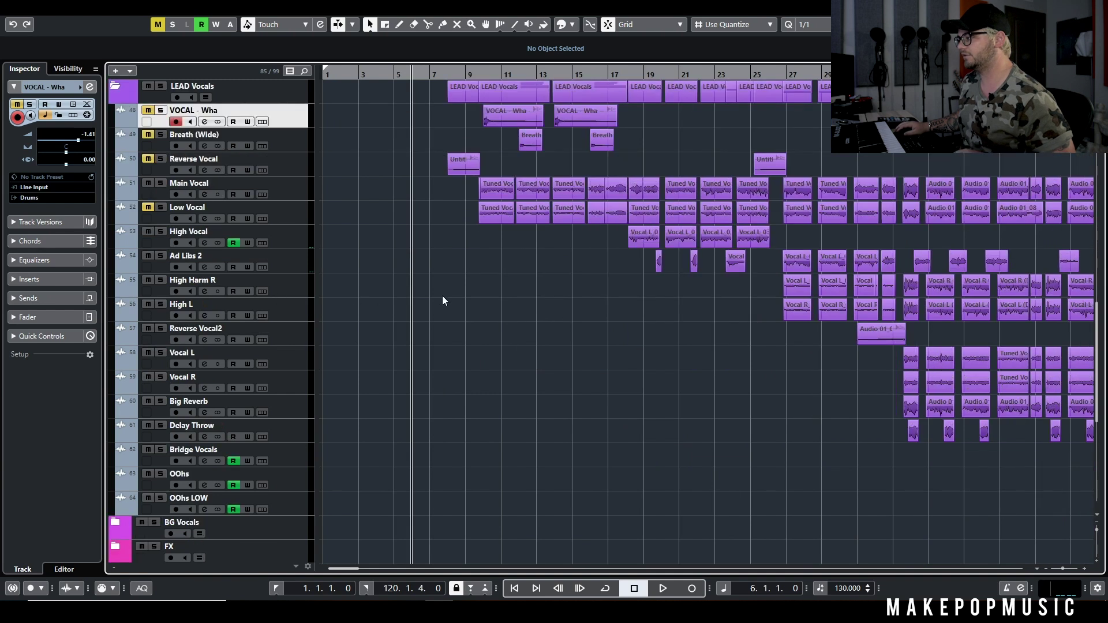
Step: Play the arrangement from bar 8 to hear the vocal entry with the Reverse Vocal track muted
click(439, 77)
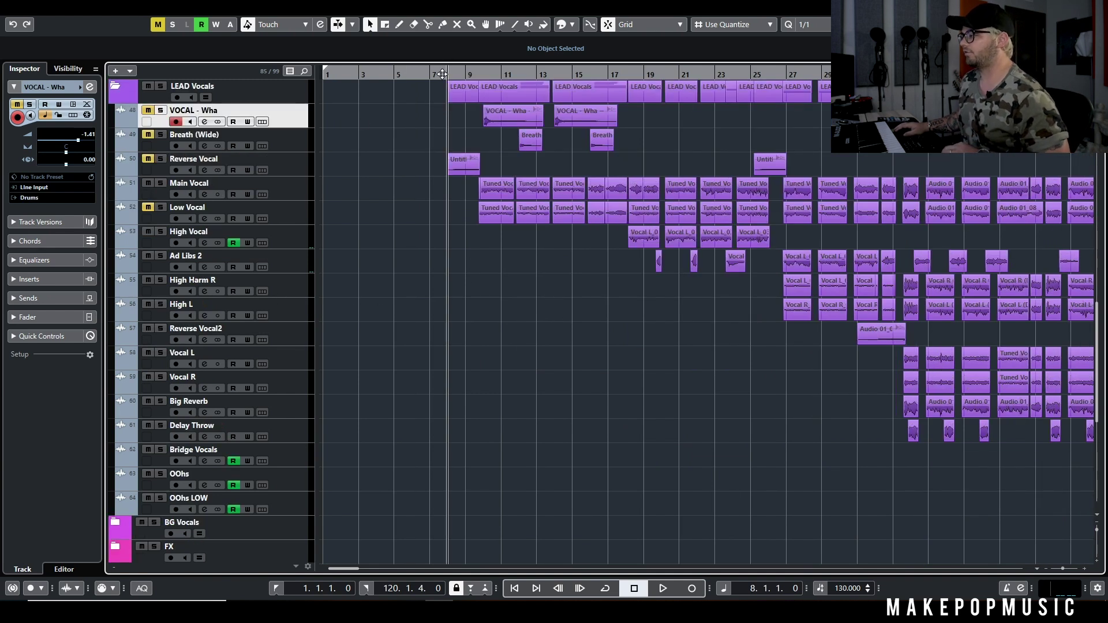
key(space)
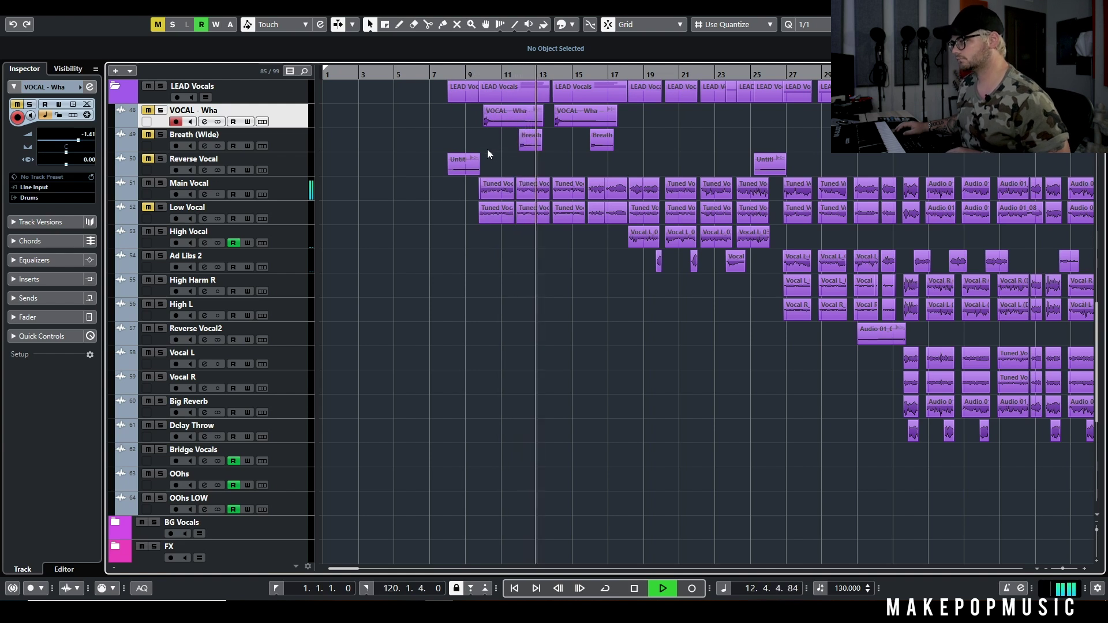
key(space)
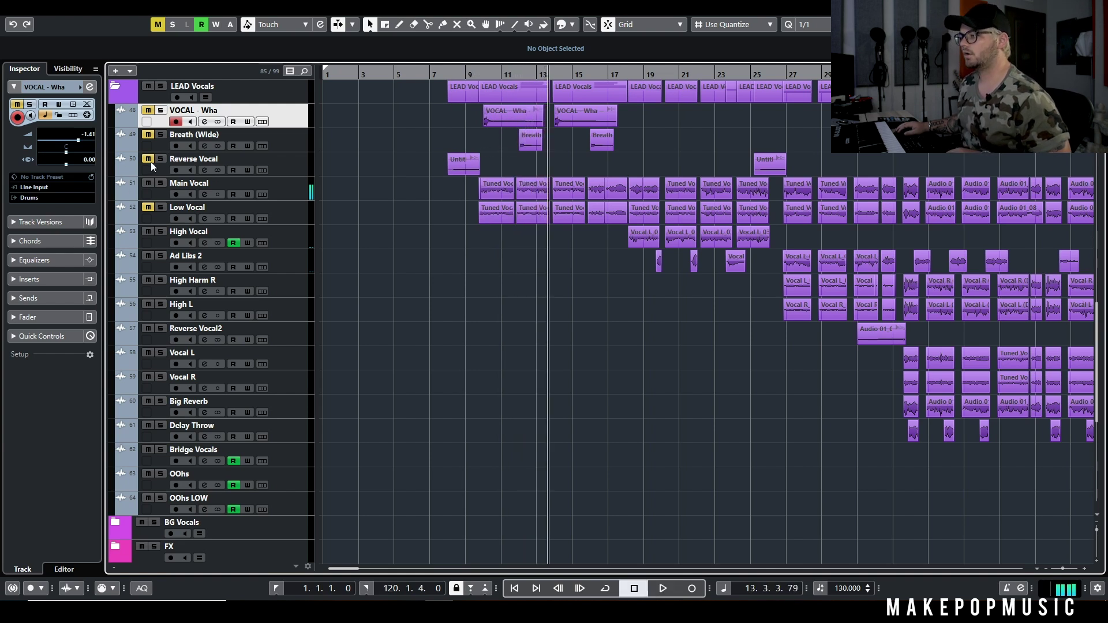
Step: Unmute the Reverse Vocal track and play the vocal entry from bar 8 again
click(304, 160)
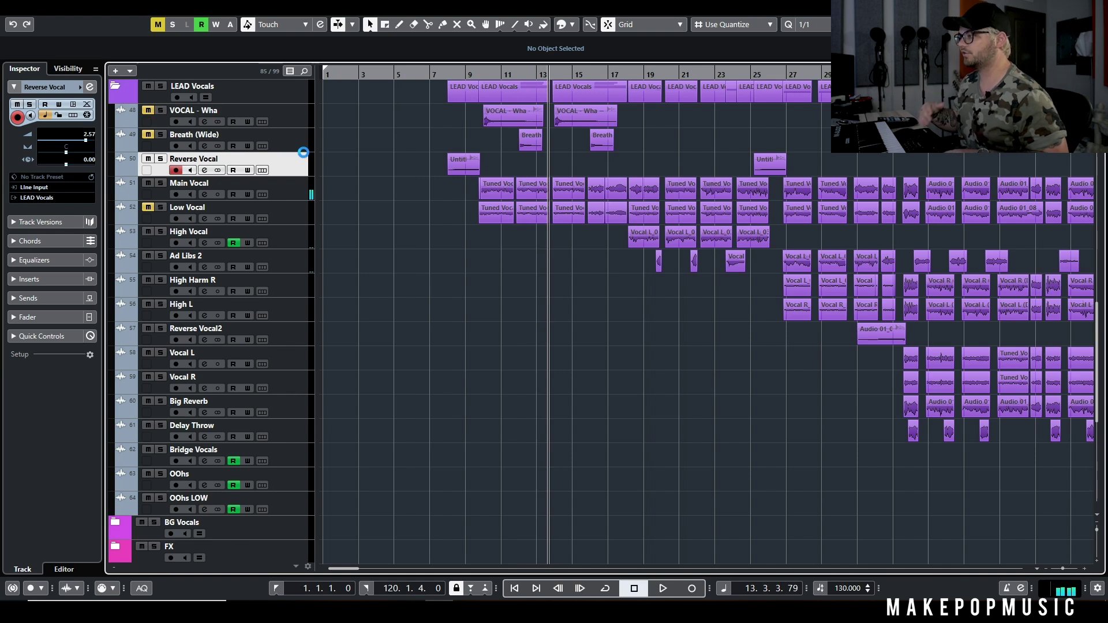
key(g)
key(g)
key(g)
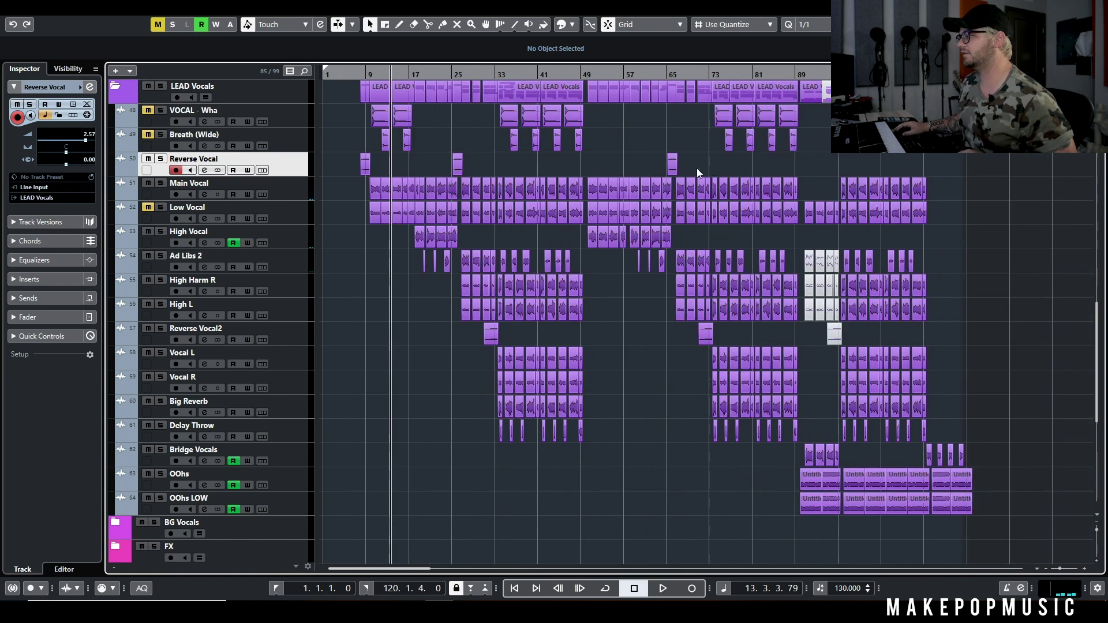
key(h)
key(h)
key(h)
scroll(404, 167, left, 2)
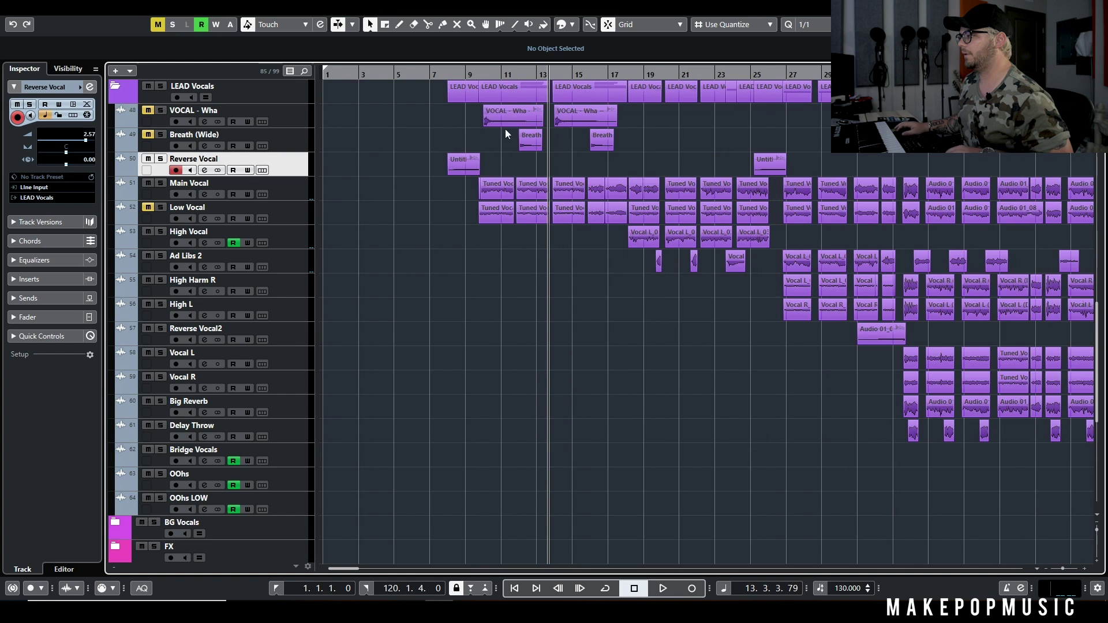
click(442, 75)
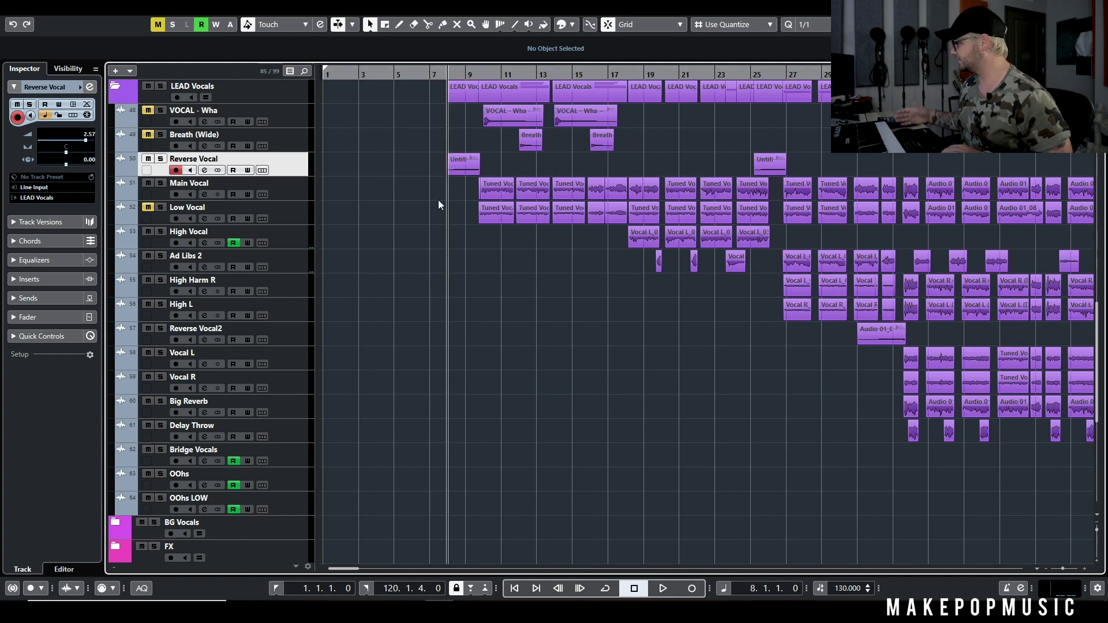
key(space)
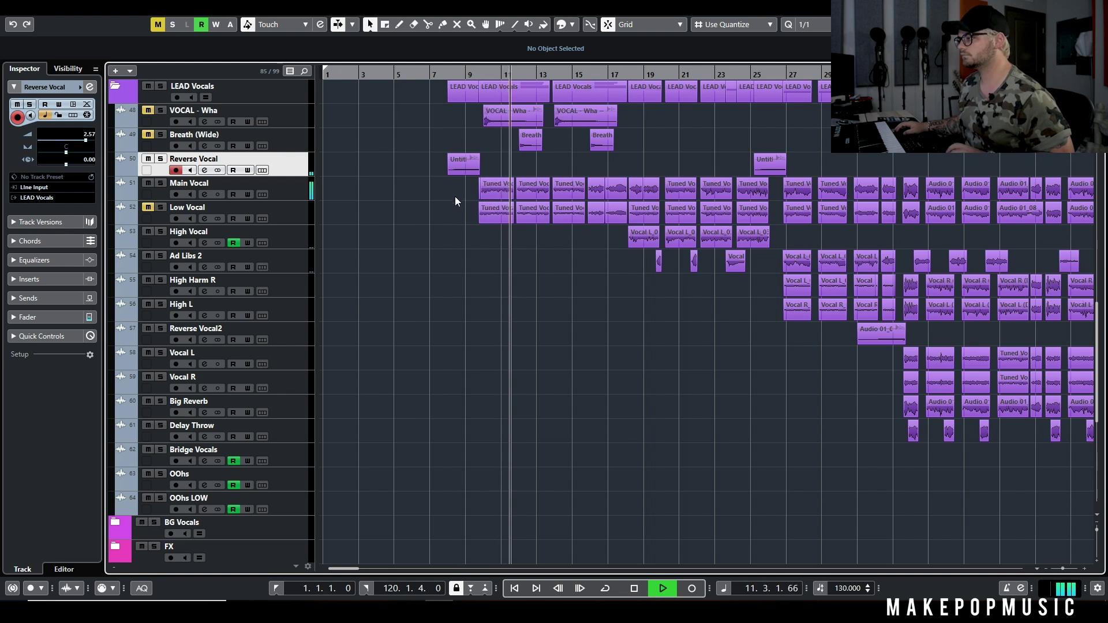
key(space)
Step: Copy the short Tuned Vocal_05 slice at the very start of the Main Vocal track
scroll(453, 202, up, 5)
scroll(473, 213, right, 3)
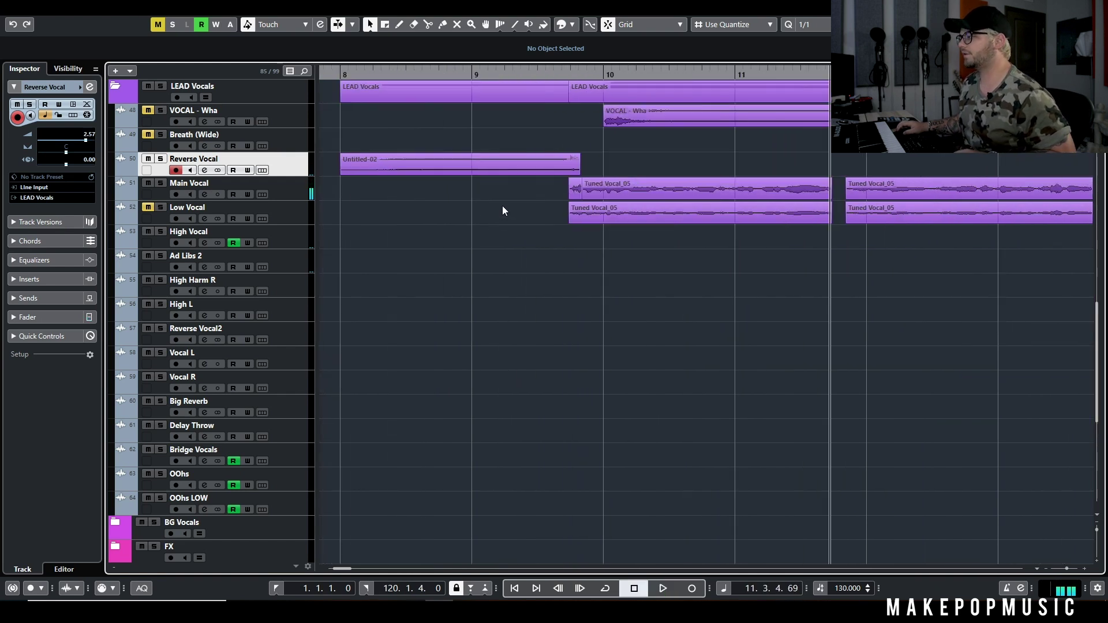
scroll(599, 192, up, 2)
click(607, 189)
scroll(607, 199, up, 3)
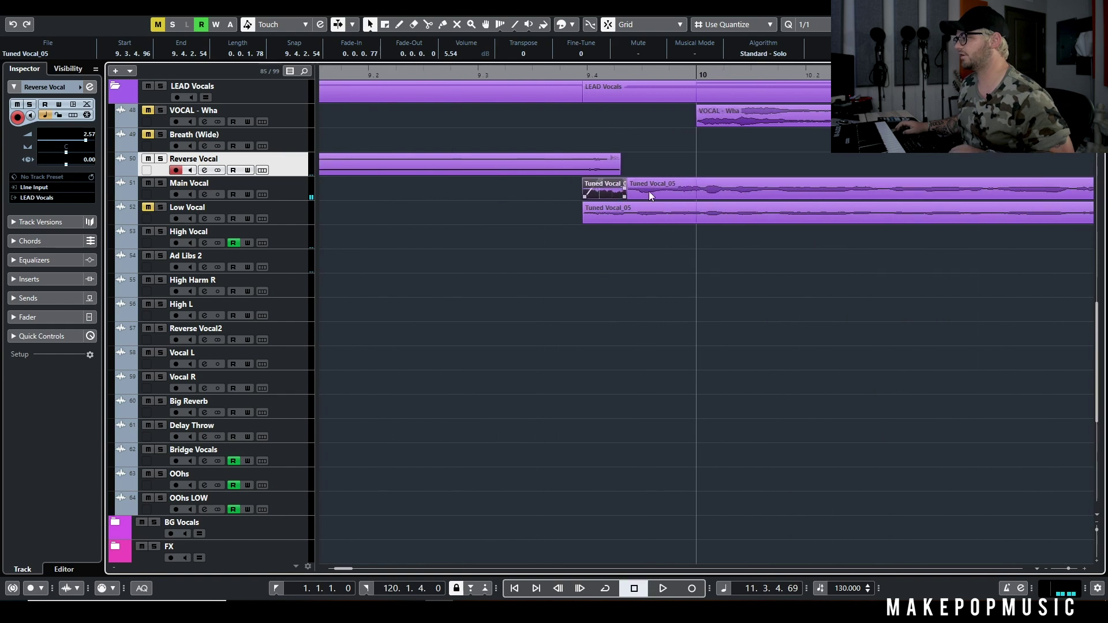
Step: Add one stereo audio track below Main Vocal with its output routed to the LEAD Vocals group
right_click(290, 191)
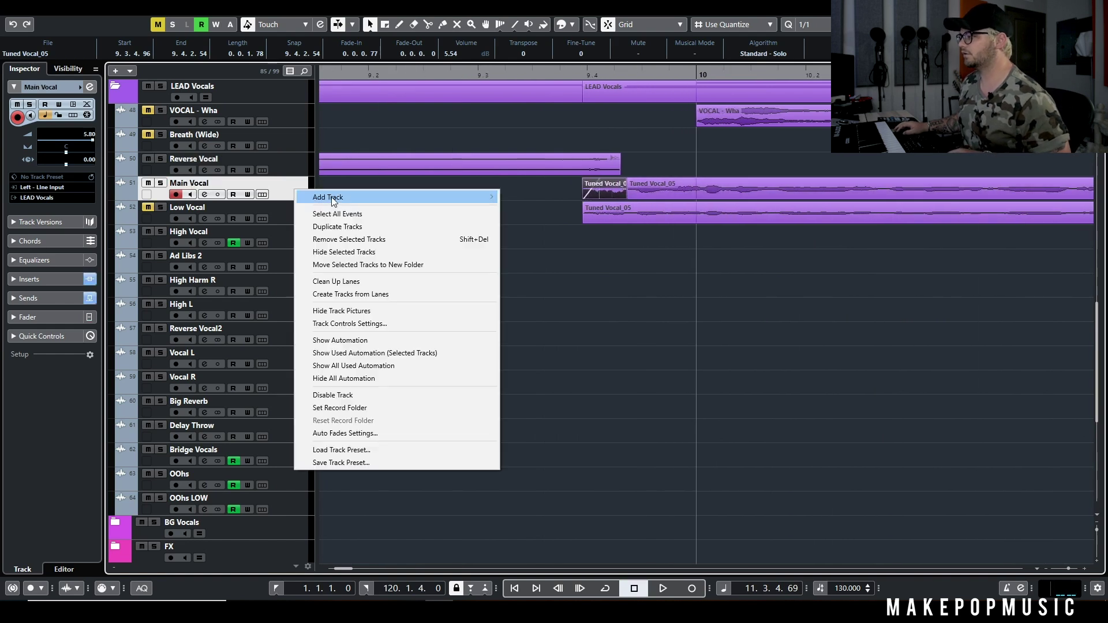
mouse_move(333, 197)
click(570, 198)
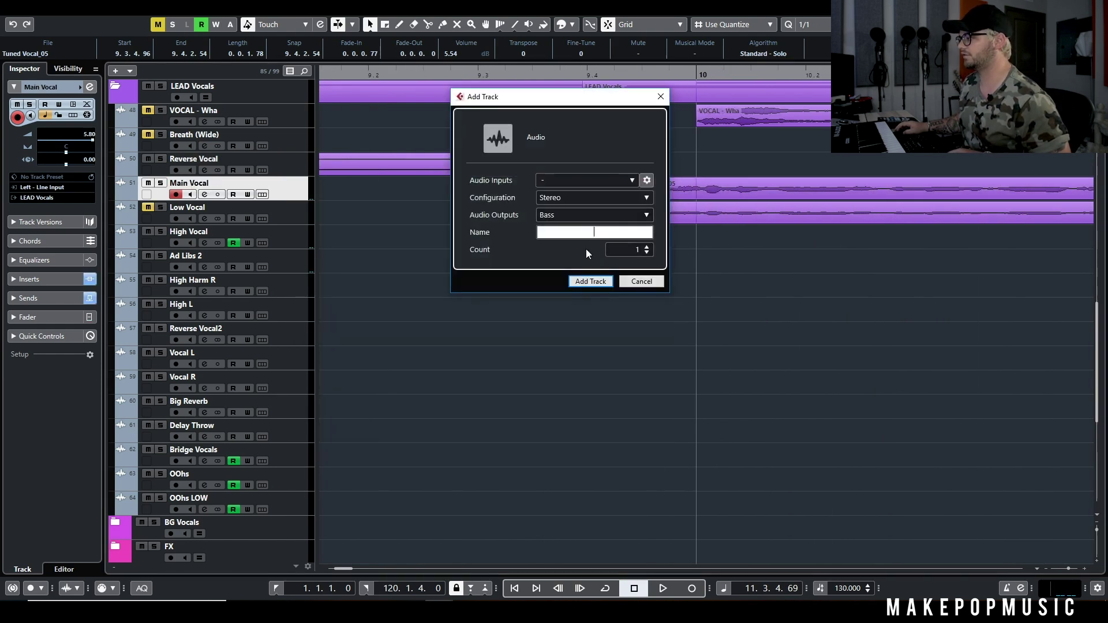
click(564, 216)
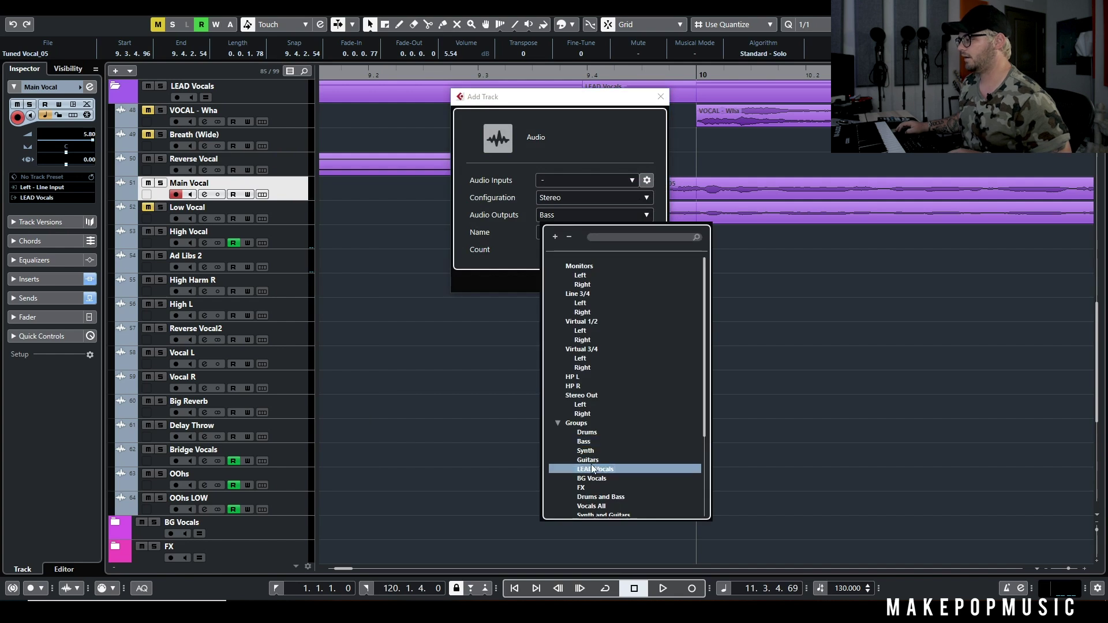
click(593, 469)
click(590, 286)
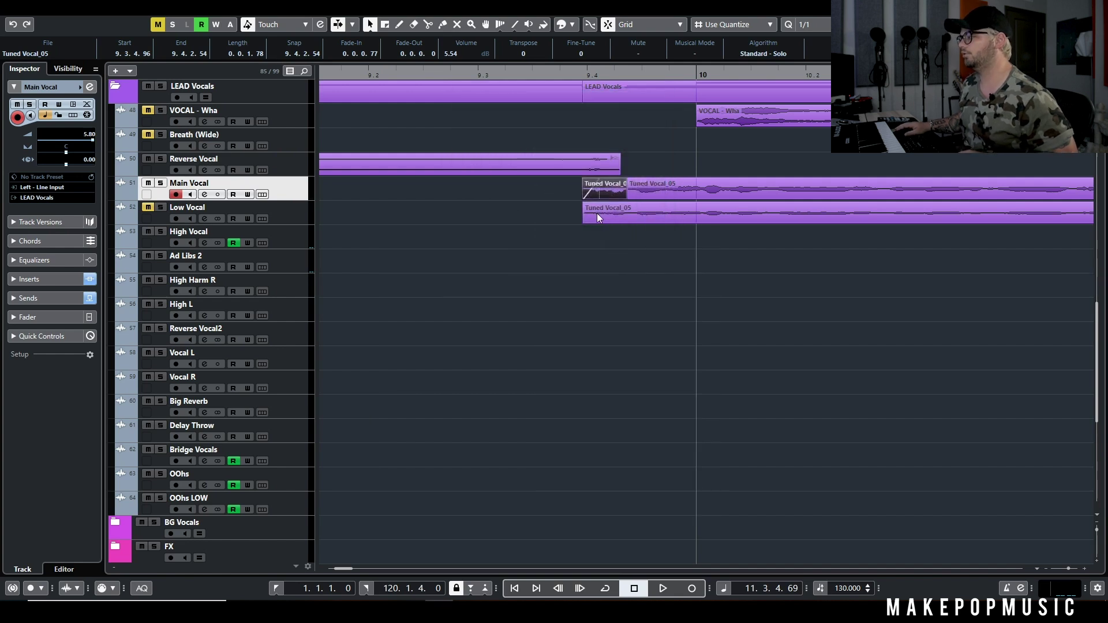
Step: Paste the vocal slice onto the Audio 01 track, aligned with the original slice on Main Vocal
scroll(594, 202, down, 2)
click(582, 72)
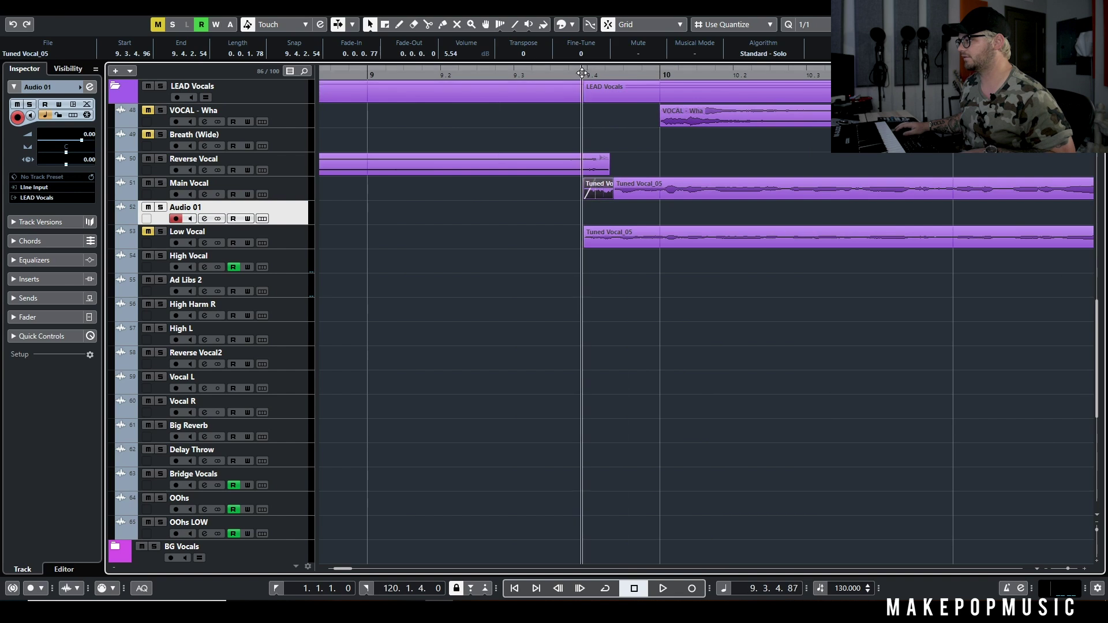
key(ctrl+v)
drag(645, 214, 597, 213)
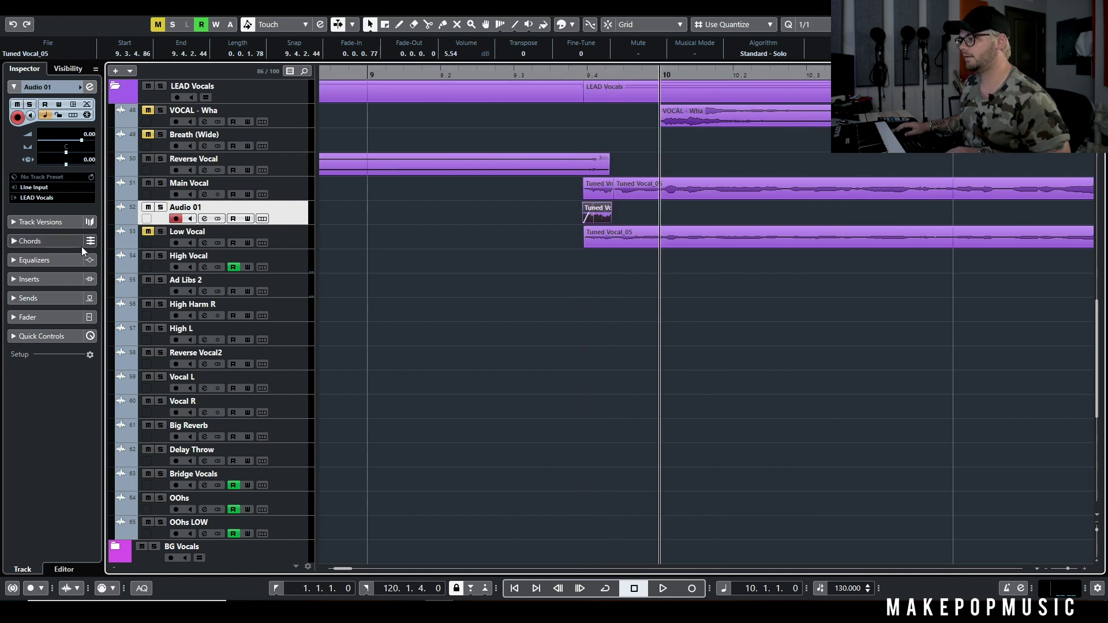
Step: Solo the Audio 01 track, insert the VerbSuite Classics reverb on its channel and open the plug-in's window
click(161, 206)
click(204, 218)
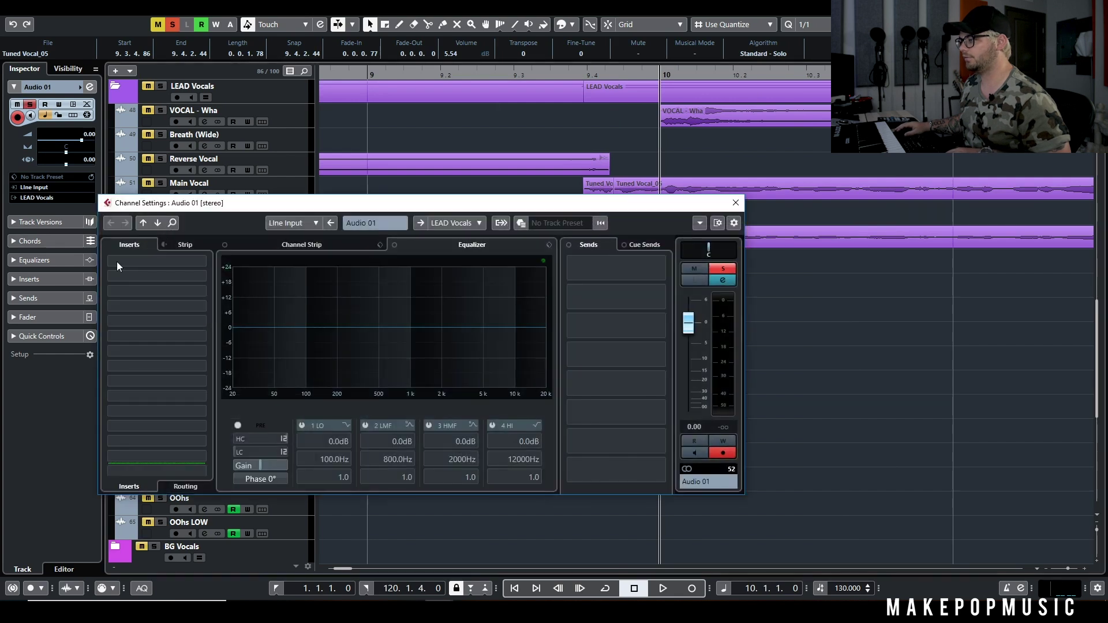
click(123, 258)
text(verbs)
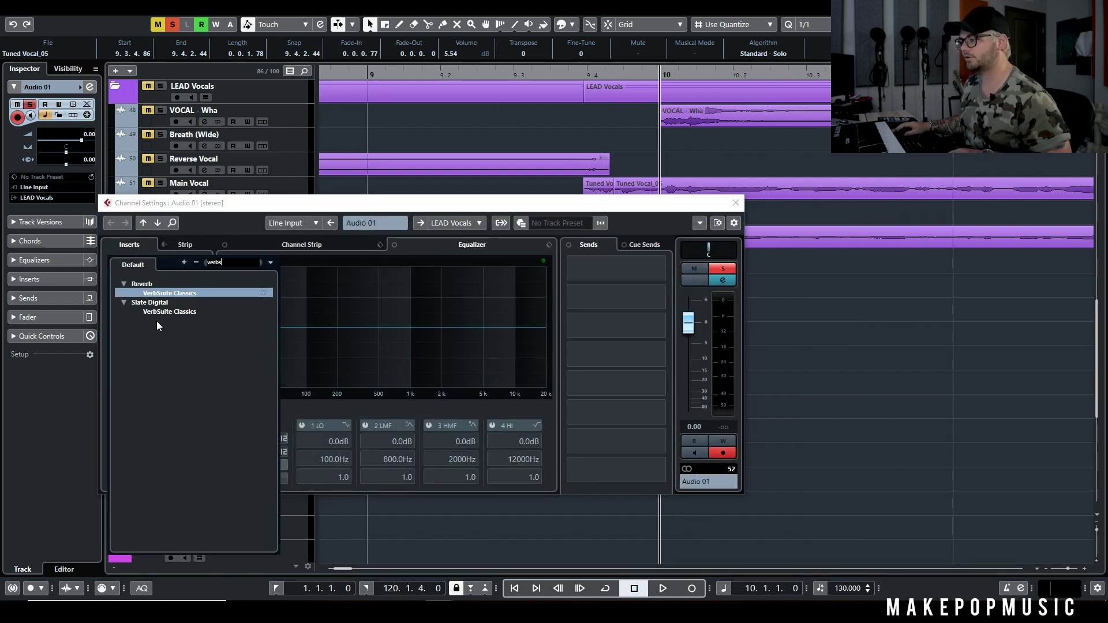
click(175, 294)
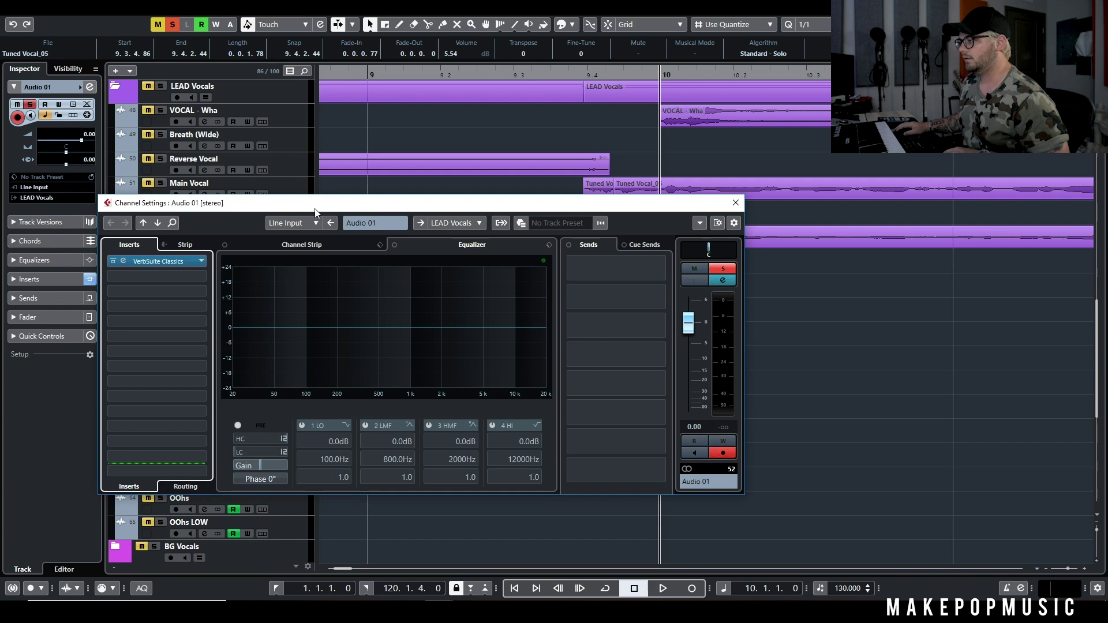
drag(315, 202, 368, 398)
click(237, 456)
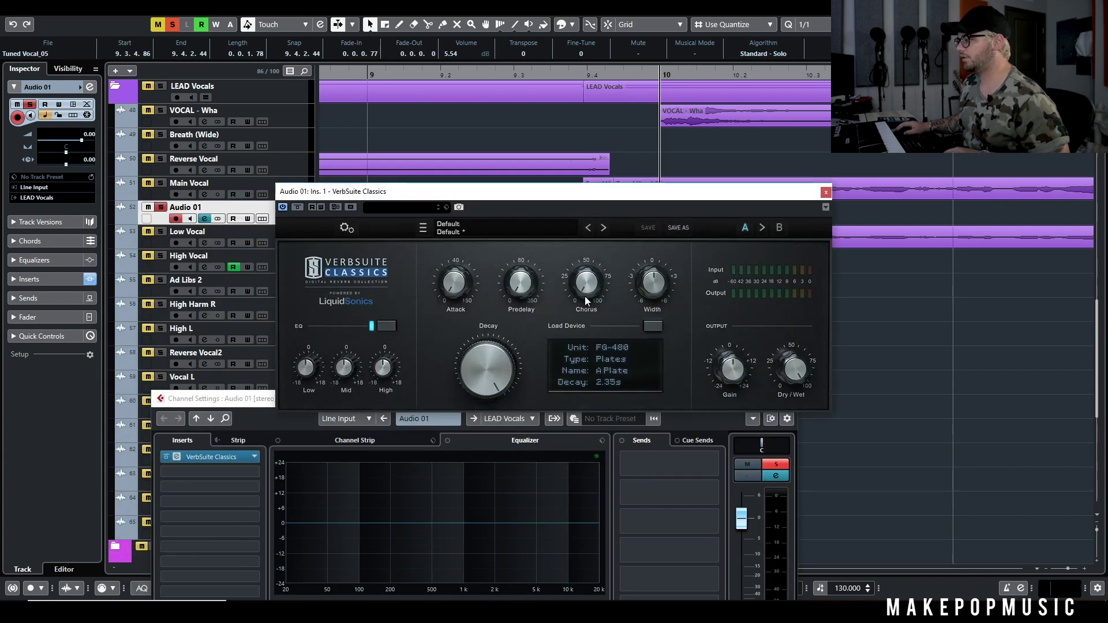
Step: Play the soloed vocal slice to hear it with its reverb tail, closing the reverb plug-in window
click(739, 171)
key(space)
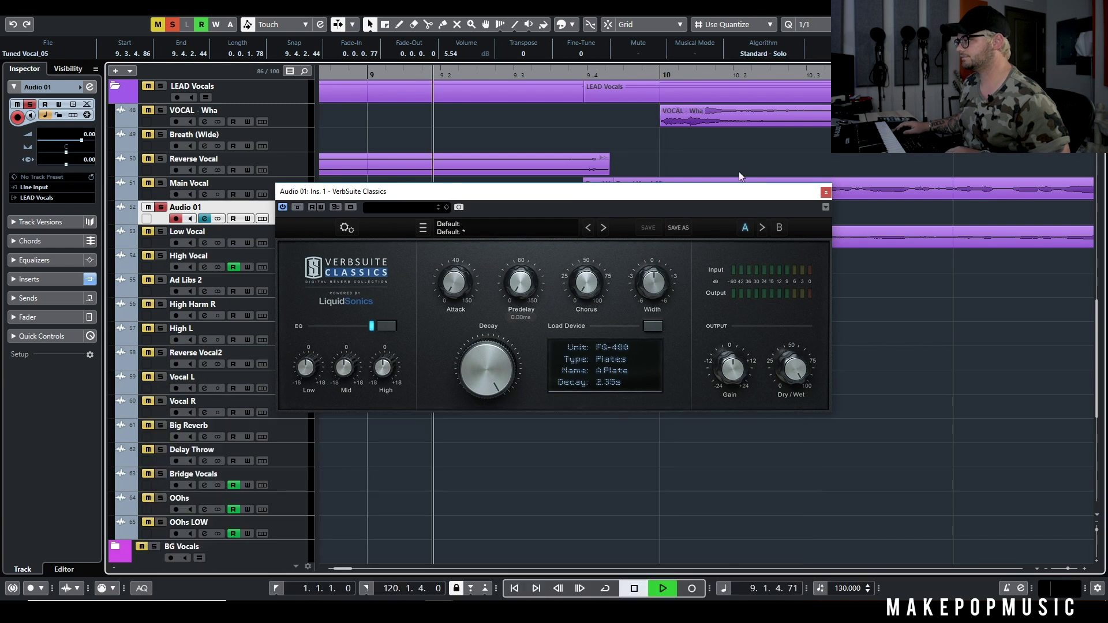
click(826, 195)
key(g)
key(g)
key(g)
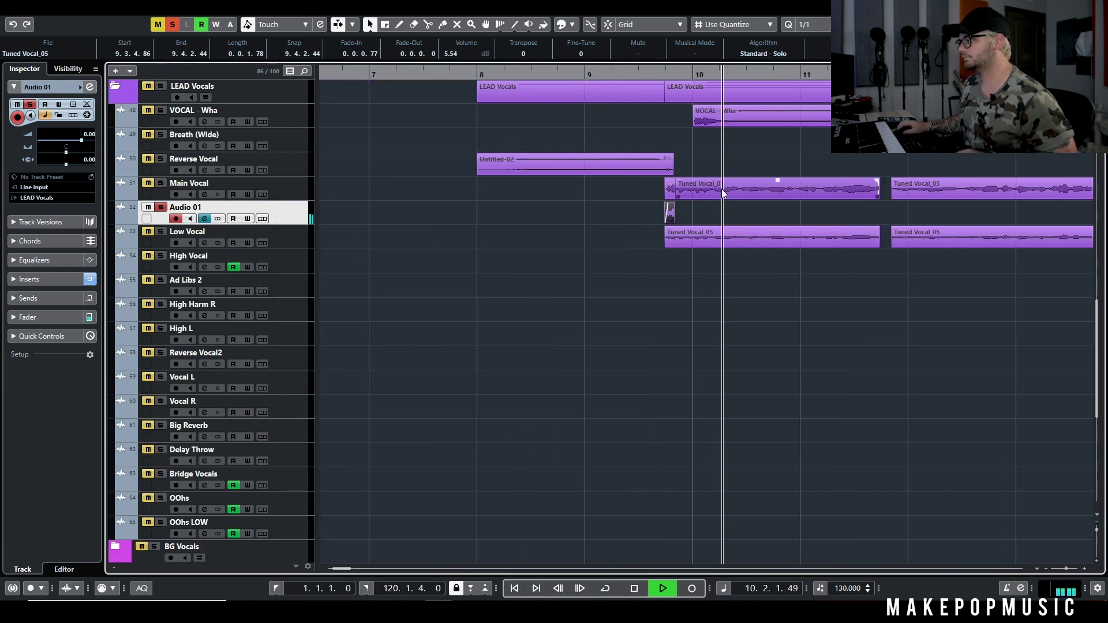
key(space)
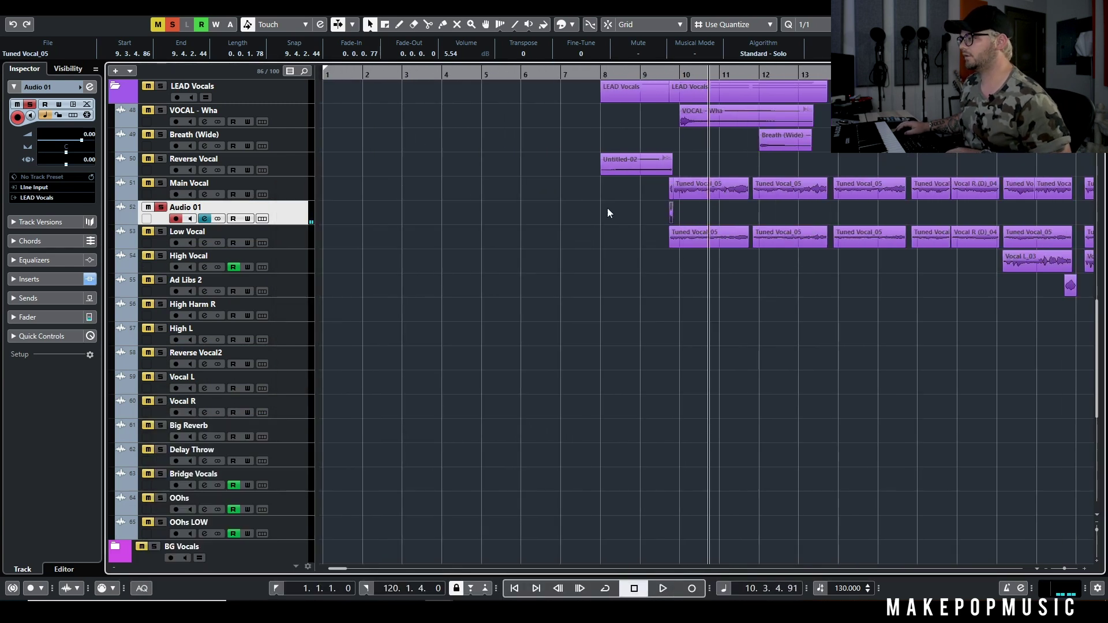
Step: Render the vocal slice in place as one event using Channel Settings, a Bars & Beats tail and the custom name D - Perc Hit 2
click(43, 1)
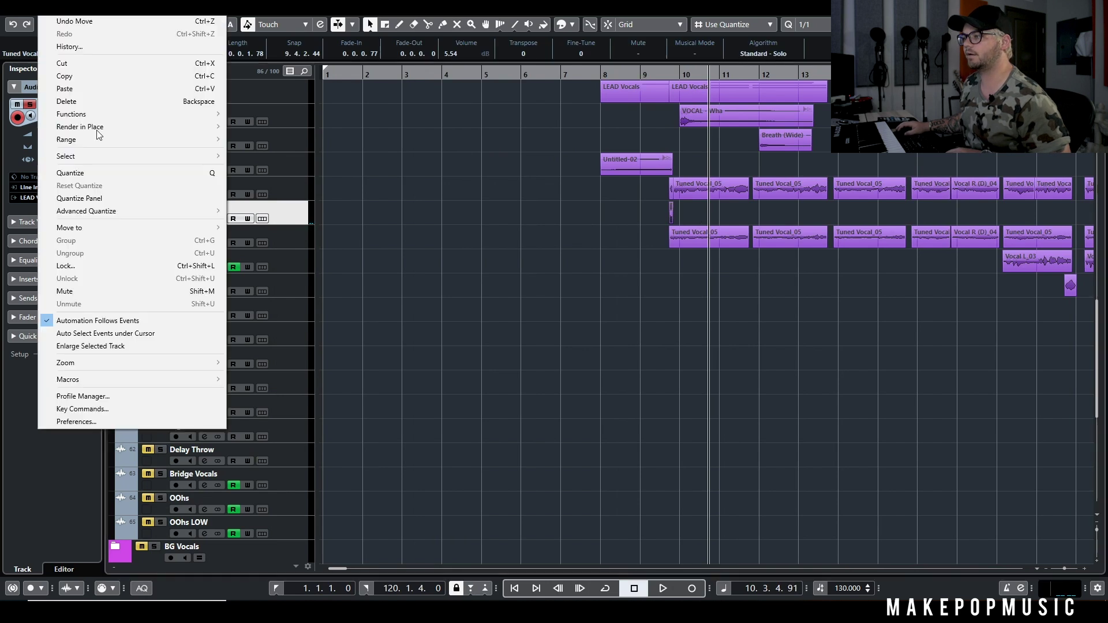
mouse_move(99, 131)
click(289, 137)
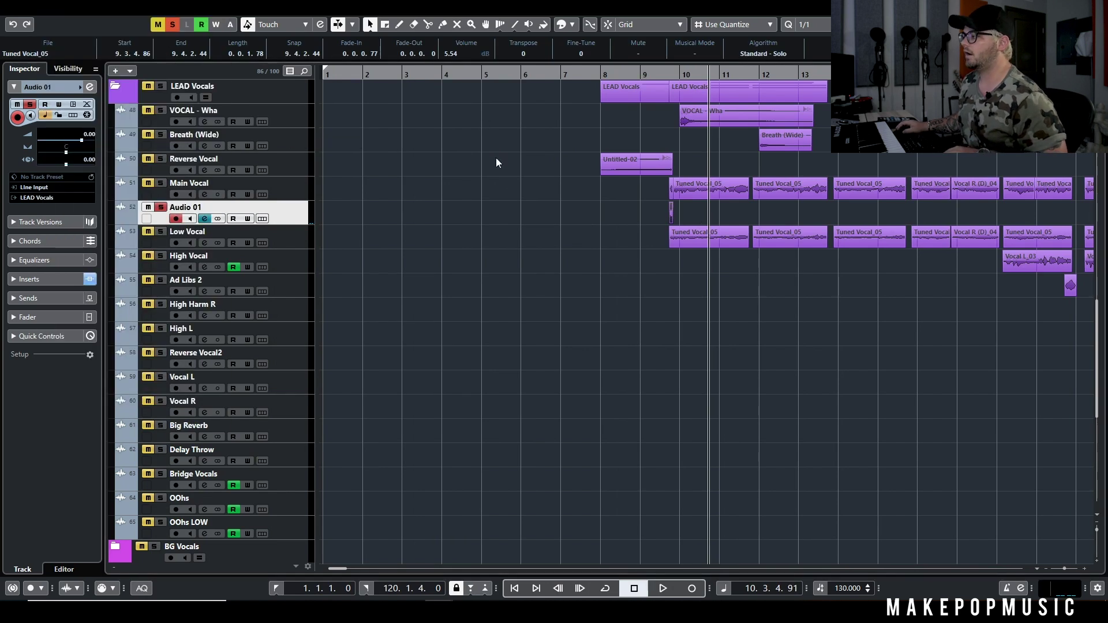
click(613, 288)
text(1. 3. 0)
scroll(620, 277, up, 2)
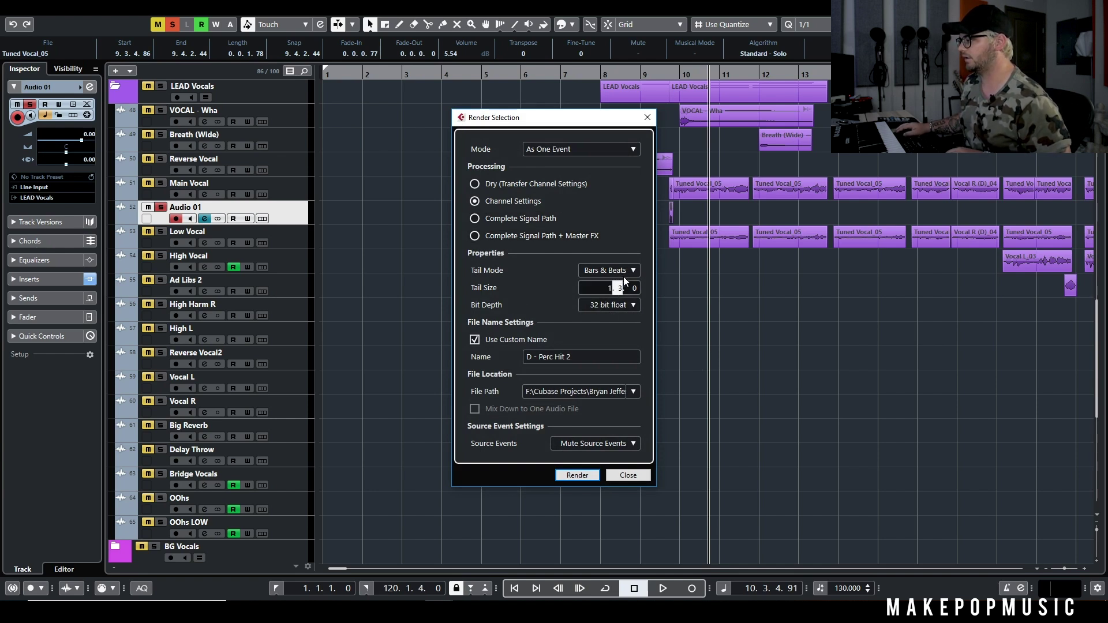
click(589, 475)
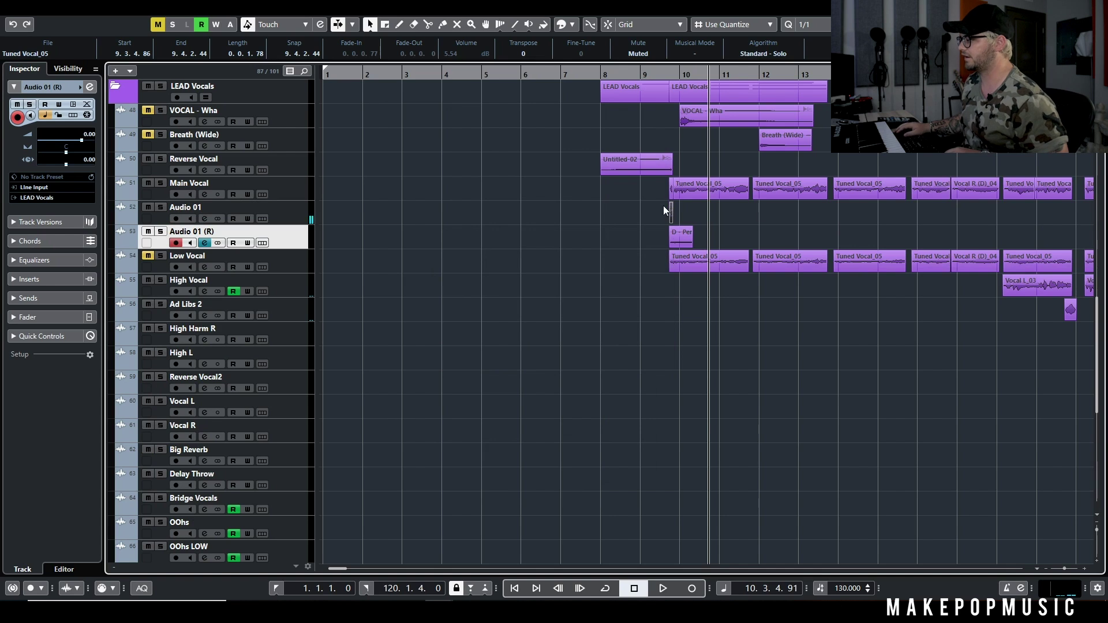
Step: Reverse the rendered D - Perc Hit 2 event on the Audio 01 (R) track and close the sample editor
double_click(681, 239)
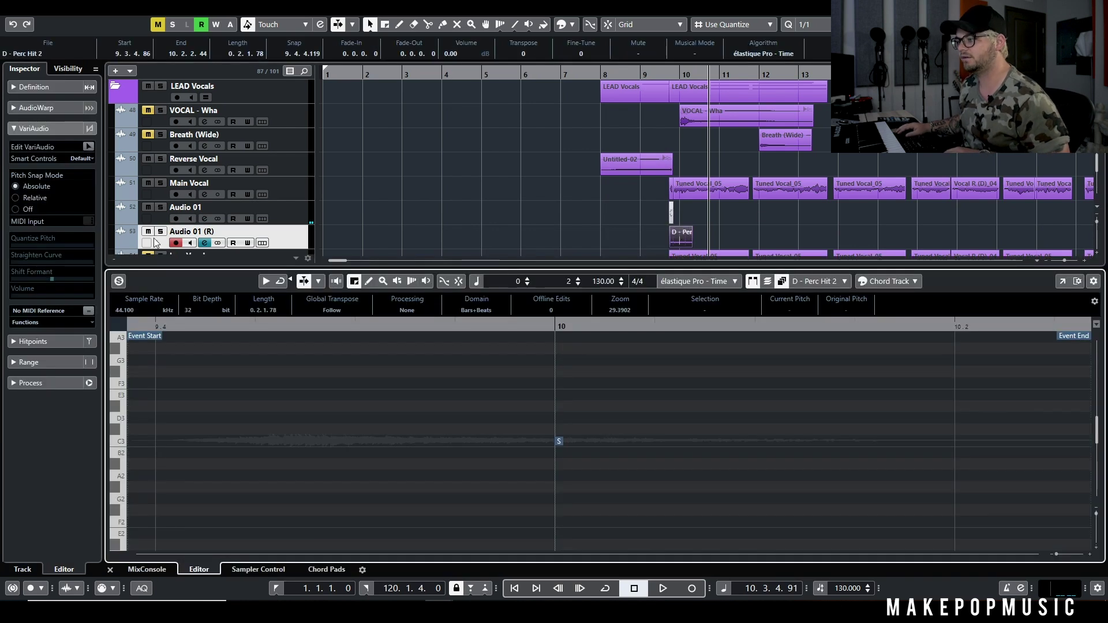
click(64, 386)
click(77, 231)
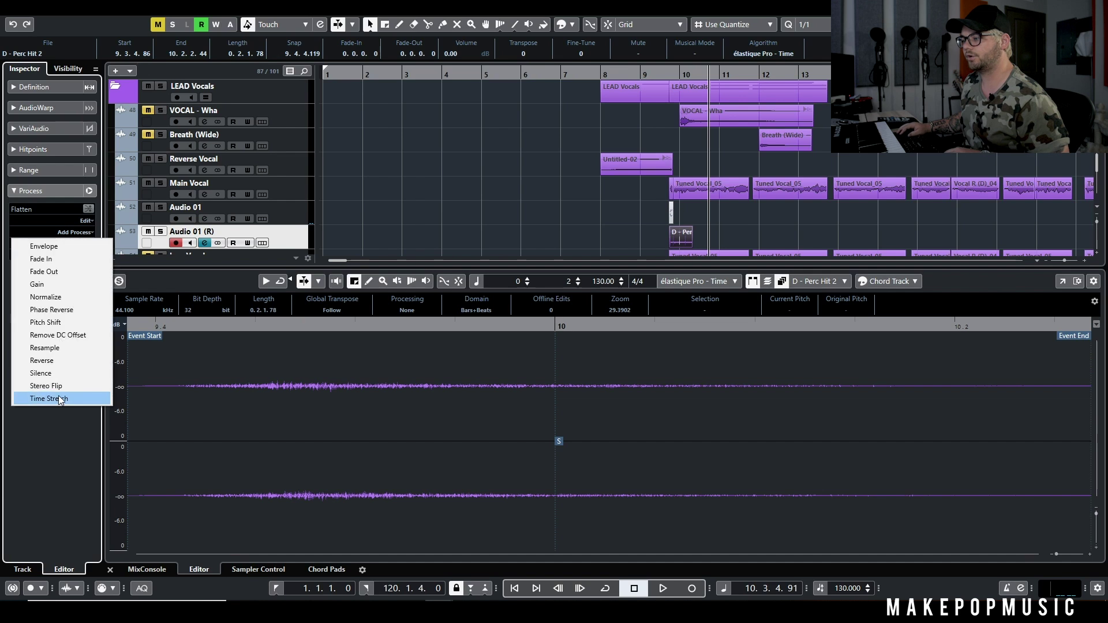
click(47, 360)
key(ctrl+e)
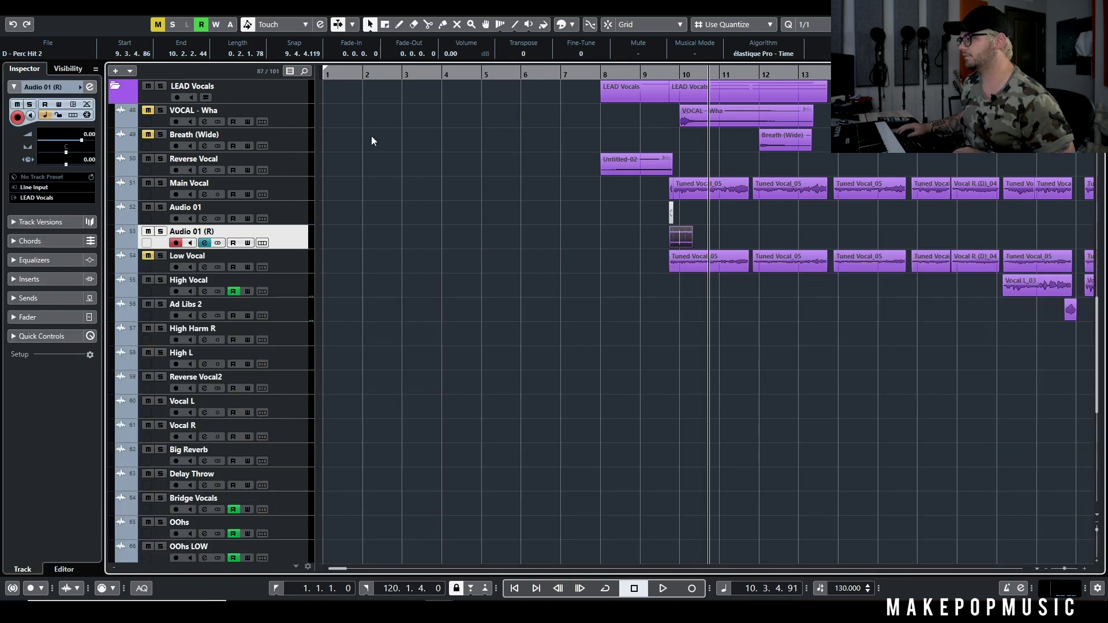
Step: Solo Audio 01 (R), add a fade-in across the full length of the reversed event and play it
click(160, 231)
click(666, 90)
drag(672, 226, 813, 227)
scroll(735, 246, up, 3)
key(space)
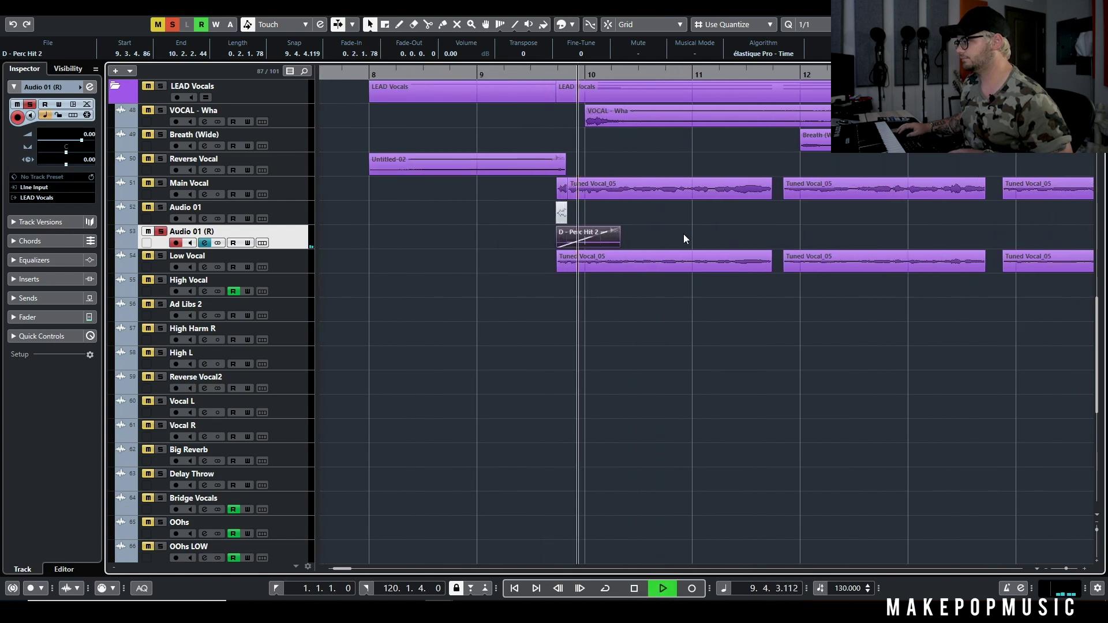
Step: Move the reversed event earlier to start at about 9.2.1.45 and raise its volume to 11.86 dB
click(435, 74)
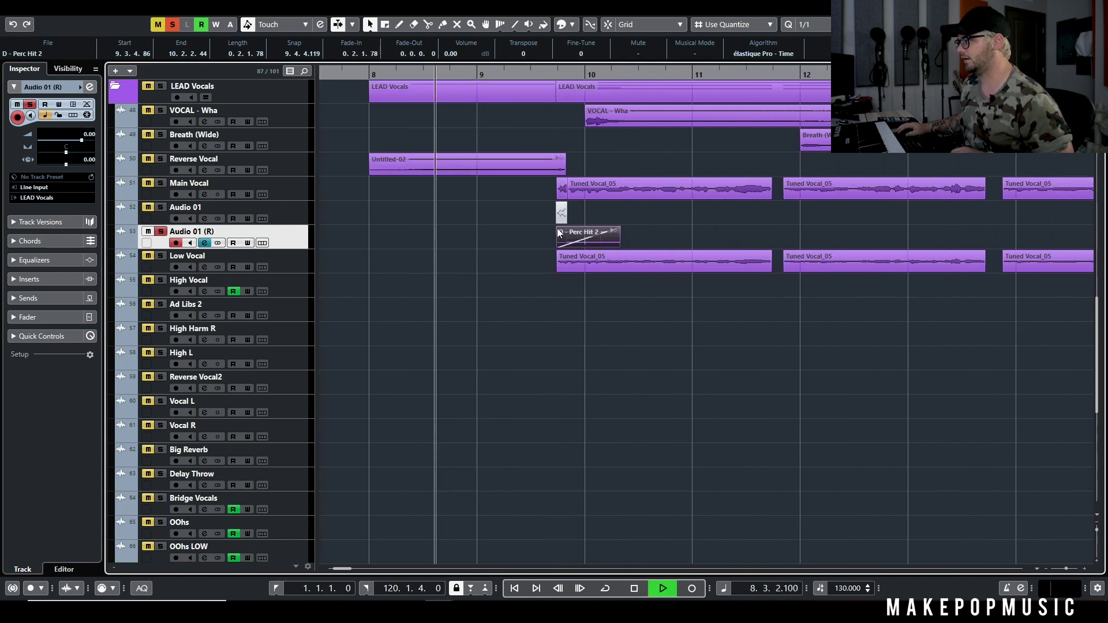
drag(558, 233, 551, 236)
Step: Unsolo Audio 01 (R), mute the Reverse Vocal track and play the new reversed swell into the Main Vocal from bar 9
click(160, 231)
click(478, 74)
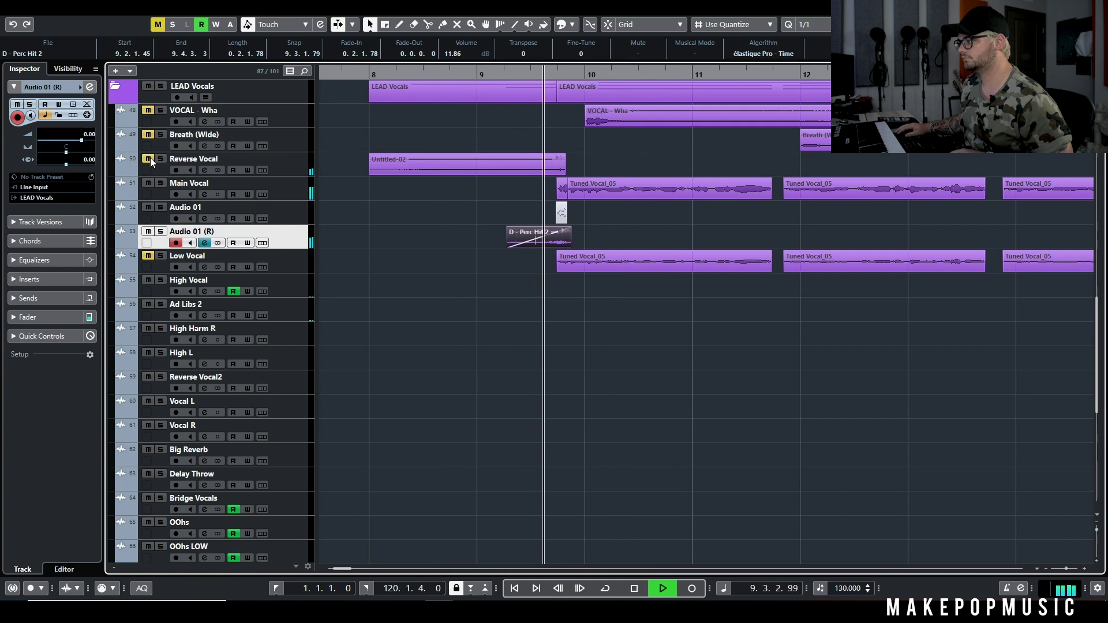
key(g)
key(g)
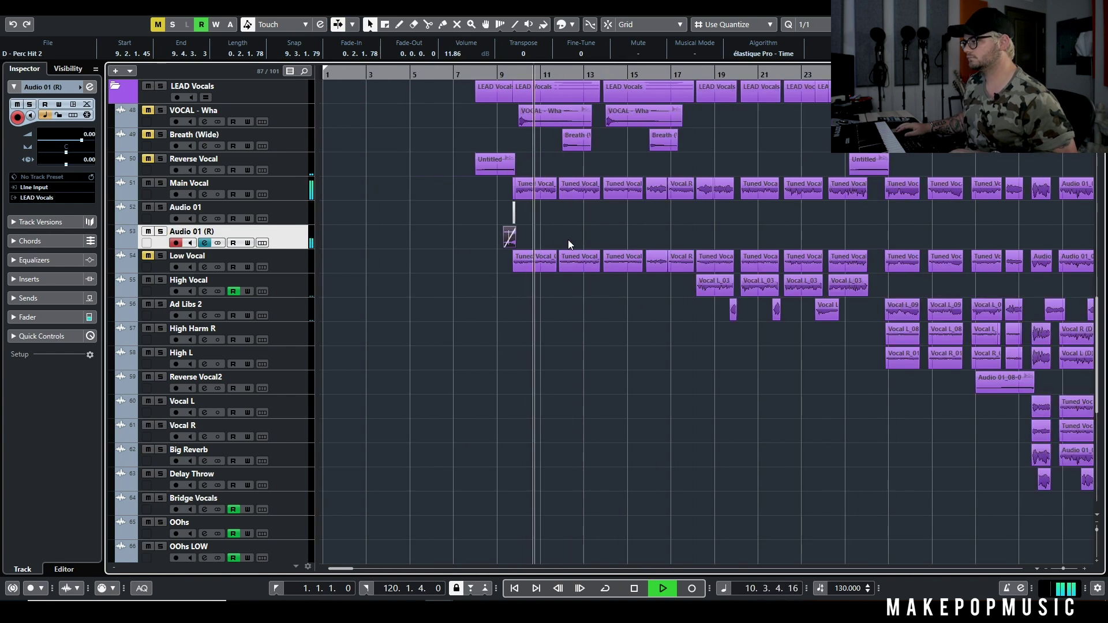
key(space)
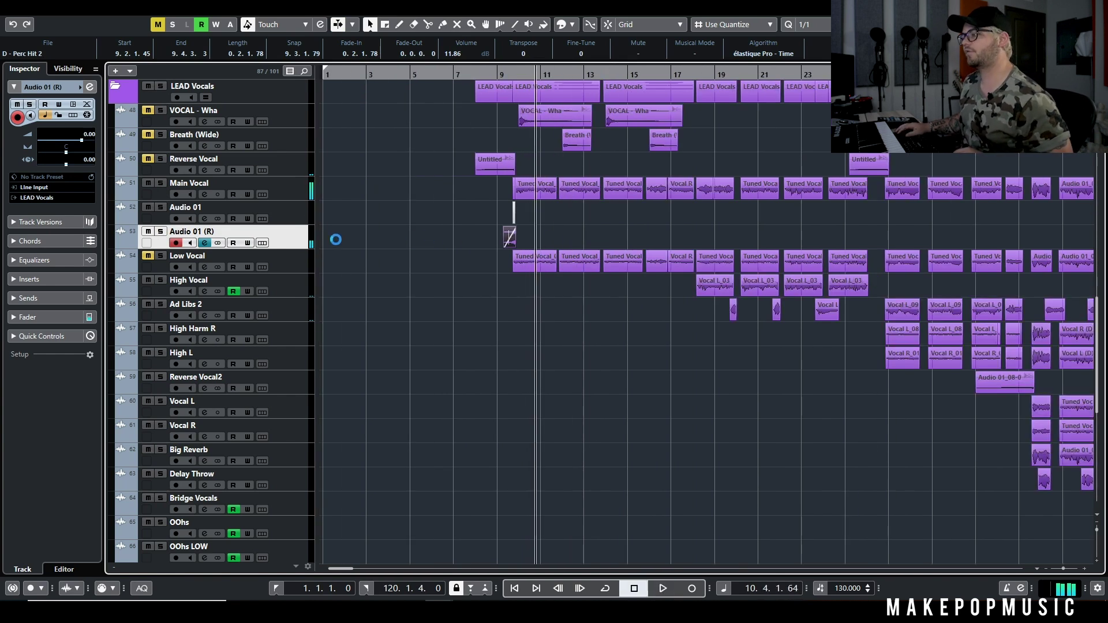
Step: Remove the Audio 01 and Audio 01 (R) tracks from the project
ctrl+click(300, 219)
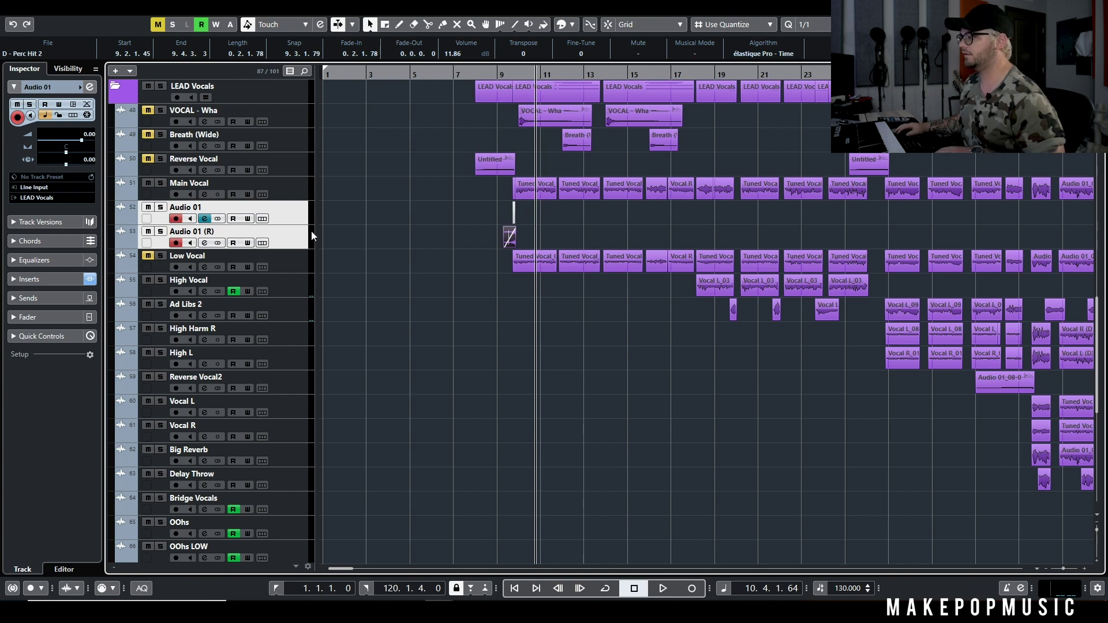
click(514, 213)
right_click(299, 214)
click(351, 260)
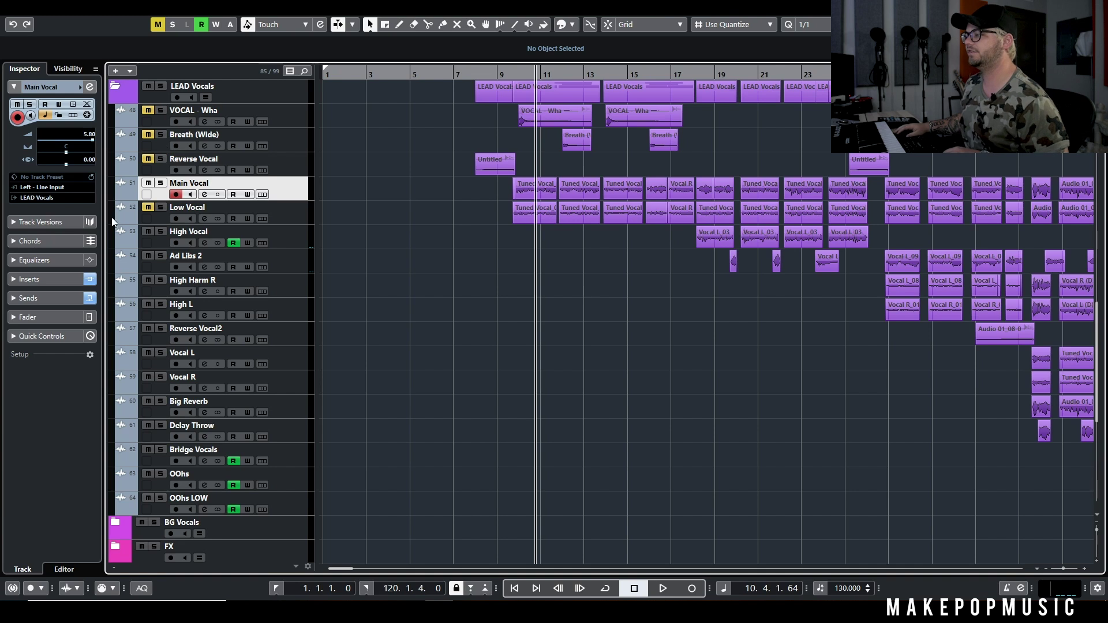
Step: Solo the Main Vocal track, play it from about bar 10 and select the Low Vocal track
key(g)
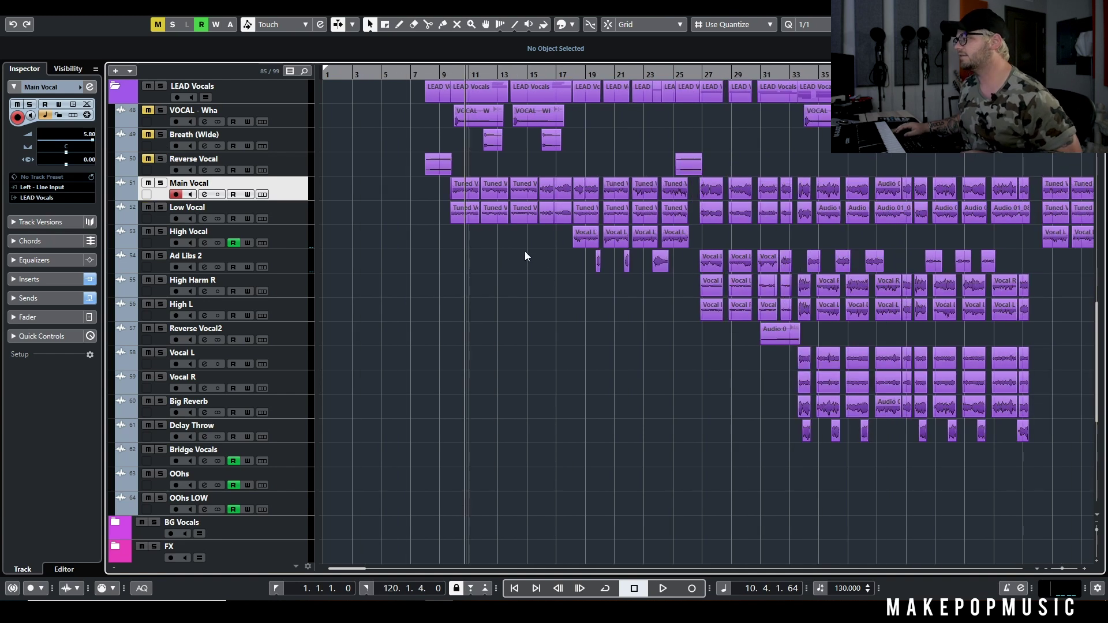
key(g)
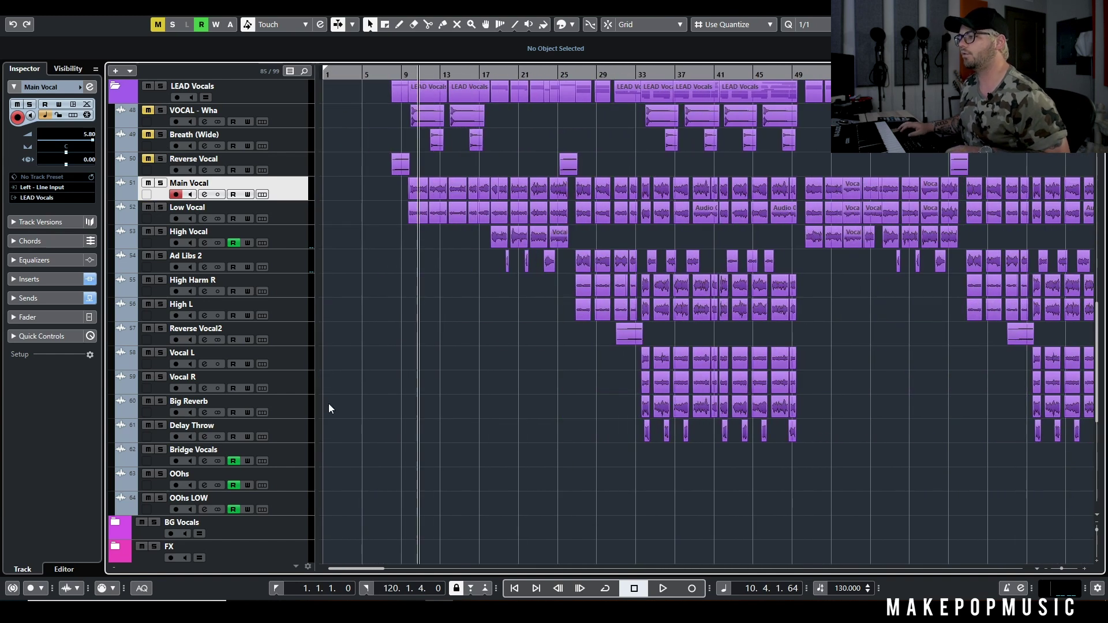
click(161, 183)
key(space)
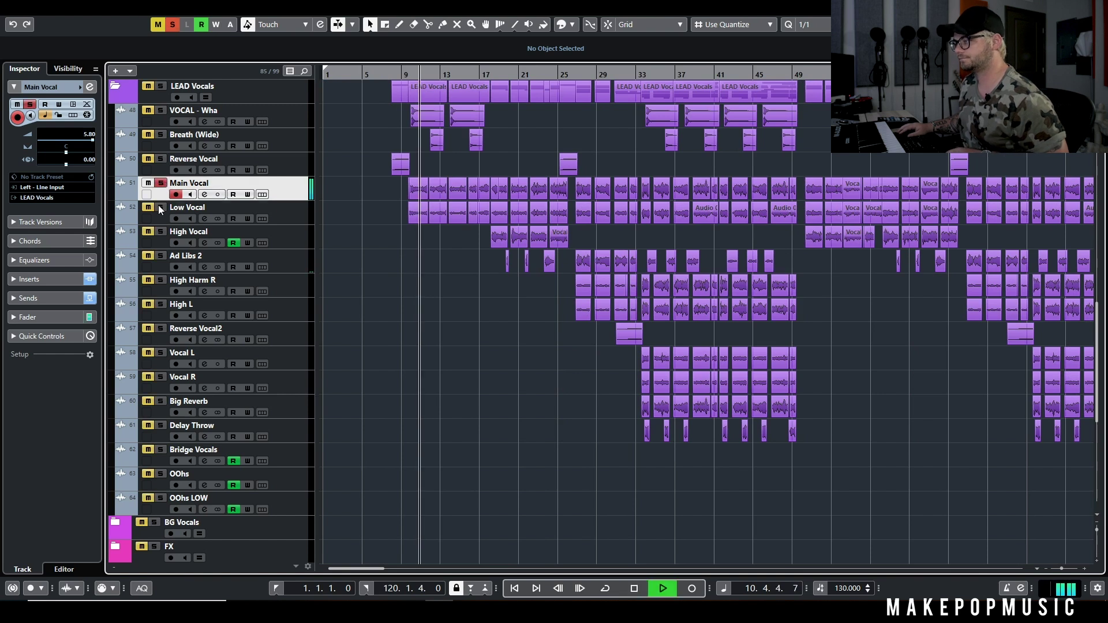
click(304, 218)
key(space)
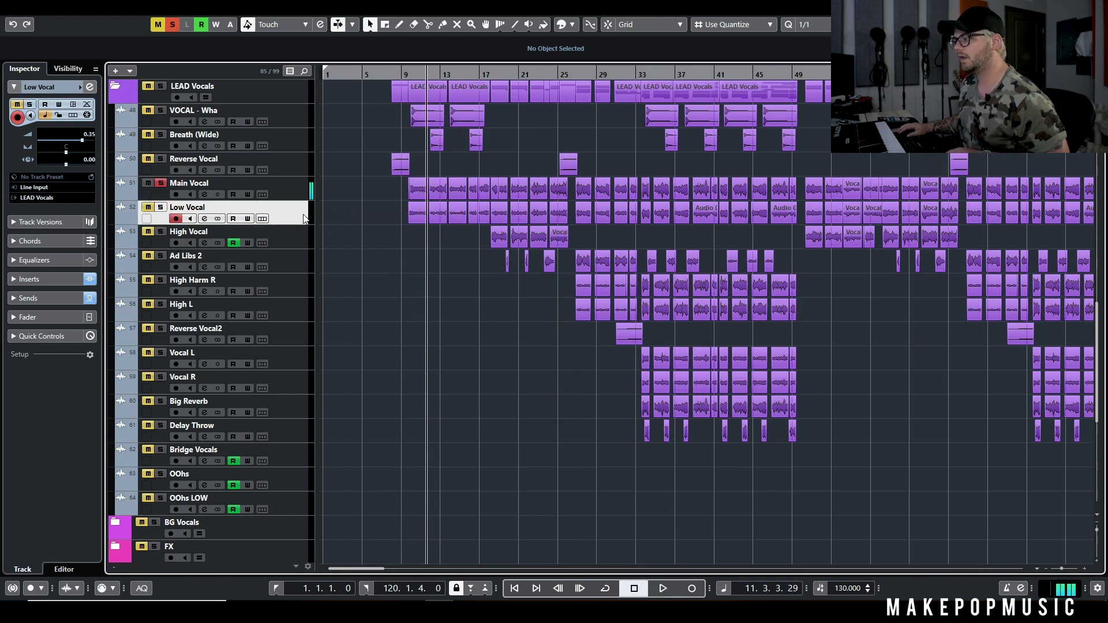
Step: Open the Low Vocal channel settings and examine its Auto-Tune Pro and Doubler4 Stereo inserts
click(206, 219)
drag(403, 398, 594, 319)
click(403, 383)
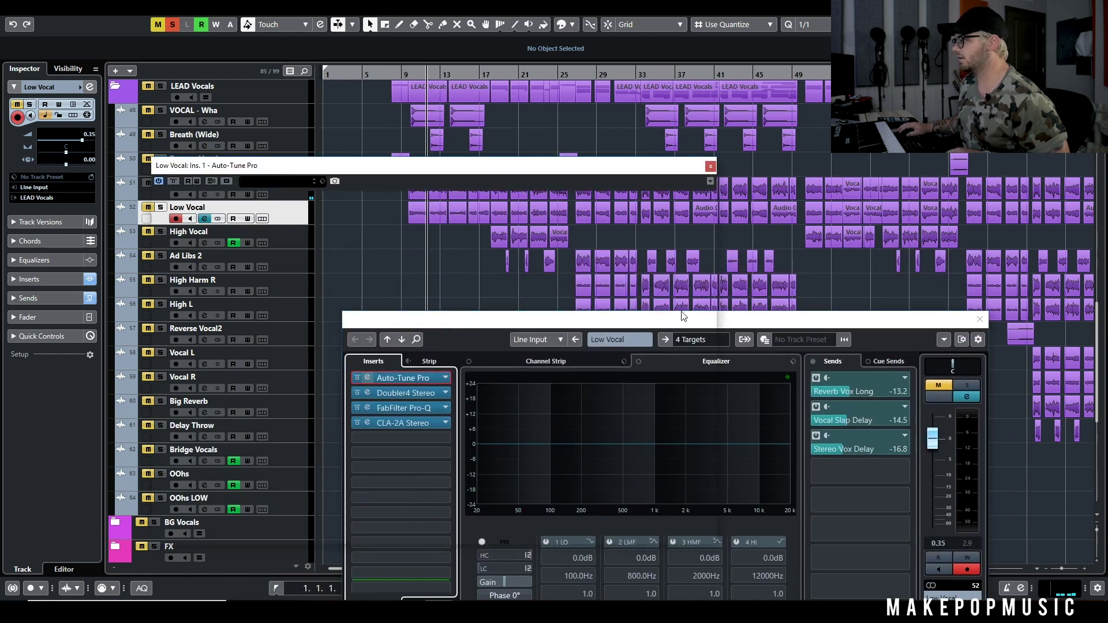
click(710, 167)
click(400, 393)
click(760, 225)
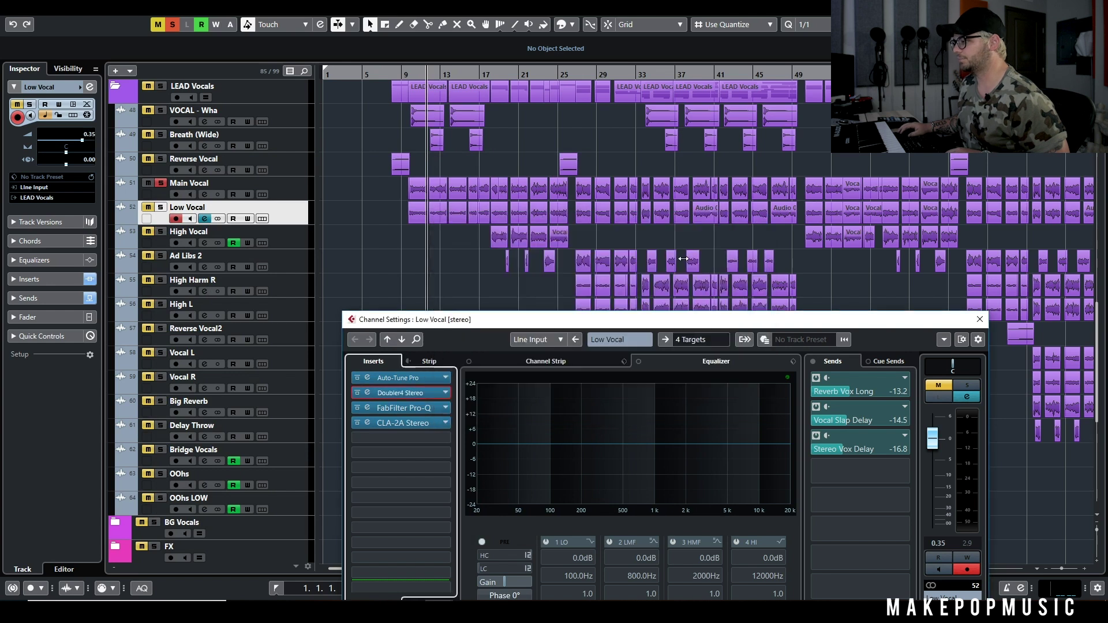
Step: Examine the Low Vocal's FabFilter Pro-Q and CLA-2A Stereo inserts, and close the channel settings
click(398, 408)
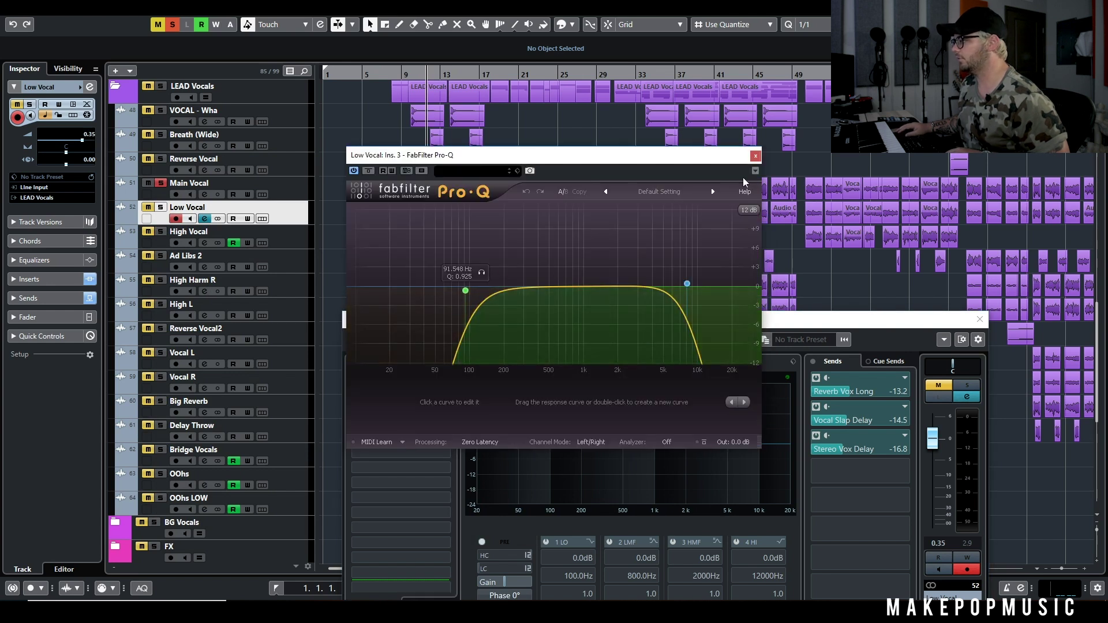
click(755, 155)
click(418, 424)
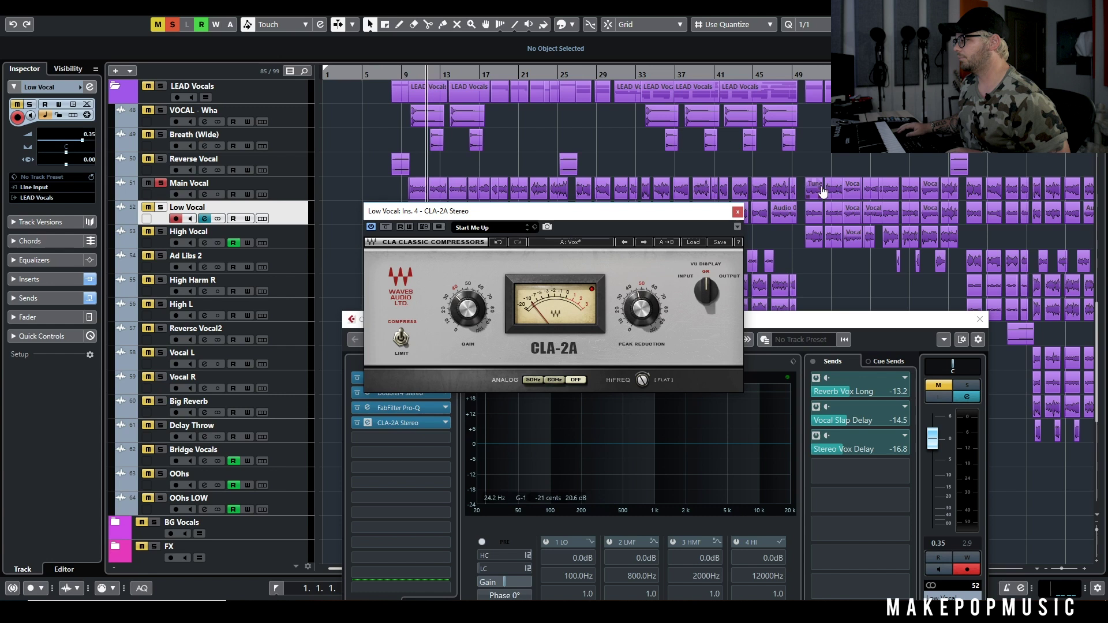
click(760, 208)
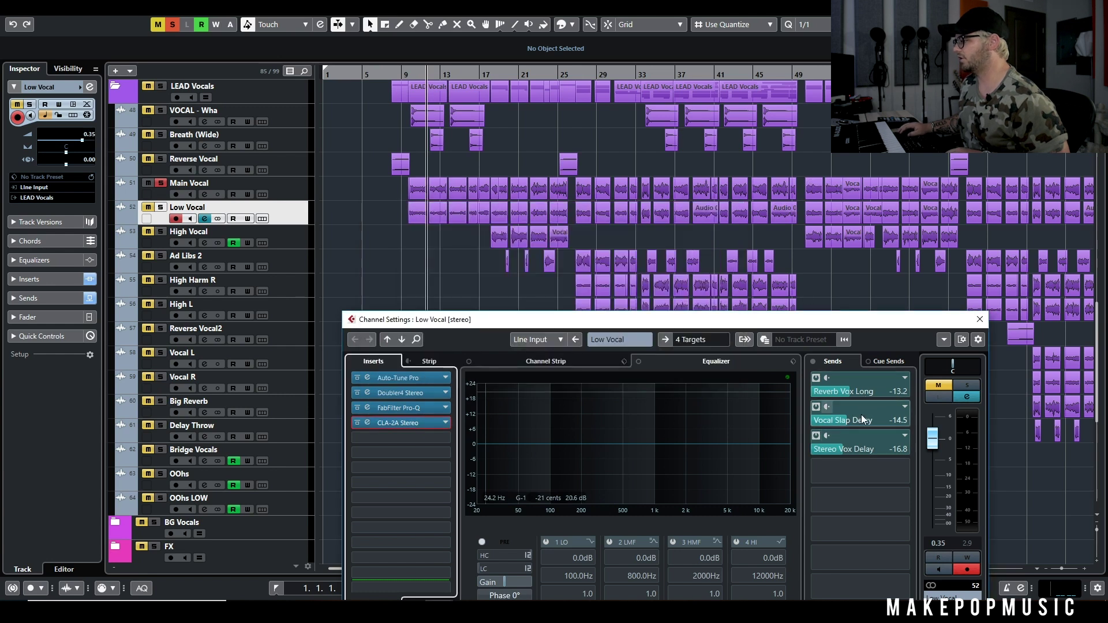
key(e)
Step: Solo the Low Vocal, play it from bar 9 and add the Main Vocal to the solo
click(160, 207)
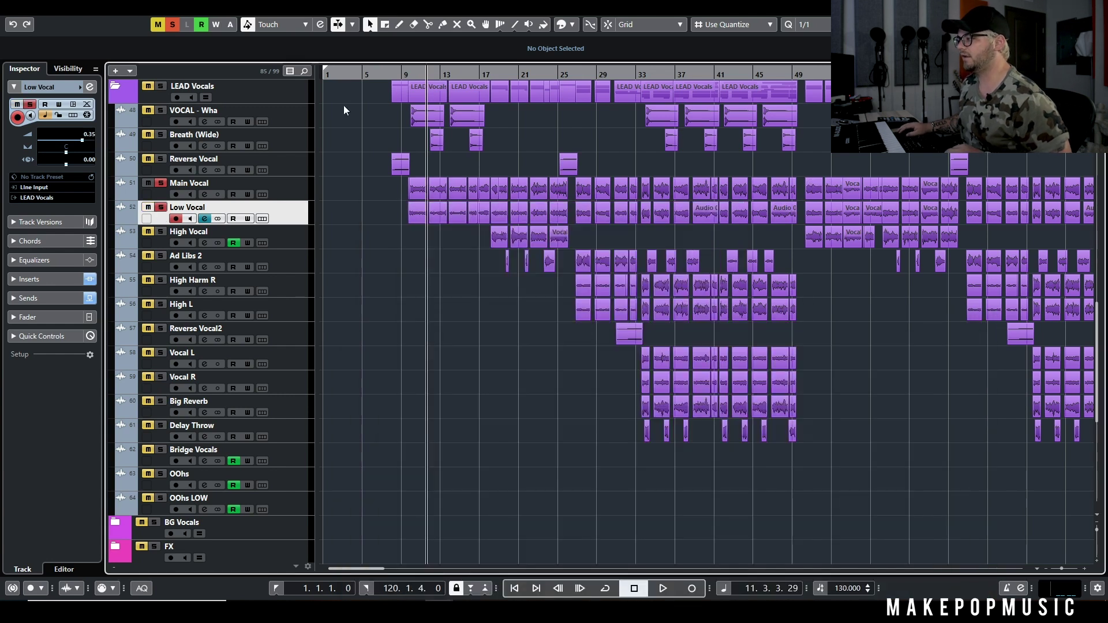
click(406, 78)
key(space)
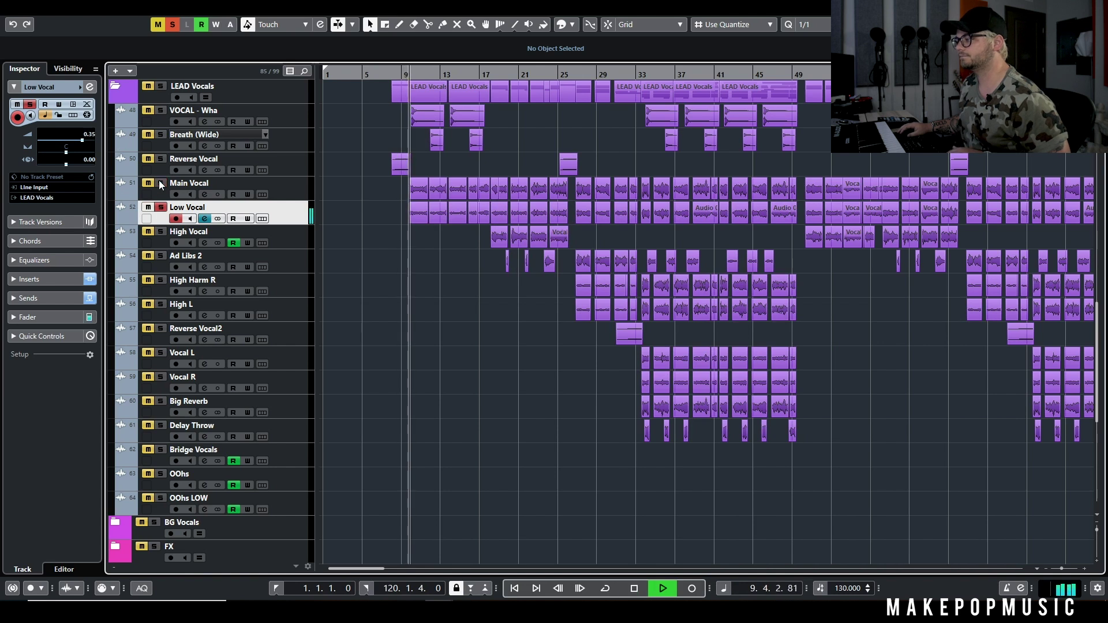
click(161, 184)
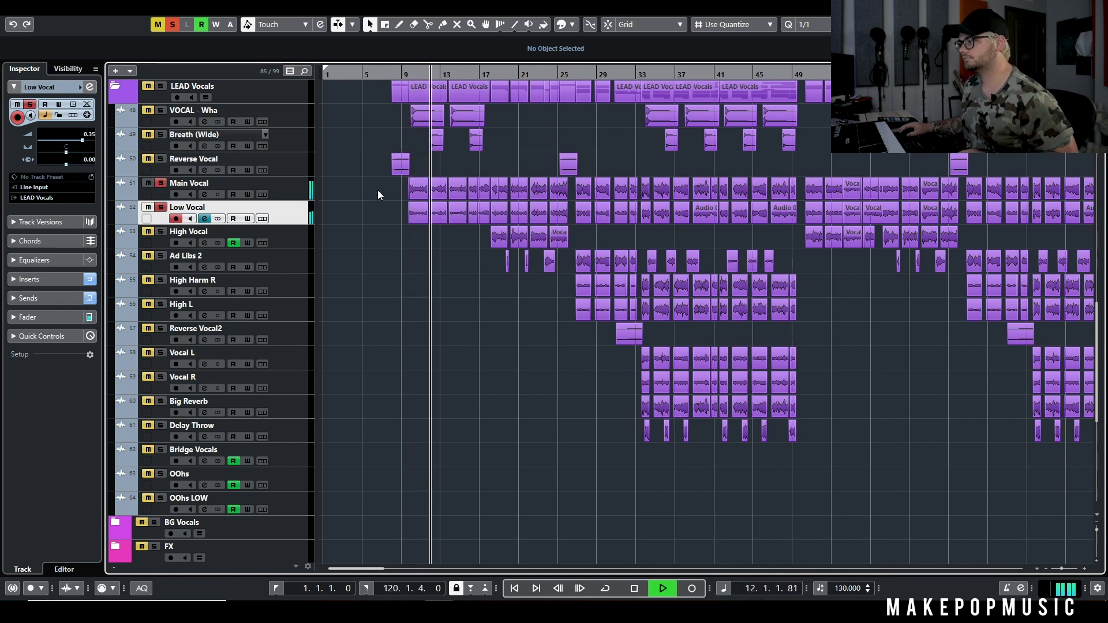
Step: Turn off all solos and compare the full mix with the Low Vocal muted and unmuted during playback
key(g)
click(169, 24)
key(f)
key(h)
key(h)
key(h)
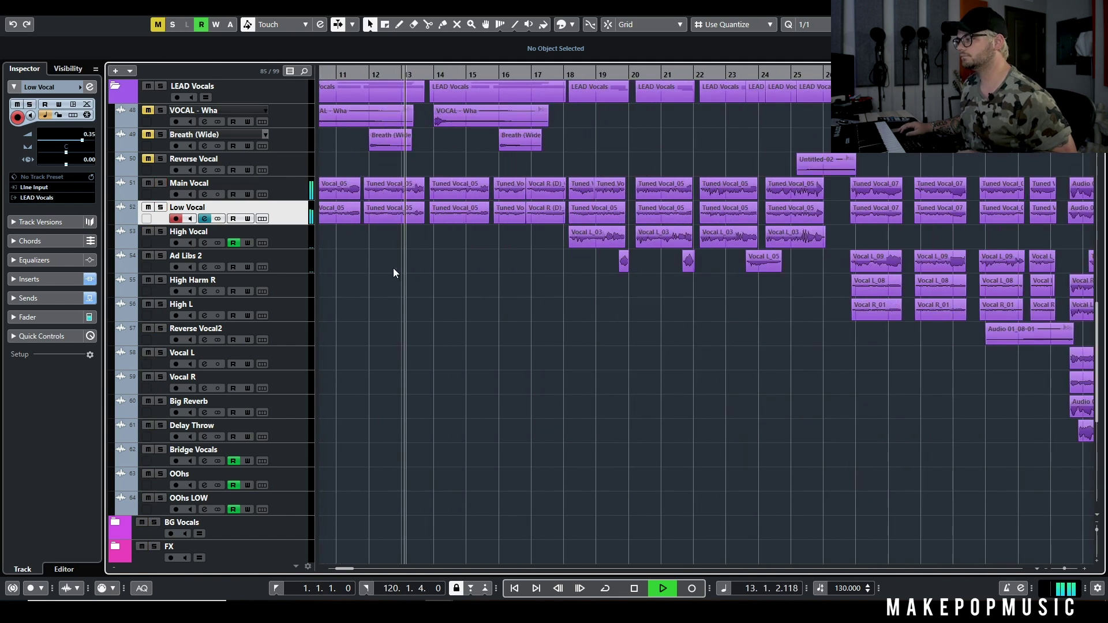
click(148, 207)
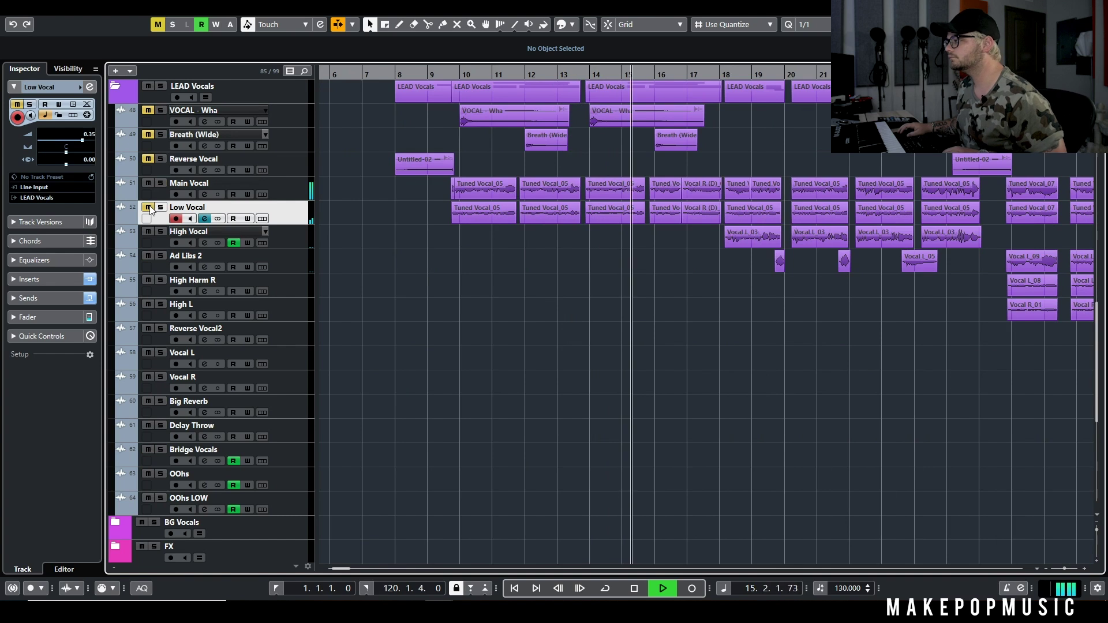
click(148, 207)
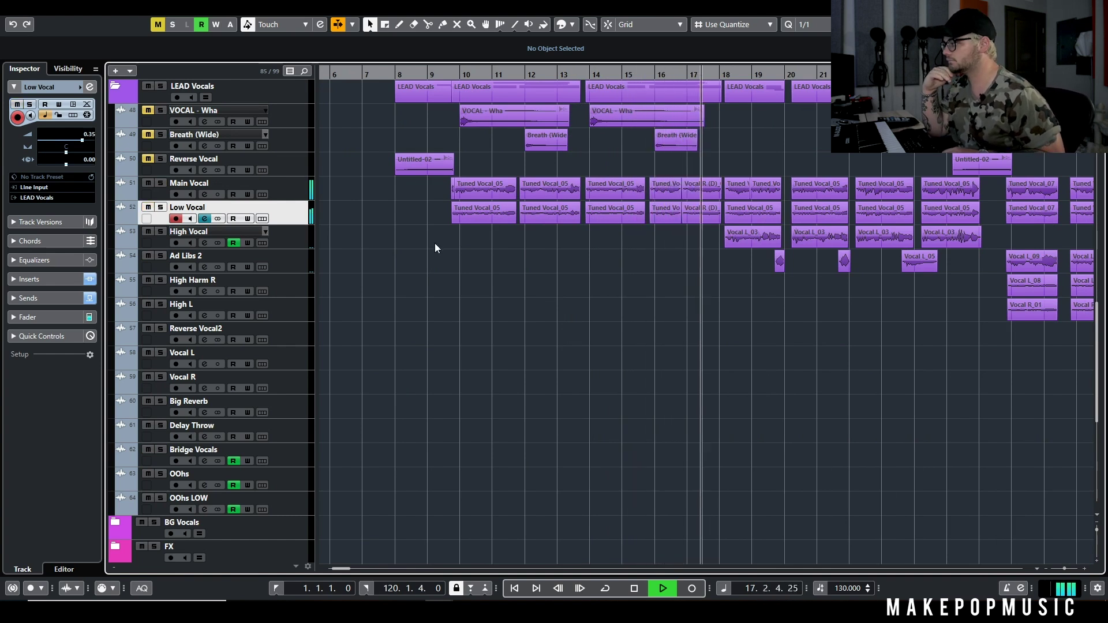
key(space)
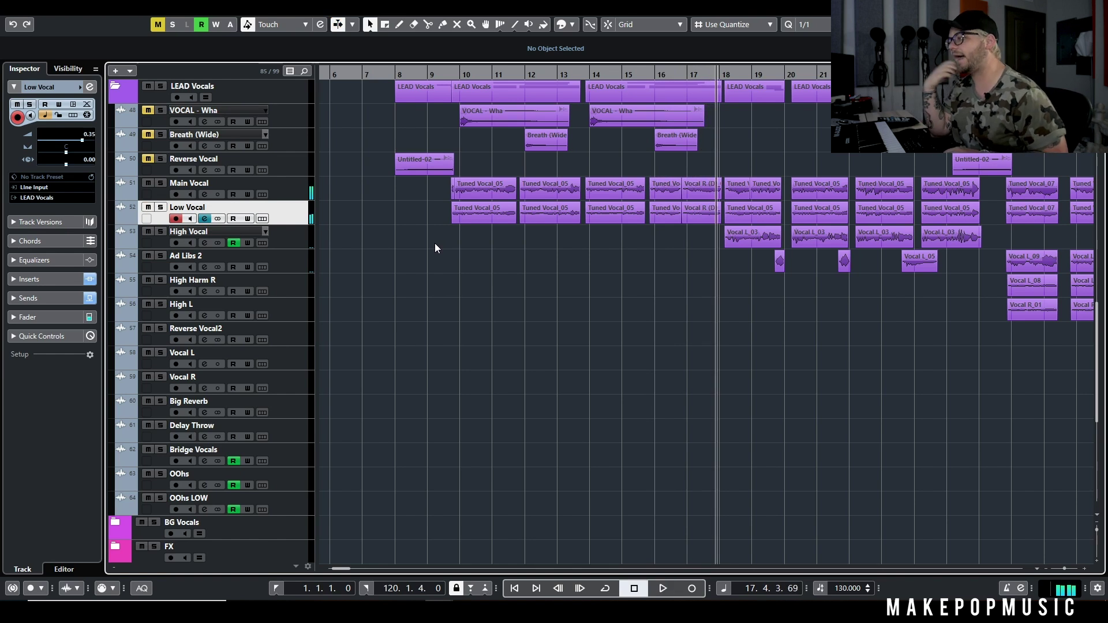
Step: Solo the Low Vocal and Main Vocal and play from bar 9, toggling the Low Vocal's solo to compare
scroll(450, 266, down, 4)
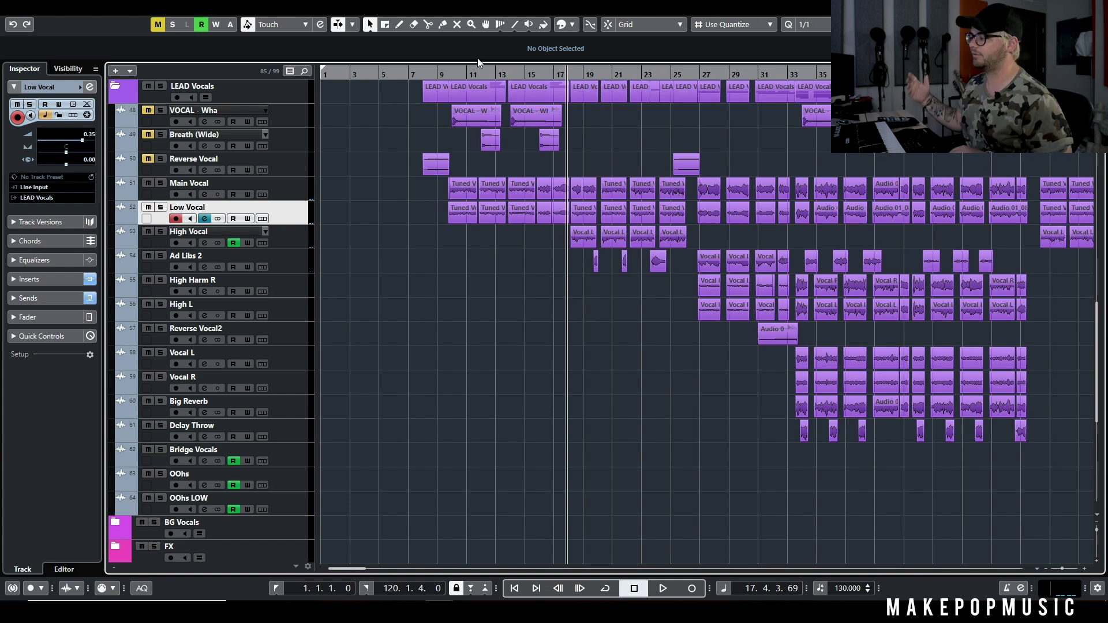
key(s)
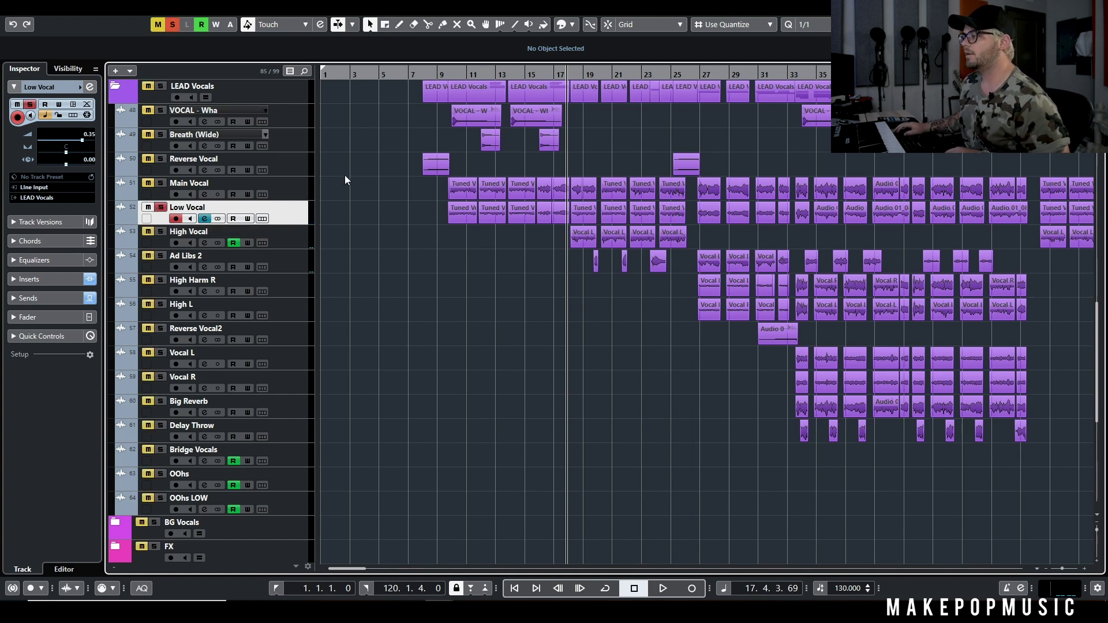
click(447, 70)
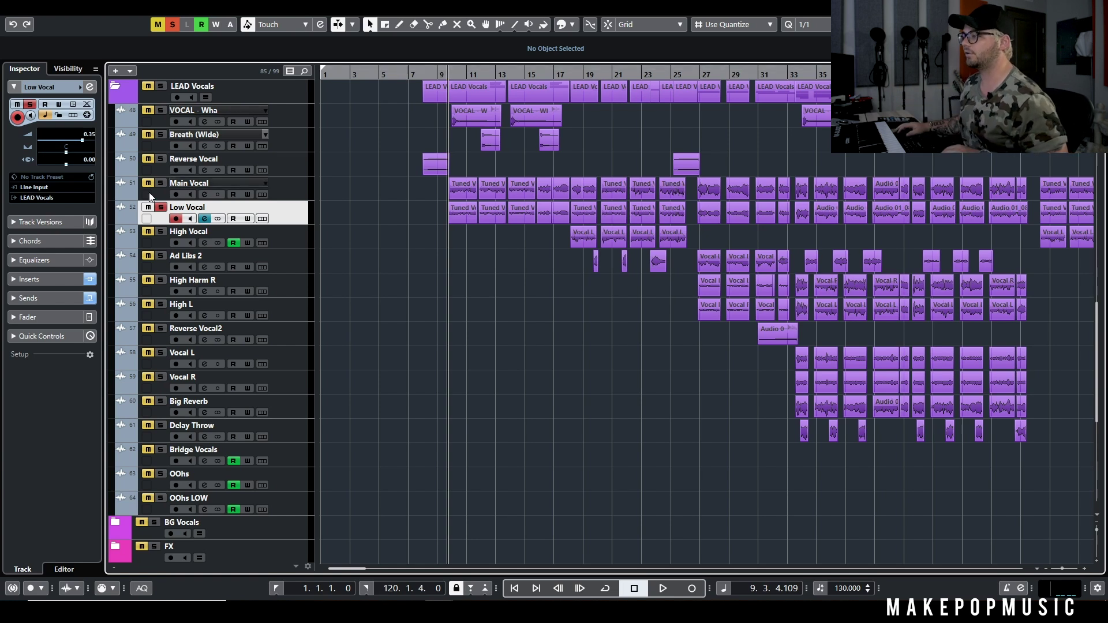
key(space)
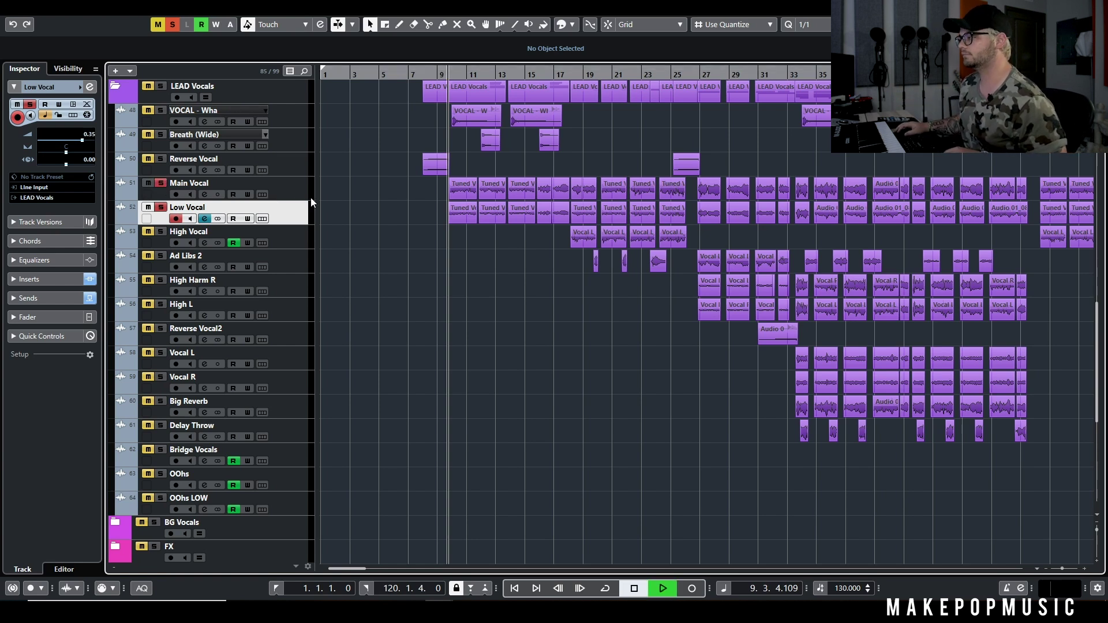
click(161, 207)
click(161, 208)
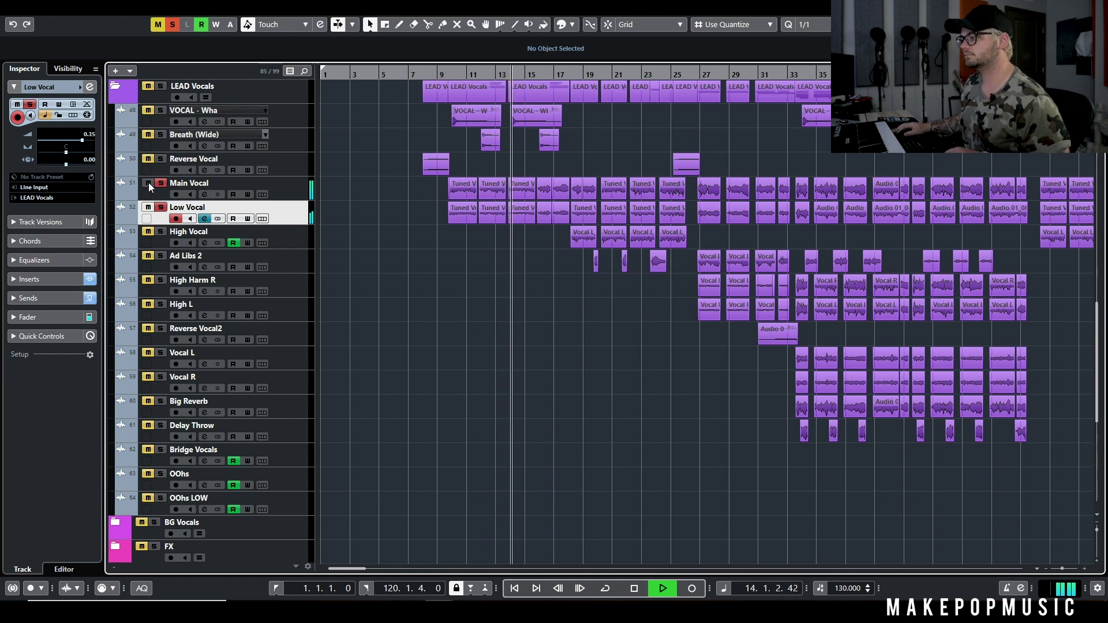
key(space)
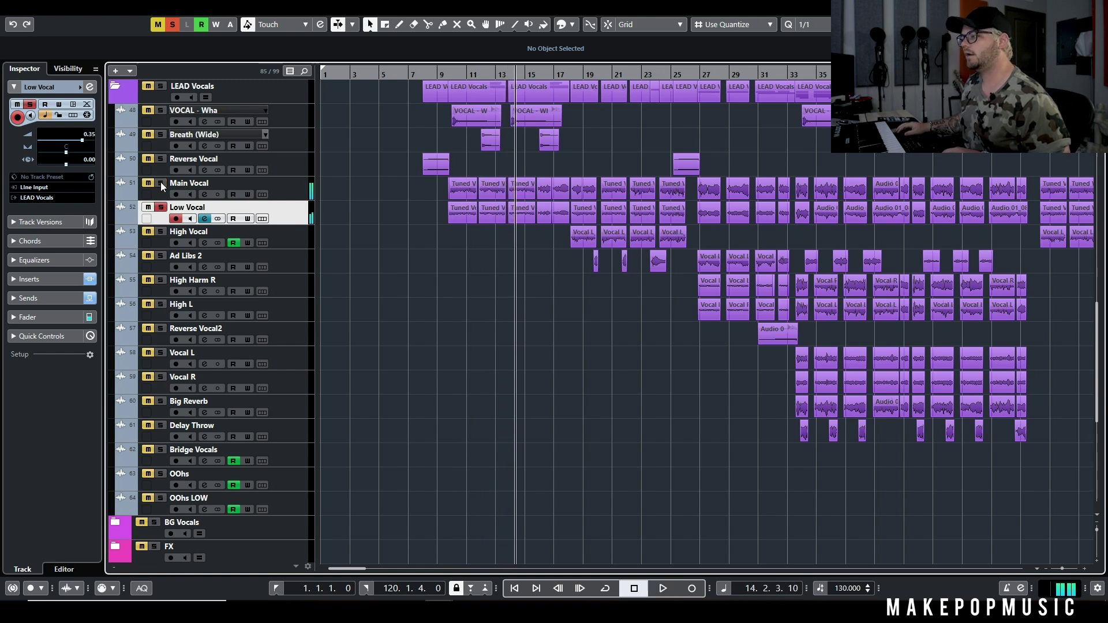
Step: Review the Auto-Tune Pro, FabFilter Pro-Q and CLA-2A Stereo inserts on the Low Vocal and close its channel settings
click(206, 218)
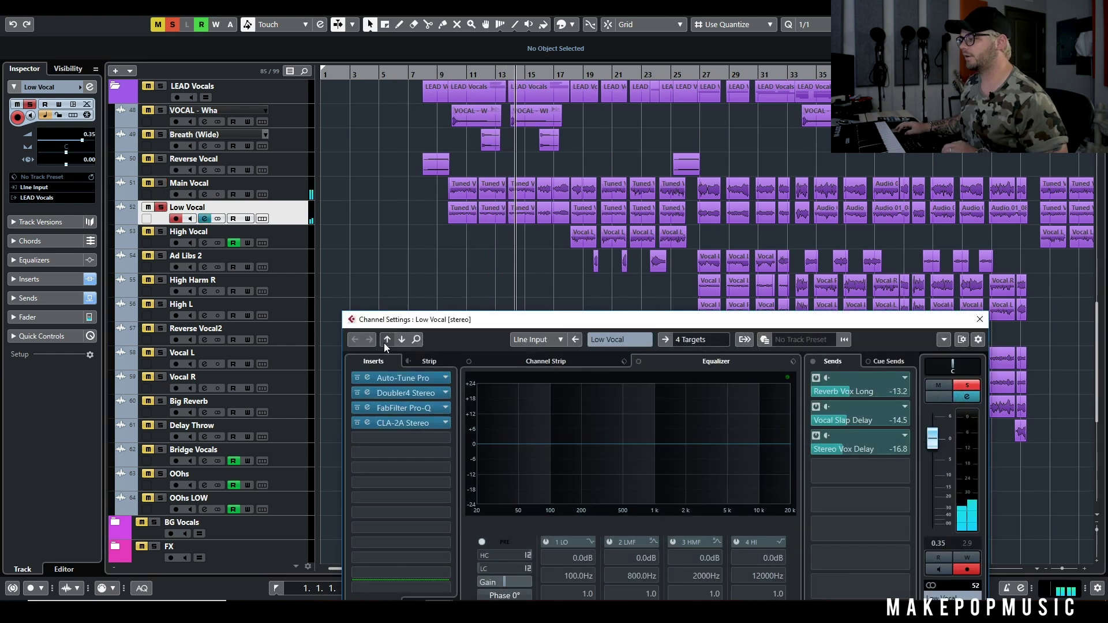
click(406, 376)
click(713, 167)
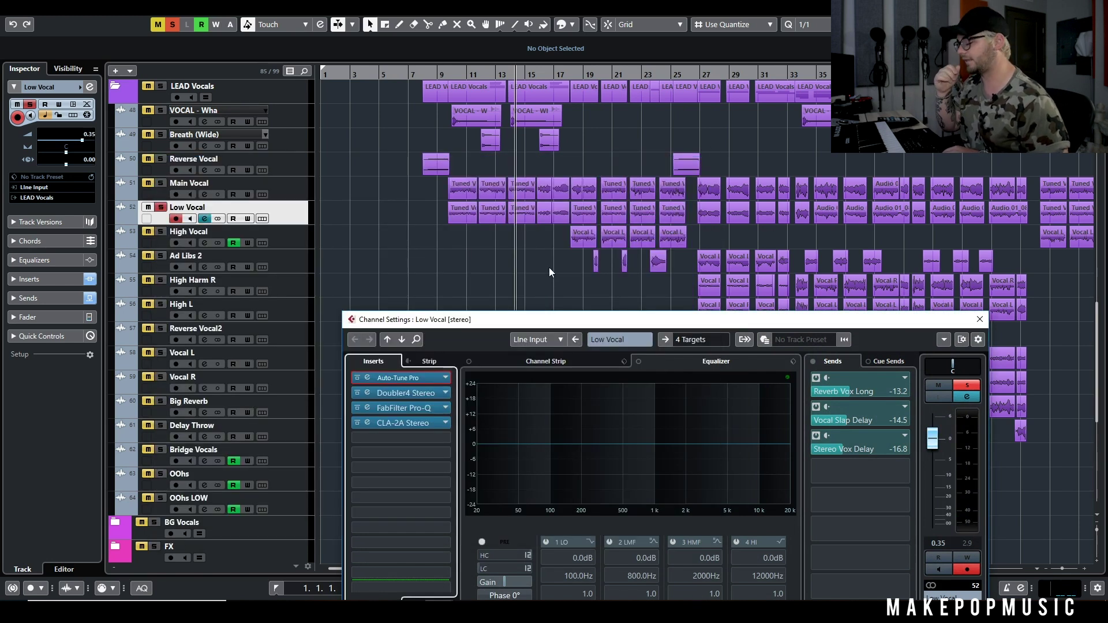
click(418, 411)
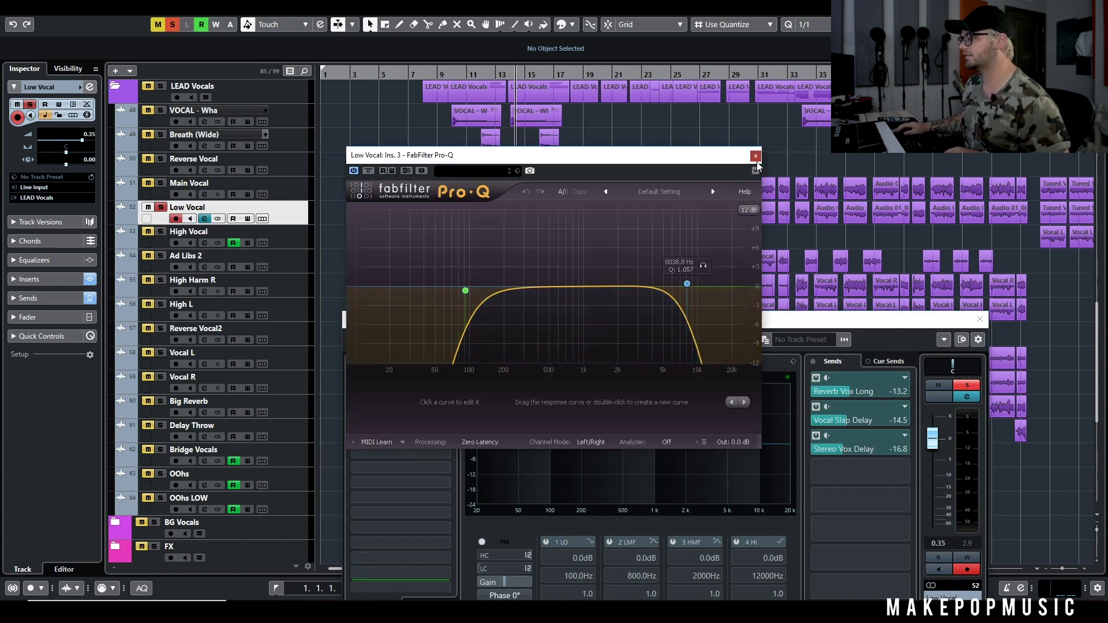
click(755, 157)
click(406, 425)
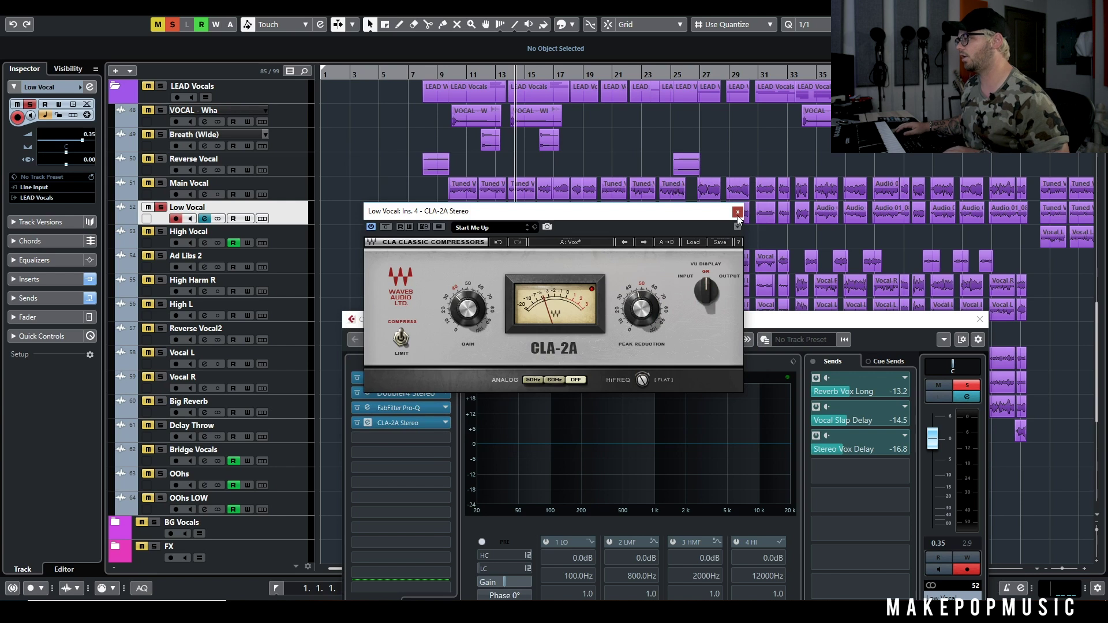
click(737, 212)
click(980, 319)
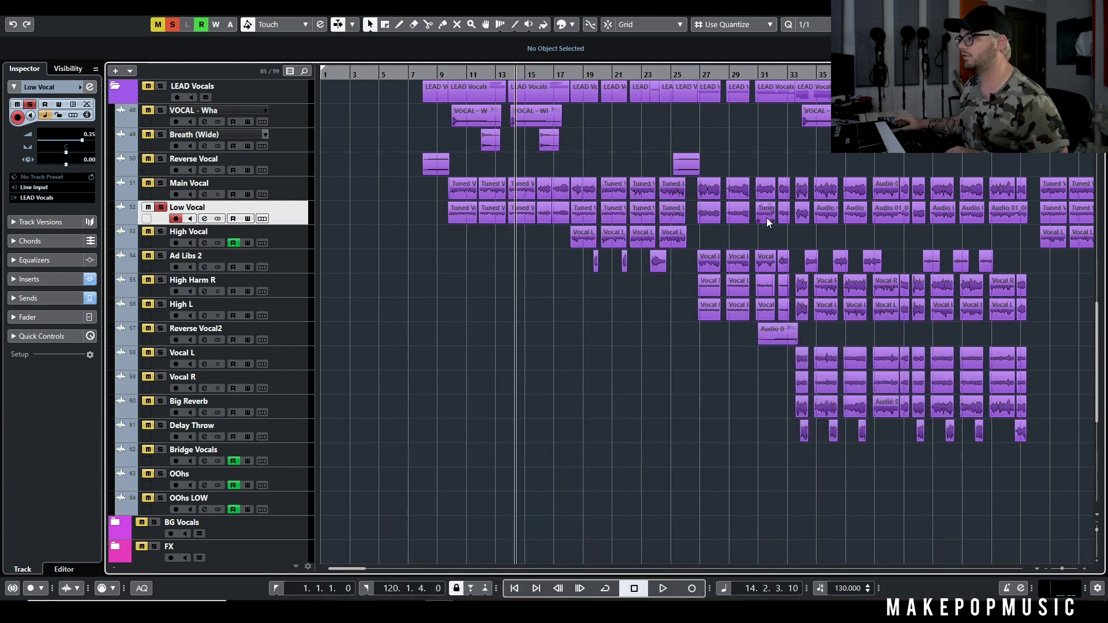
Step: Unsolo the Low Vocal and solo the High Vocal track, bringing its first events near bar 18 into view
click(161, 207)
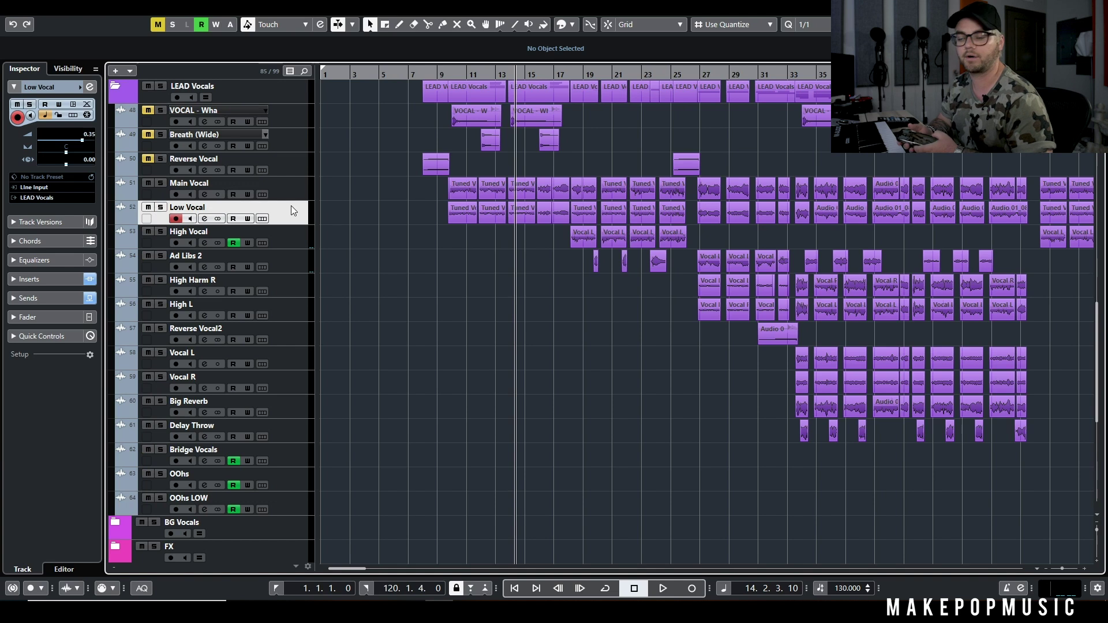
key(g)
click(161, 232)
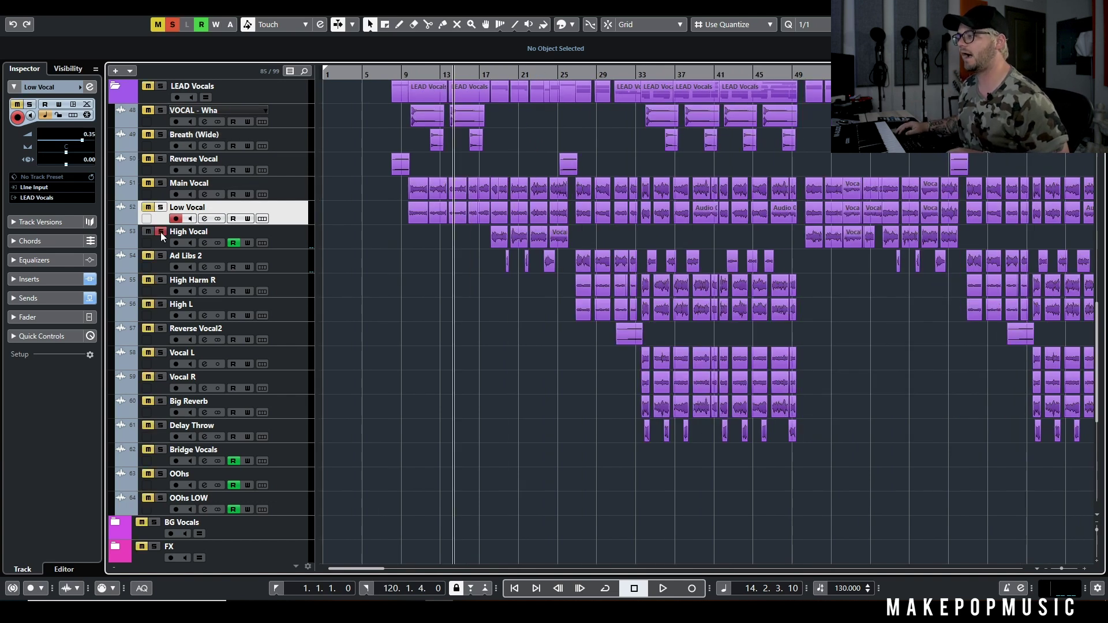
key(h)
key(h)
key(h)
key(h)
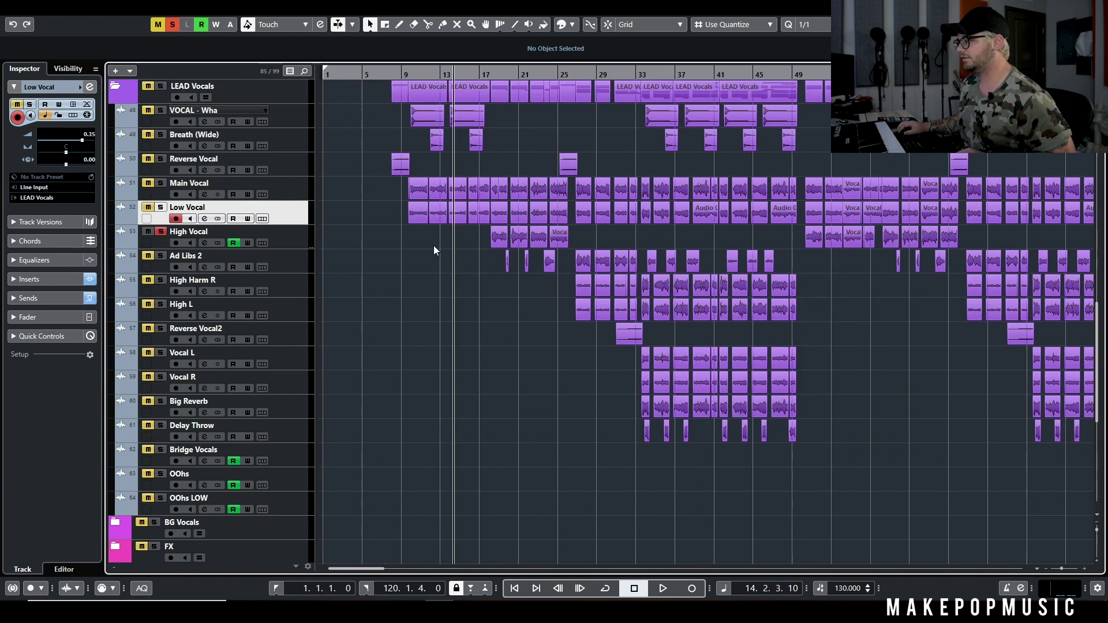
scroll(466, 247, right, 3)
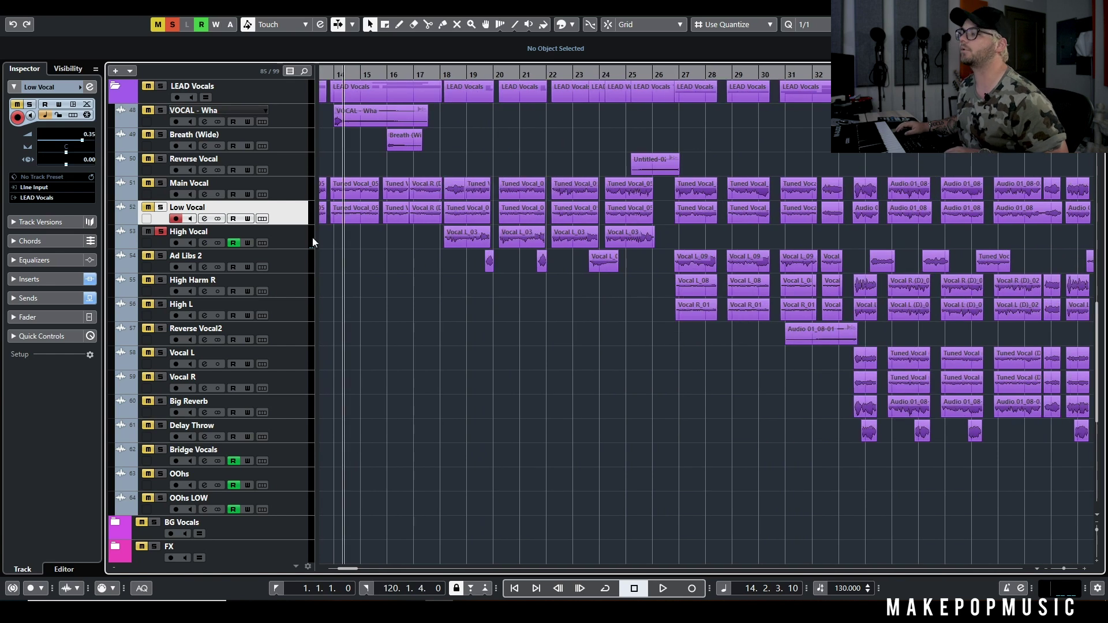
Step: Compare the insert chains and sends of the High Vocal and Main Vocal in their channel settings
click(210, 243)
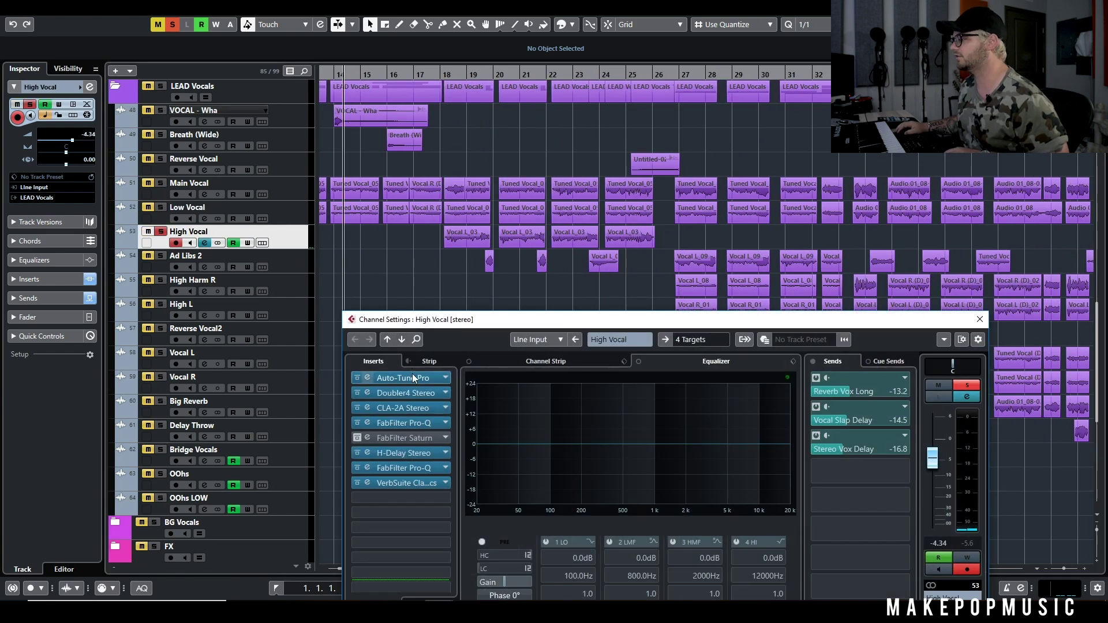
key(e)
click(282, 188)
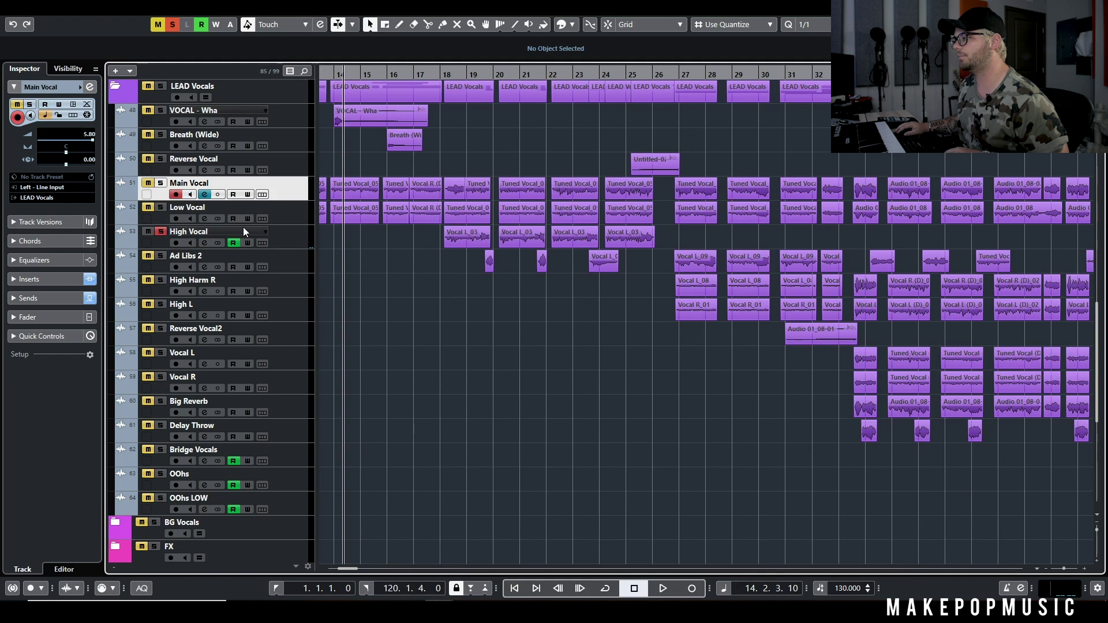
click(205, 195)
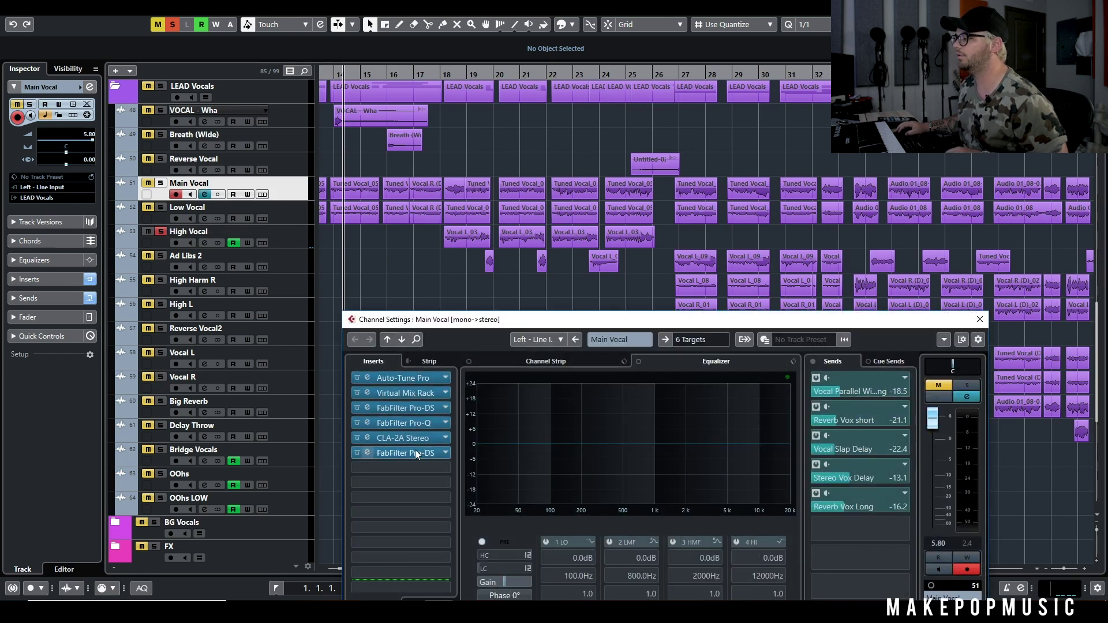
click(168, 247)
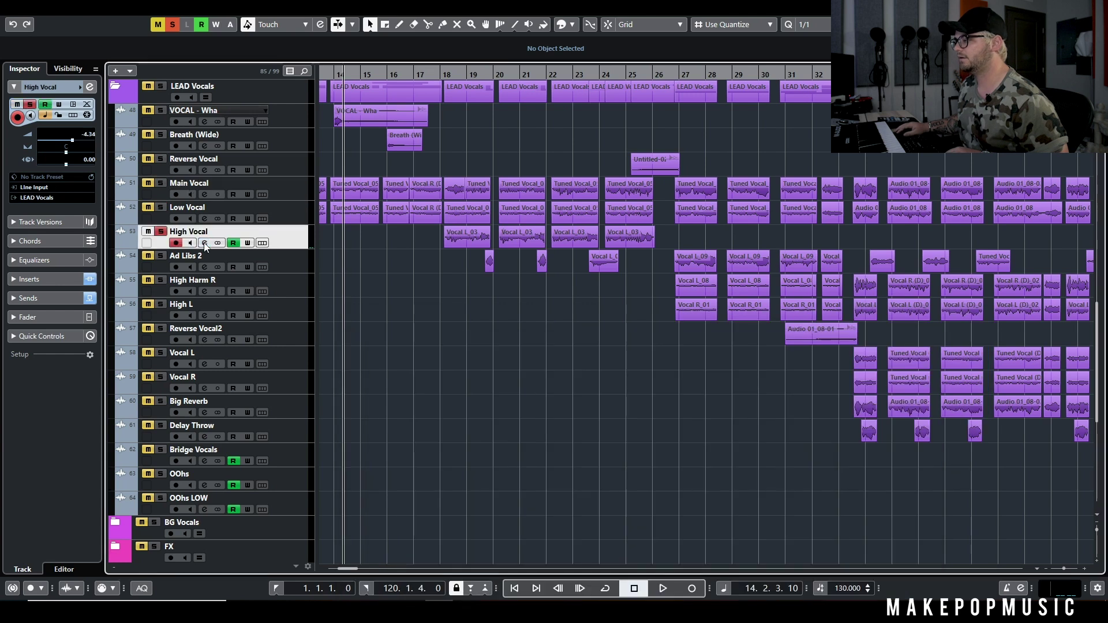
Step: Review the High Vocal's fourth insert, FabFilter Pro-Q, and its H-Delay Stereo insert, closing each plug-in window
click(204, 243)
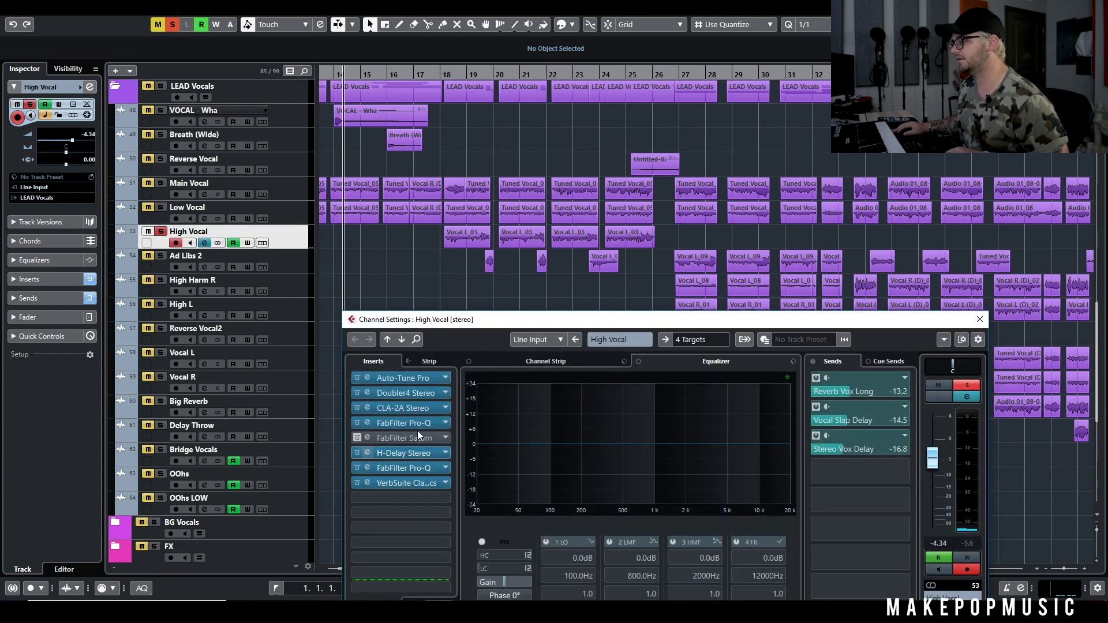
click(420, 430)
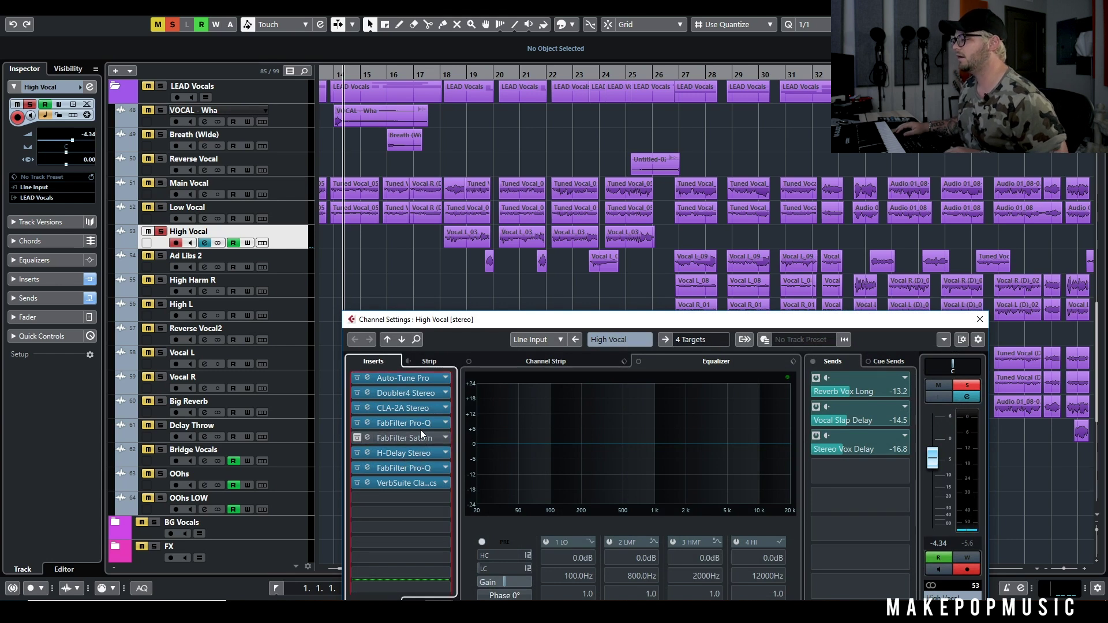
click(420, 424)
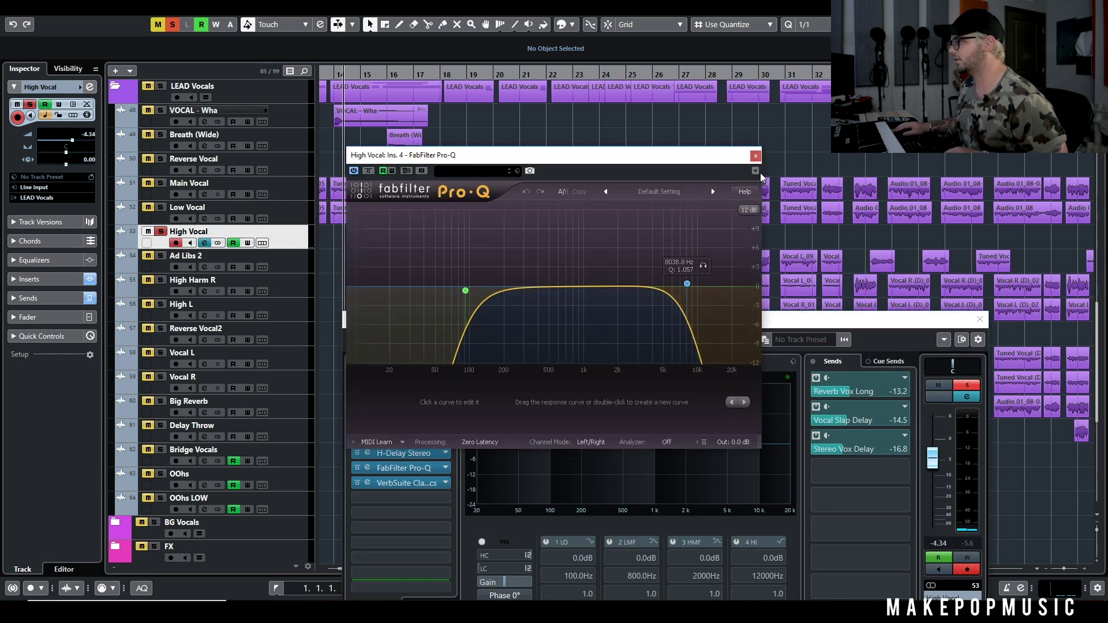
click(755, 155)
click(418, 452)
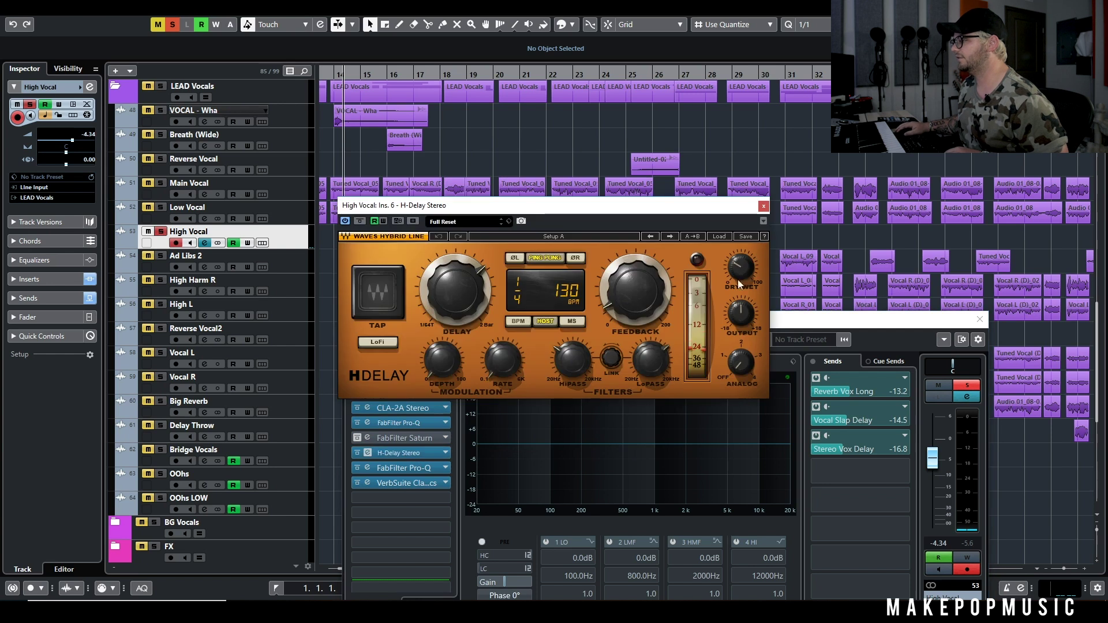
click(762, 207)
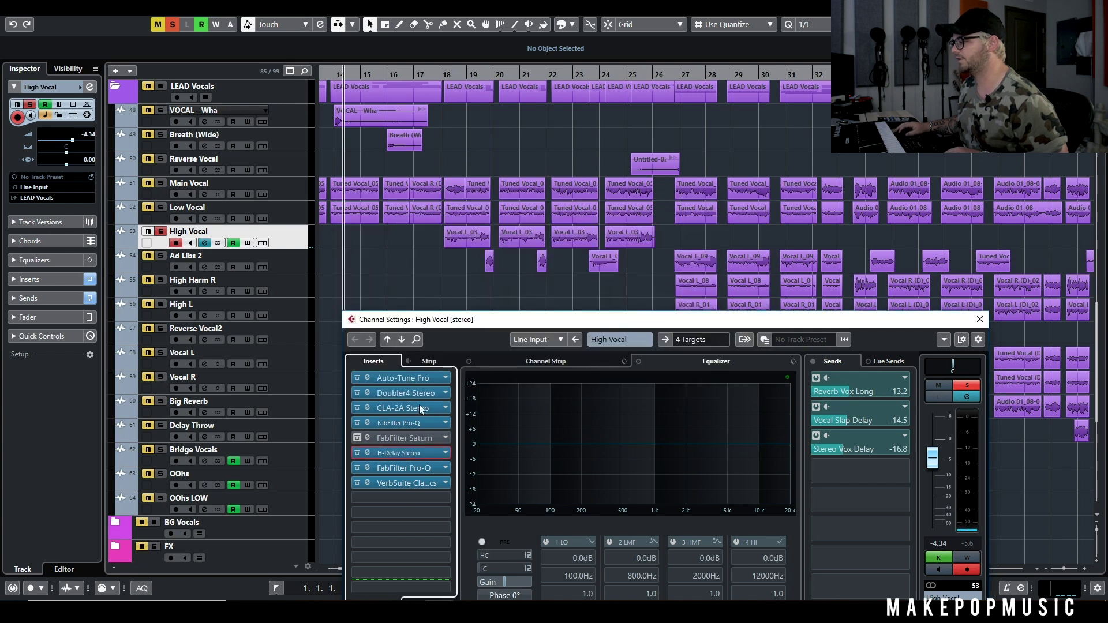
Step: Review the High Vocal's second FabFilter Pro-Q and its VerbSuite Classics reverb, closing each plug-in window
click(393, 470)
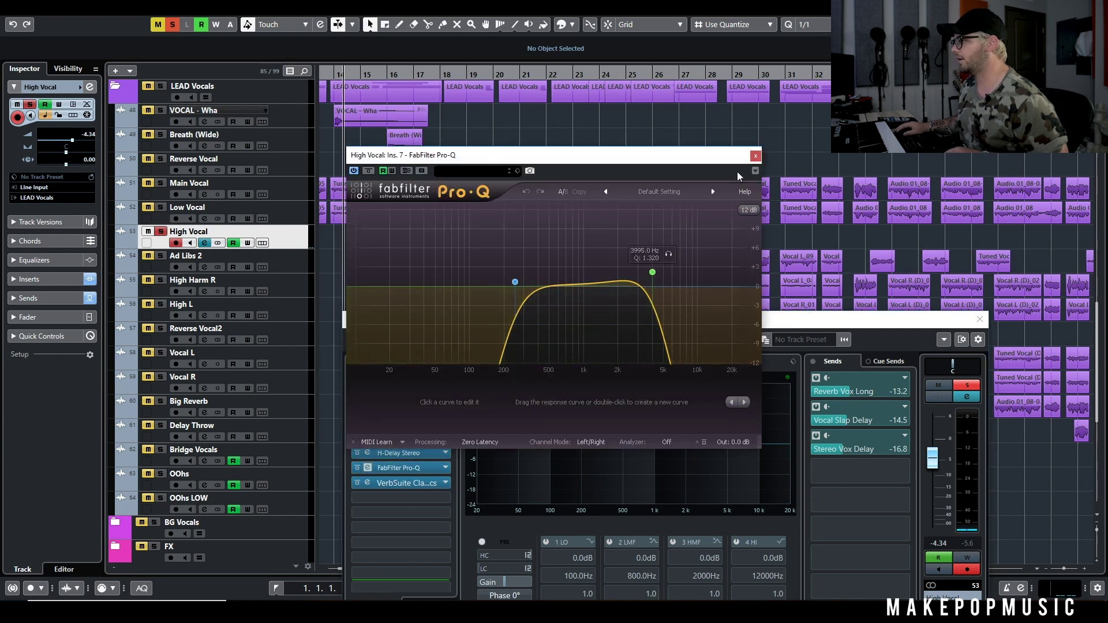
click(755, 157)
click(399, 487)
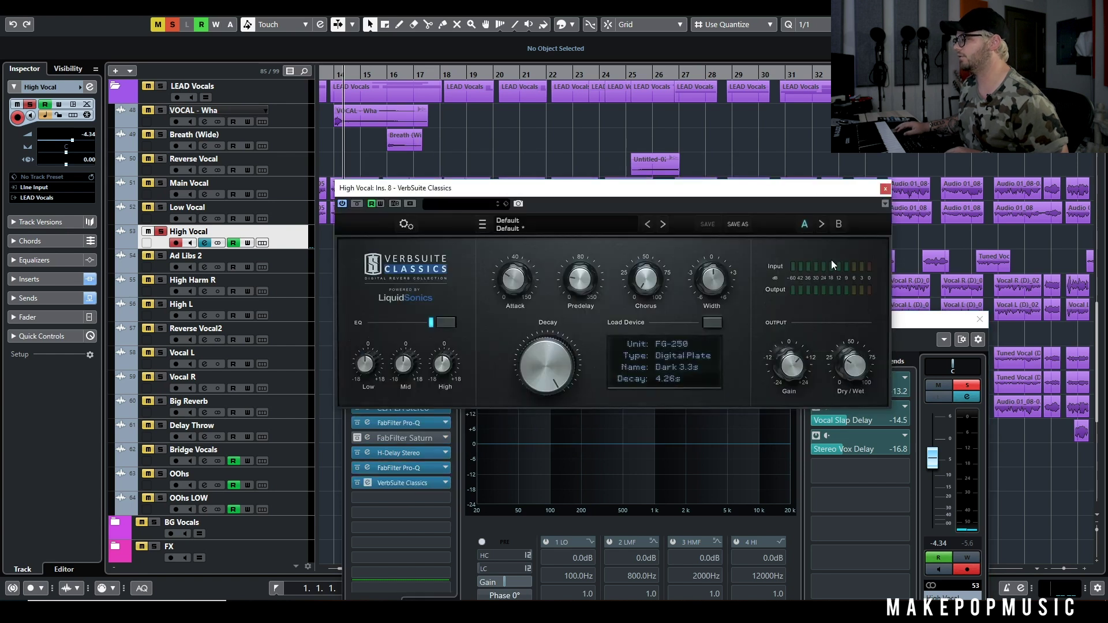
click(885, 189)
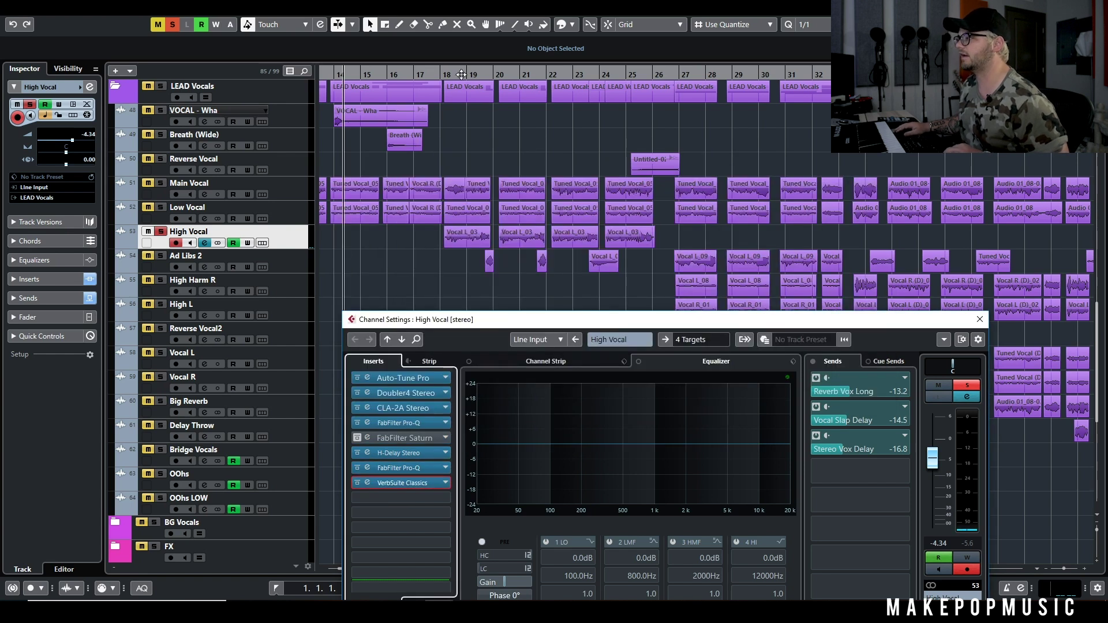
Step: Play the soloed High Vocal from bar 18 and add the Low Vocal and Main Vocal to the solo
click(446, 75)
key(space)
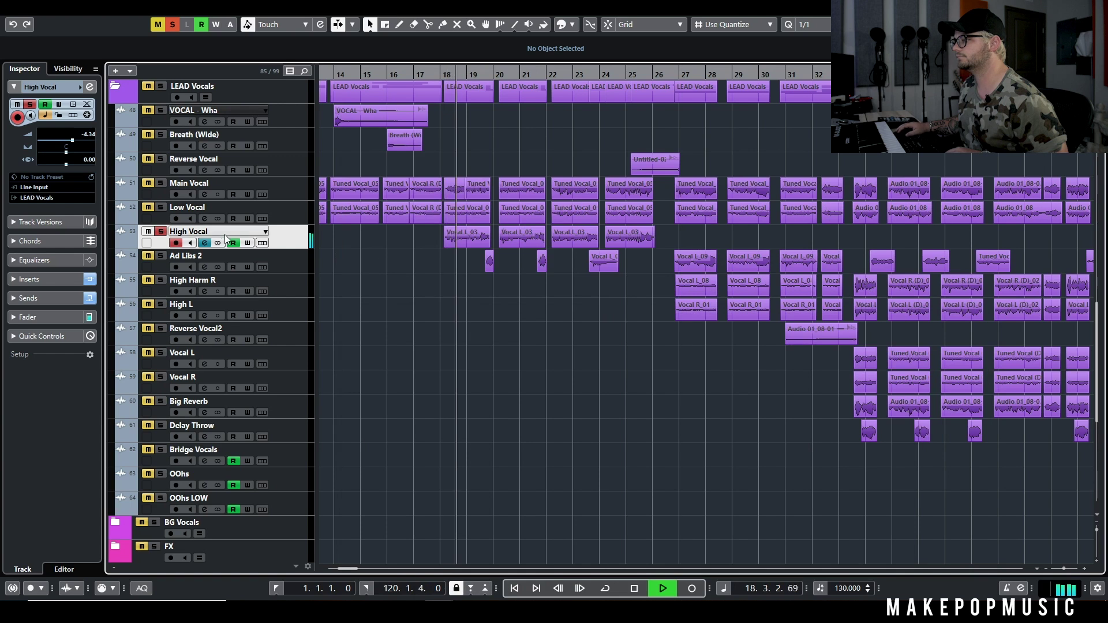
click(160, 207)
click(161, 183)
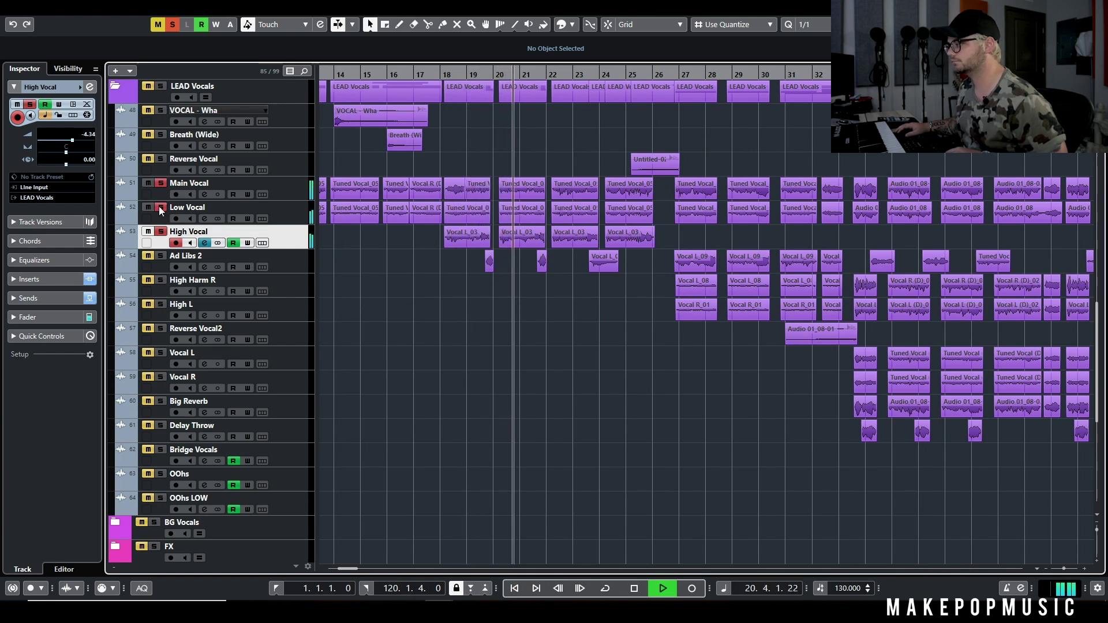
Step: Toggle the bypass of all the High Vocal's inserts, replay from bar 18 to compare, and restore the inserts
click(206, 242)
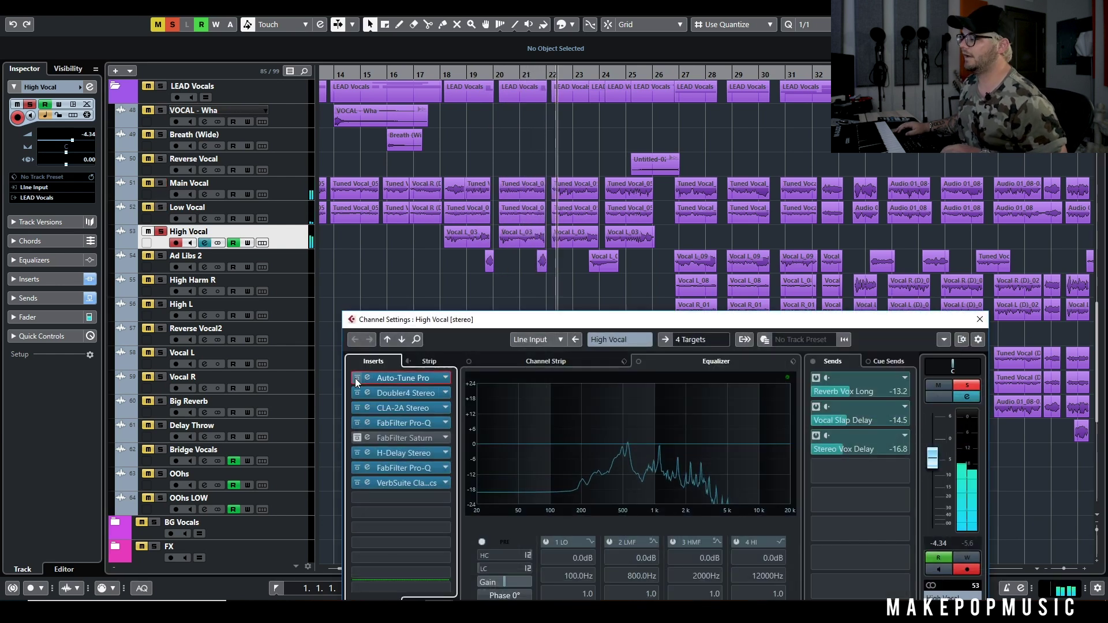
drag(357, 393, 359, 482)
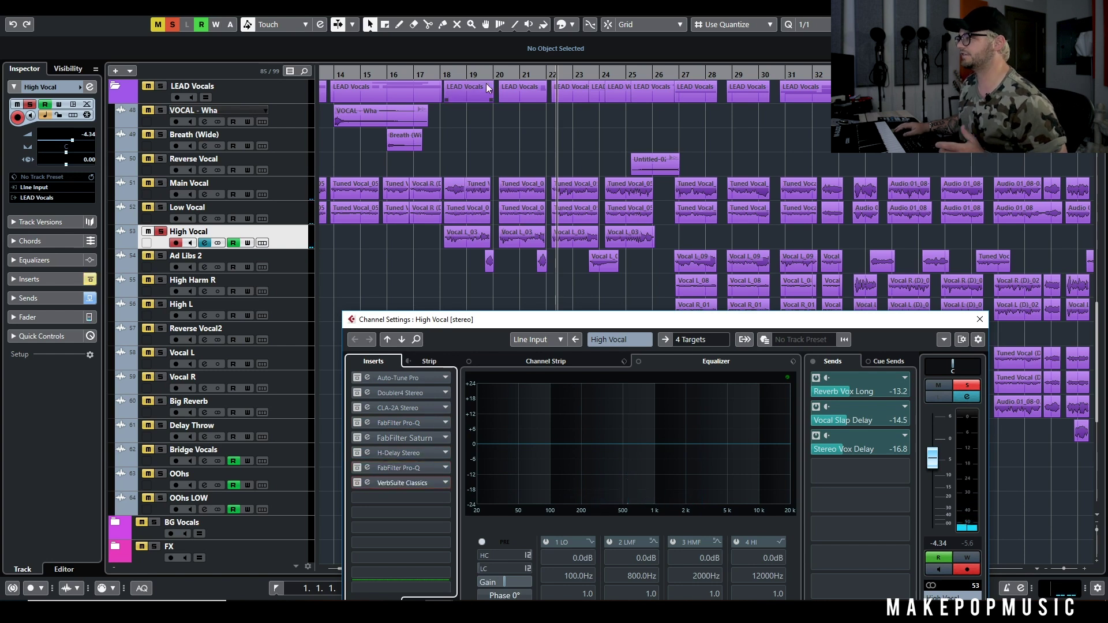
drag(449, 75, 444, 85)
key(space)
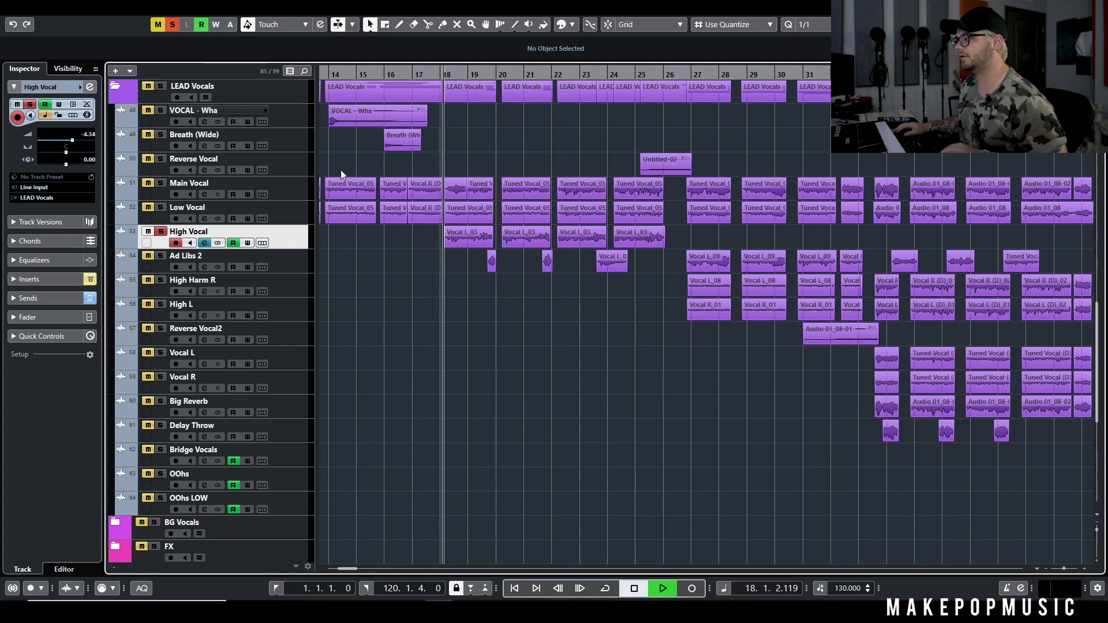
click(204, 243)
drag(356, 382, 353, 484)
Step: Turn off all track solos, starting with the Main Vocal, and place the playhead at bar 16
click(161, 190)
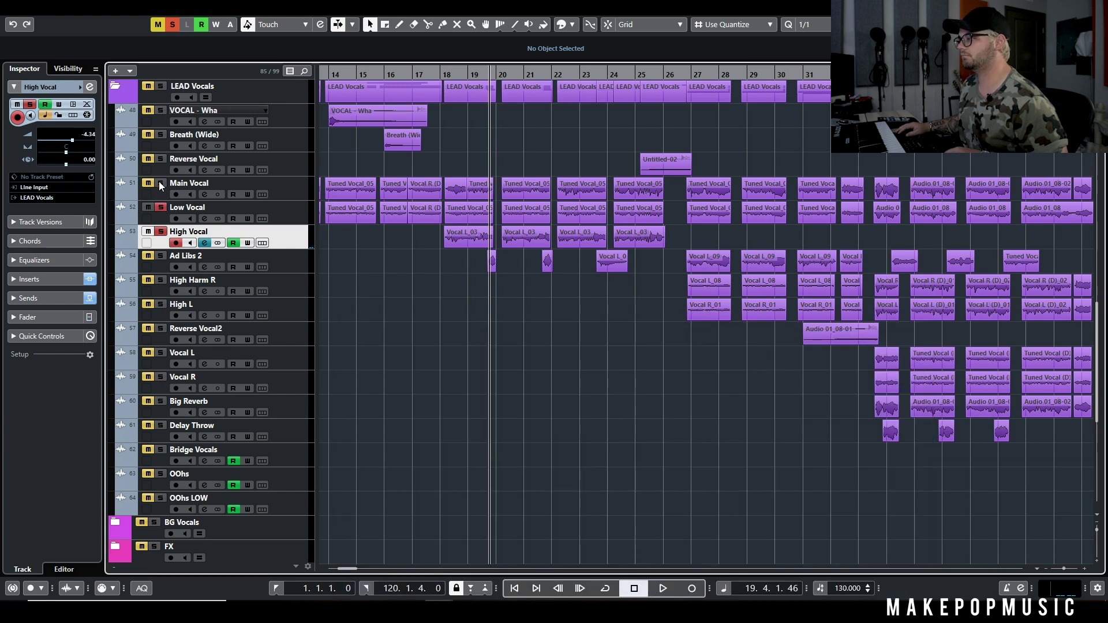
click(154, 172)
click(156, 193)
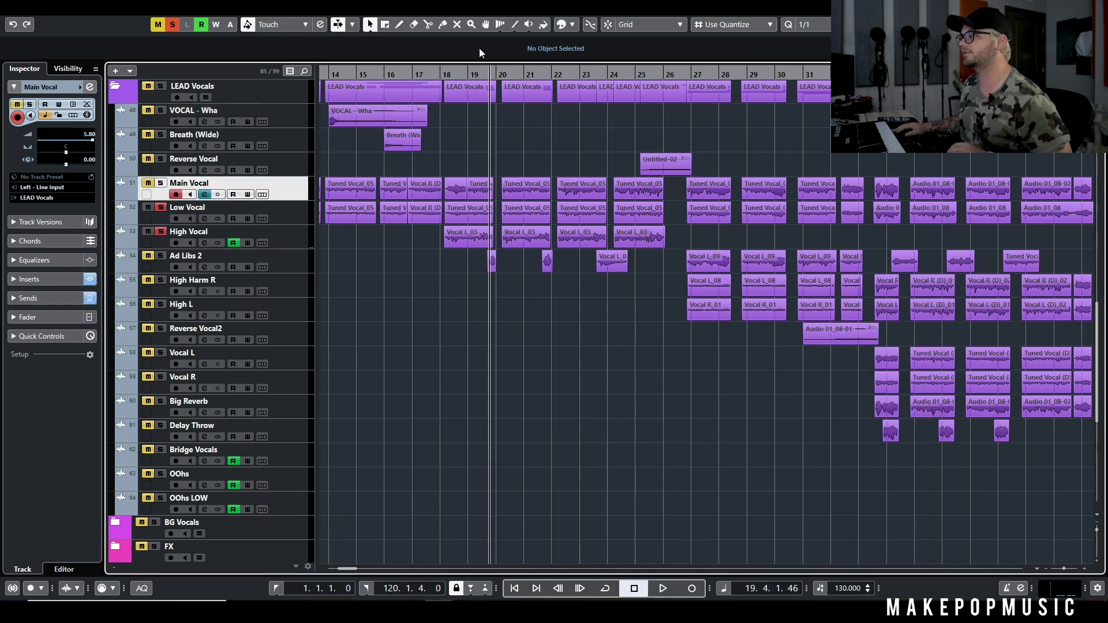
drag(386, 72, 383, 76)
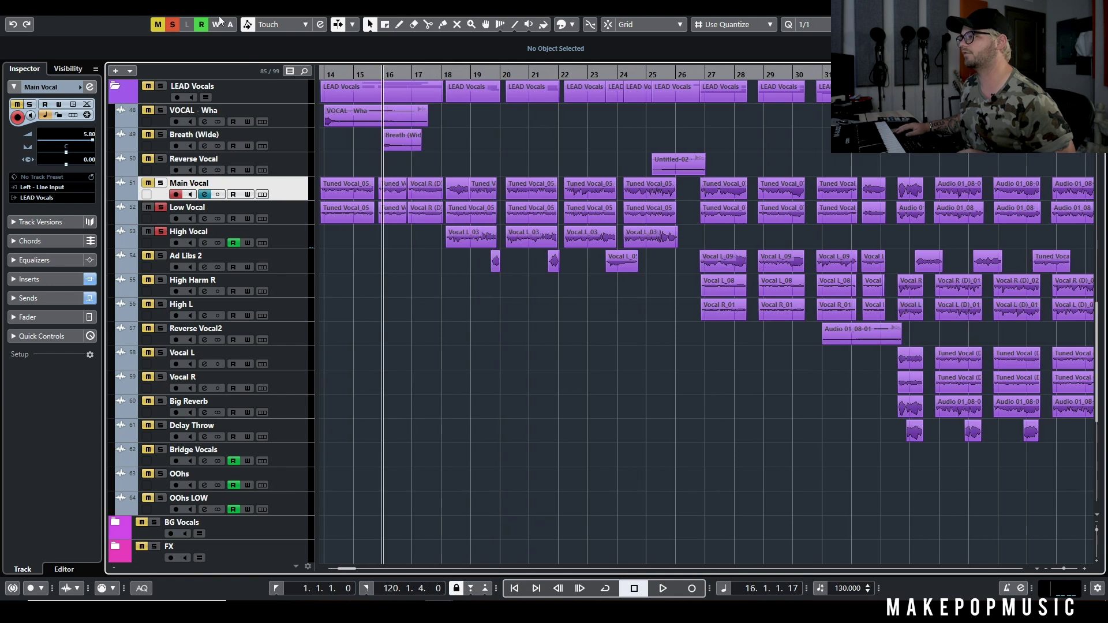
click(172, 24)
scroll(399, 303, down, 4)
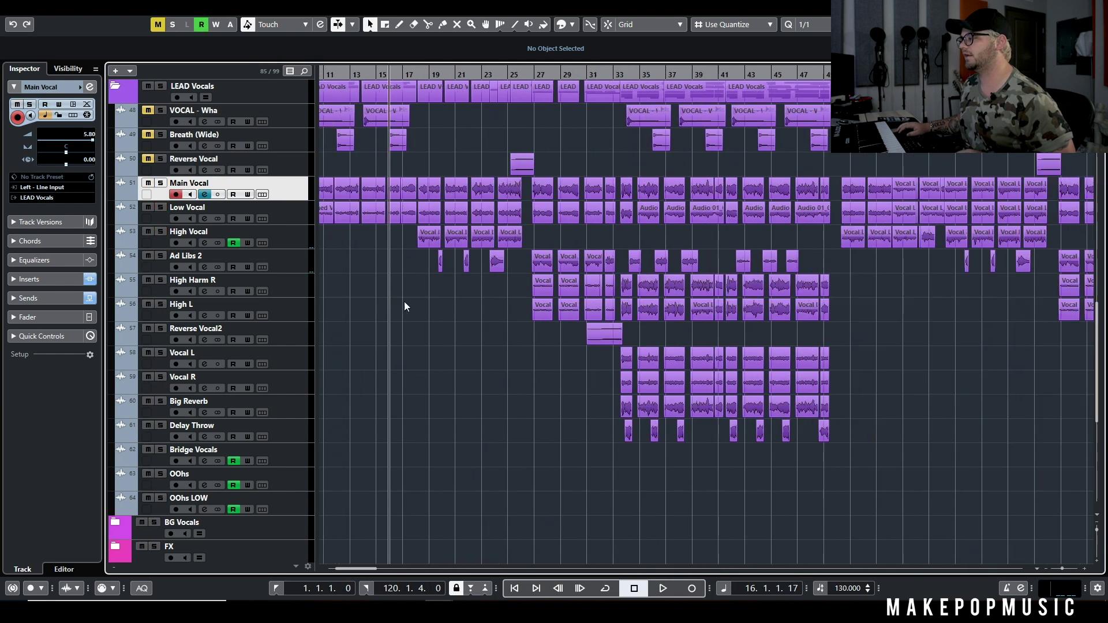
scroll(404, 301, left, 5)
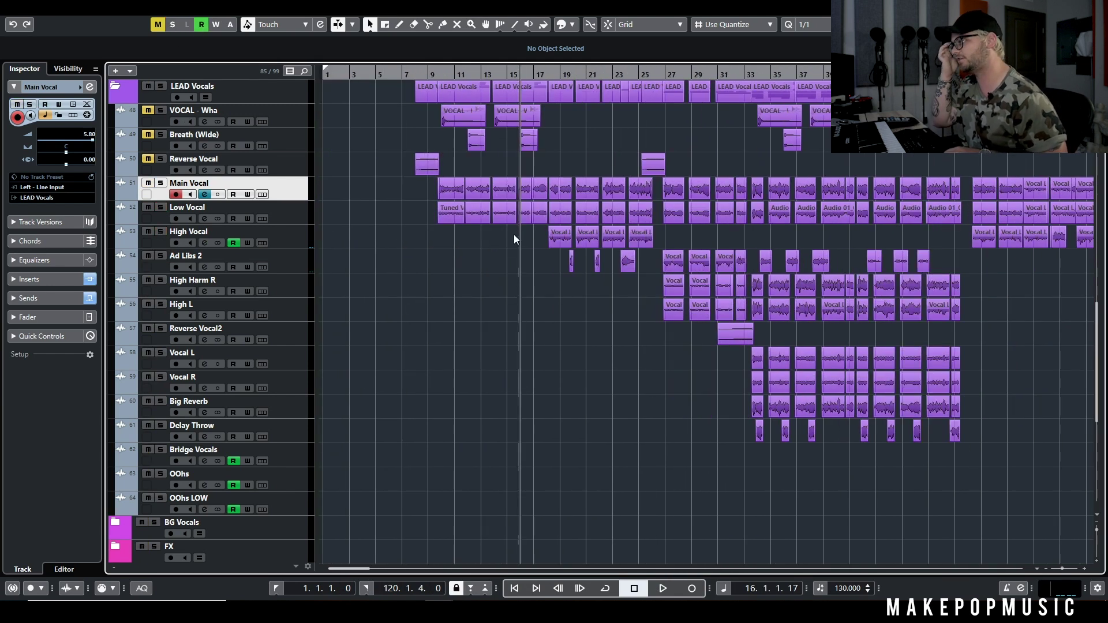
key(space)
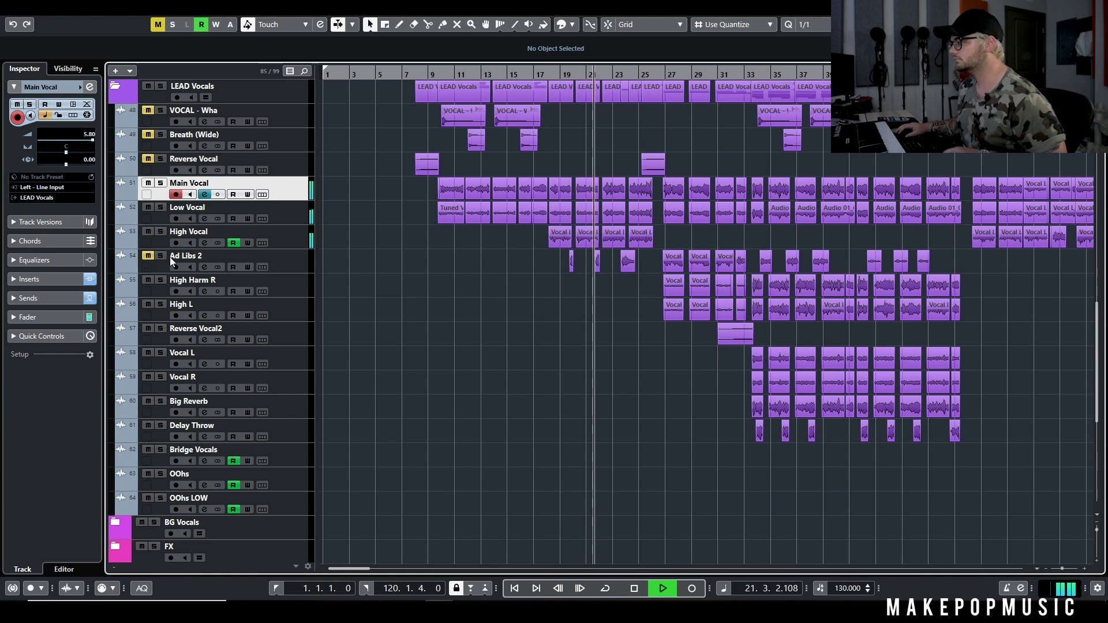
key(space)
click(212, 243)
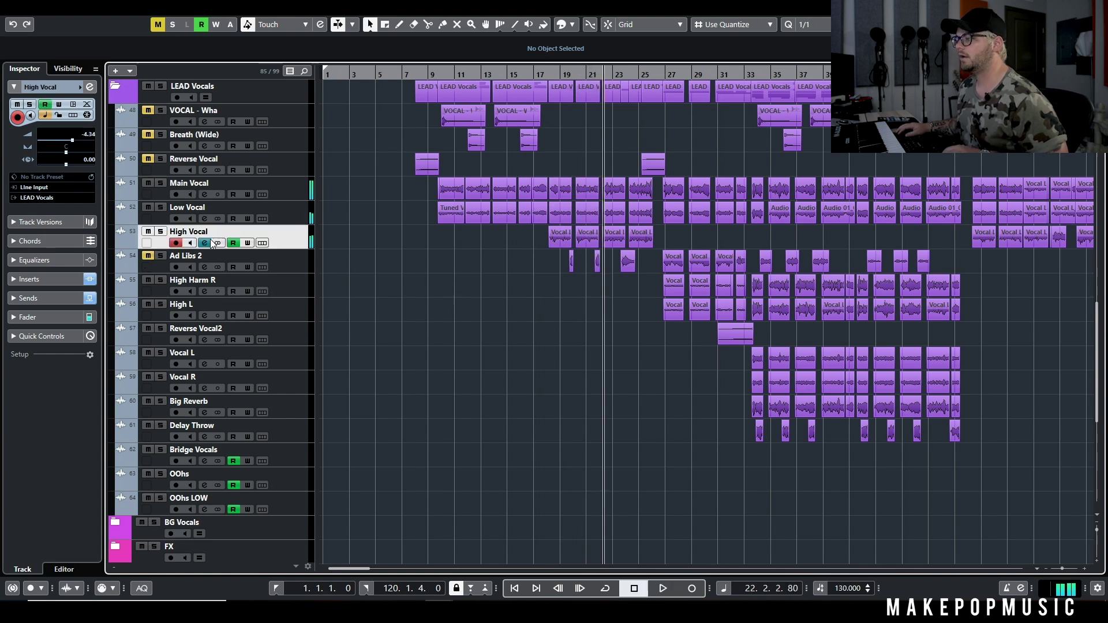
click(203, 243)
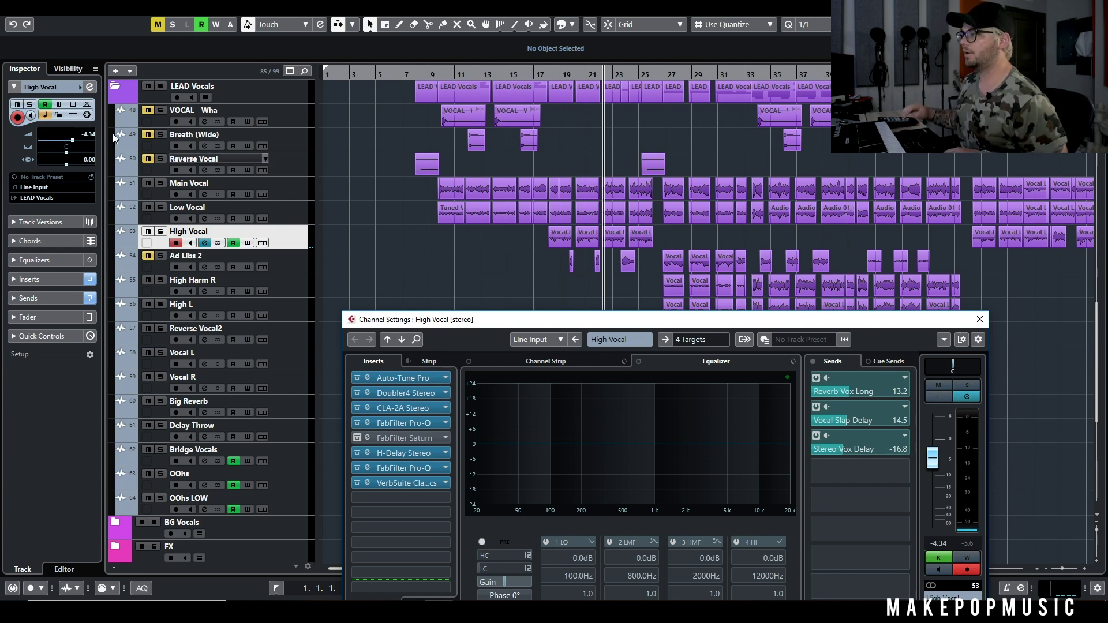
Step: Clear all track mutes and place the playhead in bar 8 at the start of the first Reverse Vocal event
click(154, 26)
click(419, 74)
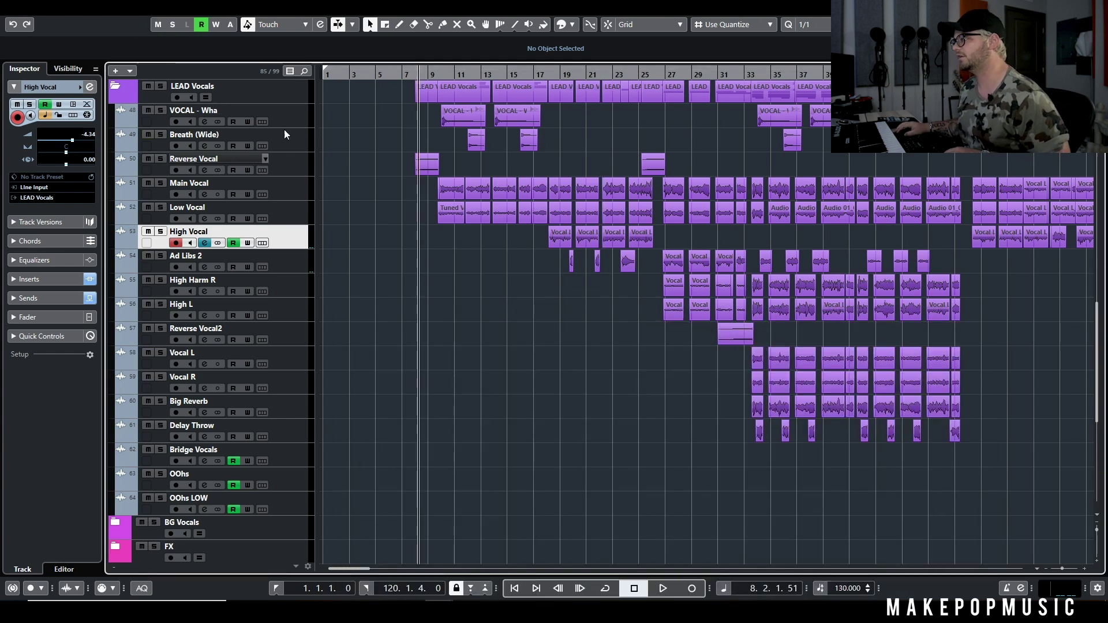
scroll(472, 272, up, 2)
scroll(462, 246, up, 5)
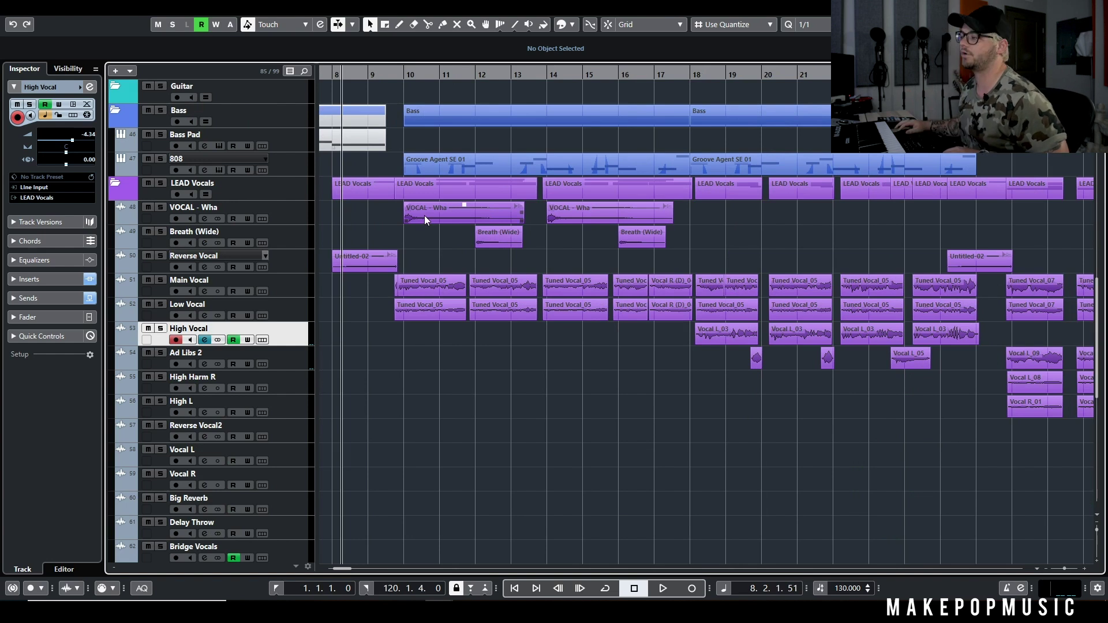
Step: Select and inspect the first VOCAL - Wha event at bar 10 and the first Breath (Wide) event at bar 12
click(472, 211)
scroll(505, 247, up, 3)
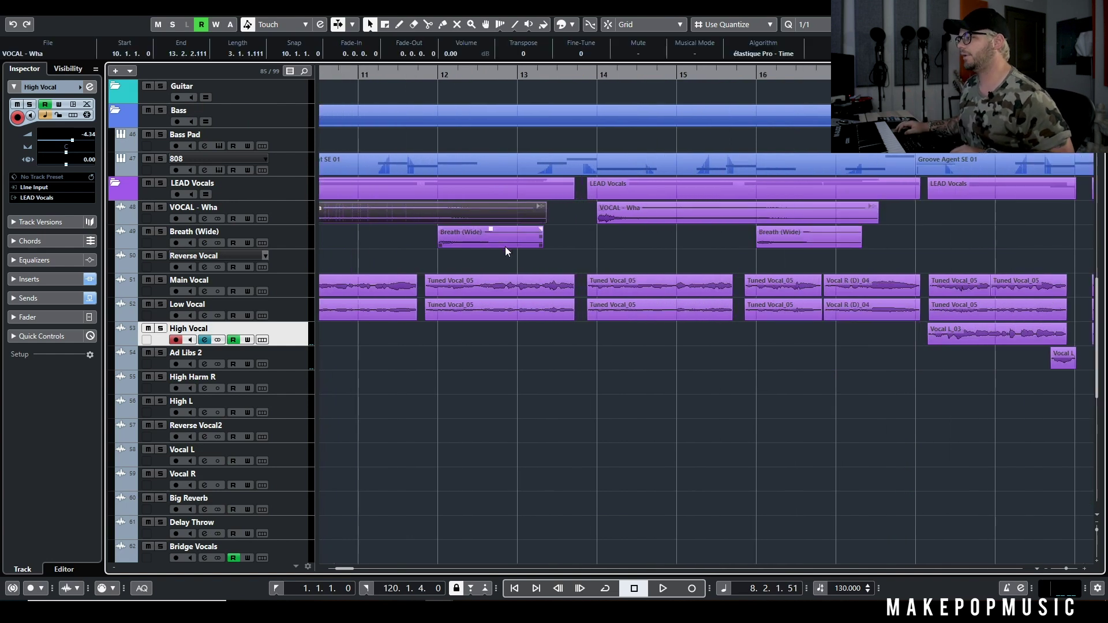
click(490, 247)
scroll(524, 241, down, 3)
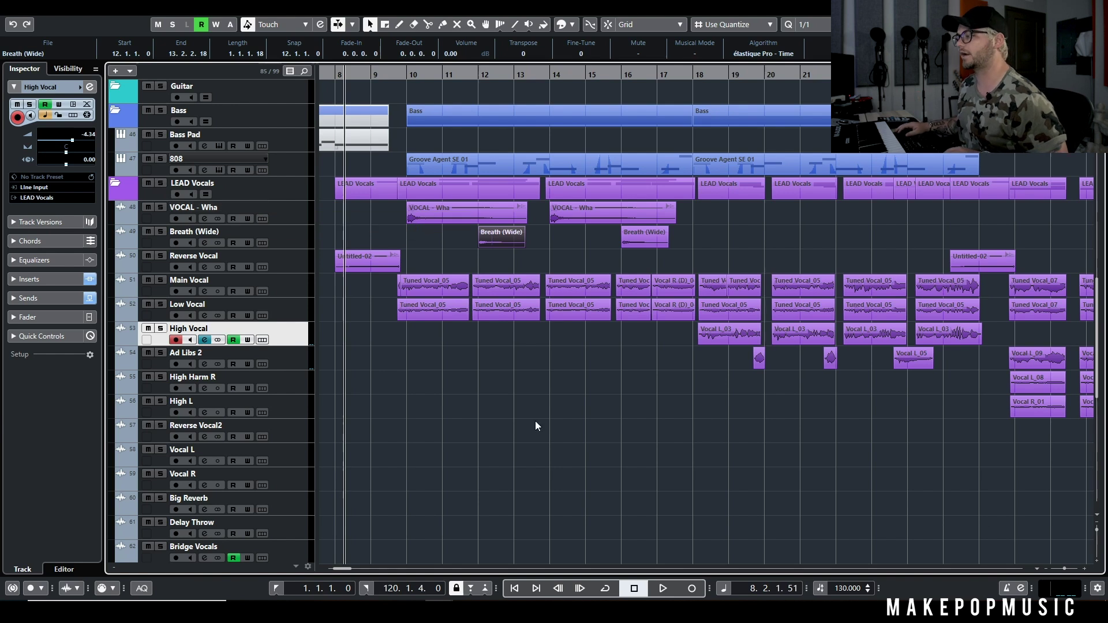
Step: Play from bar 8, soloing the VOCAL - Wha track and adding Breath (Wide) to the solo during playback
key(space)
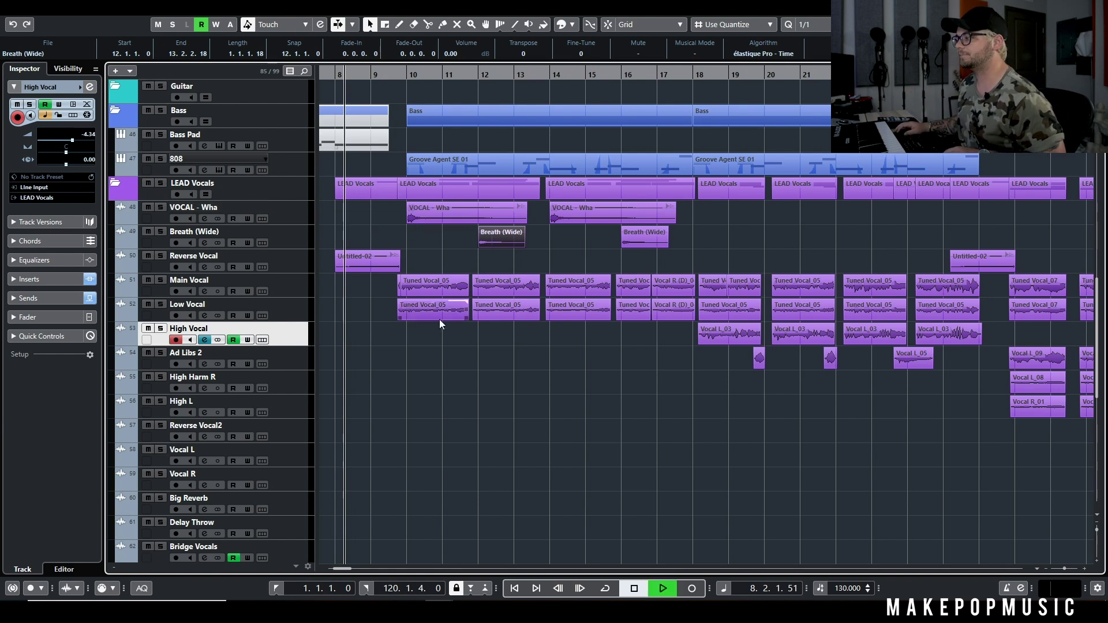
click(292, 222)
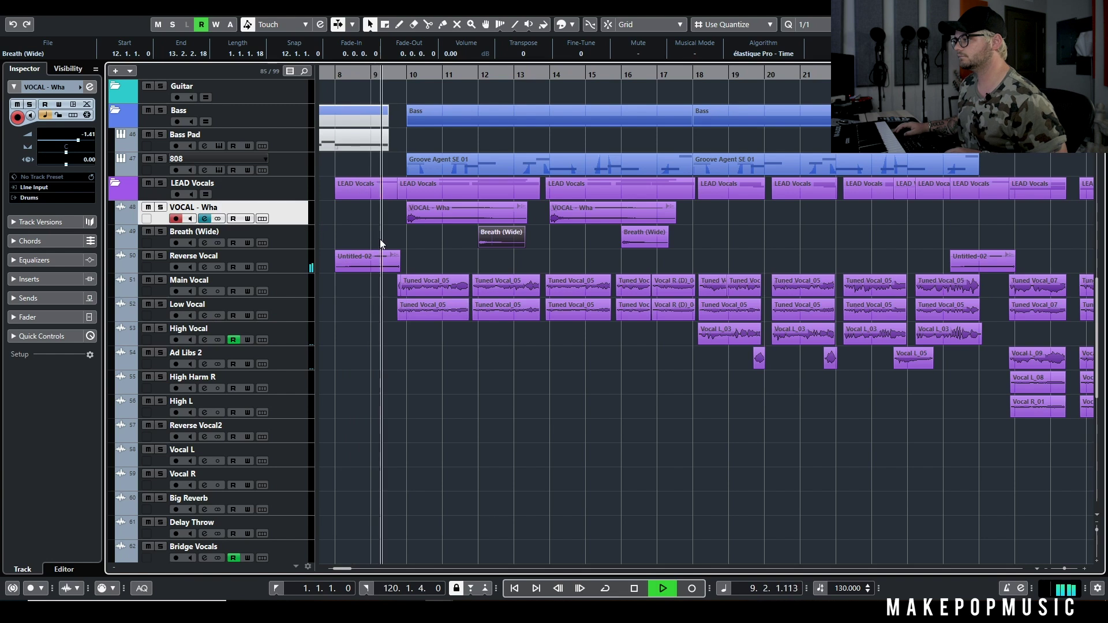
click(161, 207)
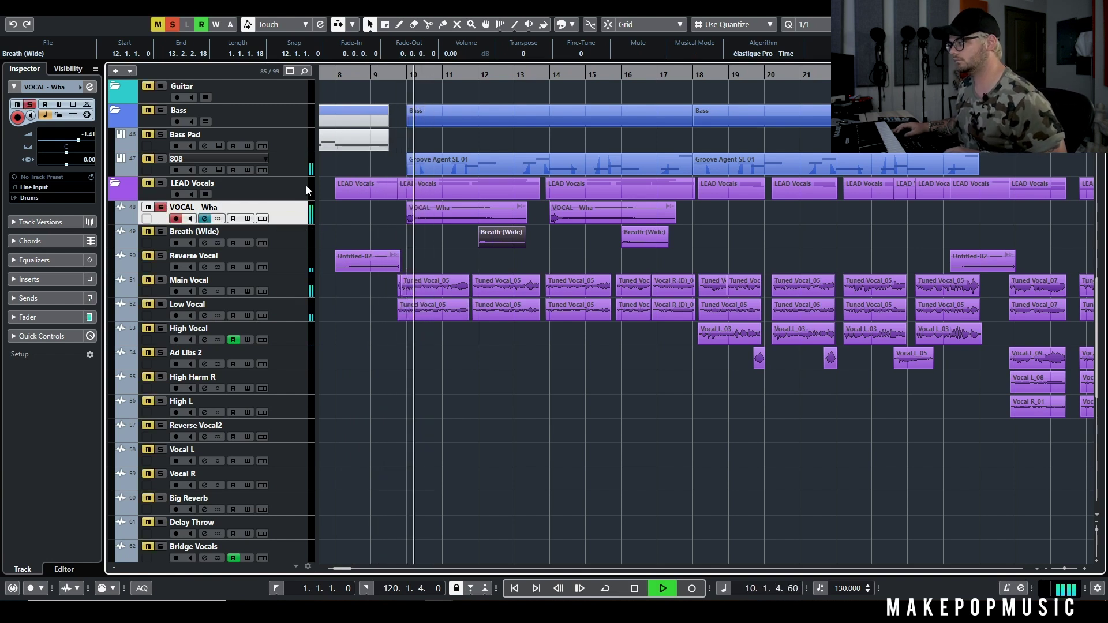
click(161, 231)
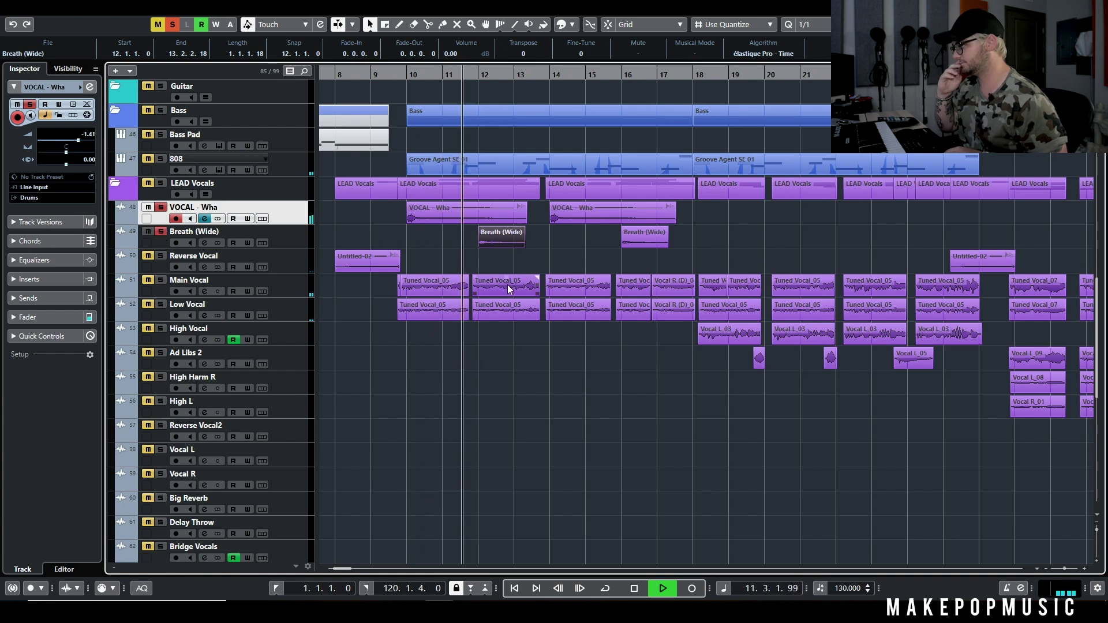
Step: Stop playback, unsolo Breath (Wide) and VOCAL - Wha, and open the VOCAL - Wha channel settings
click(161, 231)
key(space)
click(160, 207)
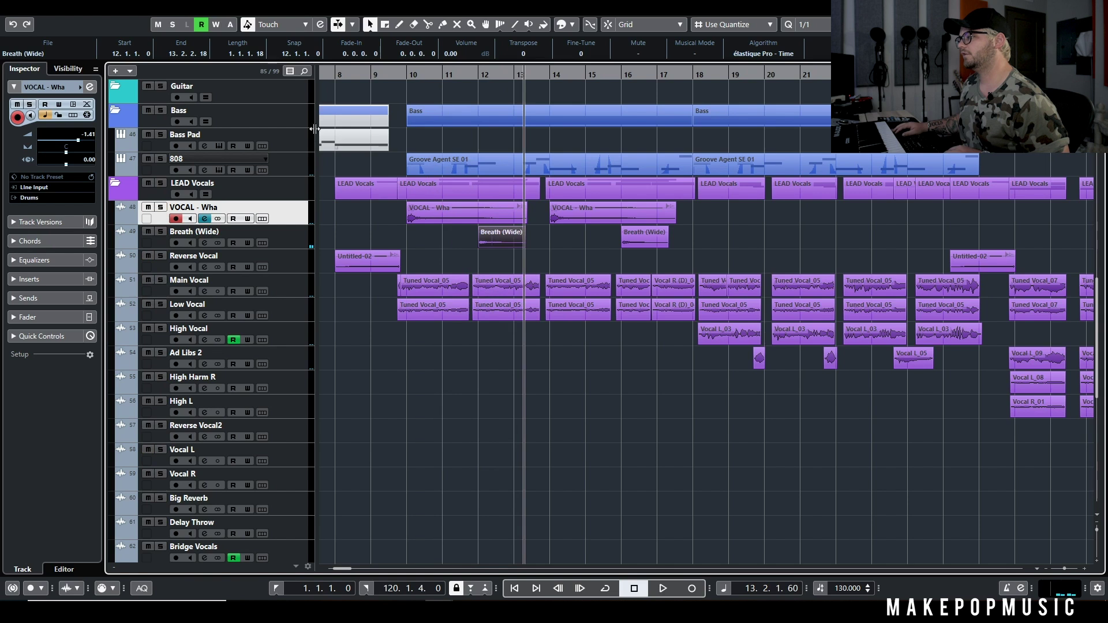
click(204, 218)
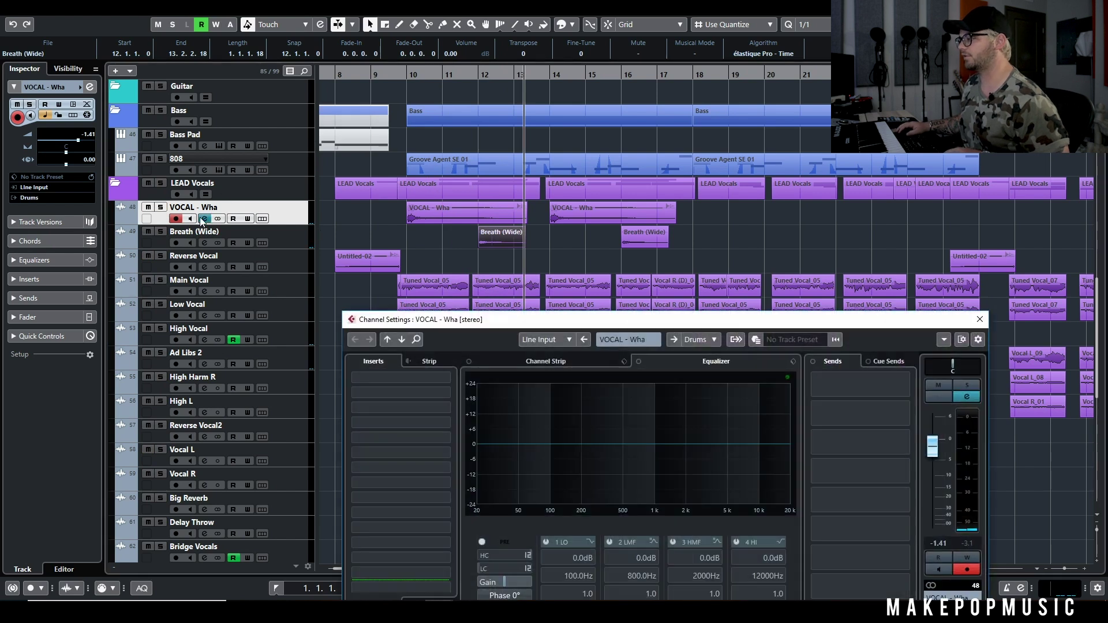
Step: Review the insert effects in the Breath (Wide) channel settings and close the window
click(205, 244)
click(205, 245)
click(205, 244)
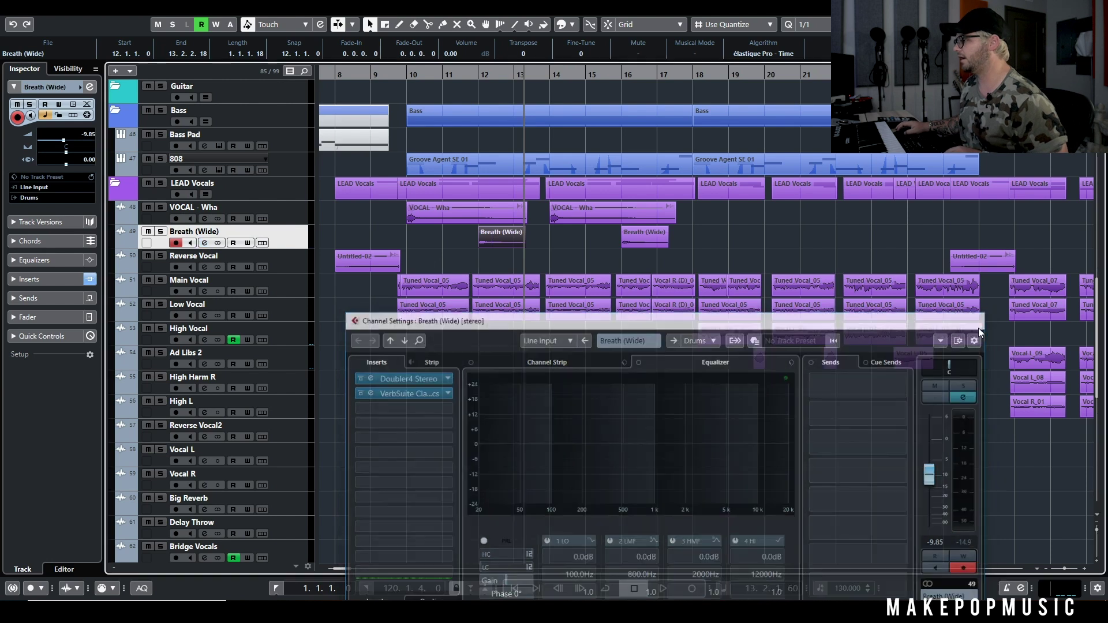
click(979, 320)
Step: Play the full arrangement from bar 9 into bar 18, stop, and deselect the Breath (Wide) event
click(390, 74)
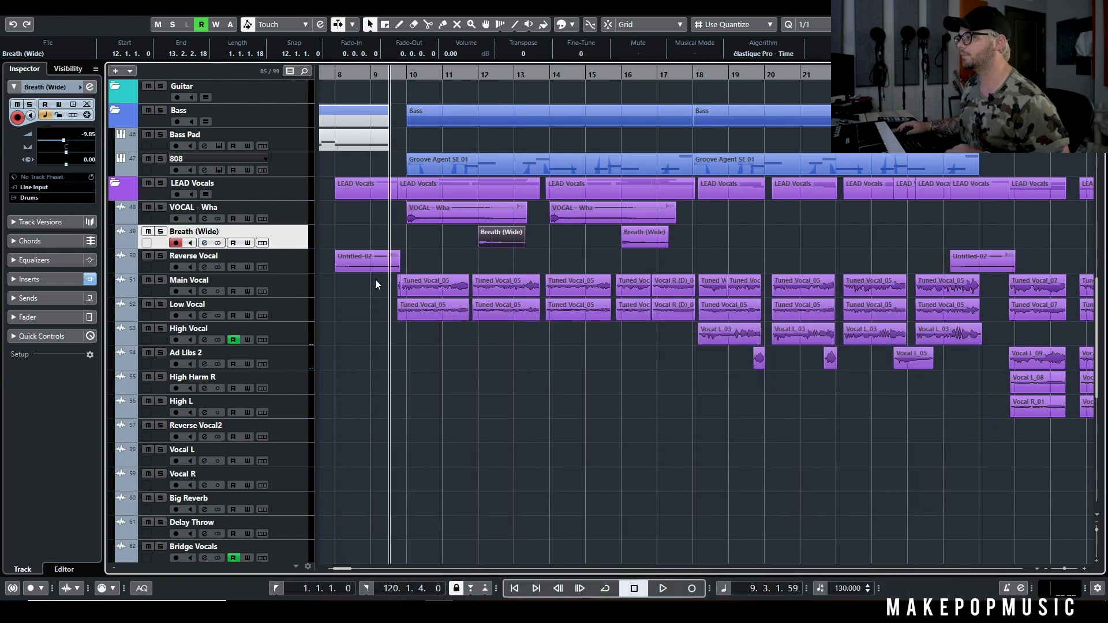
key(space)
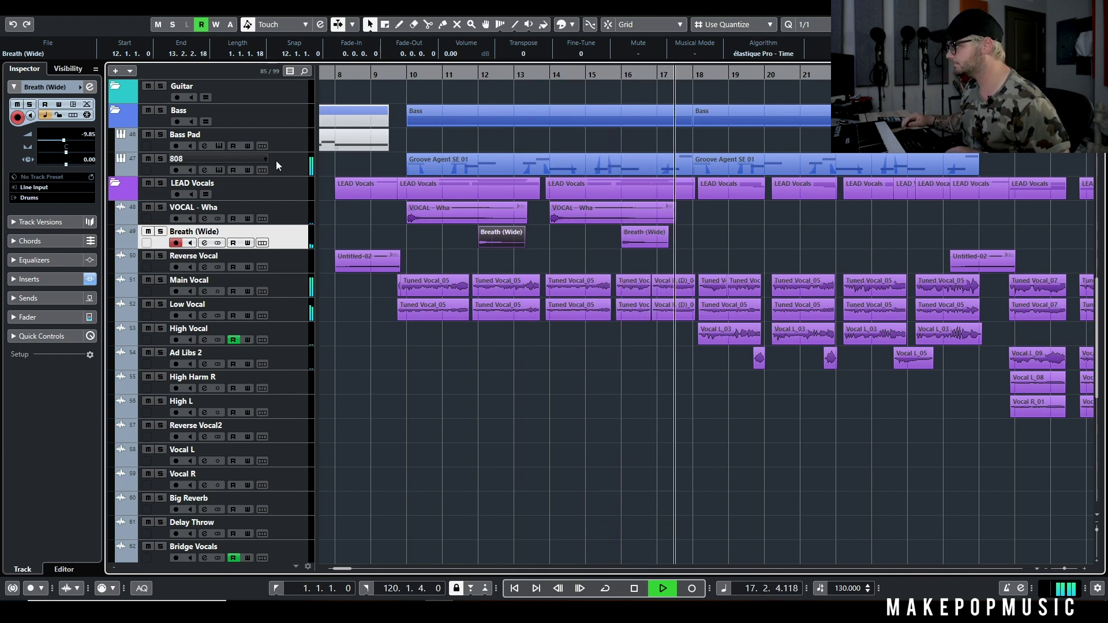
key(space)
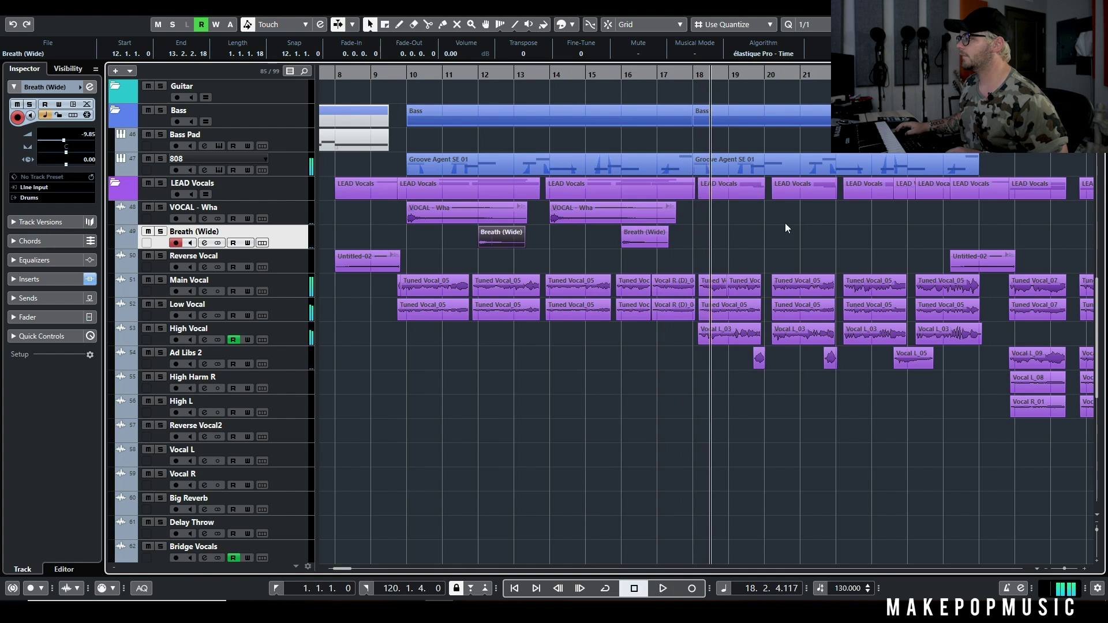
drag(745, 215, 777, 225)
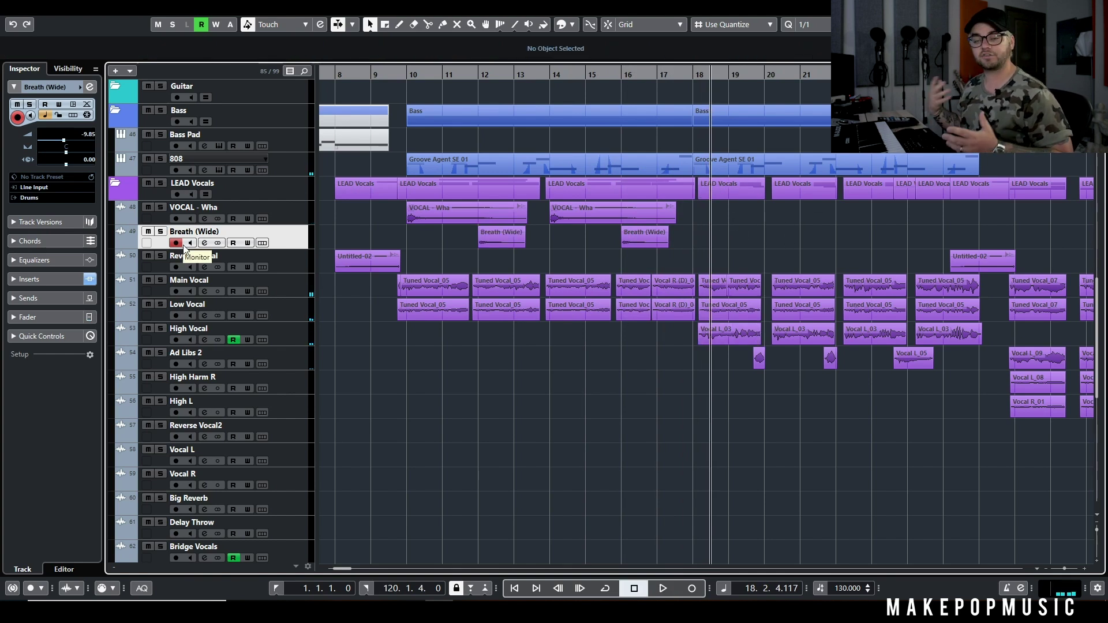
Step: Mute the VOCAL - Wha and Breath (Wide) tracks and play from bar 9 into bar 12 without them
scroll(528, 190, down, 3)
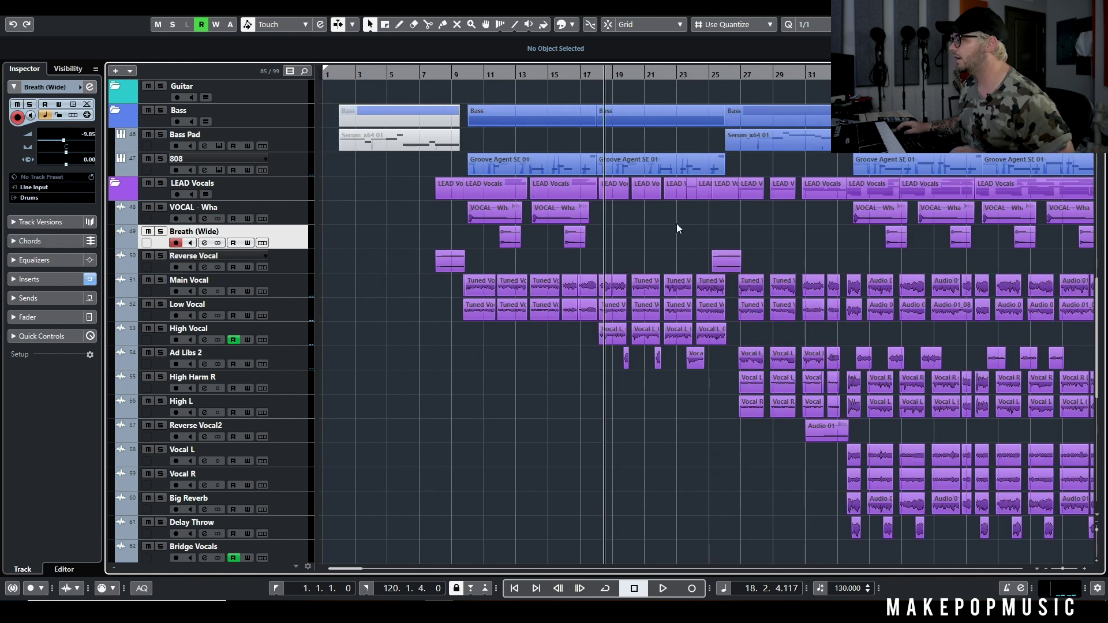
scroll(672, 220, down, 2)
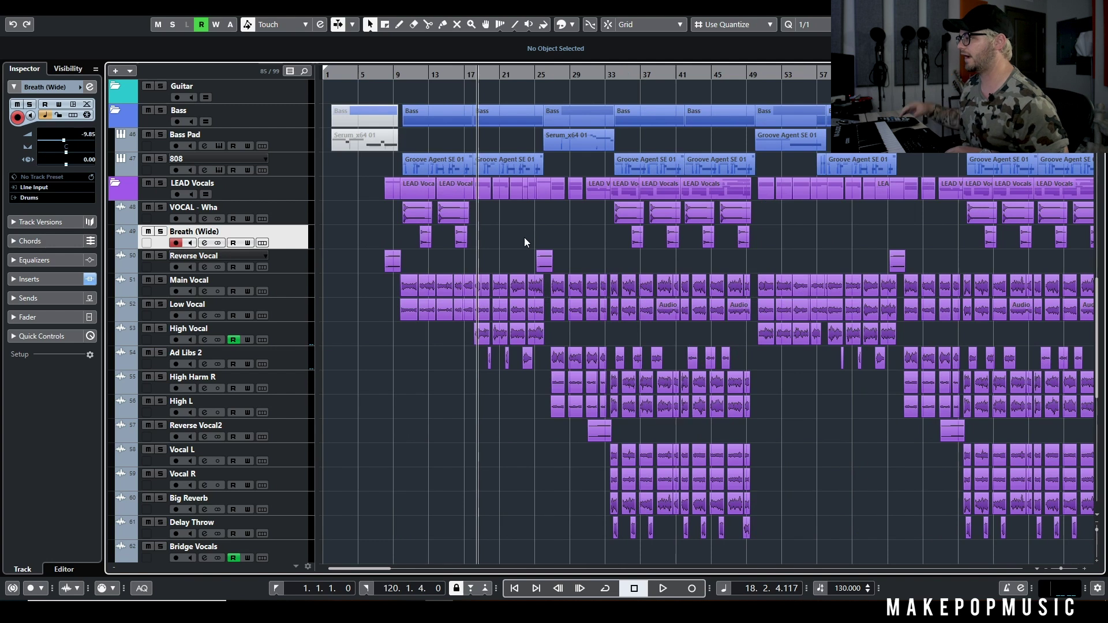
scroll(447, 234, up, 2)
click(493, 72)
click(161, 208)
click(162, 233)
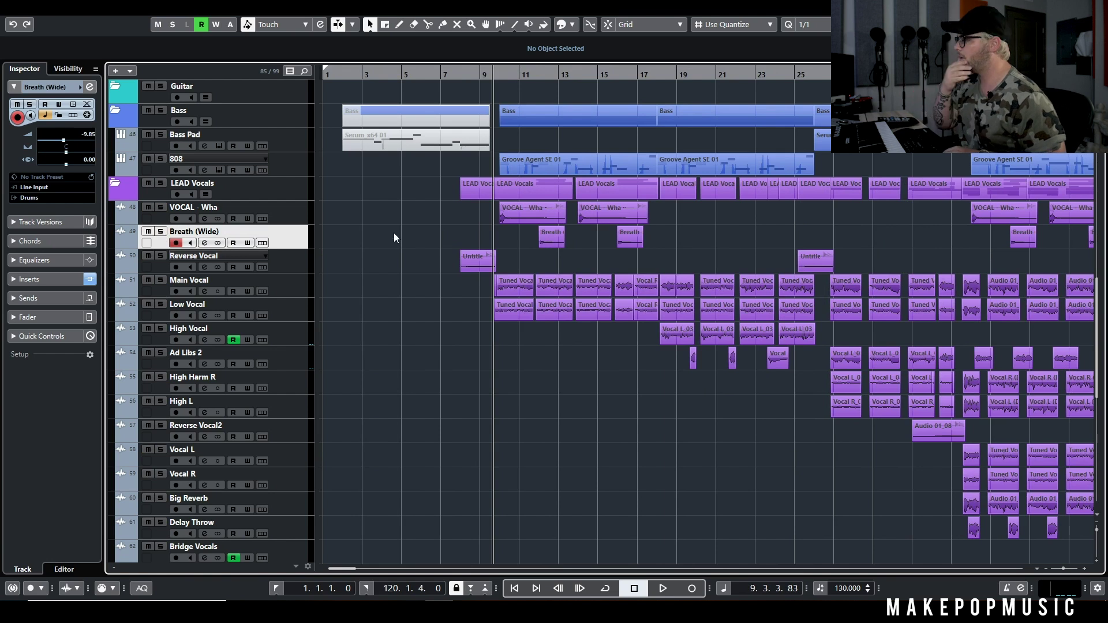
click(148, 231)
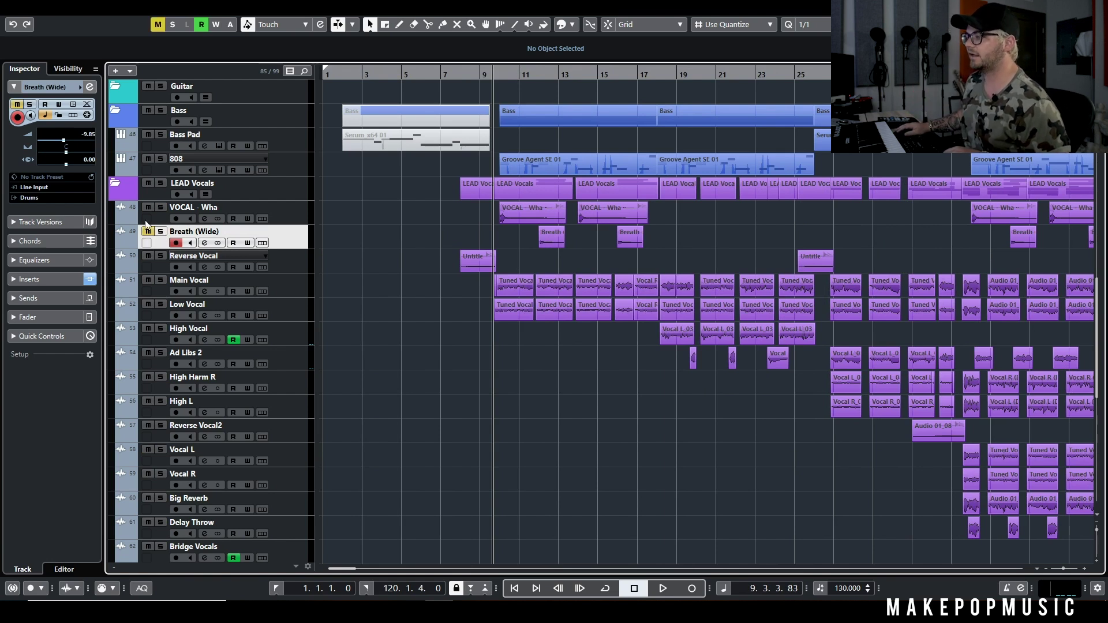
key(space)
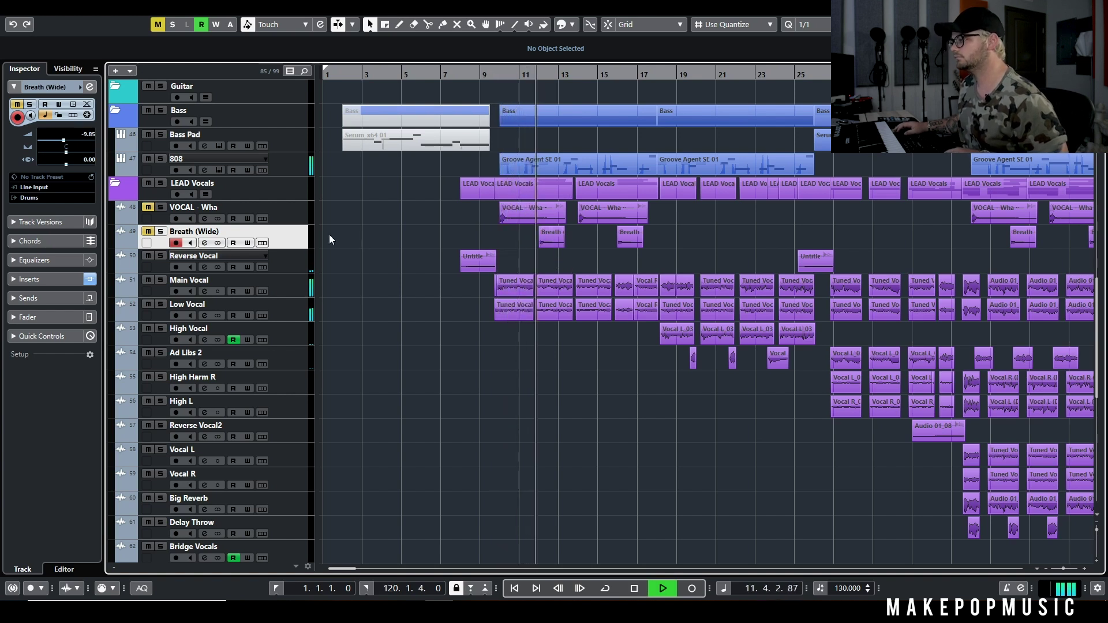
key(space)
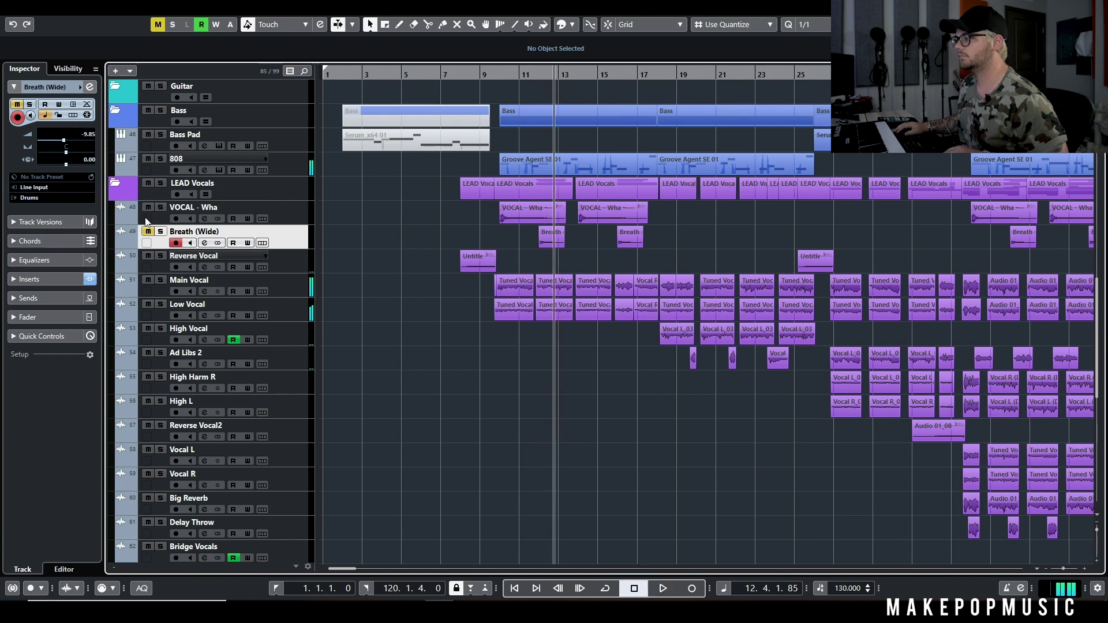
Step: Unmute VOCAL - Wha and Breath (Wide), play from bar 9, and raise the Breath (Wide) volume to -6.55 during playback
click(148, 231)
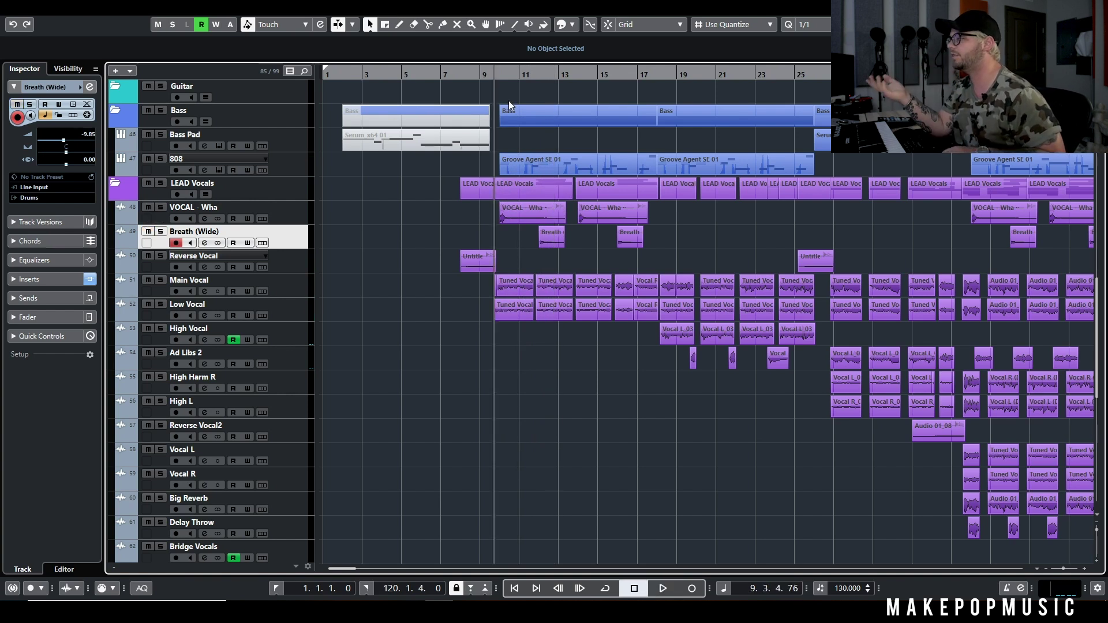
key(space)
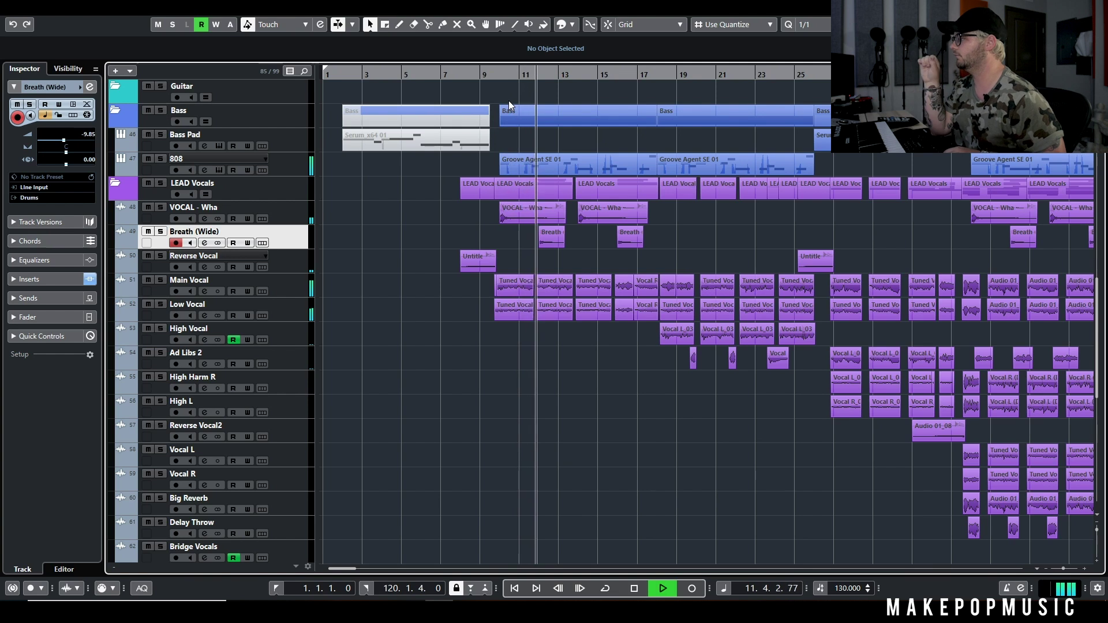
drag(63, 141, 68, 144)
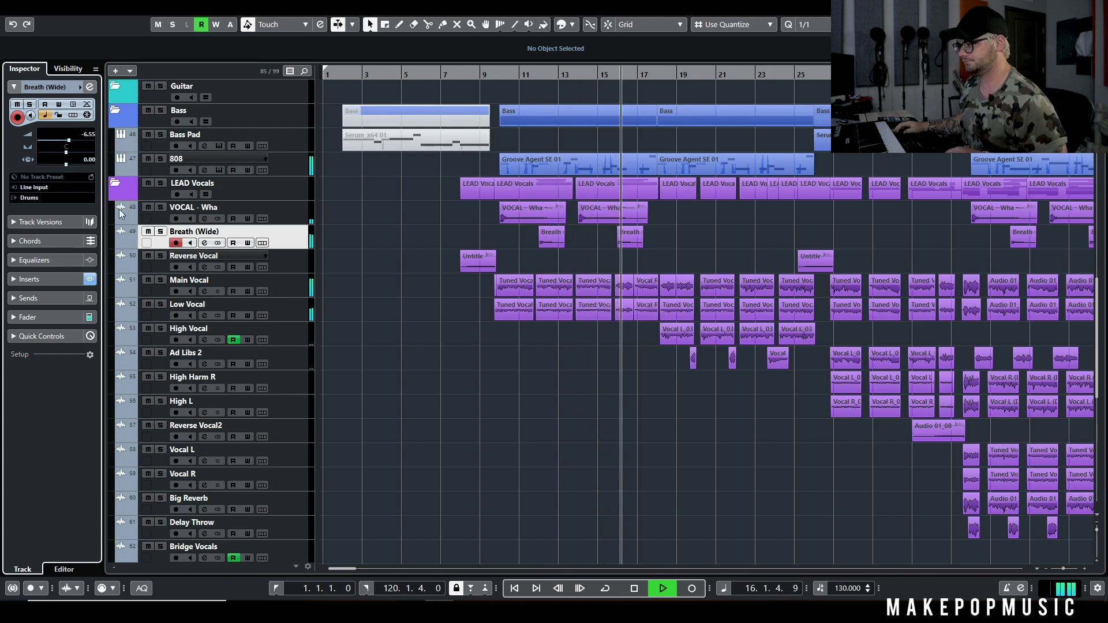
key(space)
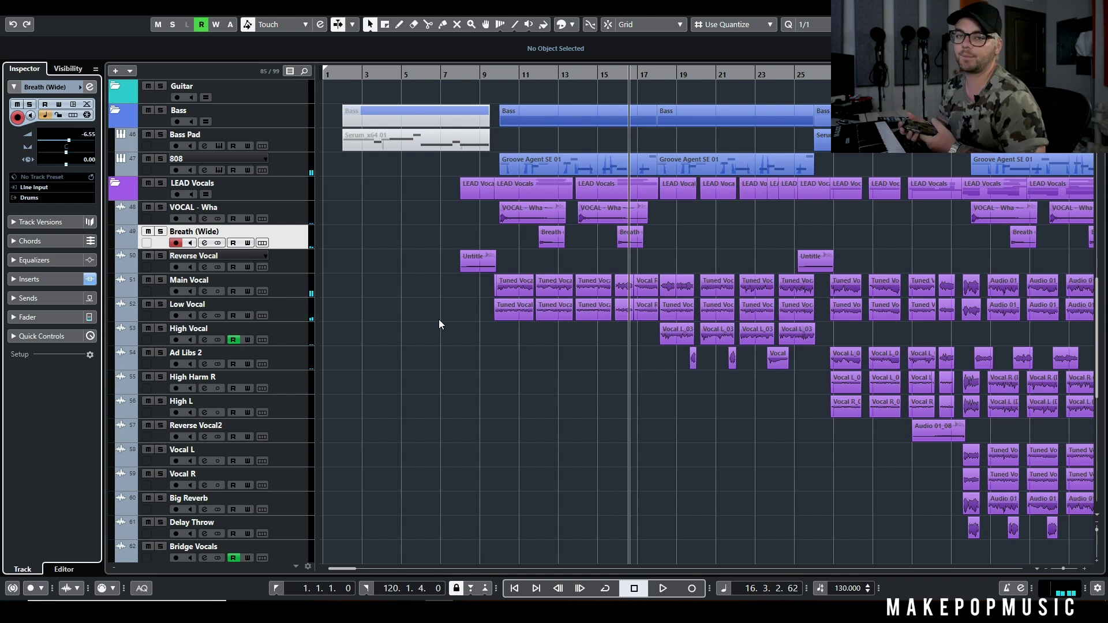
Step: Inspect the Ad Libs 2 events at bars 19 and 23 and play that section of the arrangement into bar 24
scroll(673, 233, down, 5)
scroll(673, 233, right, 3)
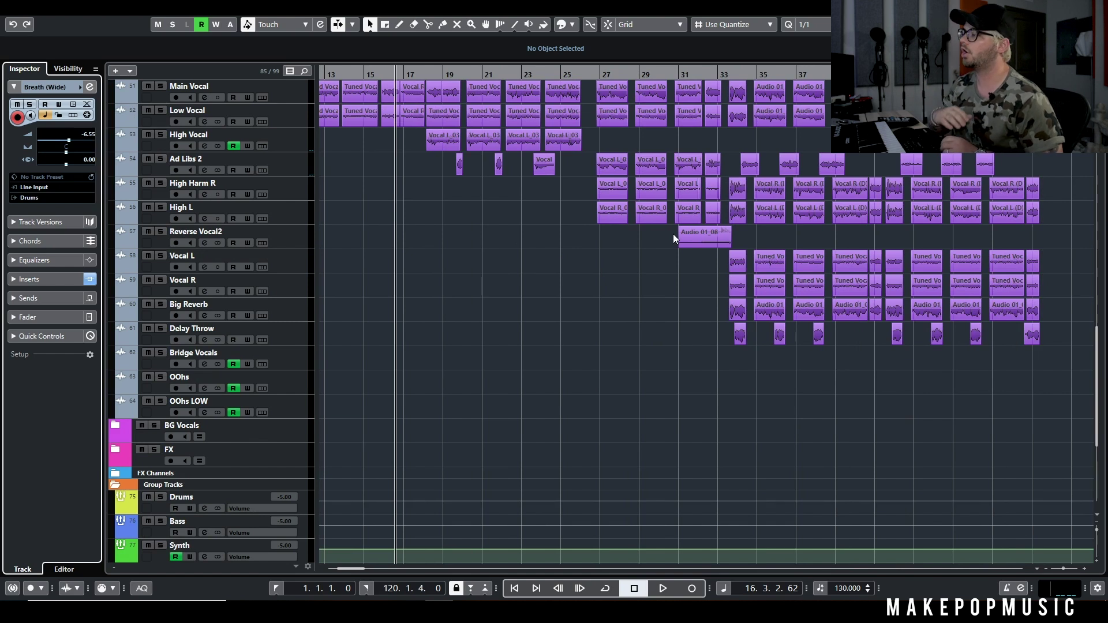
scroll(546, 234, up, 6)
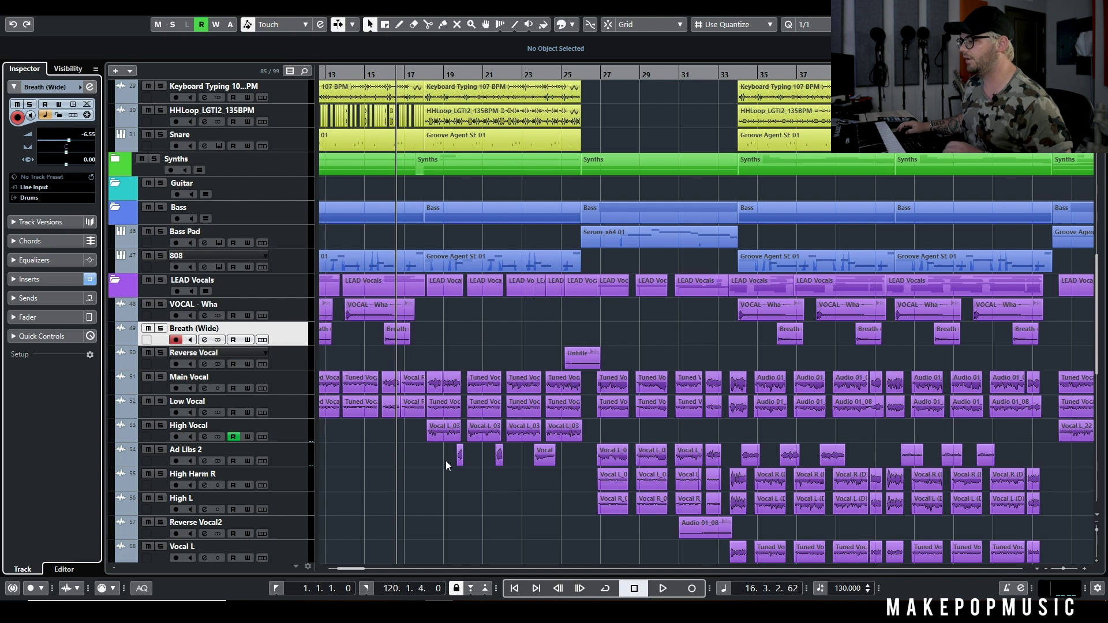
click(460, 462)
ctrl+scroll(480, 468, up, 3)
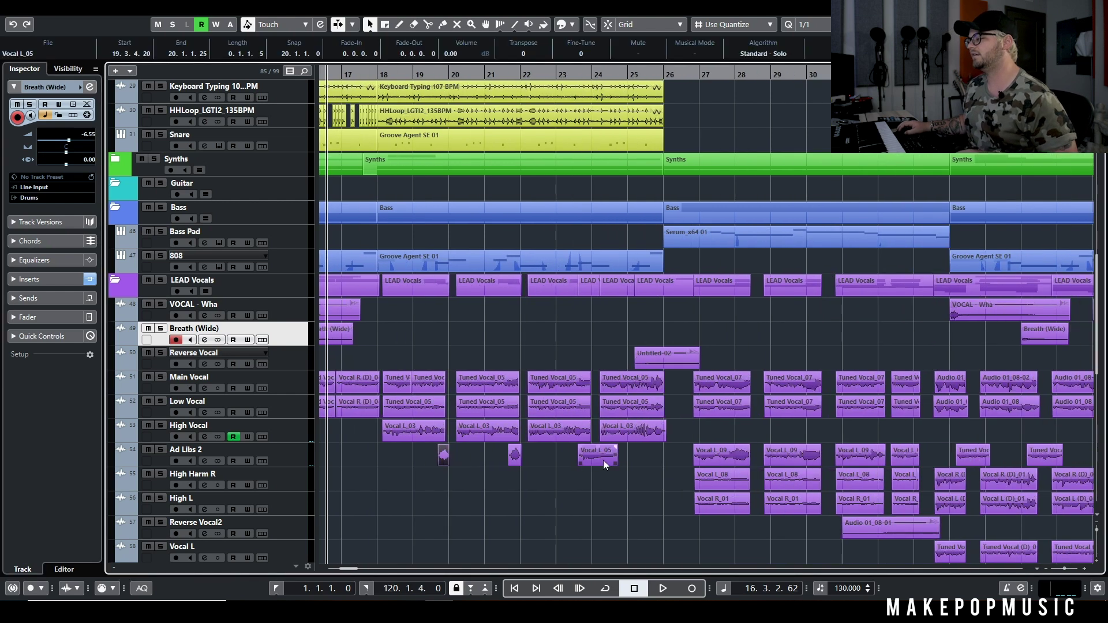
click(602, 461)
ctrl+scroll(629, 462, down, 5)
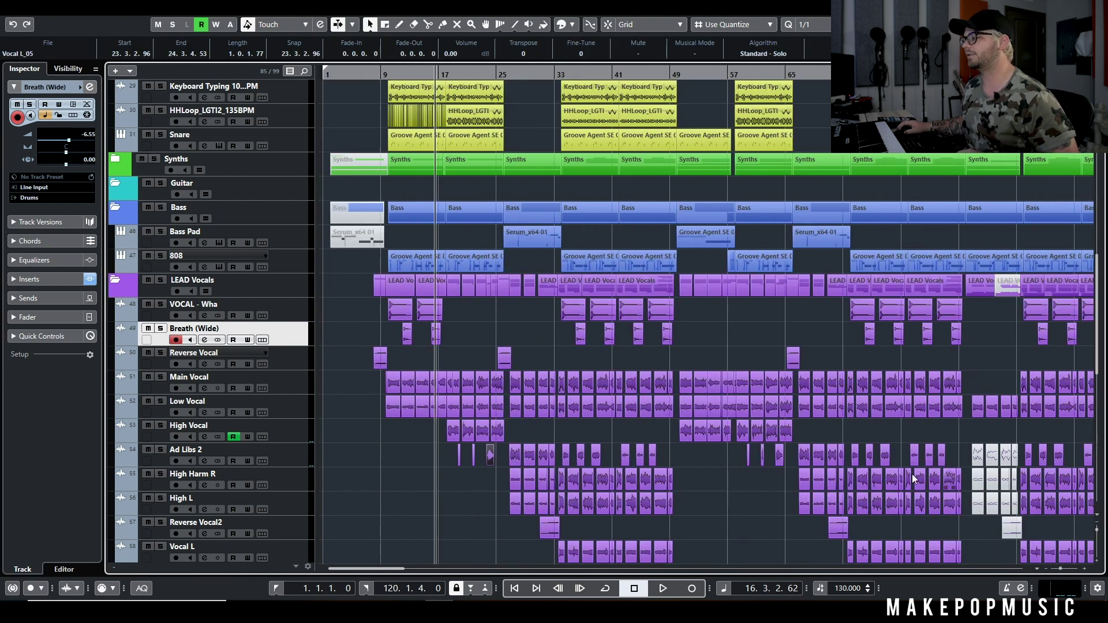
ctrl+scroll(446, 434, up, 4)
key(space)
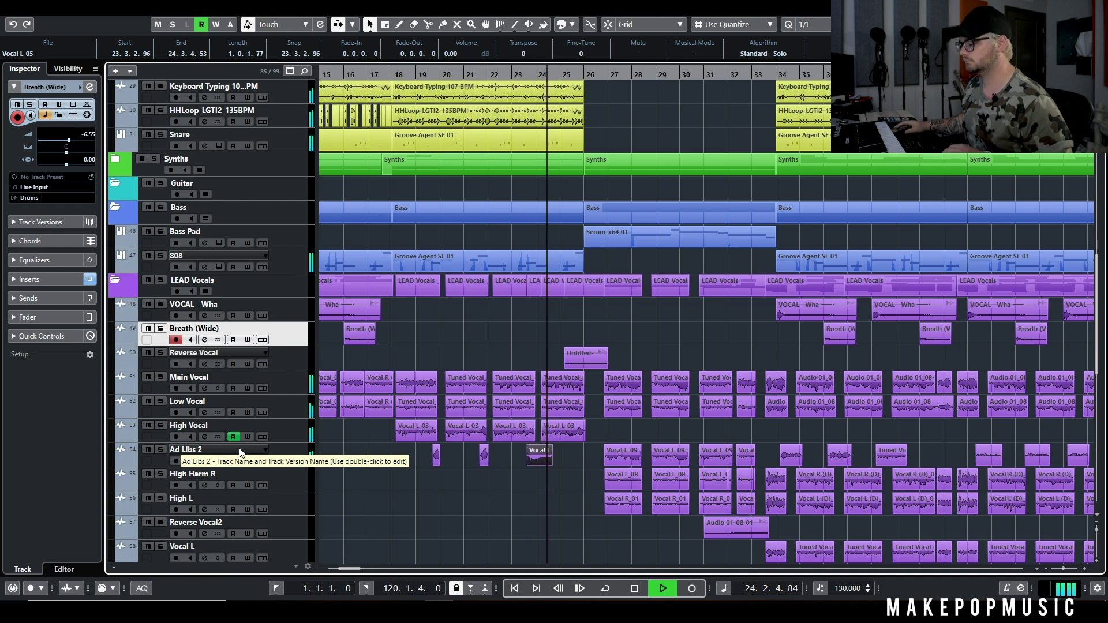
key(space)
Step: Solo the Ad Libs 2 track and review the inserts and sends in its channel settings
click(160, 449)
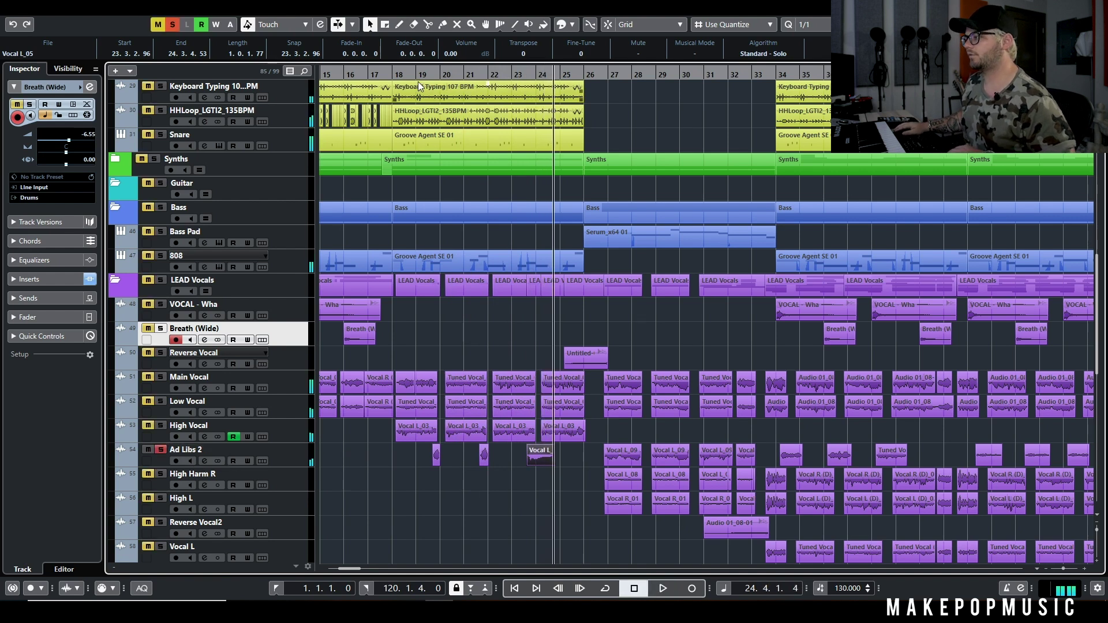
click(205, 461)
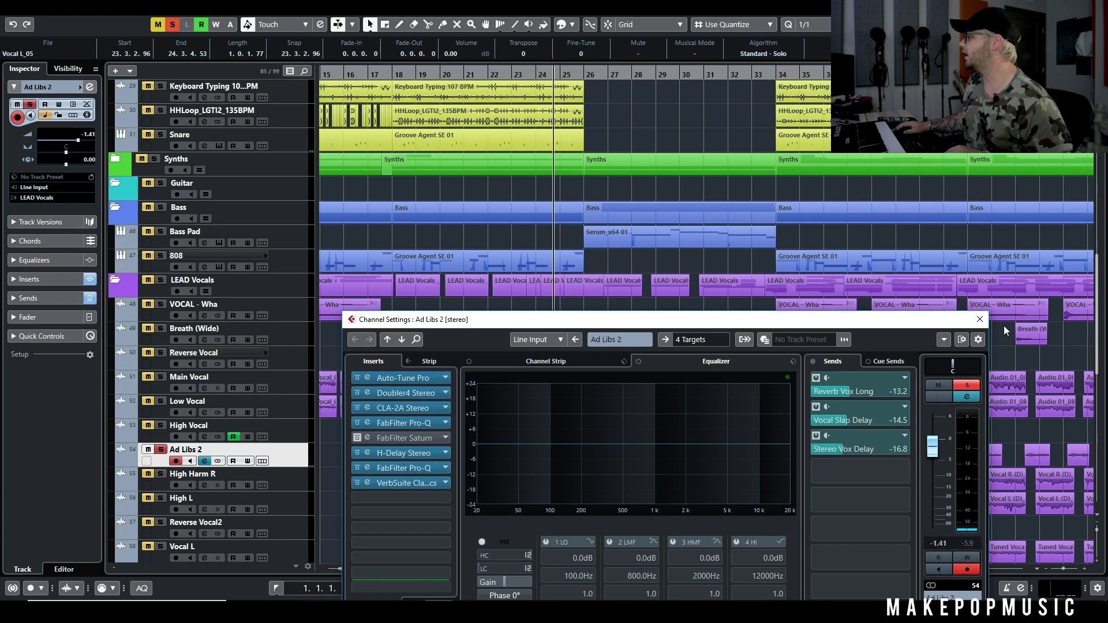
click(979, 319)
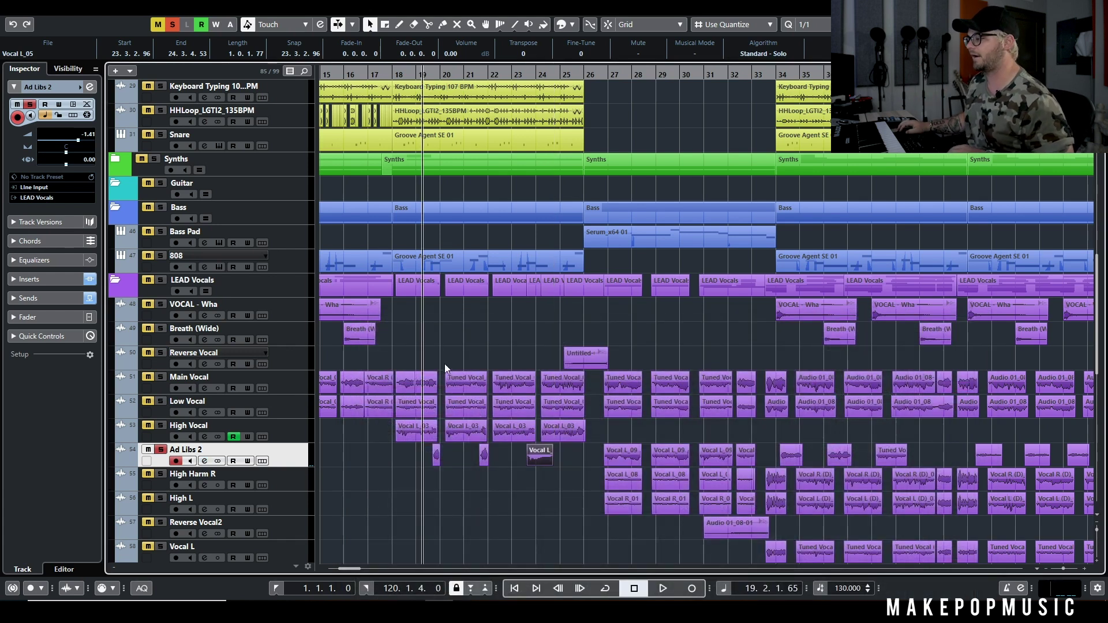
Step: Play the soloed Ad Libs 2 track from bar 19, unsolo it during playback, and stop in bar 26
scroll(445, 369, up, 4)
scroll(444, 375, down, 6)
key(space)
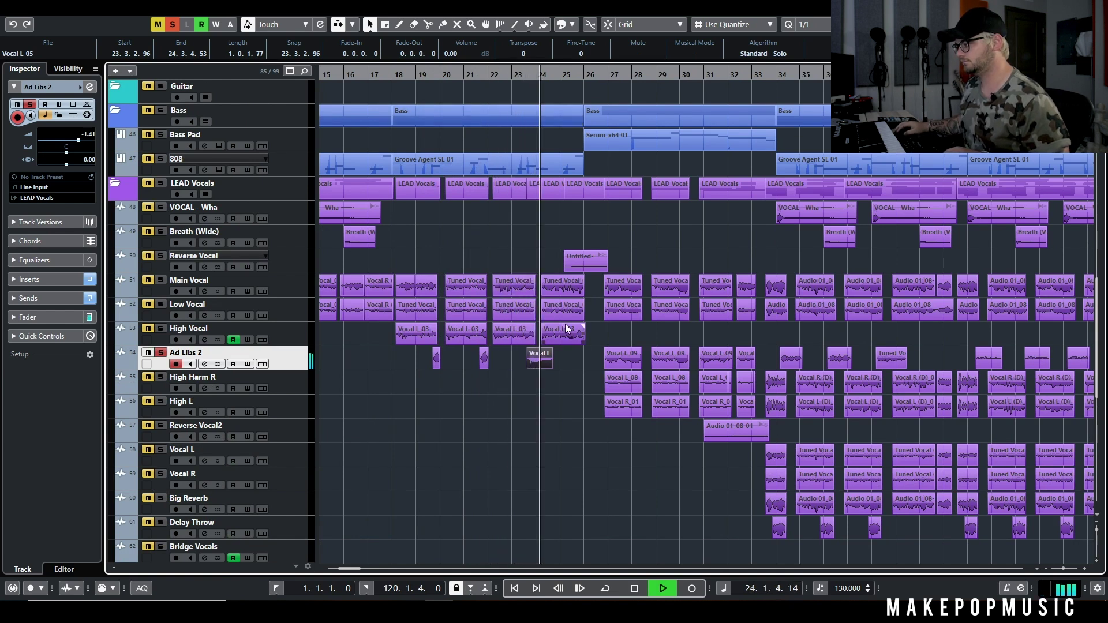
click(164, 355)
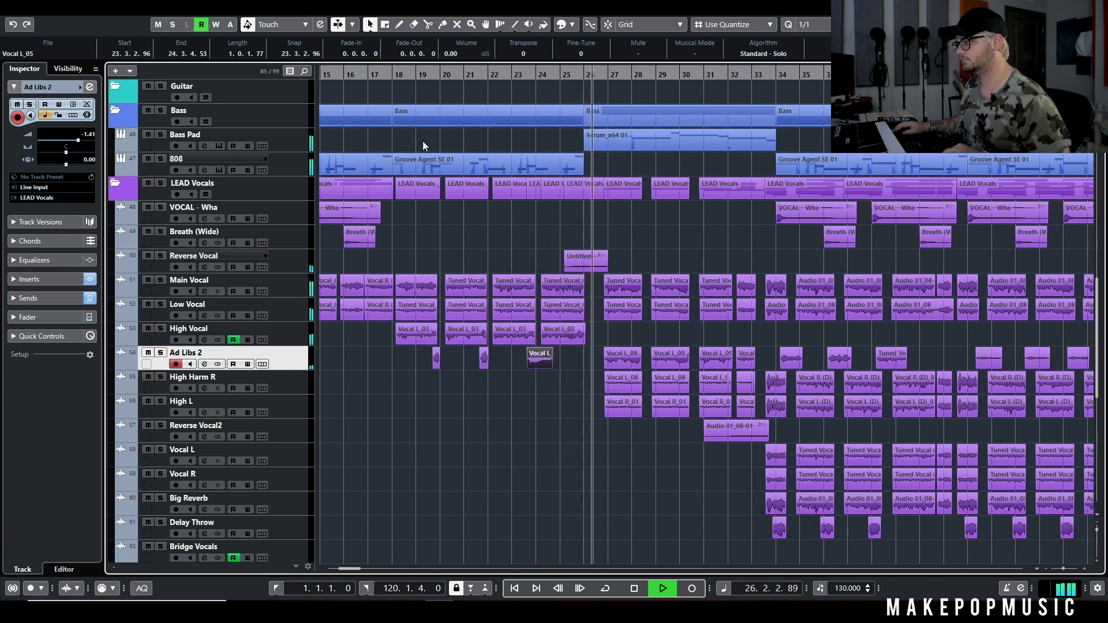
key(space)
Step: Play from bar 19 with the Ad Libs 2 track muted, stop in bar 22, and unmute it
click(433, 74)
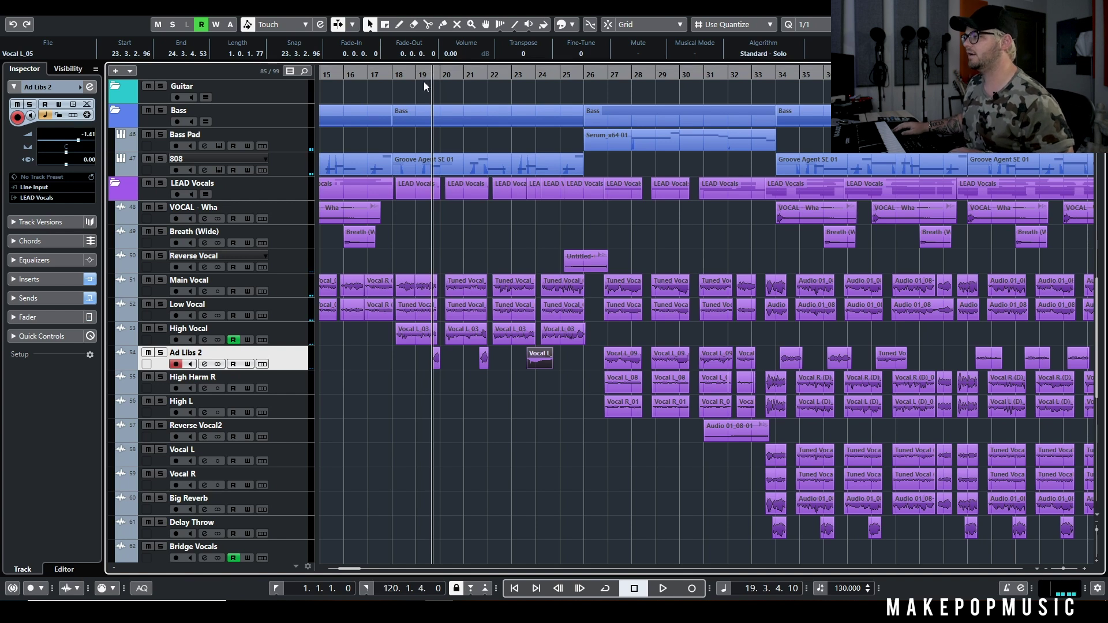
click(424, 81)
key(m)
click(427, 75)
key(space)
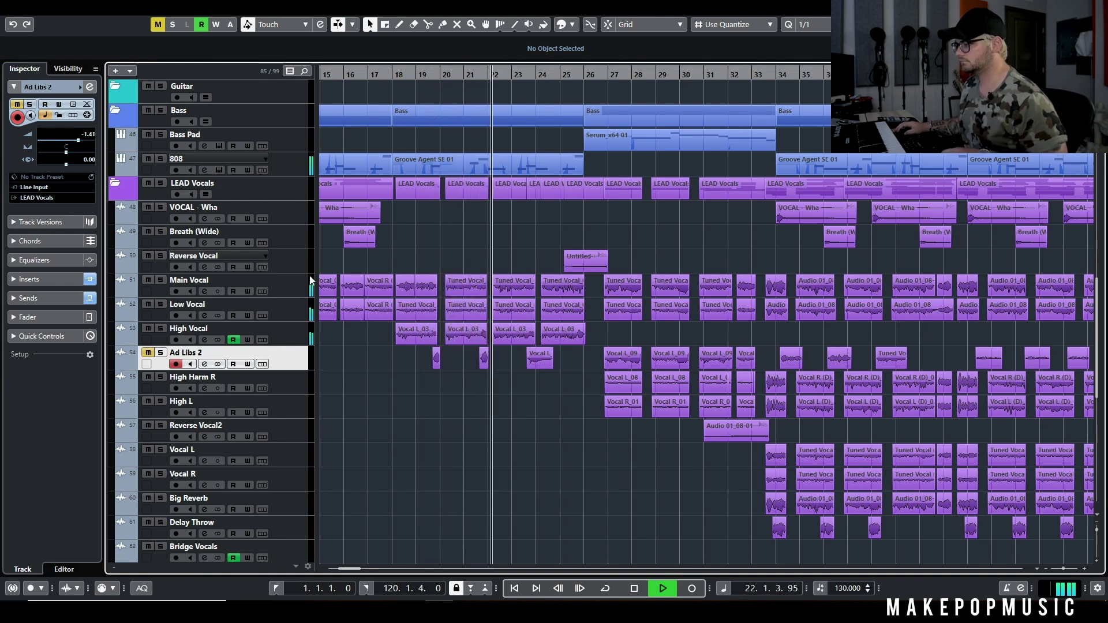
key(space)
click(148, 352)
Step: Play the second verse's ad libs from bar 59 into bar 62 and view the whole arrangement
scroll(579, 274, down, 2)
scroll(579, 277, down, 2)
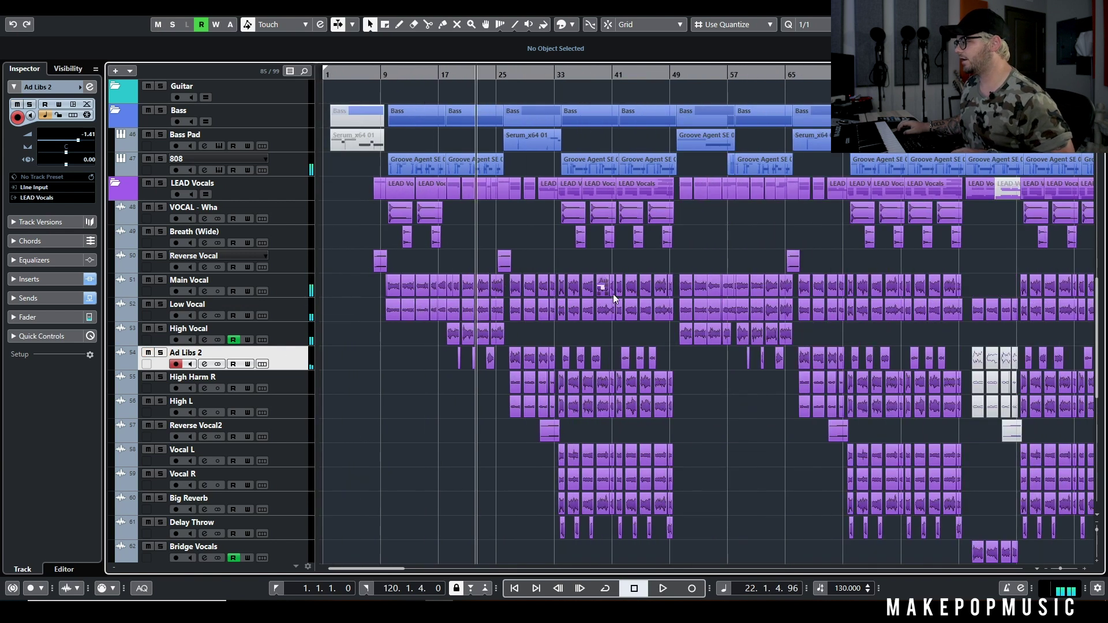
click(744, 75)
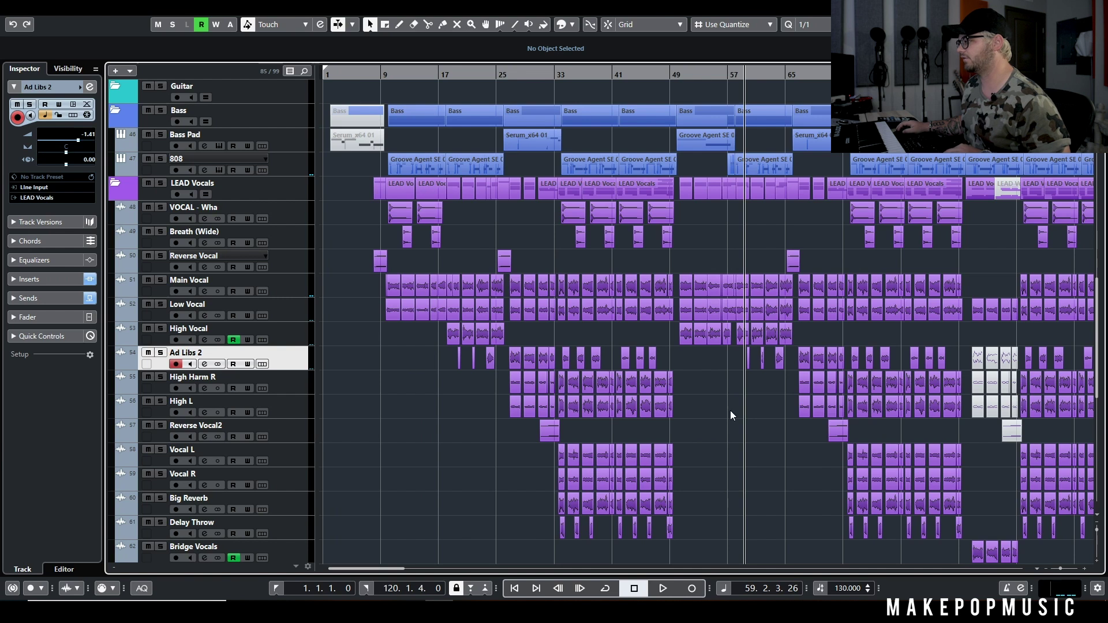
key(space)
scroll(732, 404, up, 4)
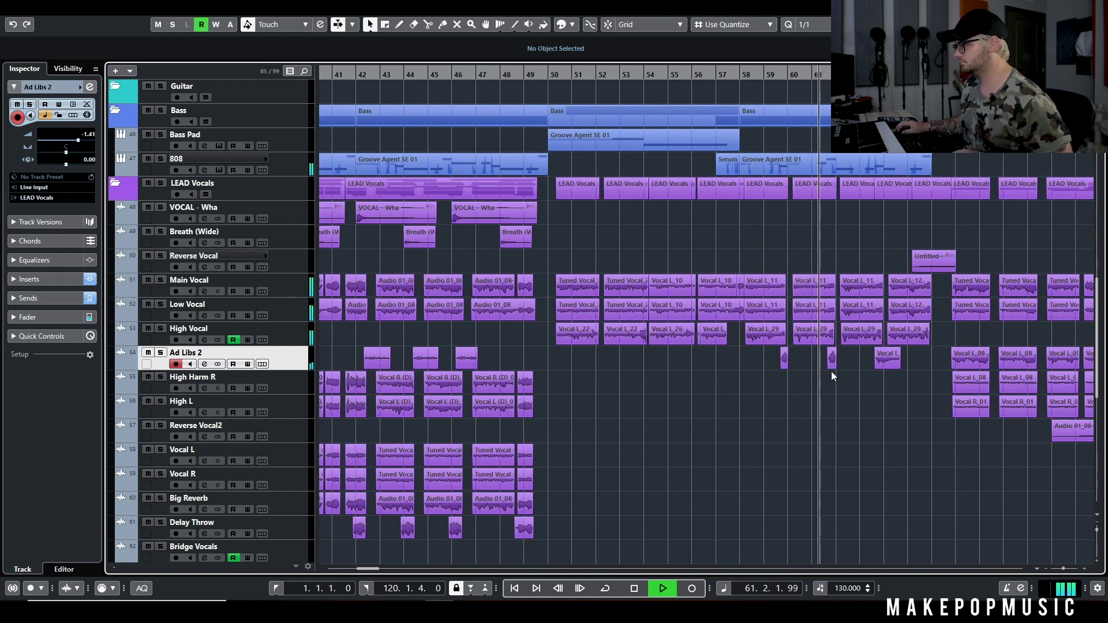
key(shift+f)
key(space)
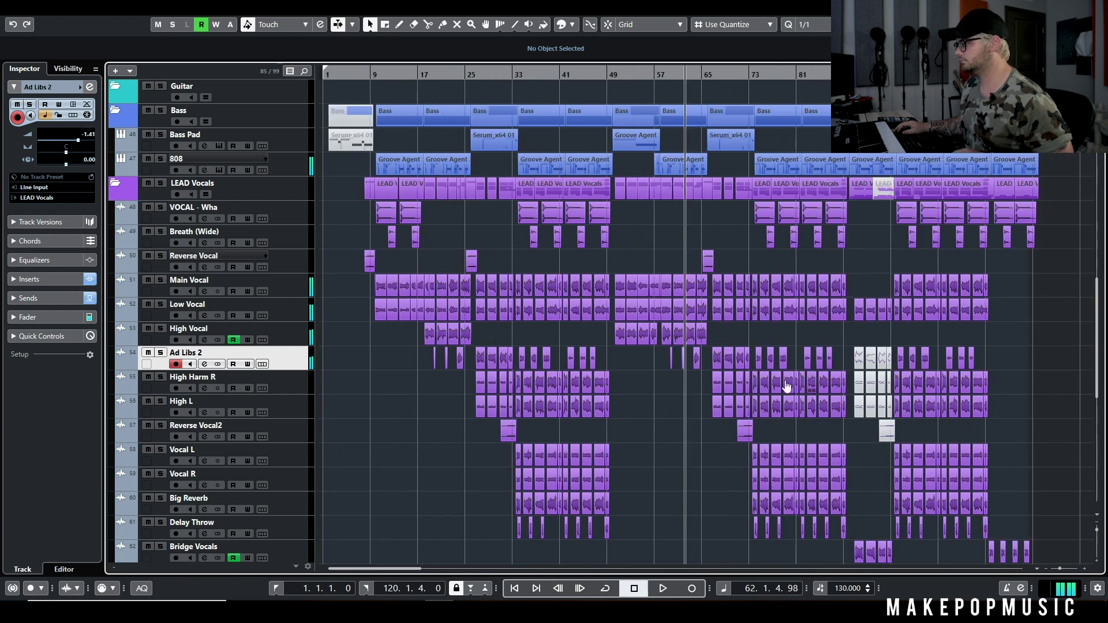
Step: Solo the Main Vocal, Low Vocal and Ad Libs 2 tracks and play the first chorus from bar 33 into bar 38
scroll(786, 387, down, 10)
scroll(705, 349, up, 7)
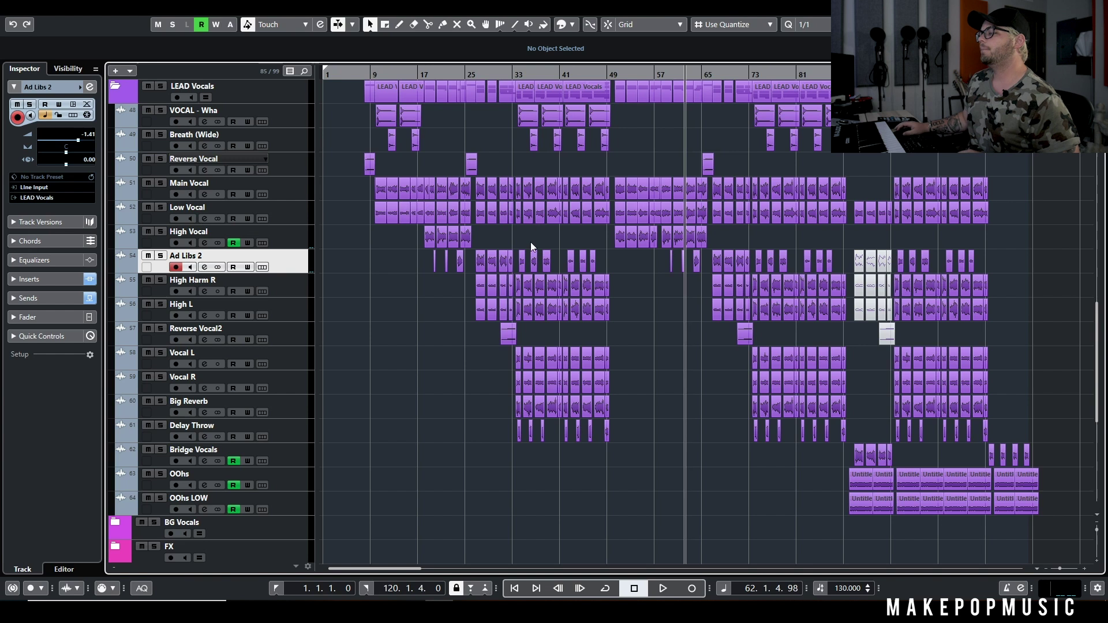
scroll(531, 241, up, 5)
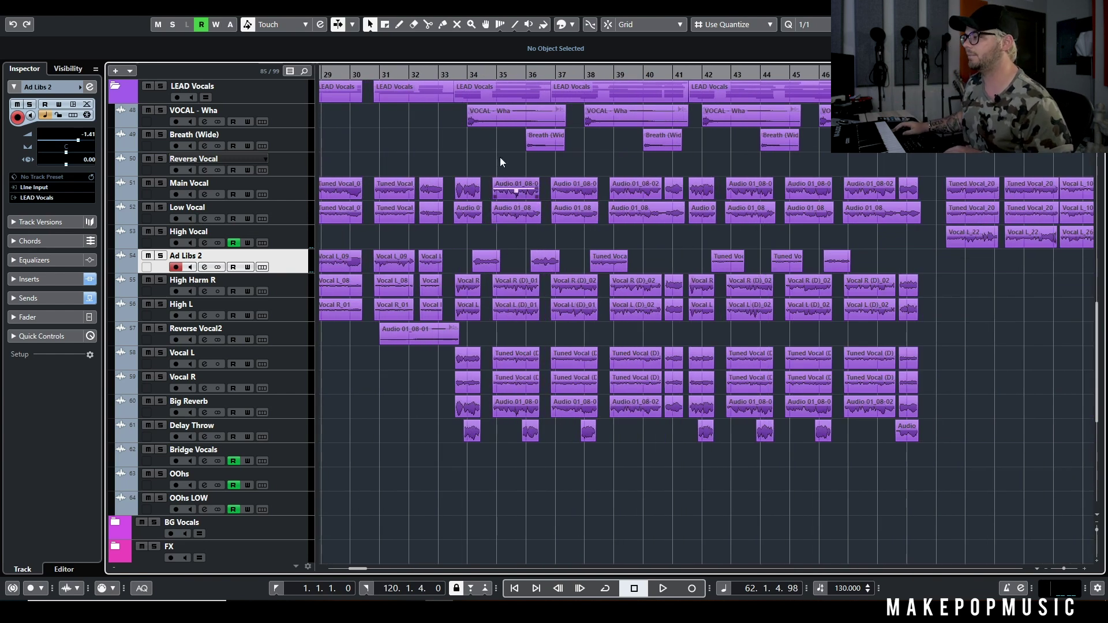
click(448, 74)
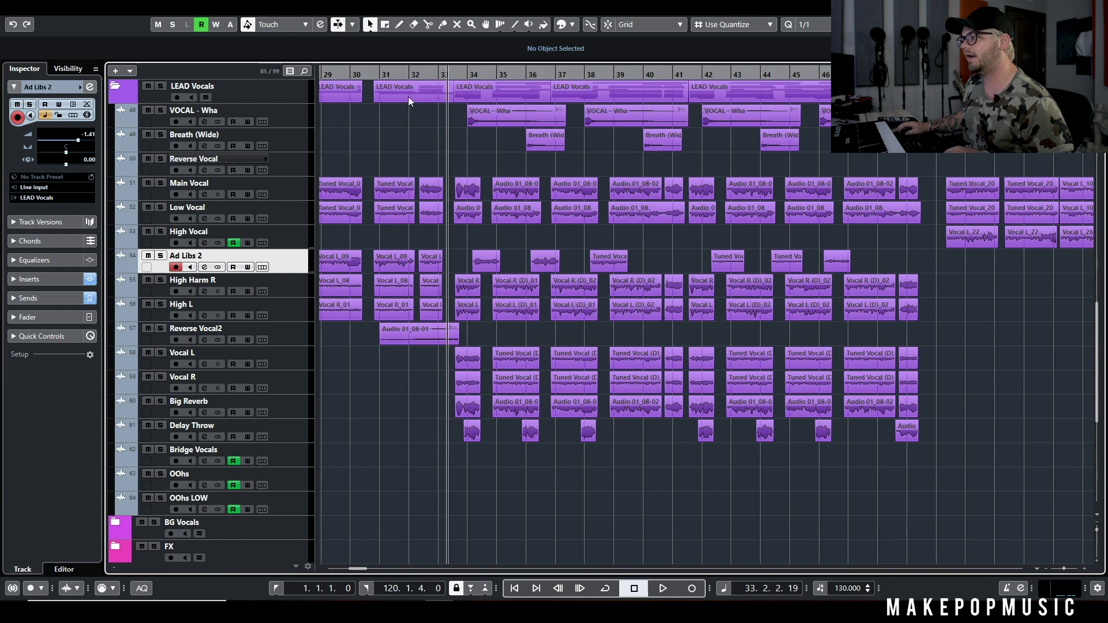
click(160, 183)
click(160, 207)
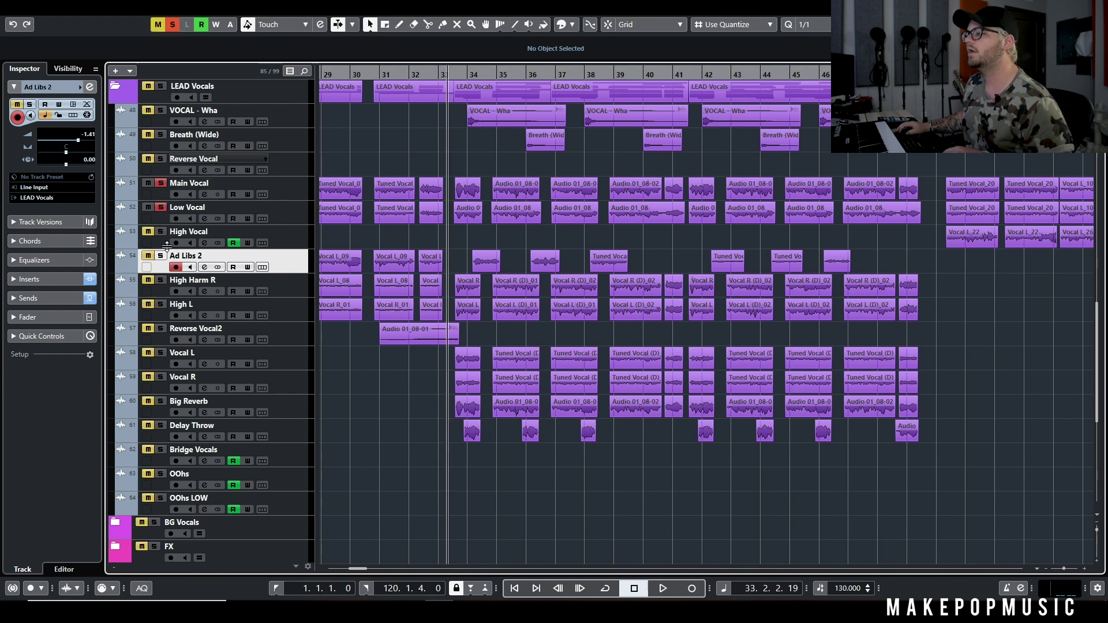
click(160, 255)
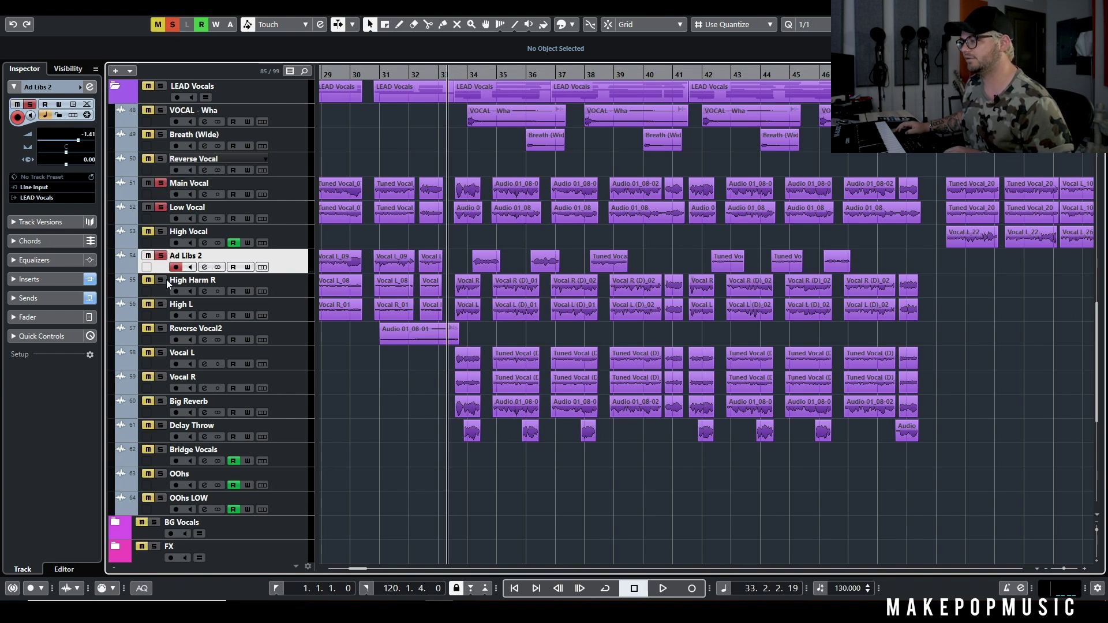
key(space)
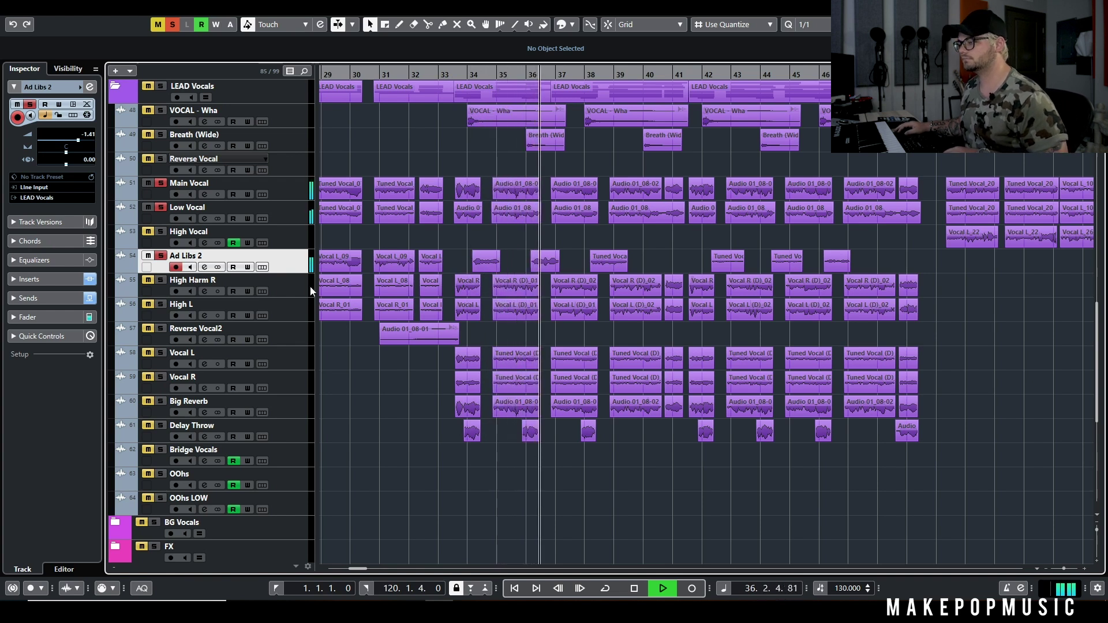
key(space)
Step: Solo only High Harm R and High L, play from bar 33, and add the Ad Libs 2, Low Vocal and Main Vocal solos during playback
click(162, 281)
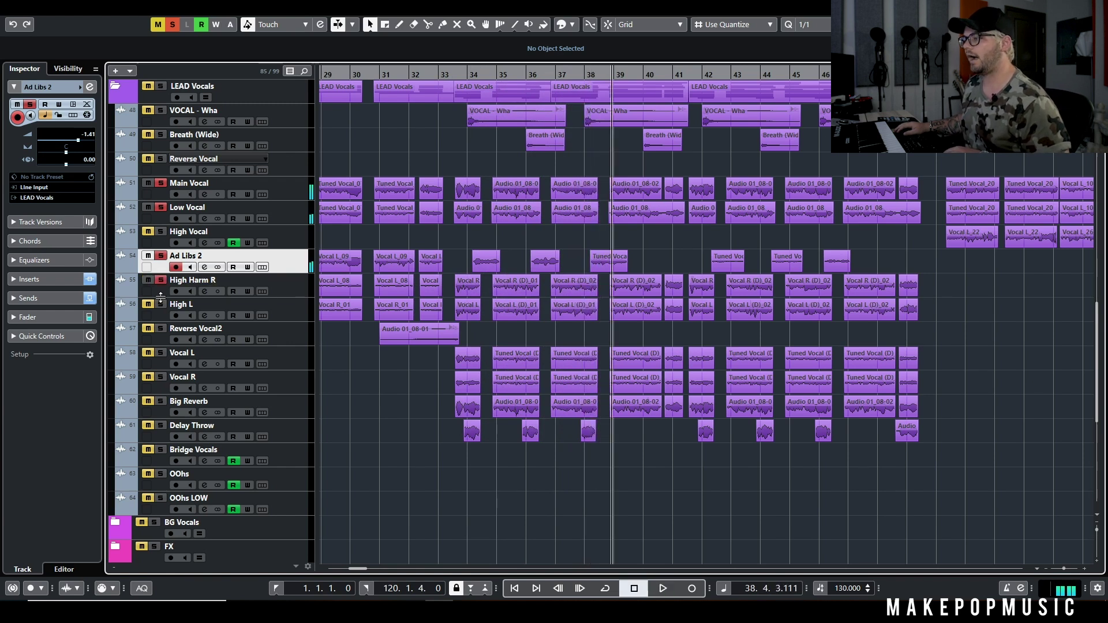
click(161, 255)
click(161, 209)
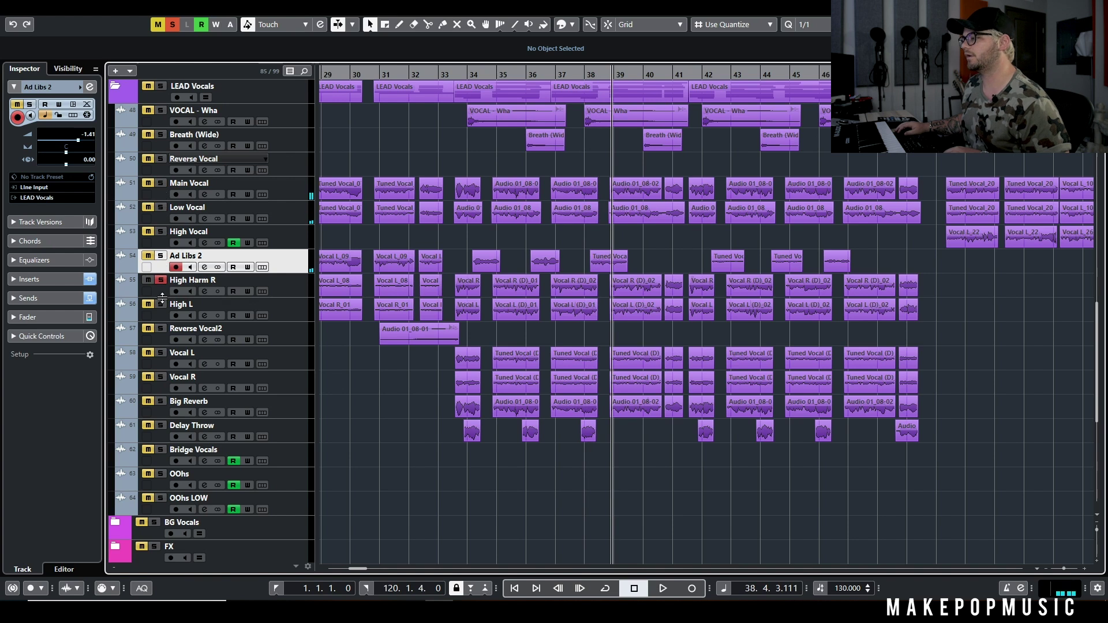
click(161, 304)
drag(444, 75, 438, 92)
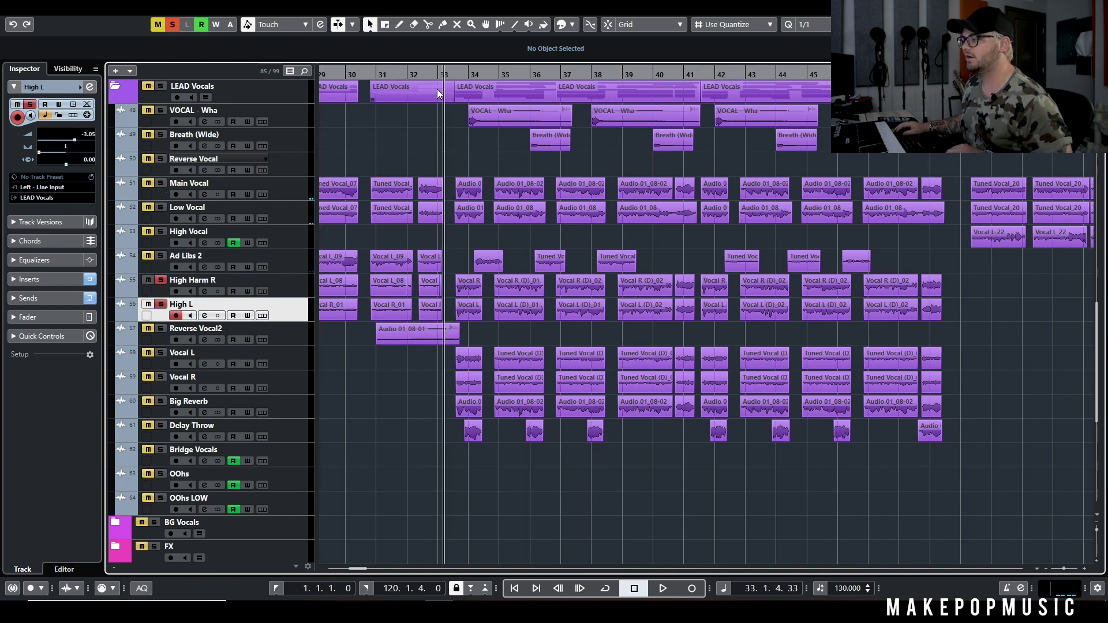
key(g)
key(g)
key(space)
key(h)
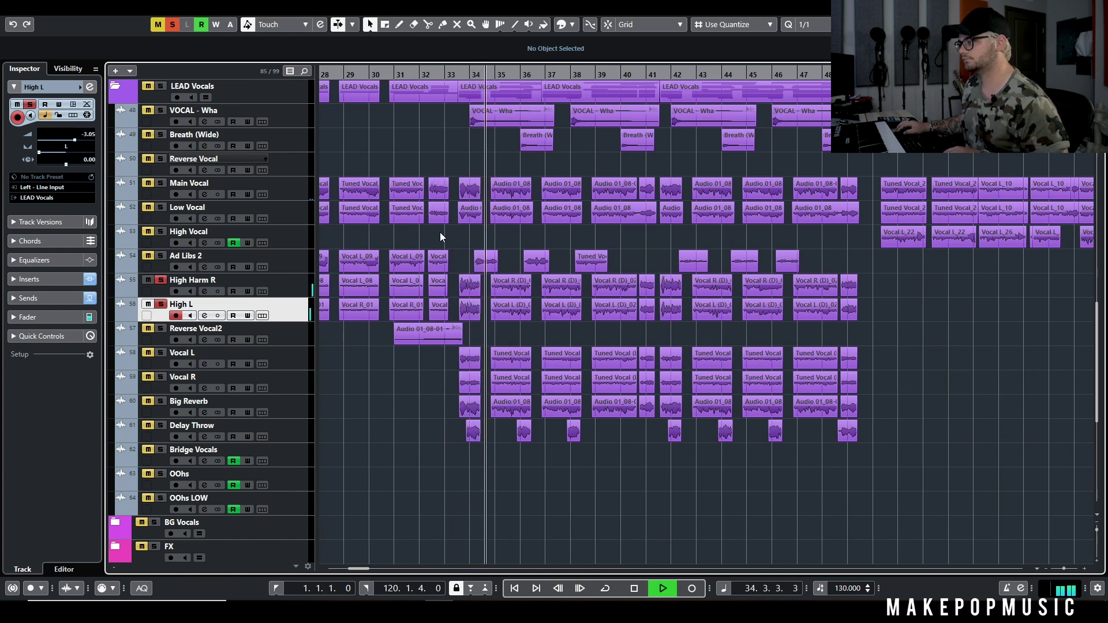
drag(161, 257, 163, 184)
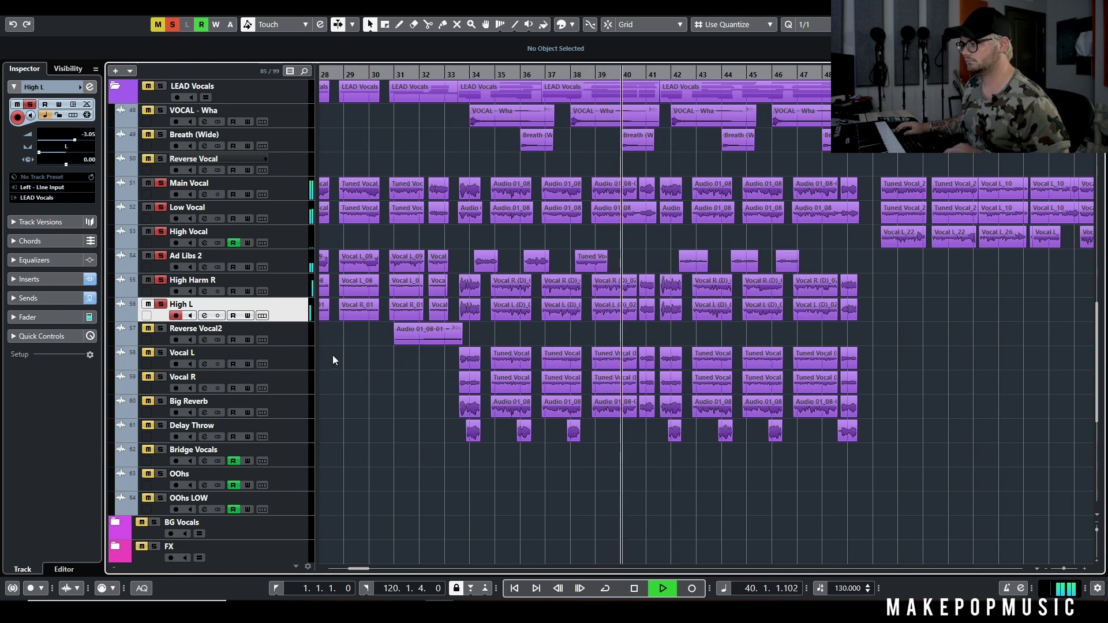
Step: Review the inserts and sends in the channel settings of the High Harm R and High L tracks
click(205, 298)
click(203, 292)
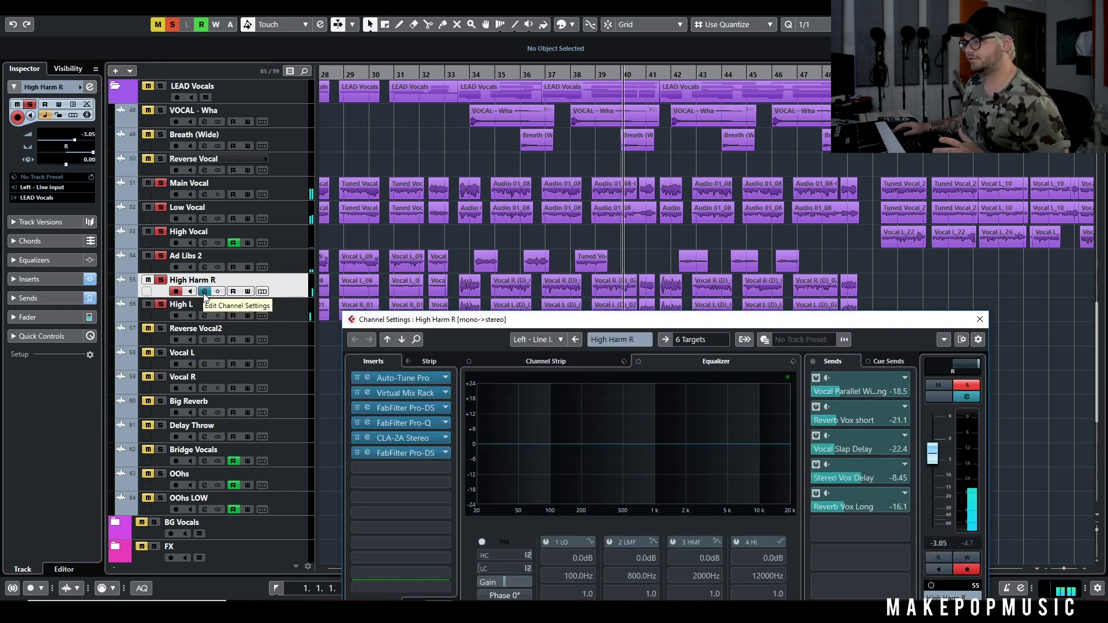
click(204, 315)
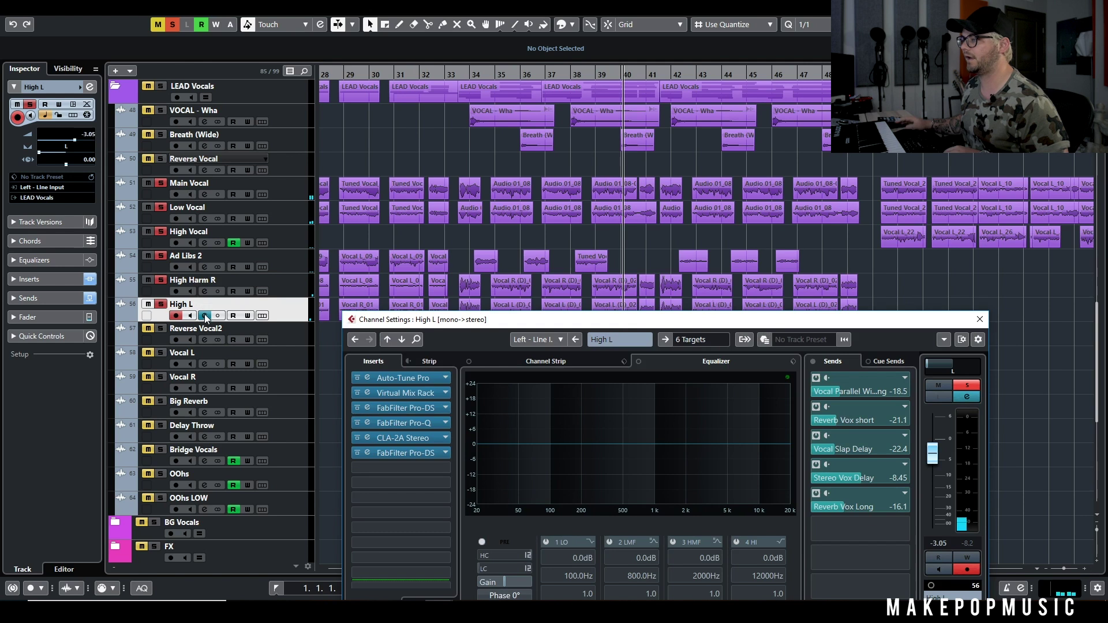
click(276, 190)
click(276, 318)
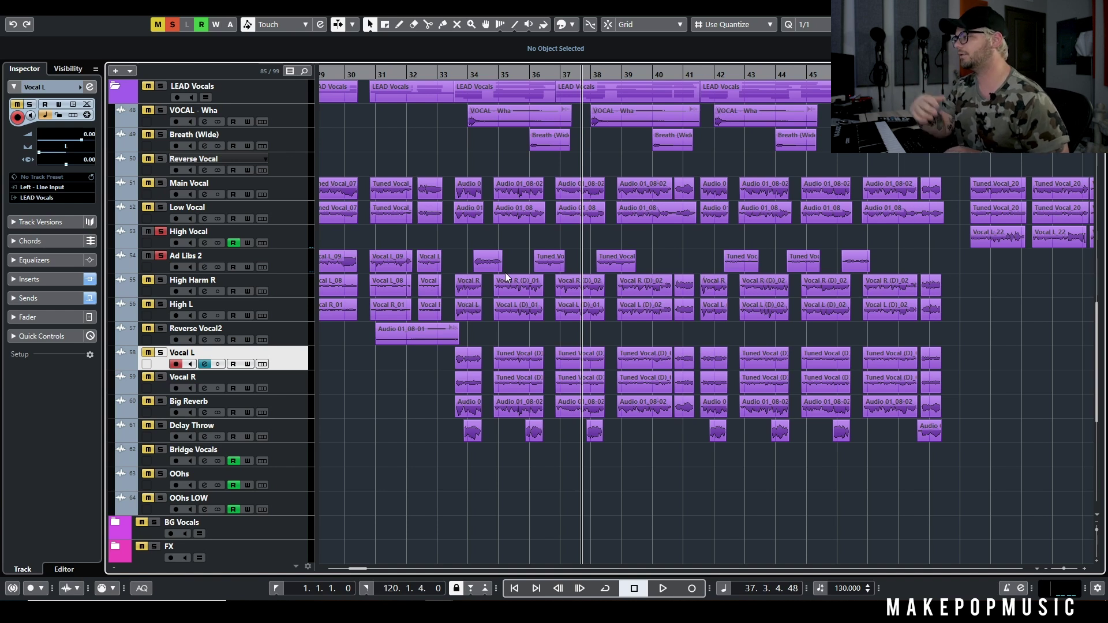
Step: Clear all solos, unmute Main Vocal, and play from bar 33 into bar 37 while unmuting VOCAL - Wha and Breath (Wide)
click(172, 24)
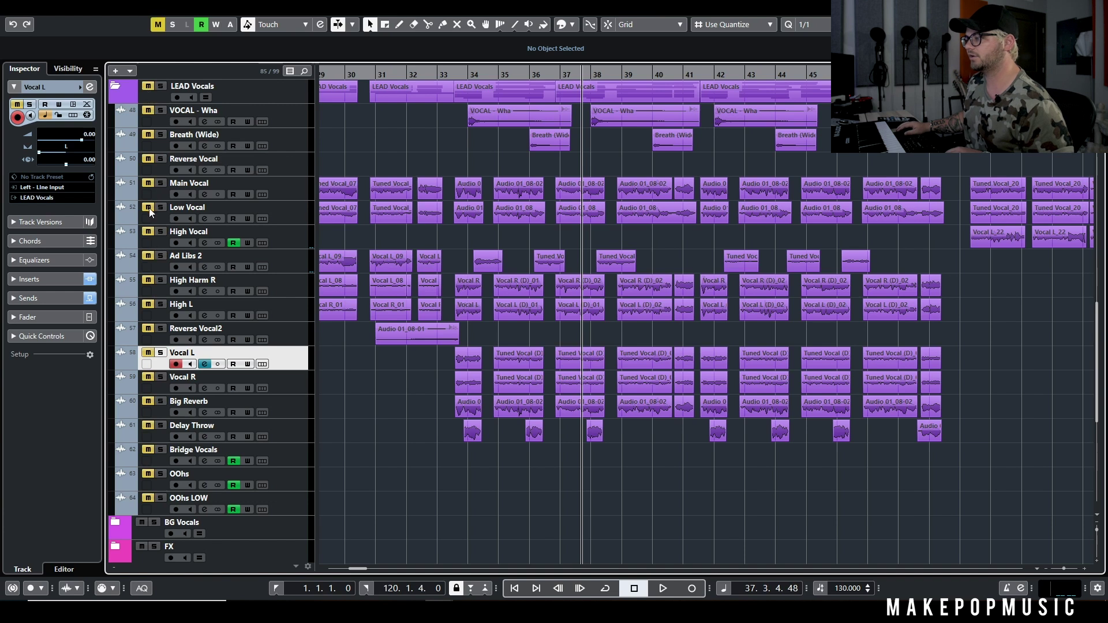
click(149, 183)
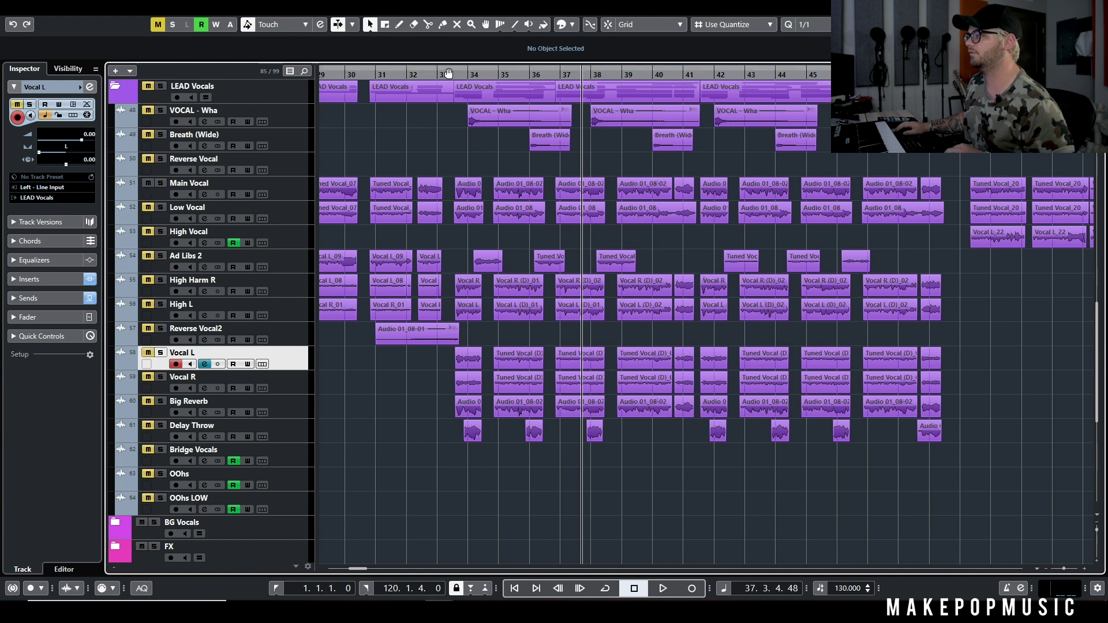
click(454, 75)
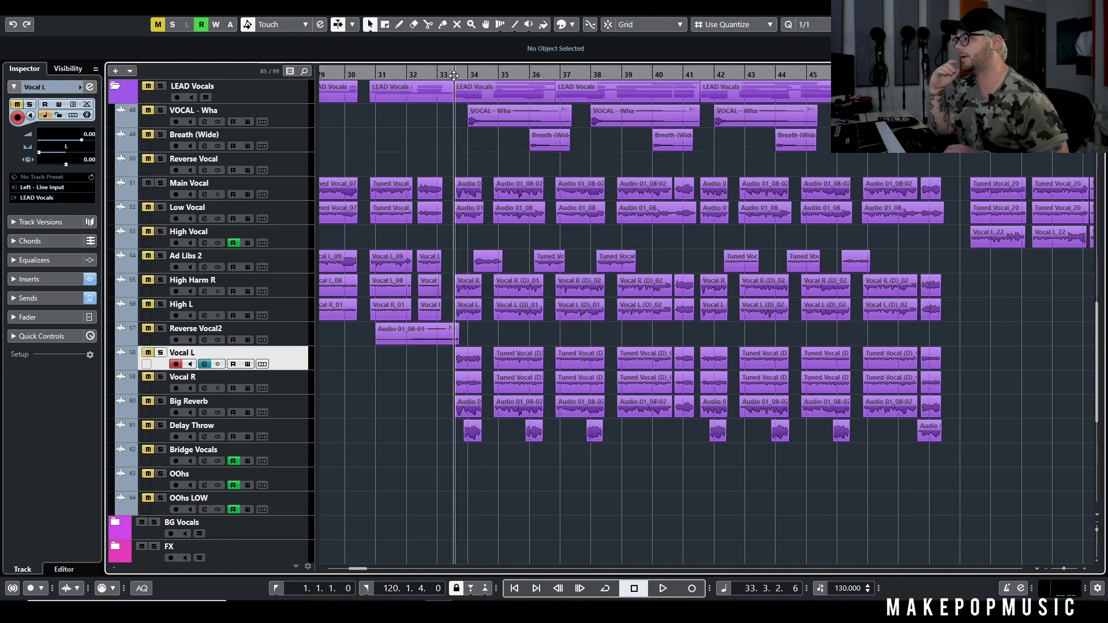
key(space)
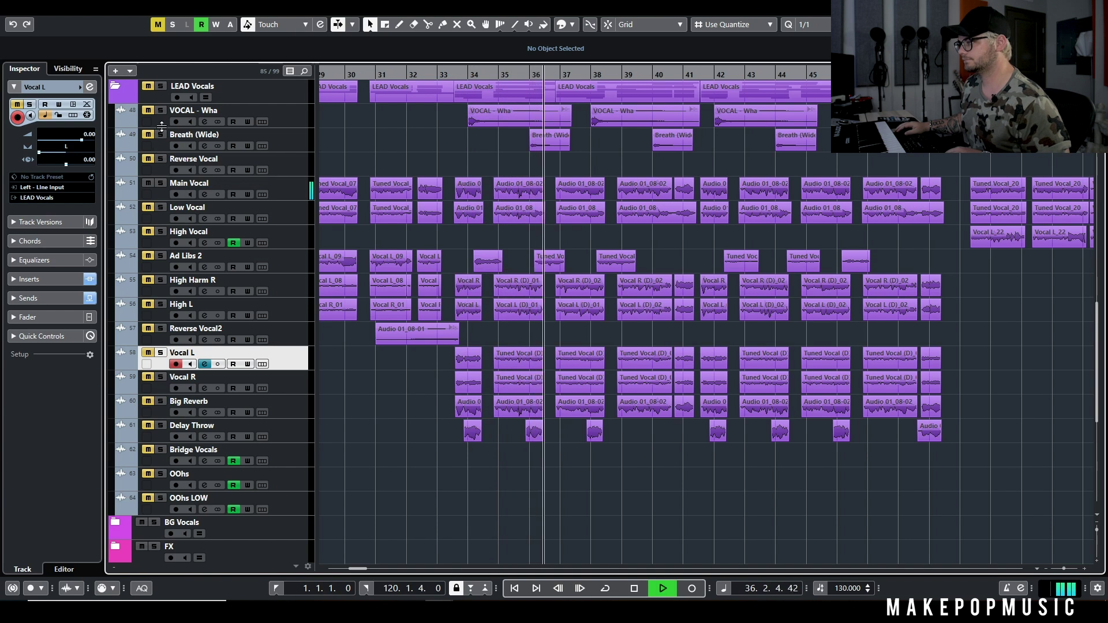
click(148, 109)
key(space)
click(148, 133)
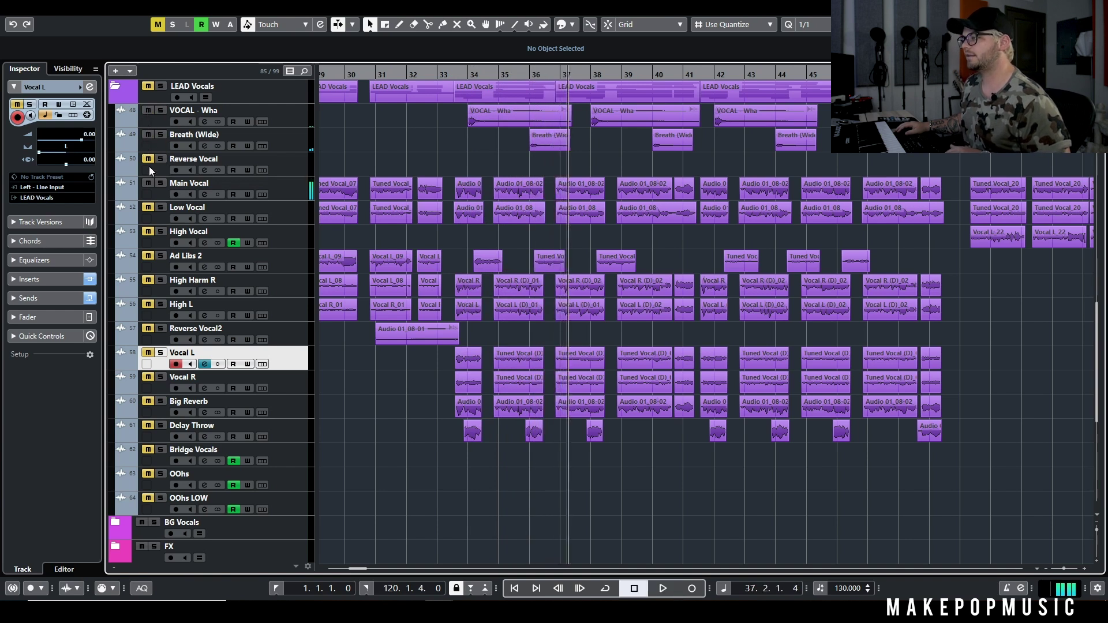
Step: Play the unmuted vocal layers from bar 31 through the chorus entry and stop at bar 38
click(379, 74)
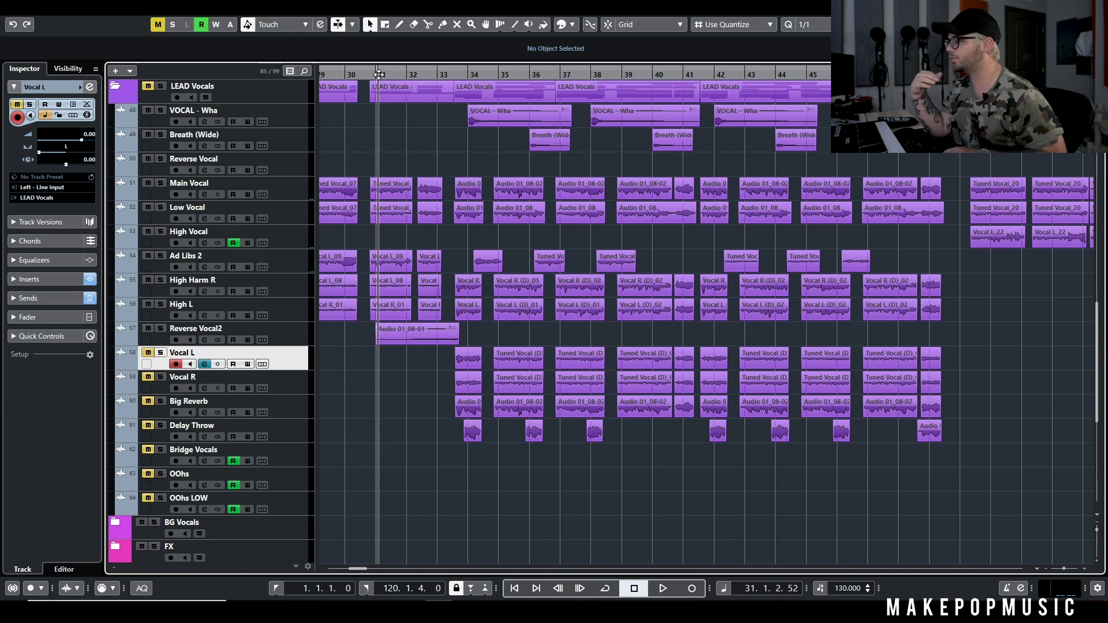
key(space)
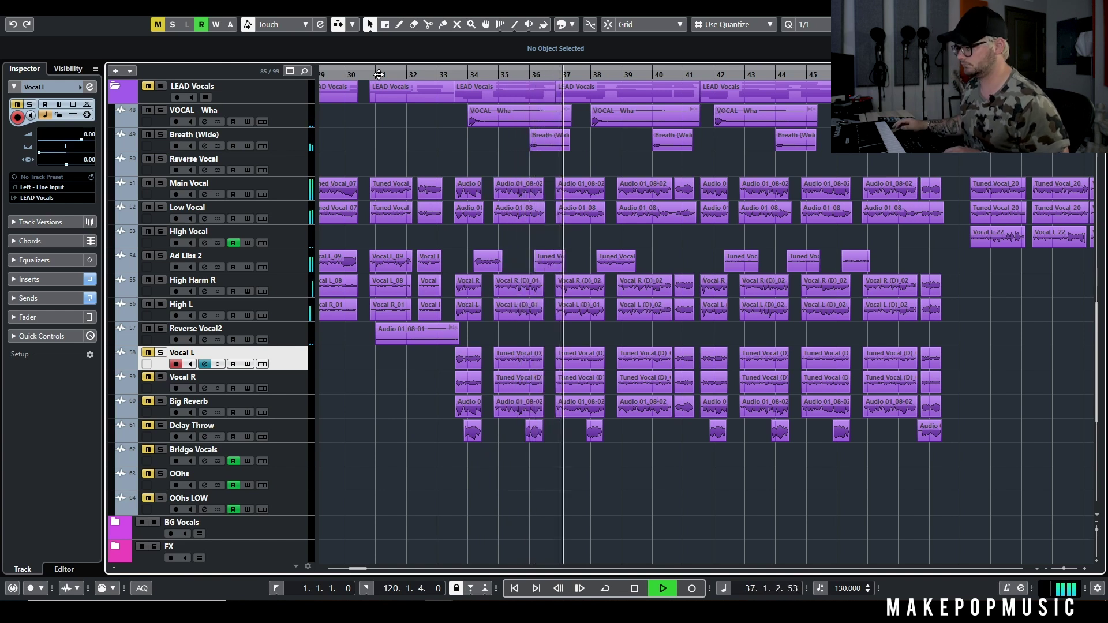
key(space)
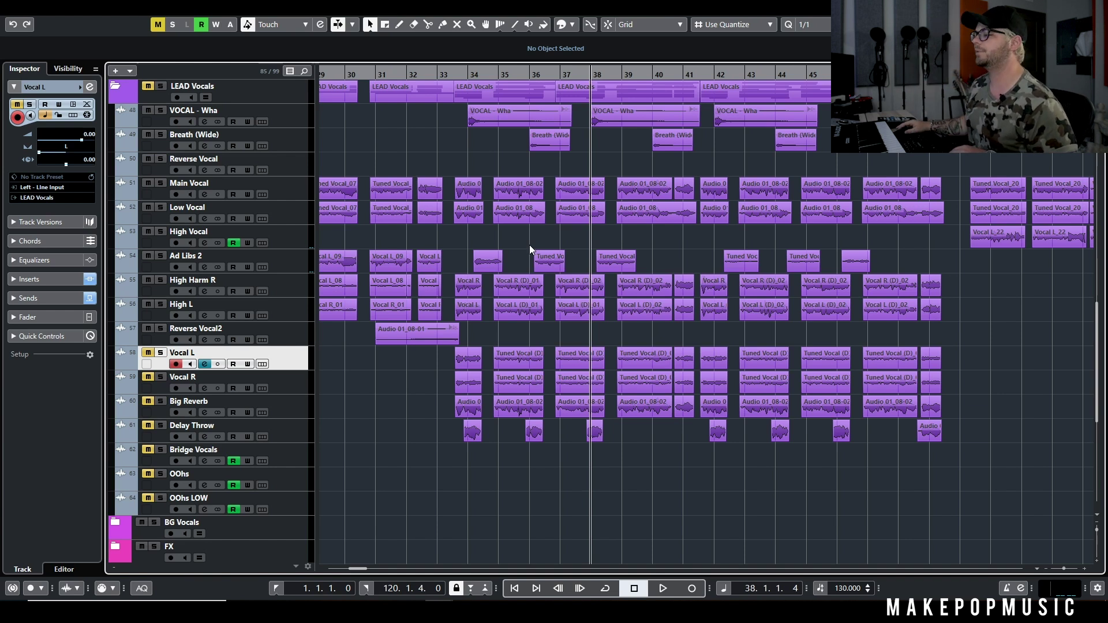
Step: Solo the Vocal L and Vocal R doubles and play them from the chorus start in bar 33
key(g)
key(g)
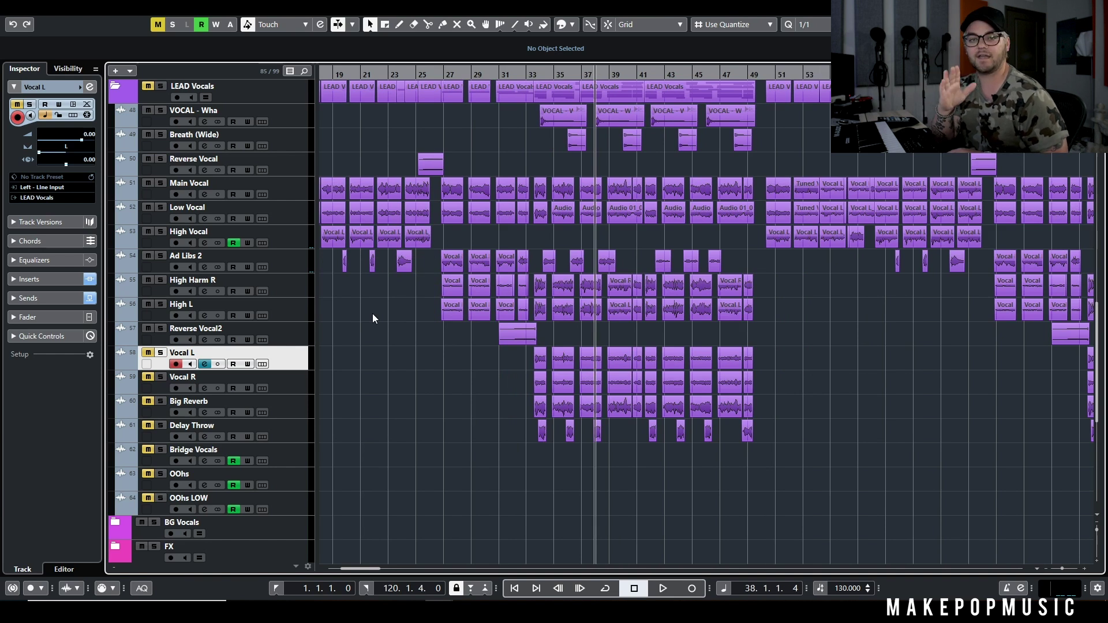
click(161, 353)
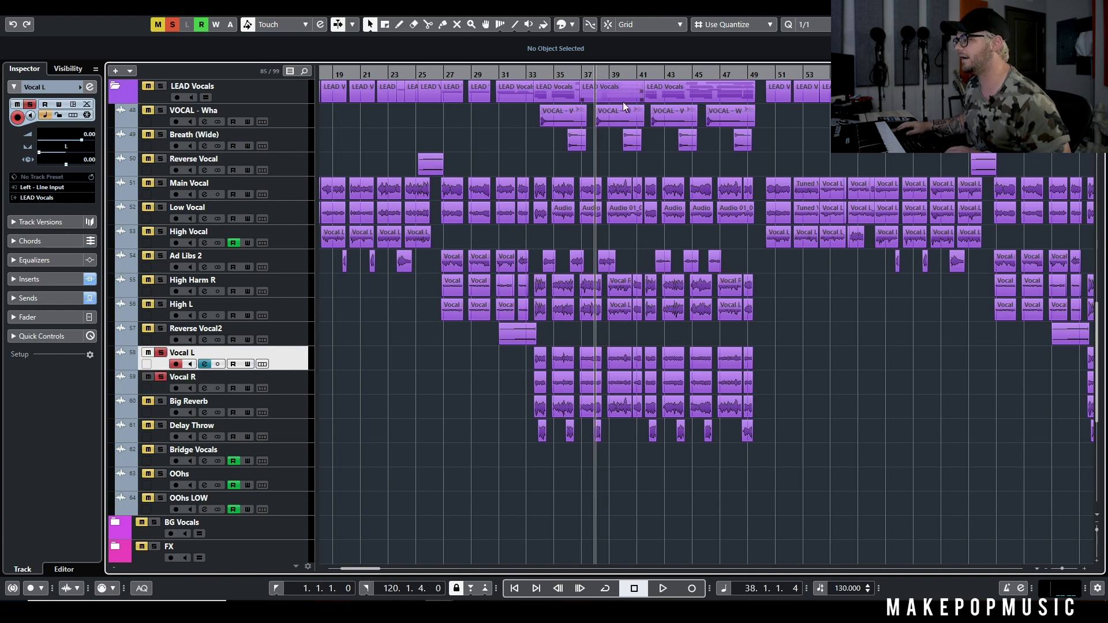
click(537, 79)
key(space)
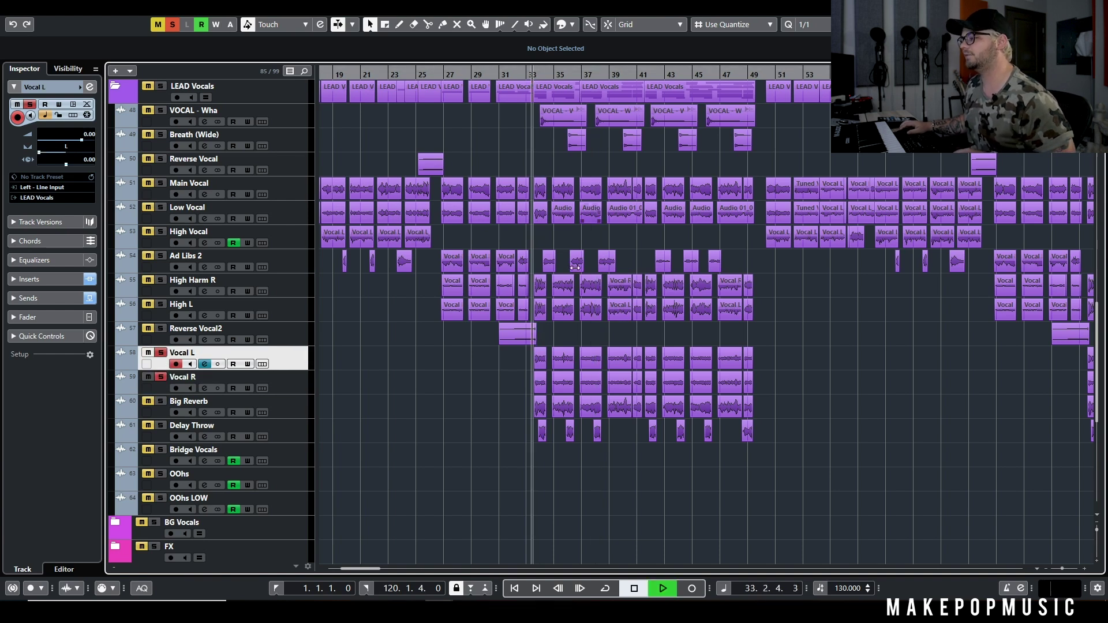
key(h)
key(h)
key(h)
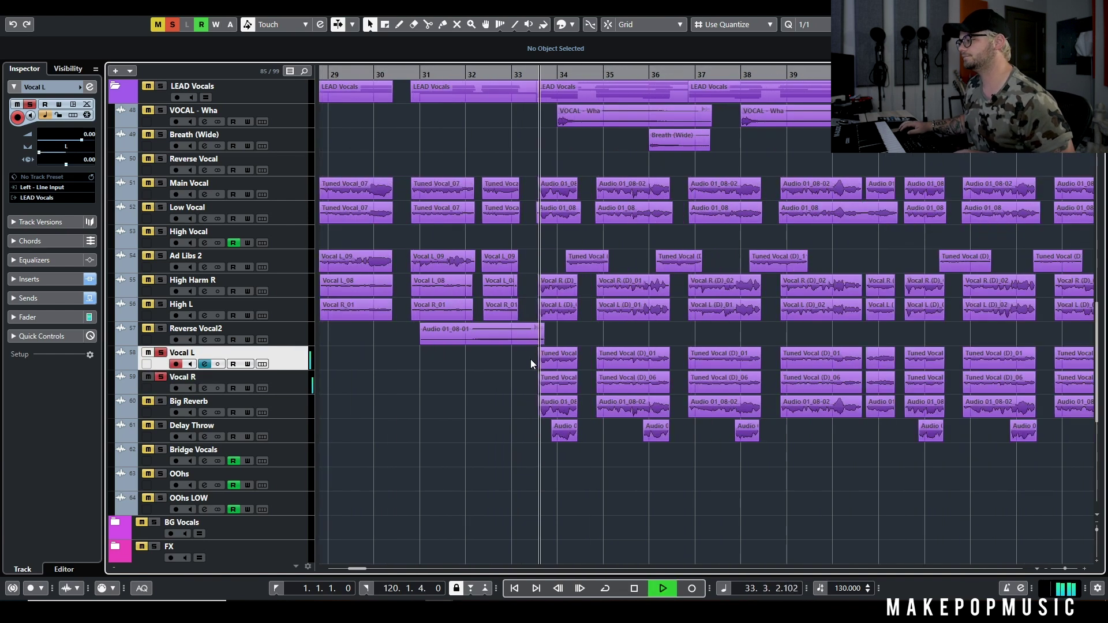
Step: Add Main Vocal to the solos during playback, unsolo Vocal L and Vocal R, and stop in bar 37
click(161, 182)
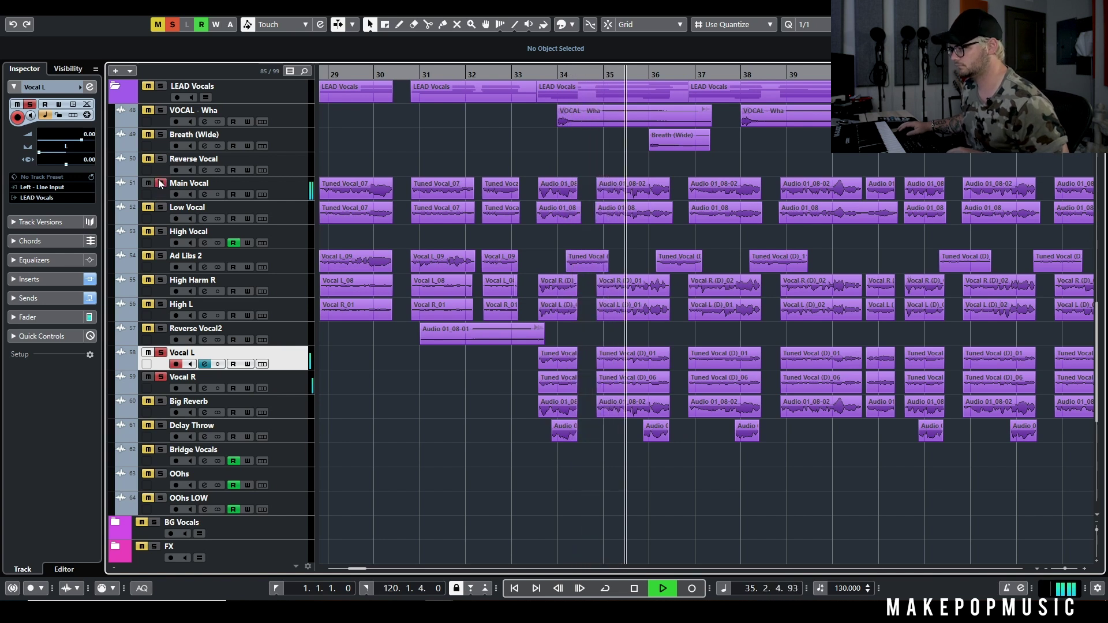
click(161, 353)
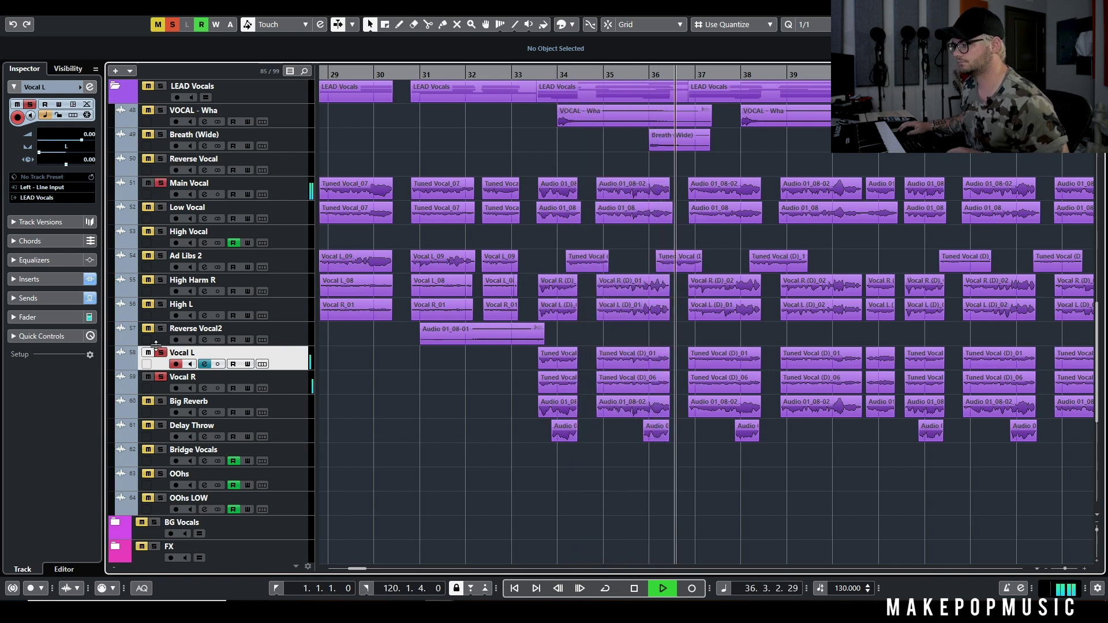
click(161, 377)
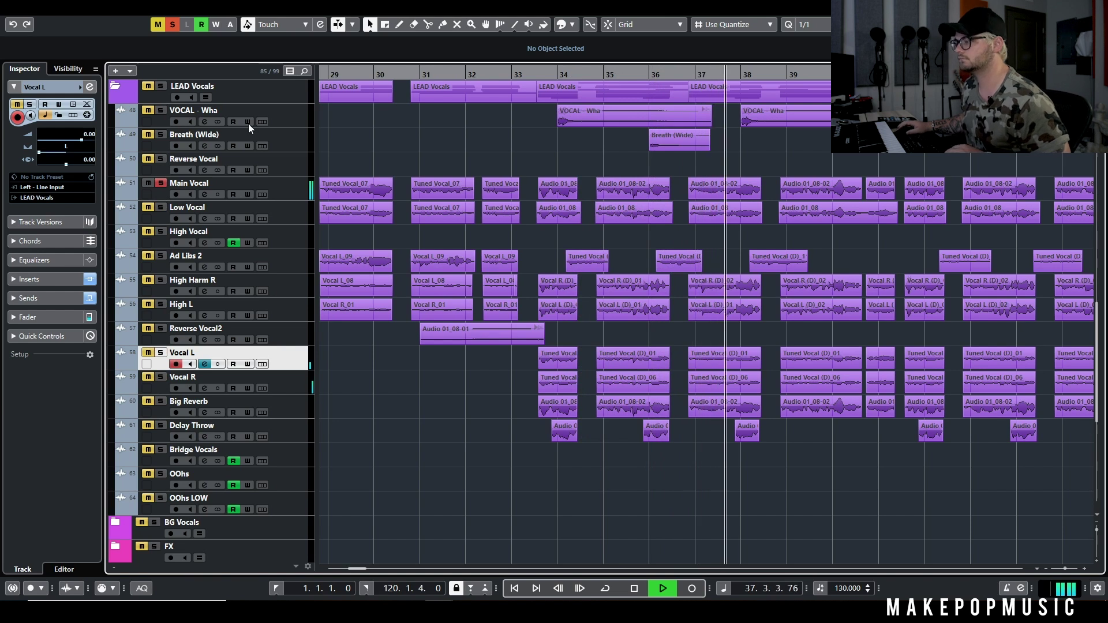
key(space)
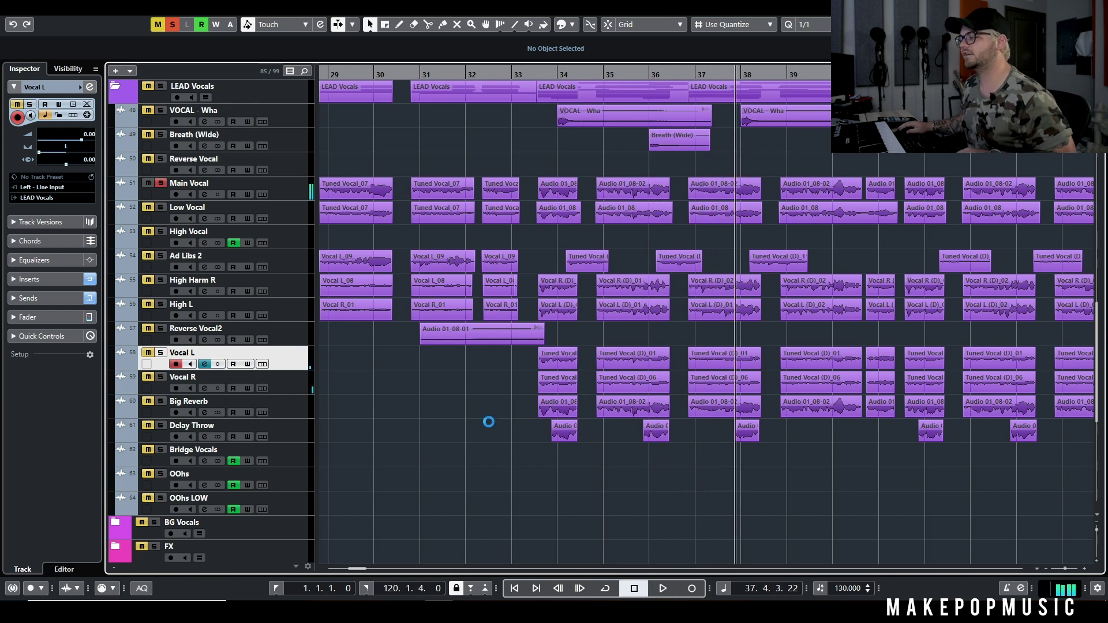
Step: Clear all solos and play the chorus from bar 33, unmuting Vocal L and Vocal R during playback
key(g)
key(g)
key(g)
key(g)
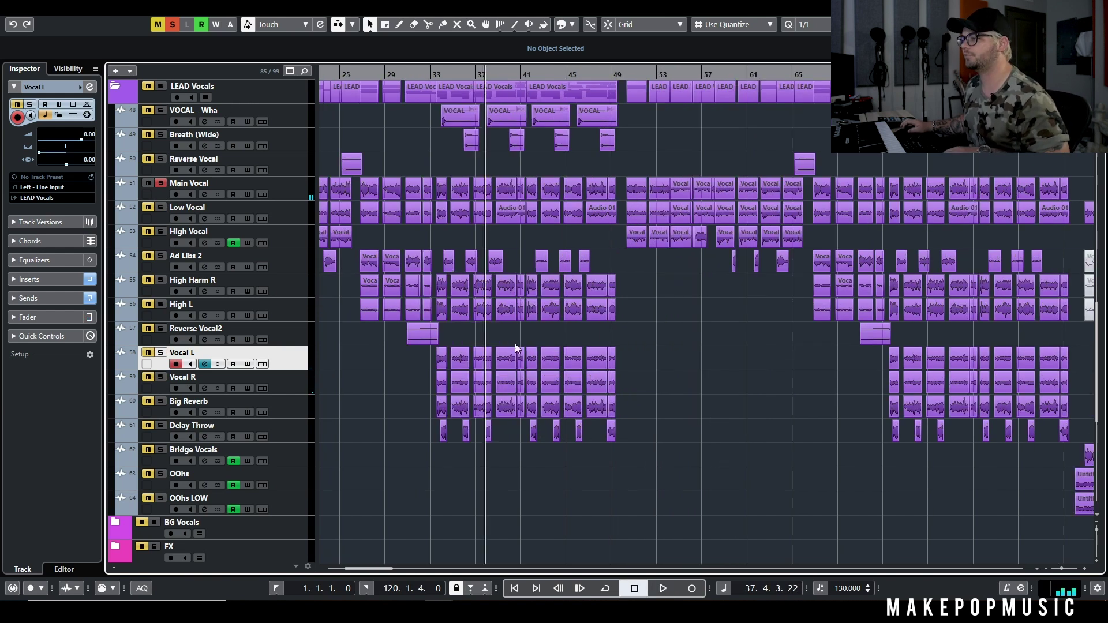
click(172, 24)
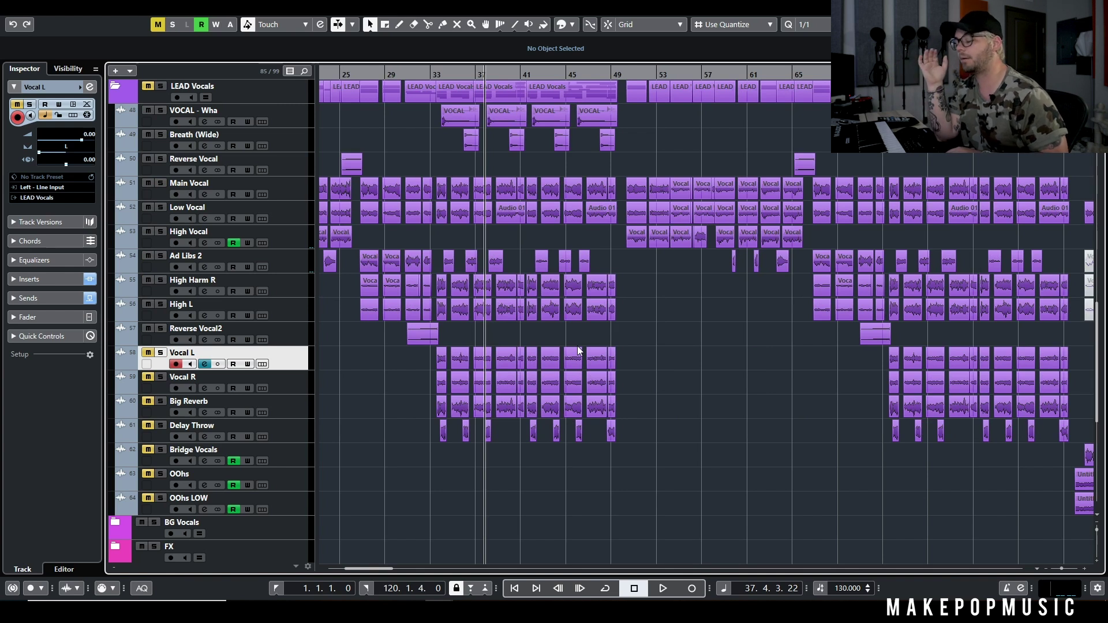
click(432, 76)
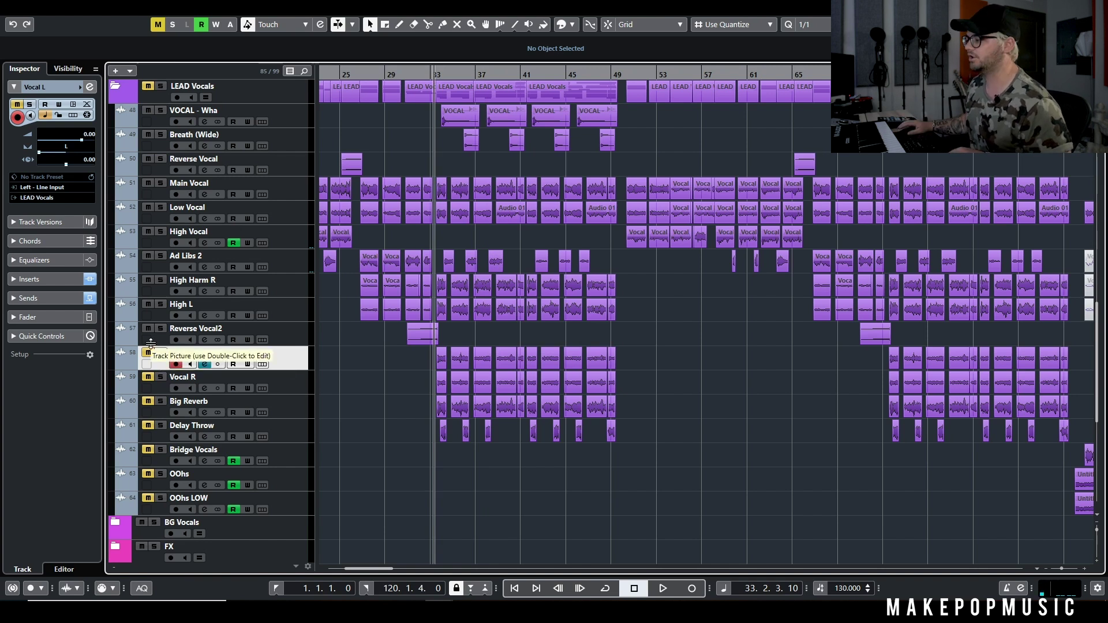
key(space)
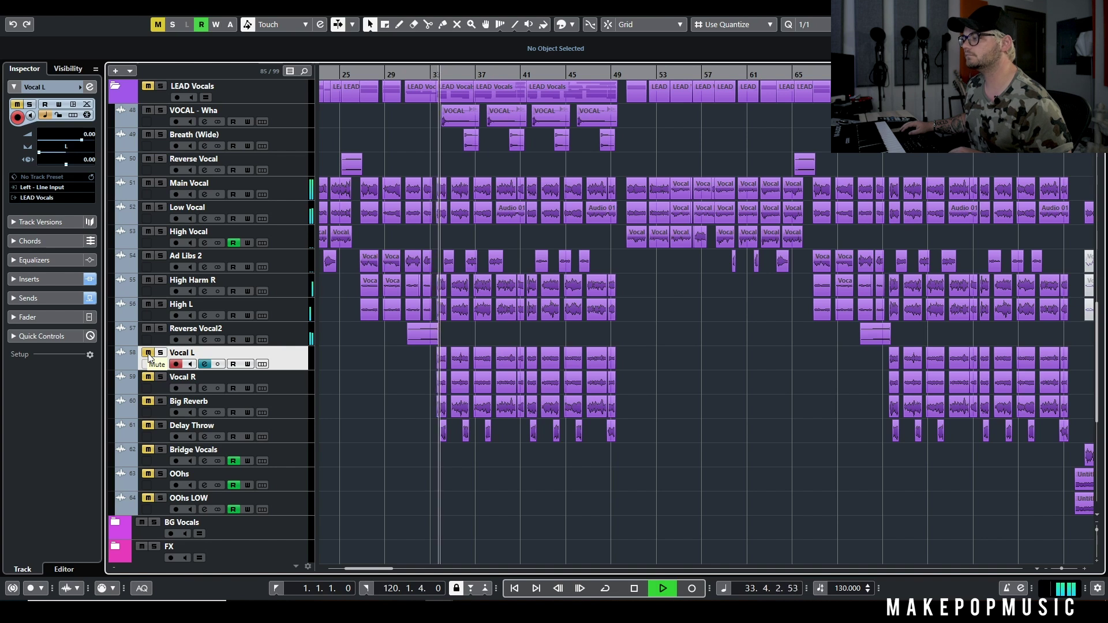
click(148, 353)
click(146, 377)
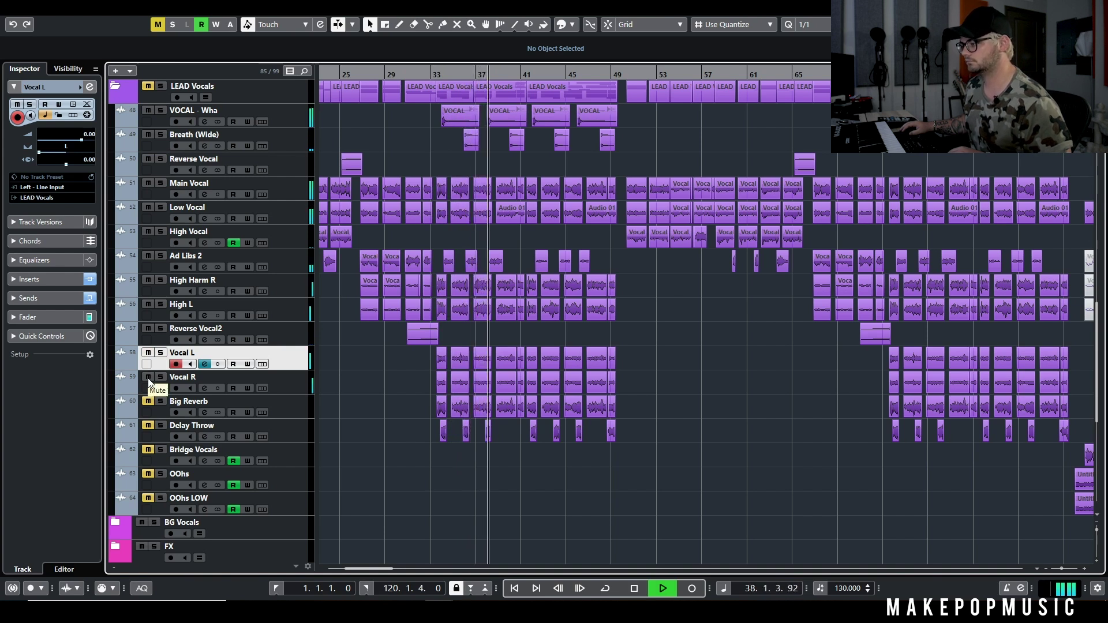
Step: Mute Vocal R and Vocal L during playback, stop at bar 41, and unmute the doubles
click(148, 378)
click(148, 353)
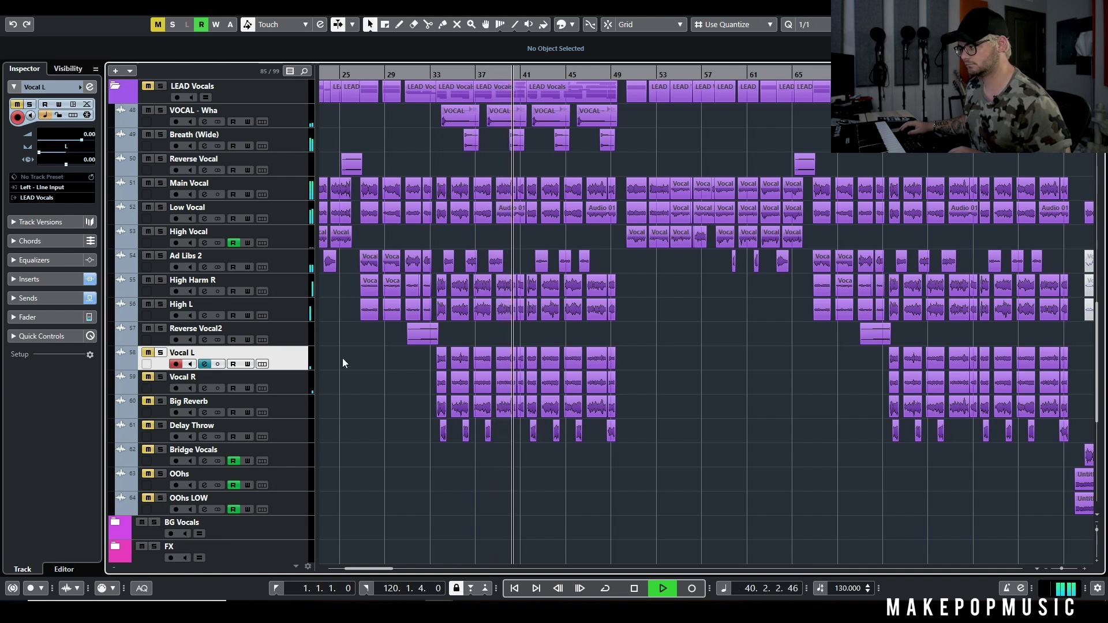
key(space)
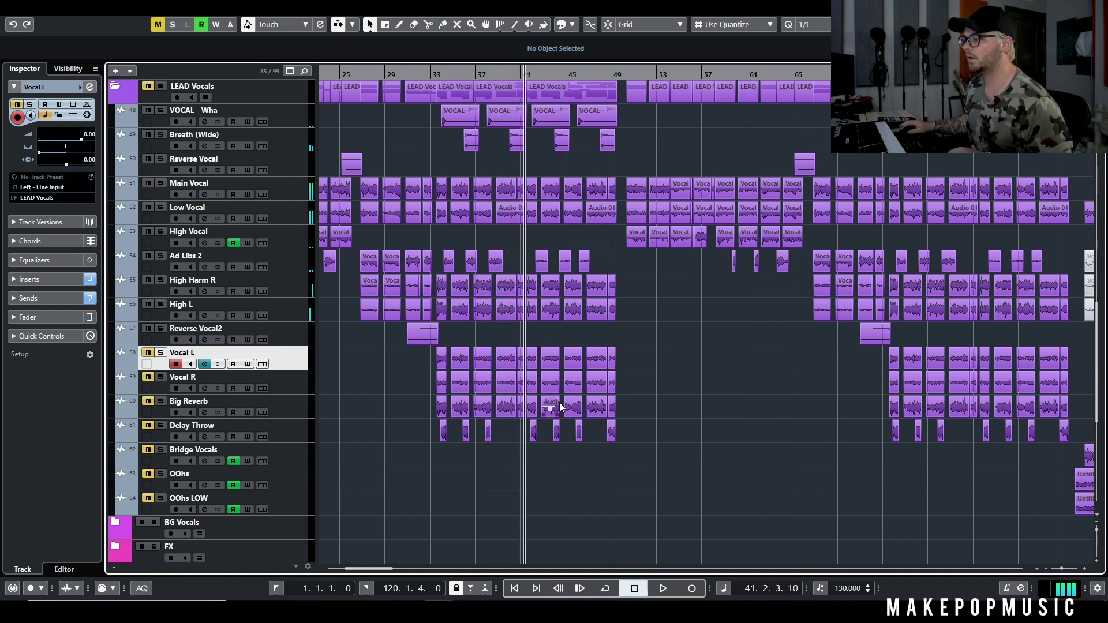
click(148, 354)
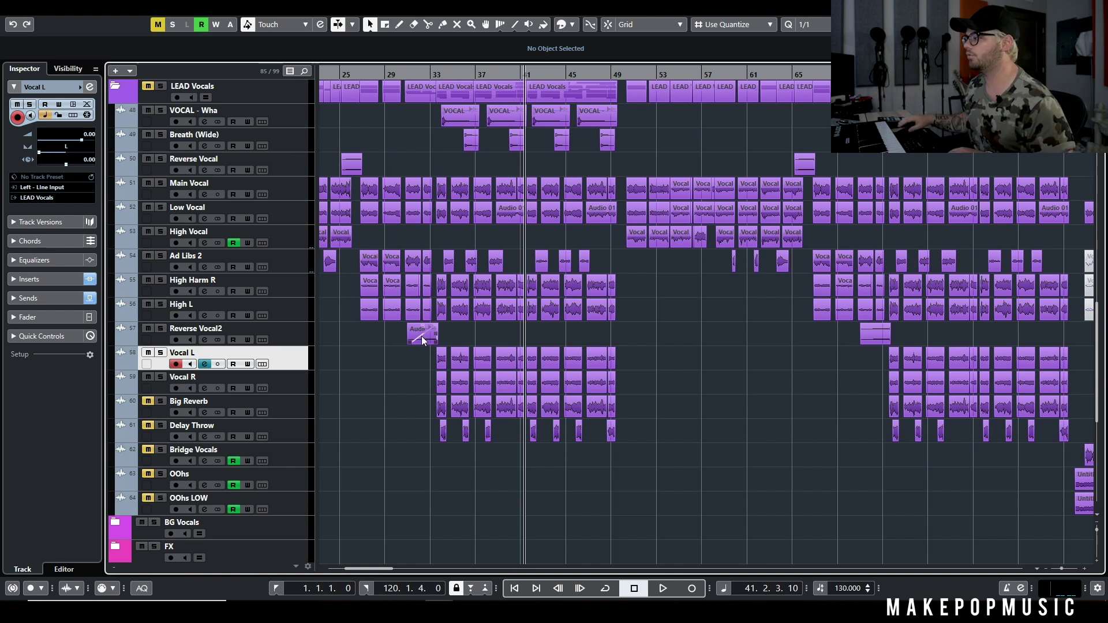
Step: Play the chorus from the end of bar 32 with both vocal doubles unmuted, stopping in bar 41
click(439, 75)
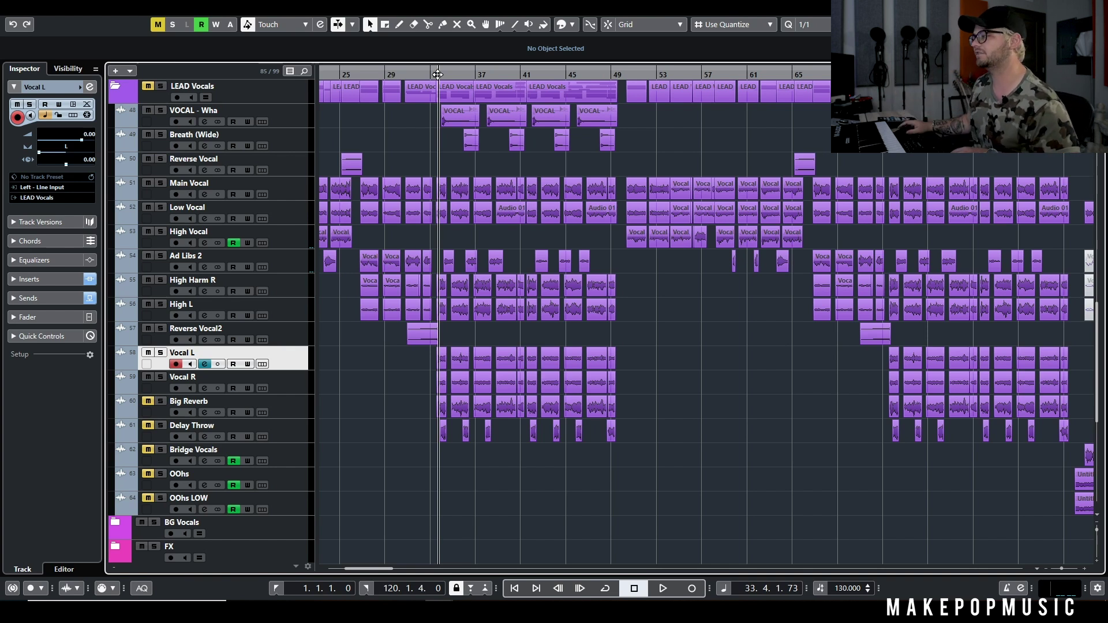
scroll(793, 212, down, 10)
scroll(694, 208, up, 10)
scroll(639, 187, down, 2)
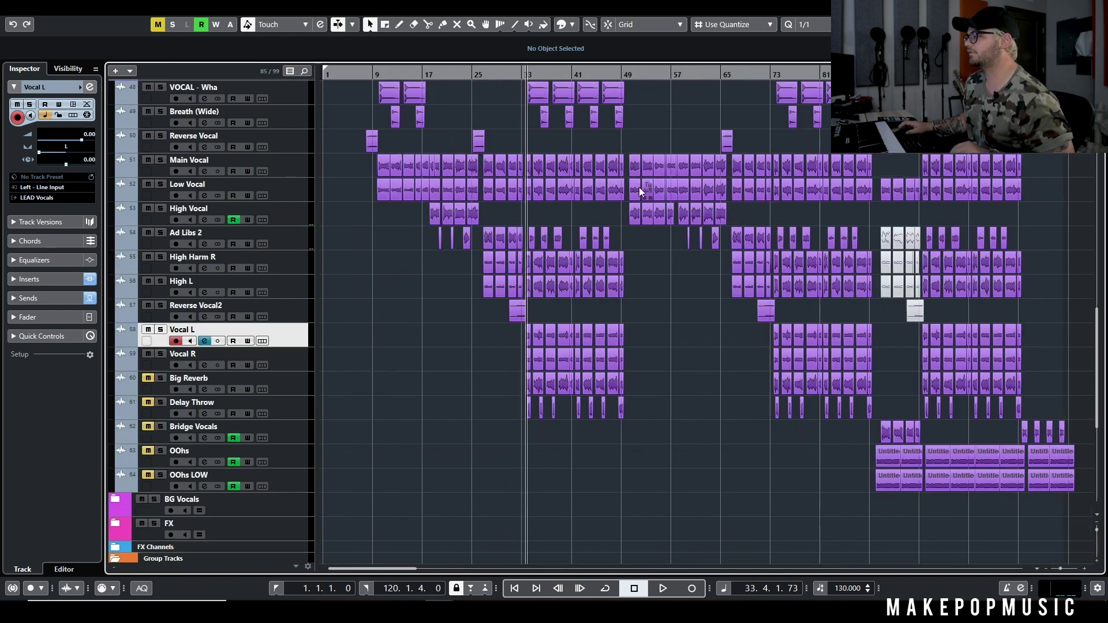
scroll(639, 187, down, 1)
scroll(390, 163, up, 4)
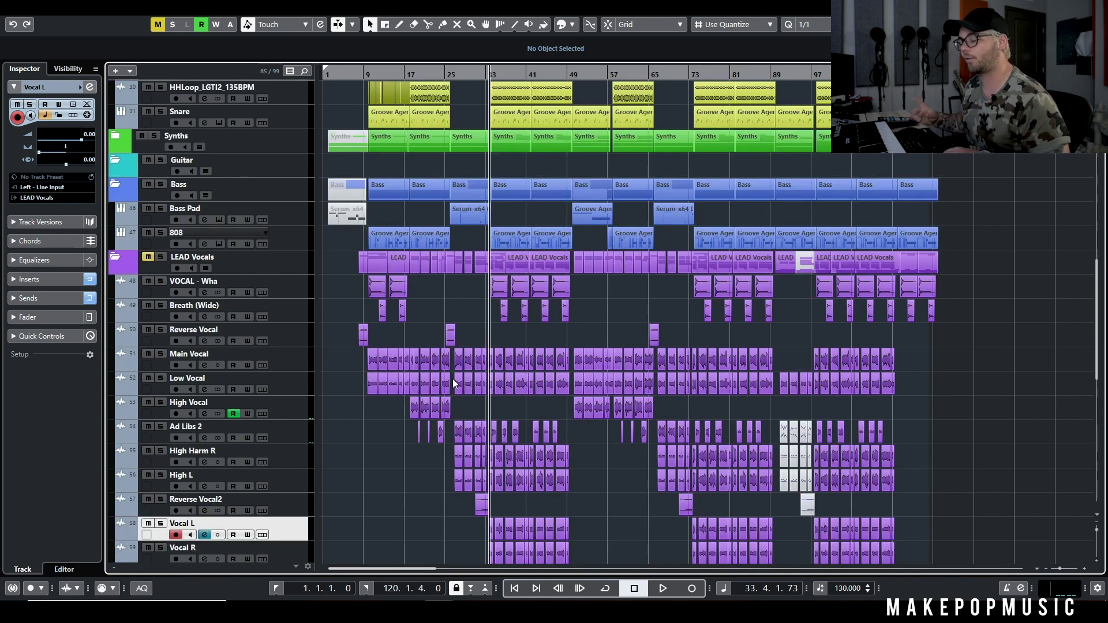
scroll(532, 248, down, 4)
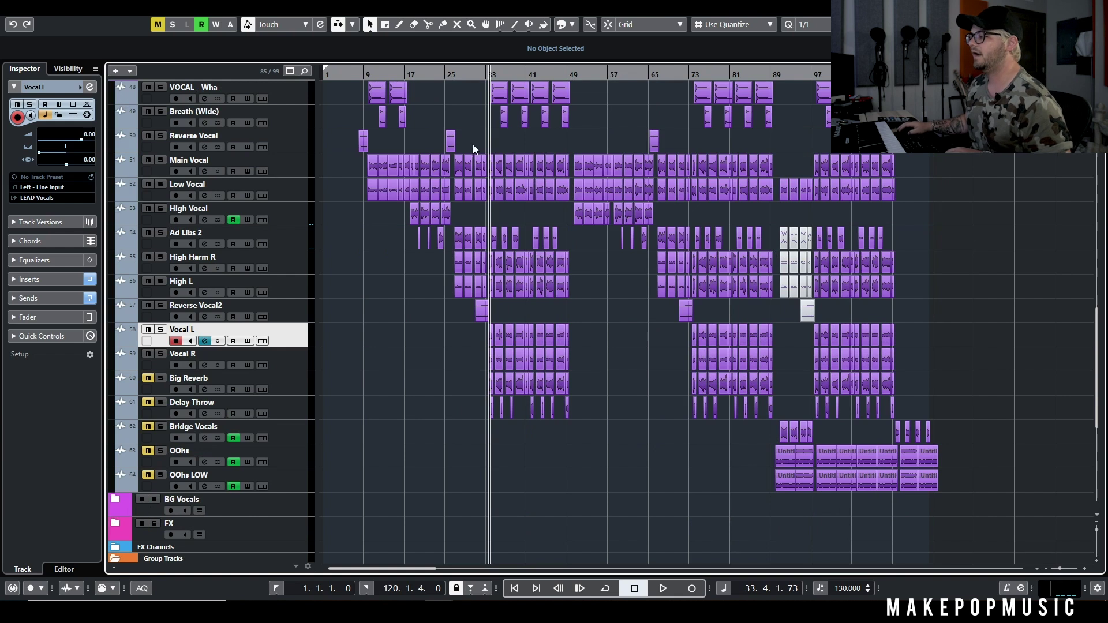
drag(490, 77, 484, 74)
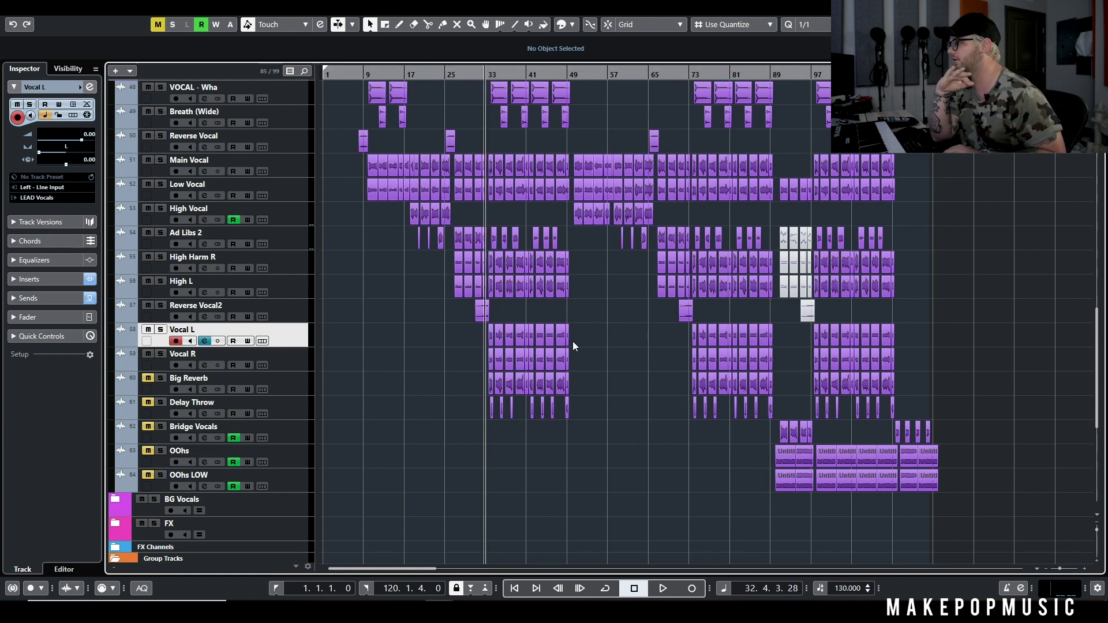
key(space)
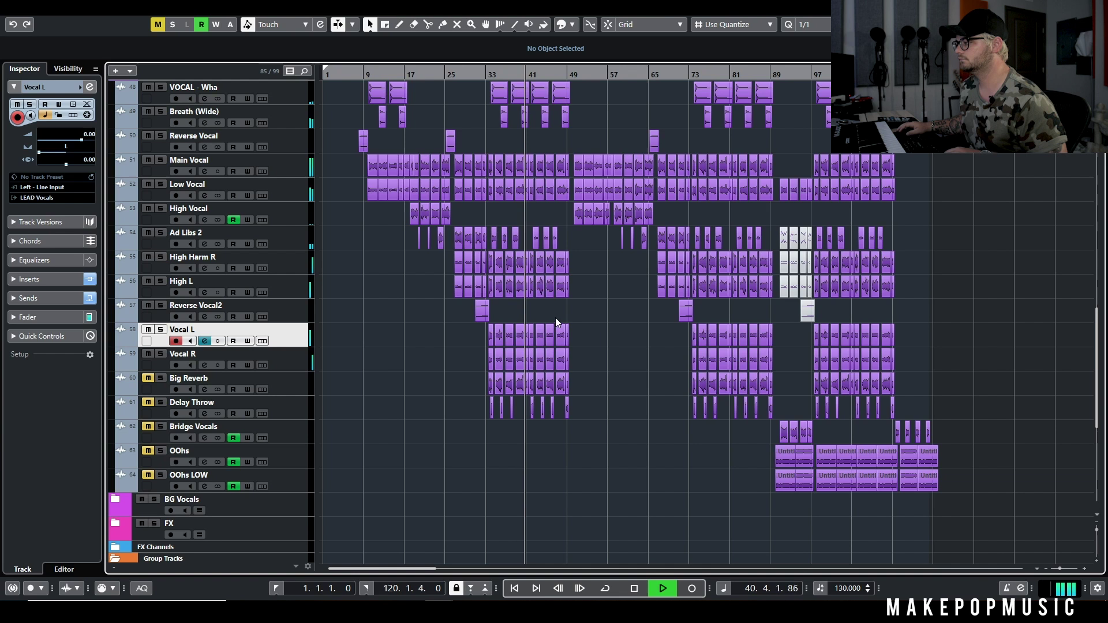
key(space)
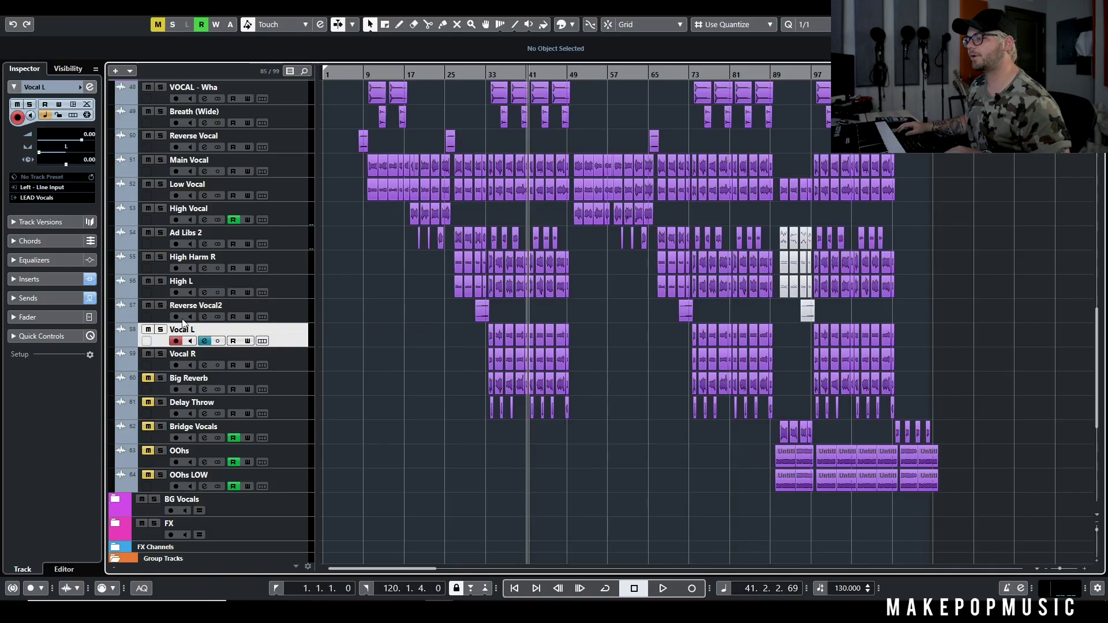
Step: Unmute Delay Throw, then move Bridge Vocals above Big Reverb and Delay Throw directly below Vocal R
click(148, 405)
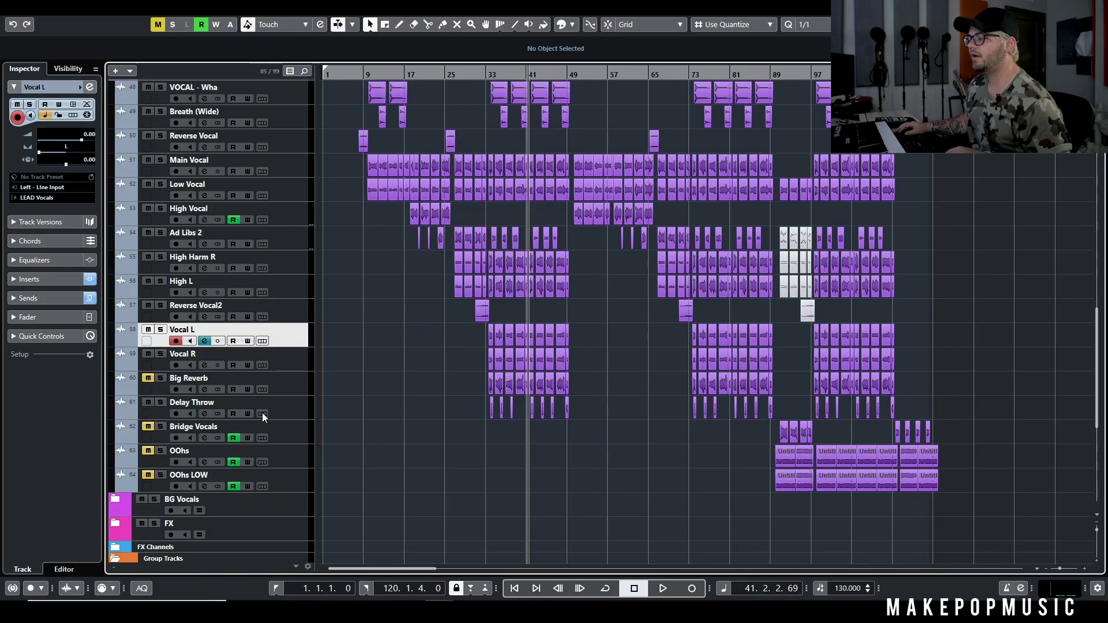
drag(286, 428, 287, 381)
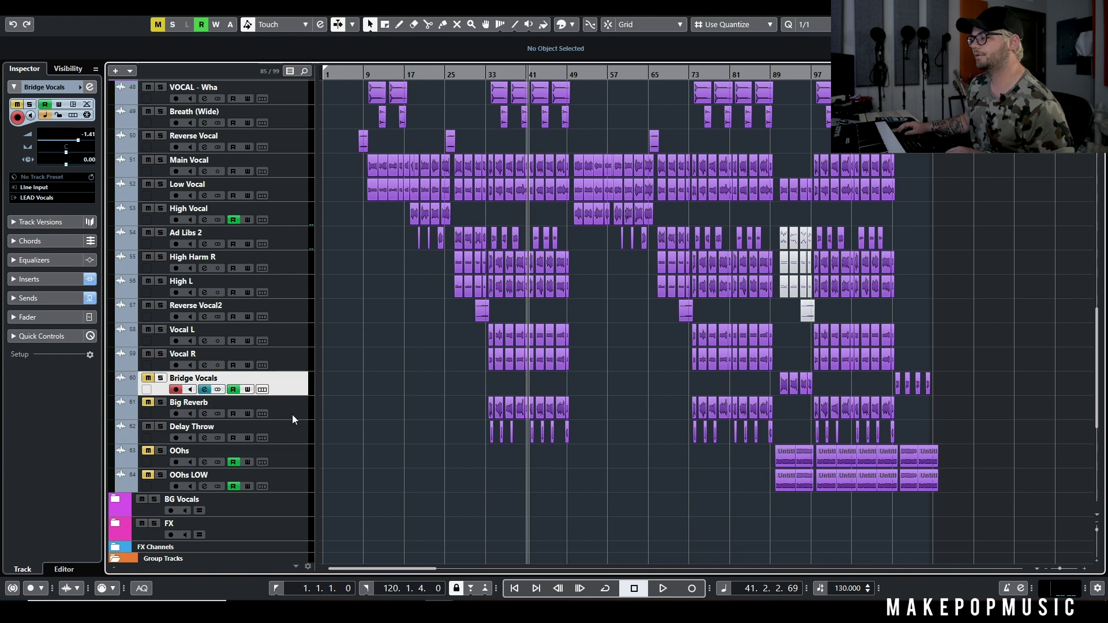
drag(286, 428, 298, 379)
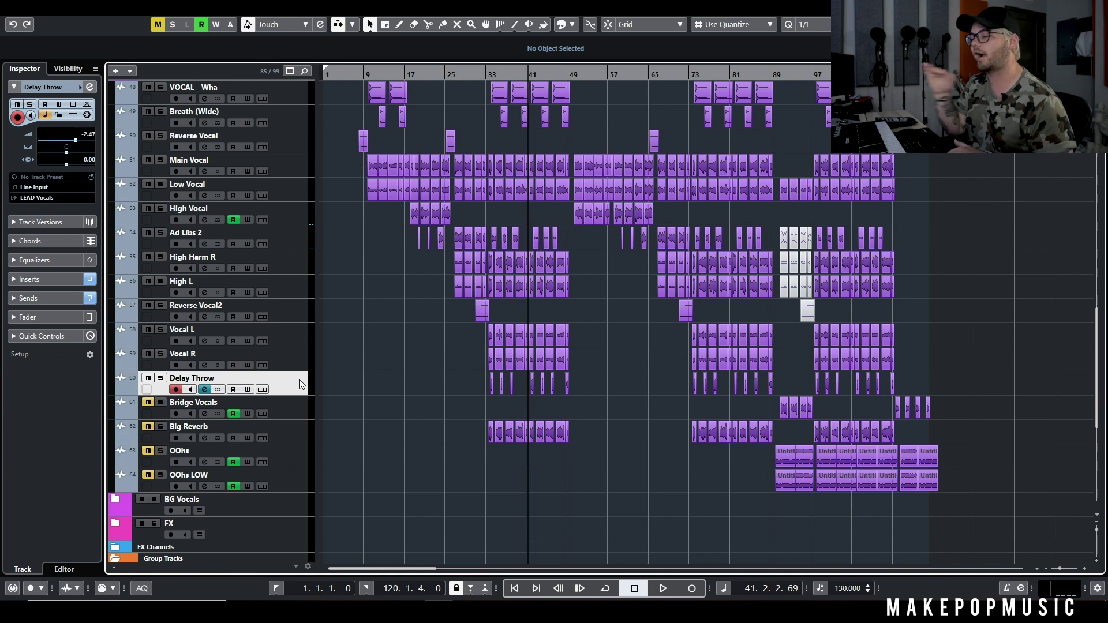
click(294, 173)
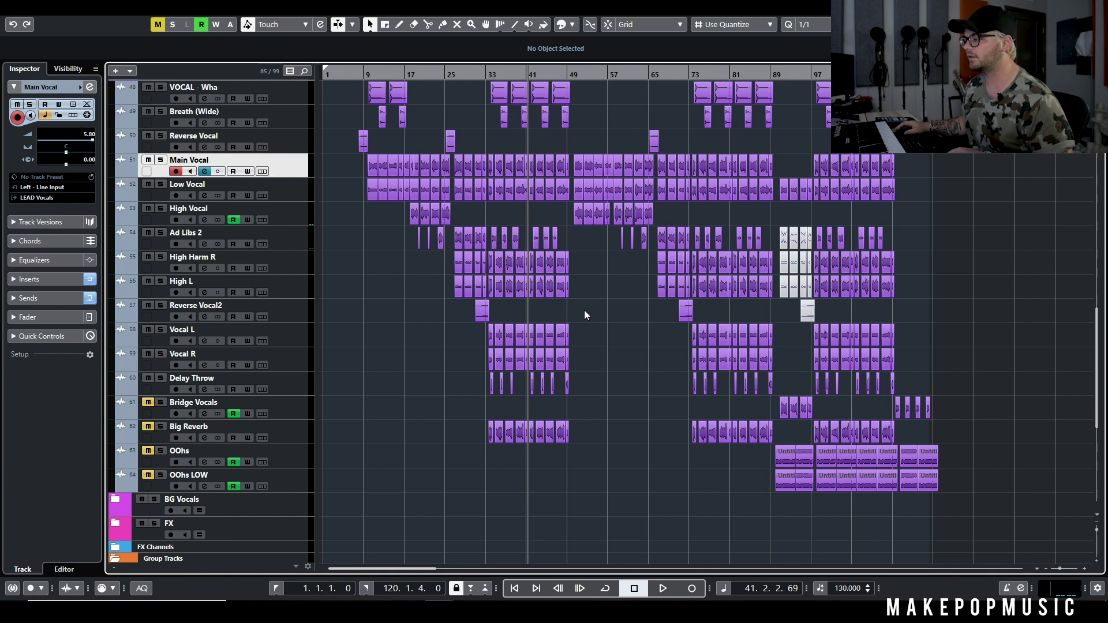
Step: Solo Delay Throw at the chorus start in bar 33 and examine the H-Delay Stereo settings in its channel inserts
click(160, 378)
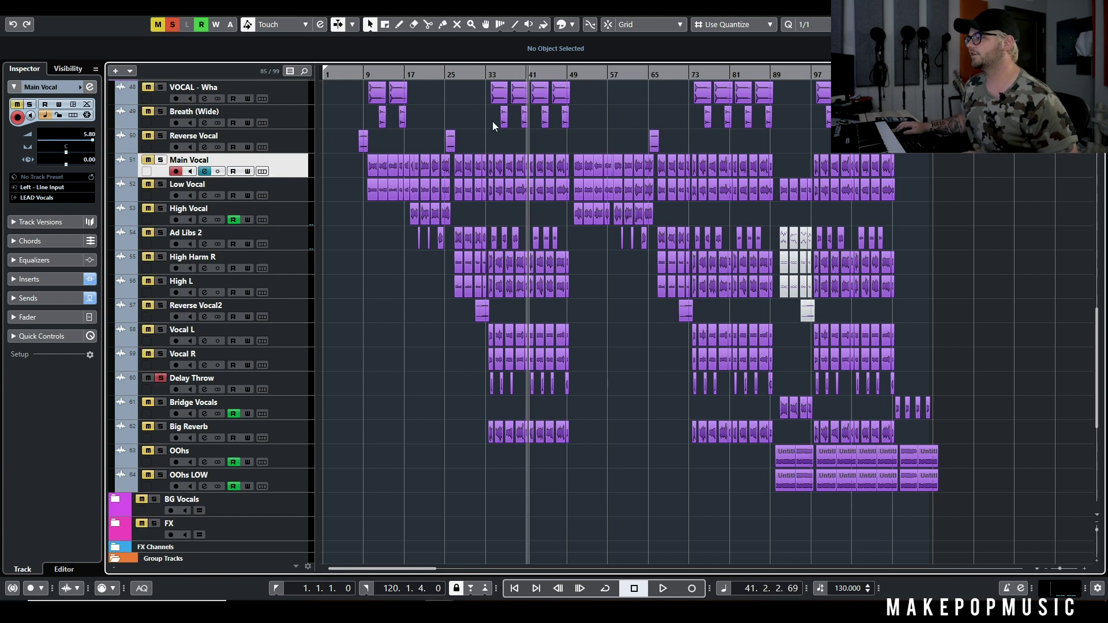
drag(488, 74, 493, 333)
click(205, 390)
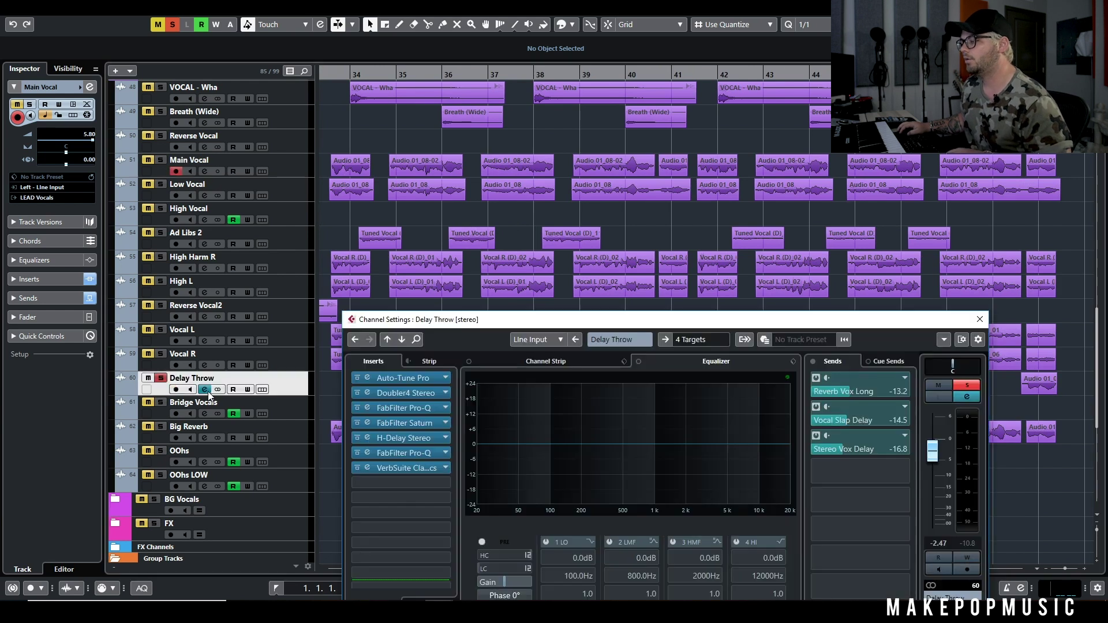
click(429, 439)
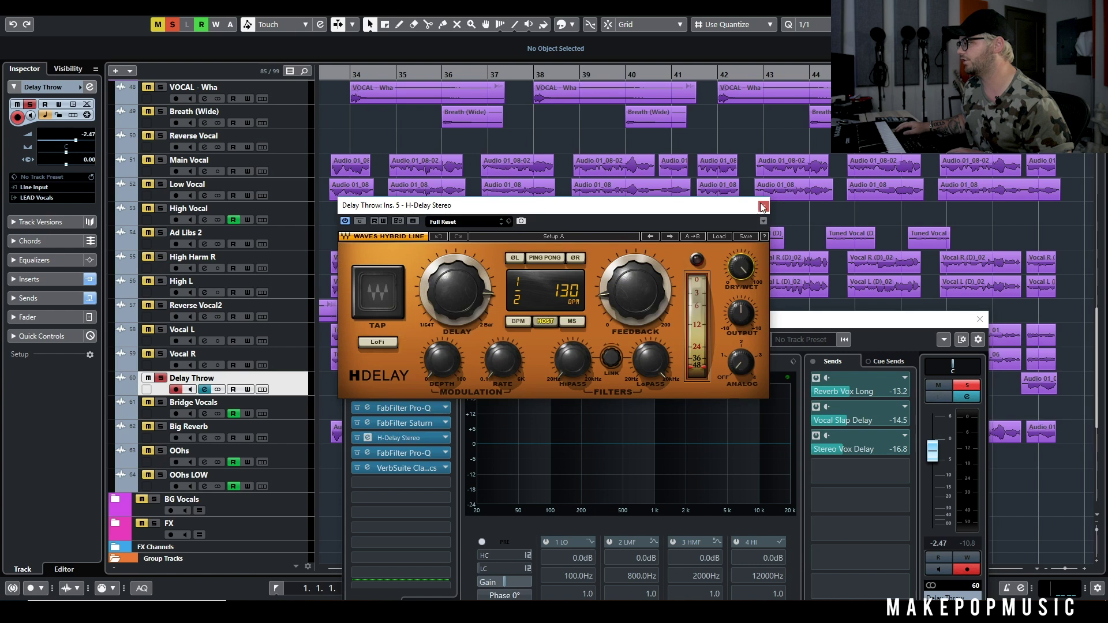
click(762, 206)
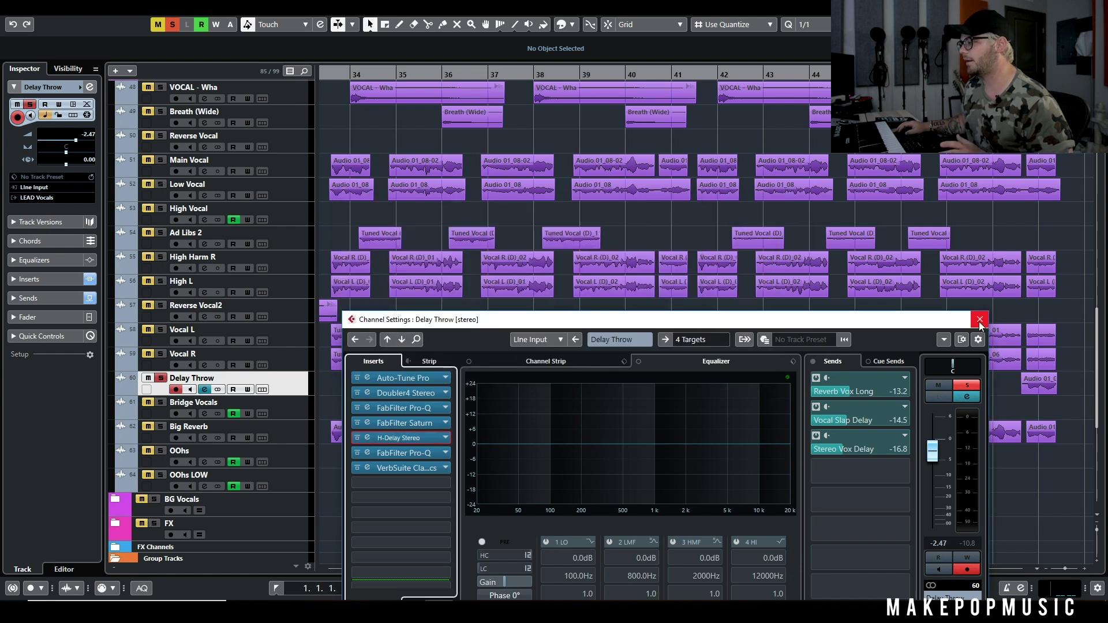
click(420, 437)
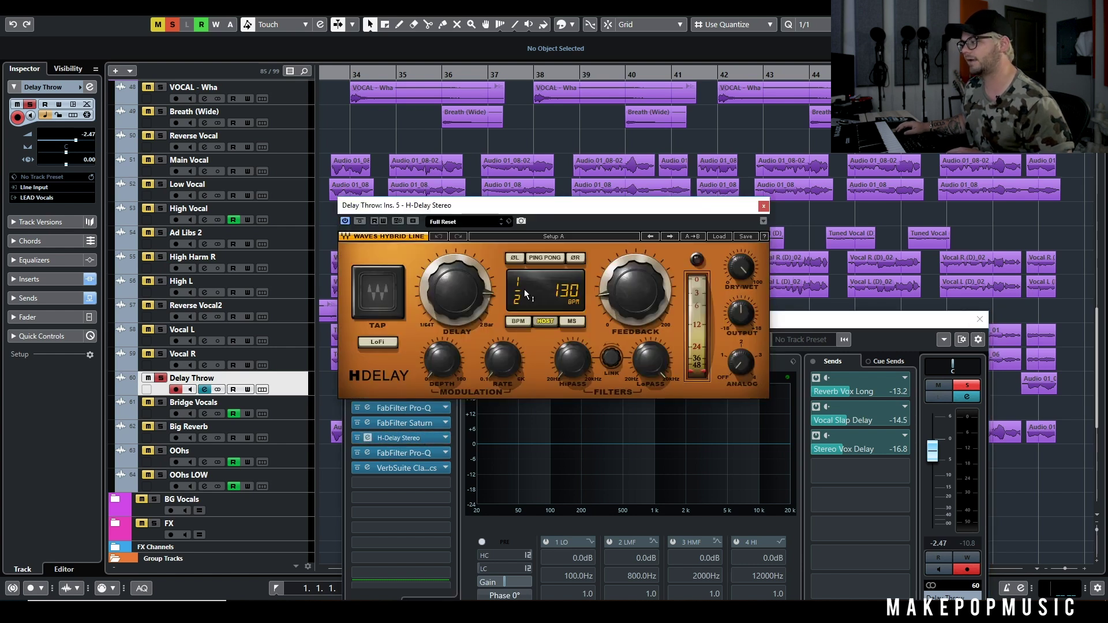
click(763, 206)
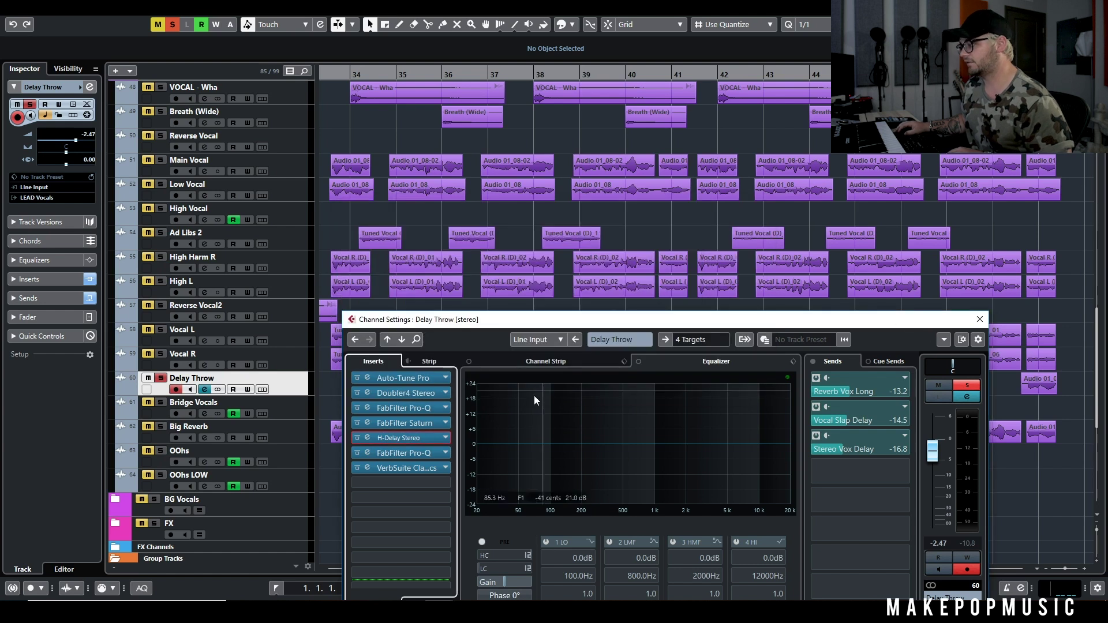
Step: Inspect the FabFilter Pro-Q after the delay and the VerbSuite Classics insert on Delay Throw, then close the plug-in and channel windows
click(405, 459)
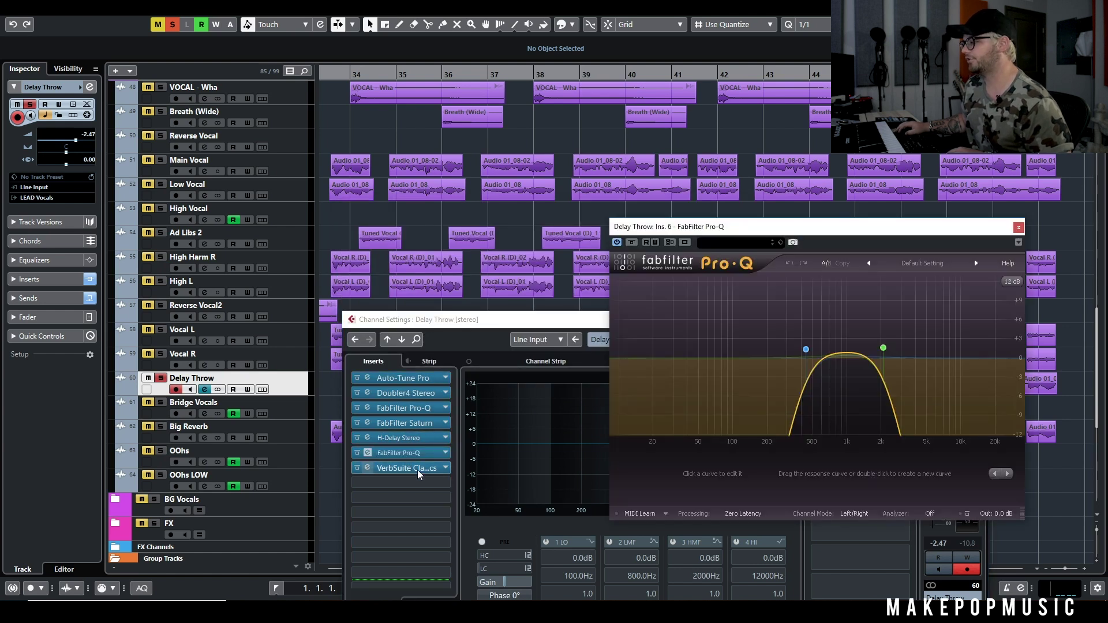
click(417, 470)
click(885, 188)
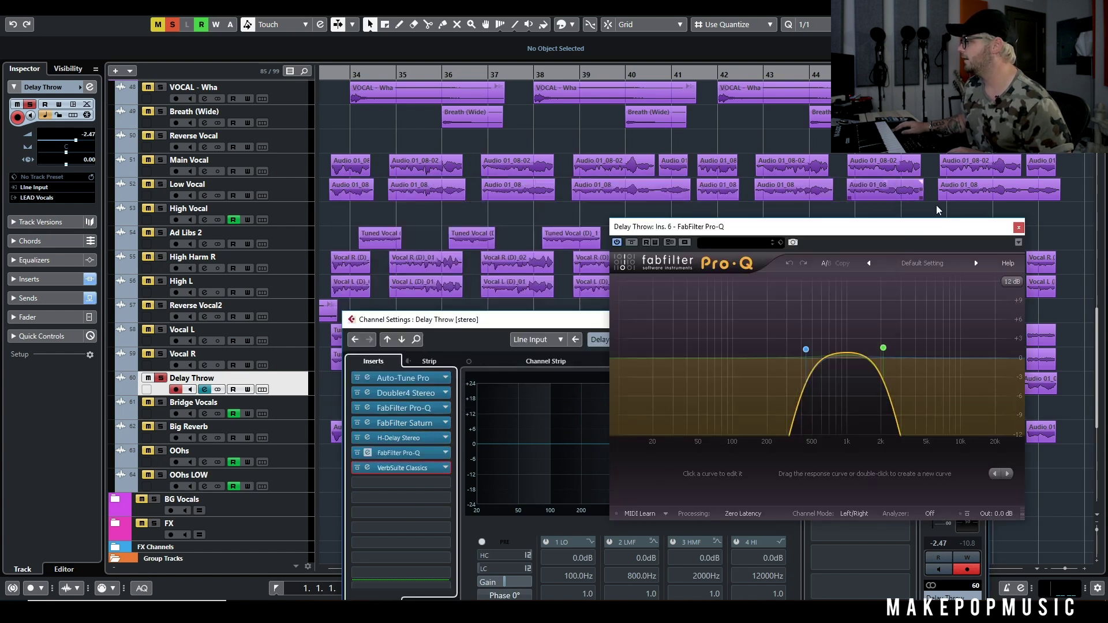
click(1018, 227)
click(980, 319)
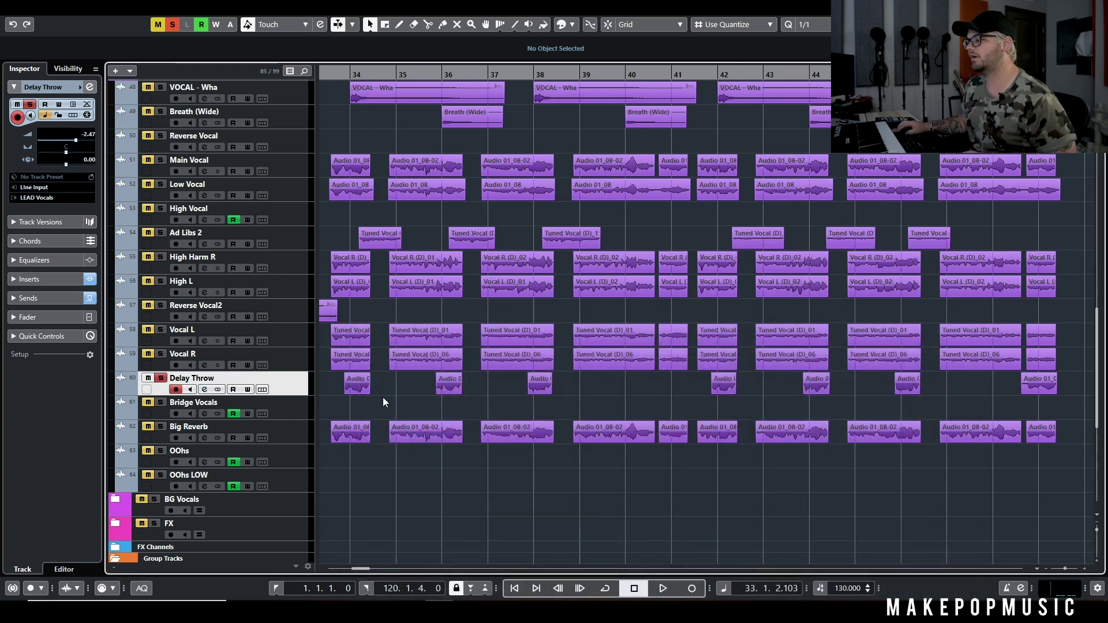
Step: Solo Main Vocal alongside Delay Throw, play from bar 33, unsolo Main Vocal during playback, and stop in bar 39
scroll(382, 402, down, 2)
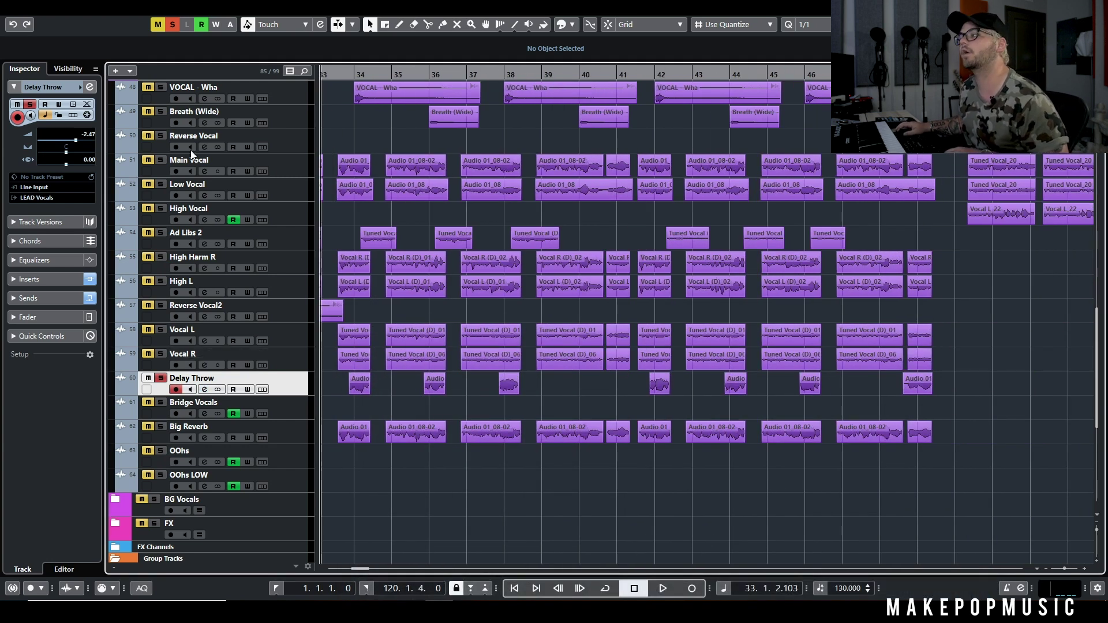
click(161, 160)
key(space)
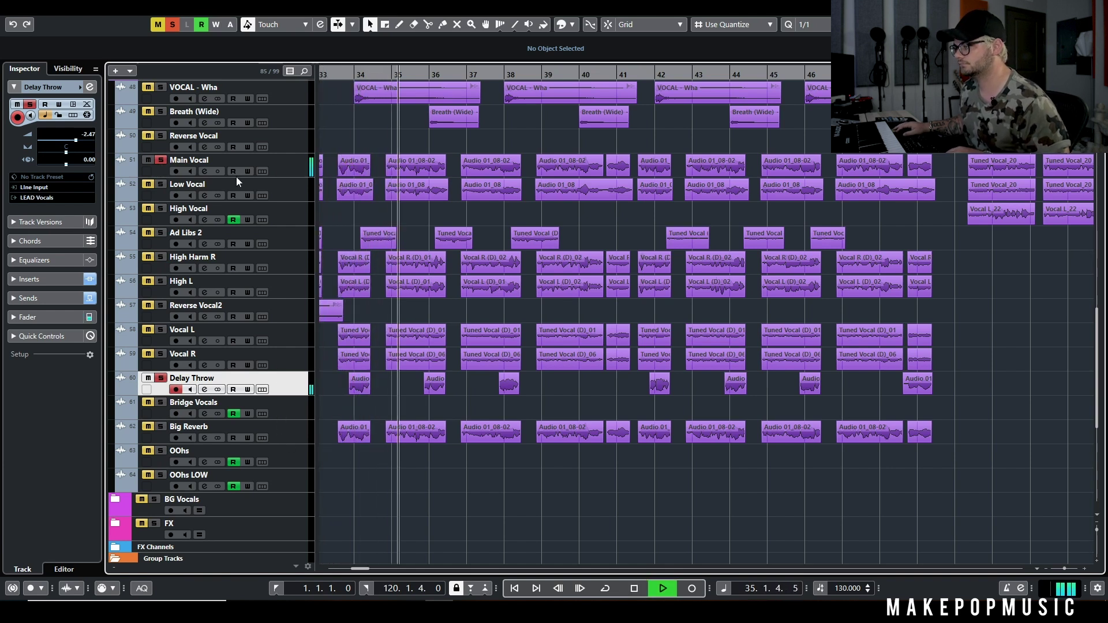
click(162, 162)
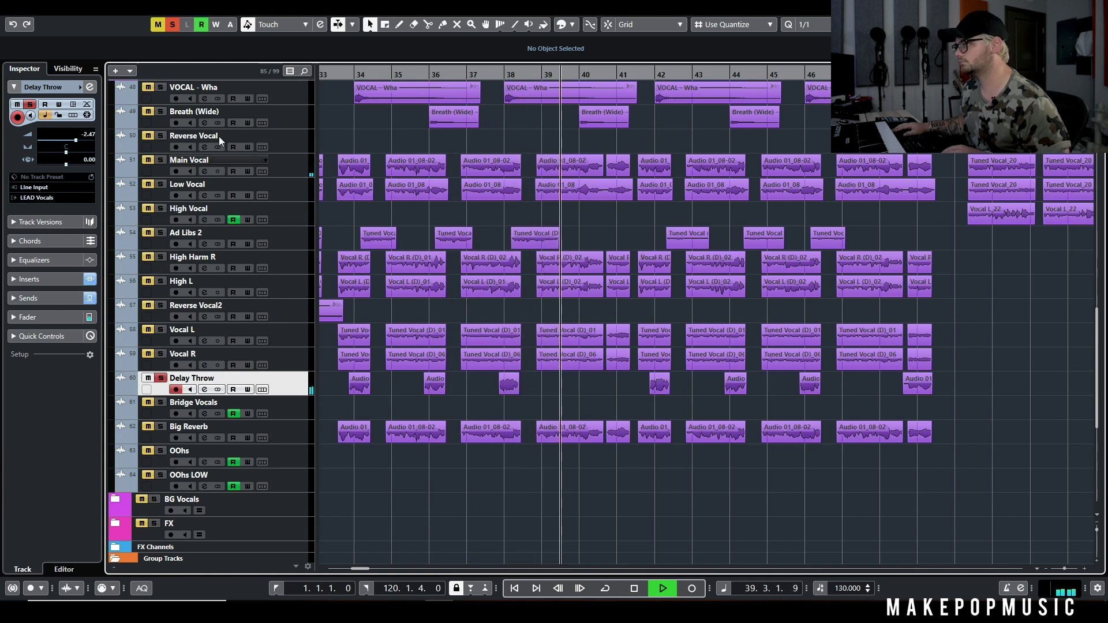
key(space)
Step: Clear all solos and play the chorus from bar 33 with Delay Throw included, stopping in bar 36
click(170, 29)
scroll(622, 341, down, 3)
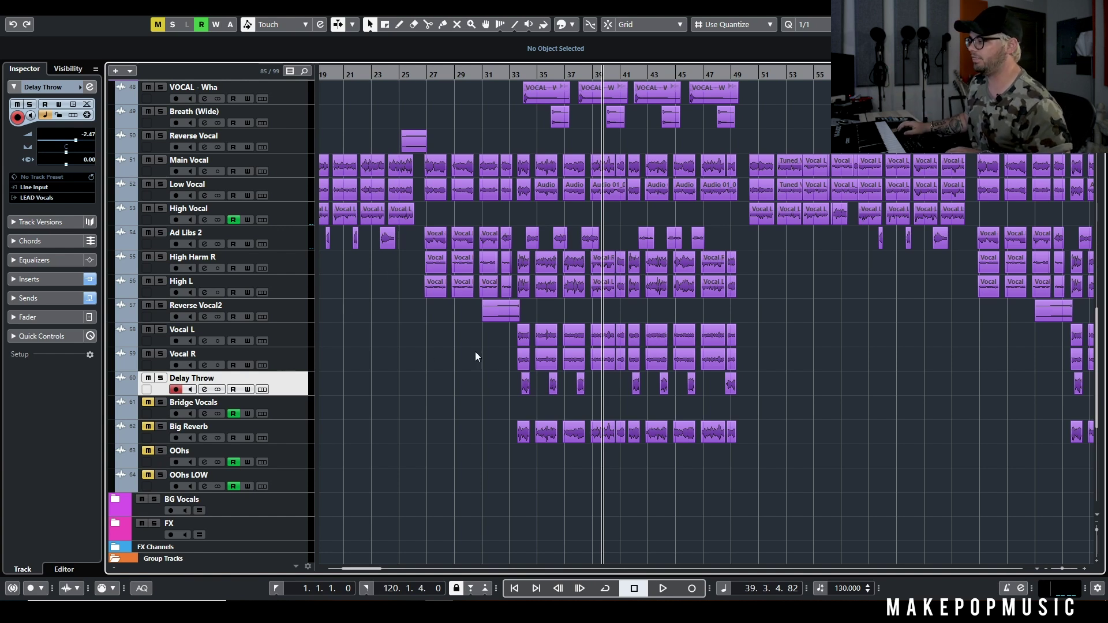
scroll(490, 371, up, 3)
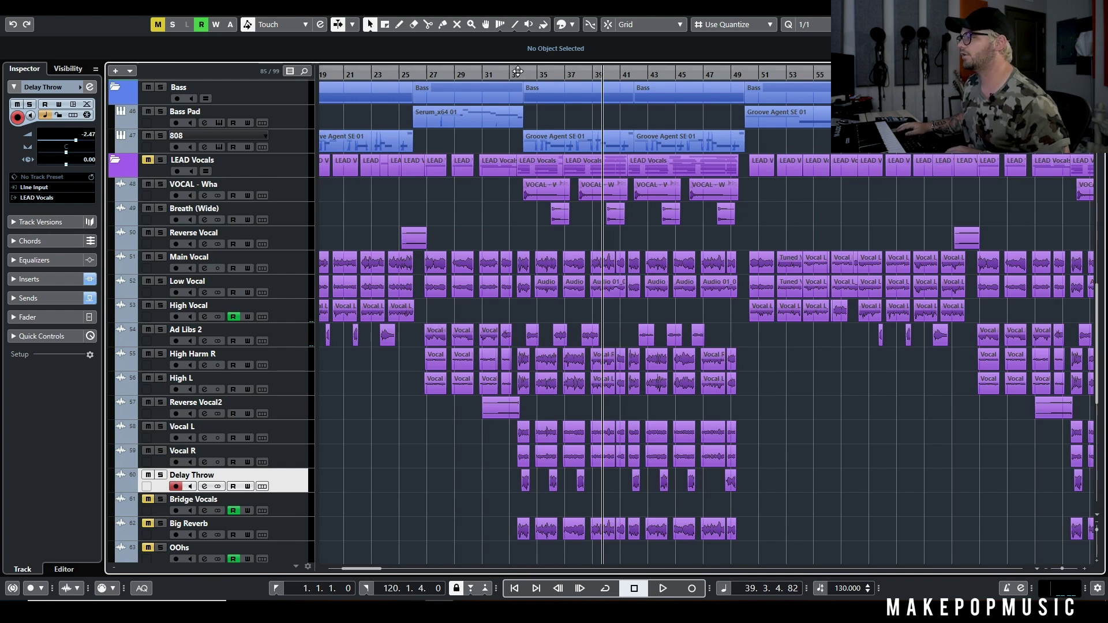
drag(515, 74, 516, 70)
scroll(182, 442, down, 3)
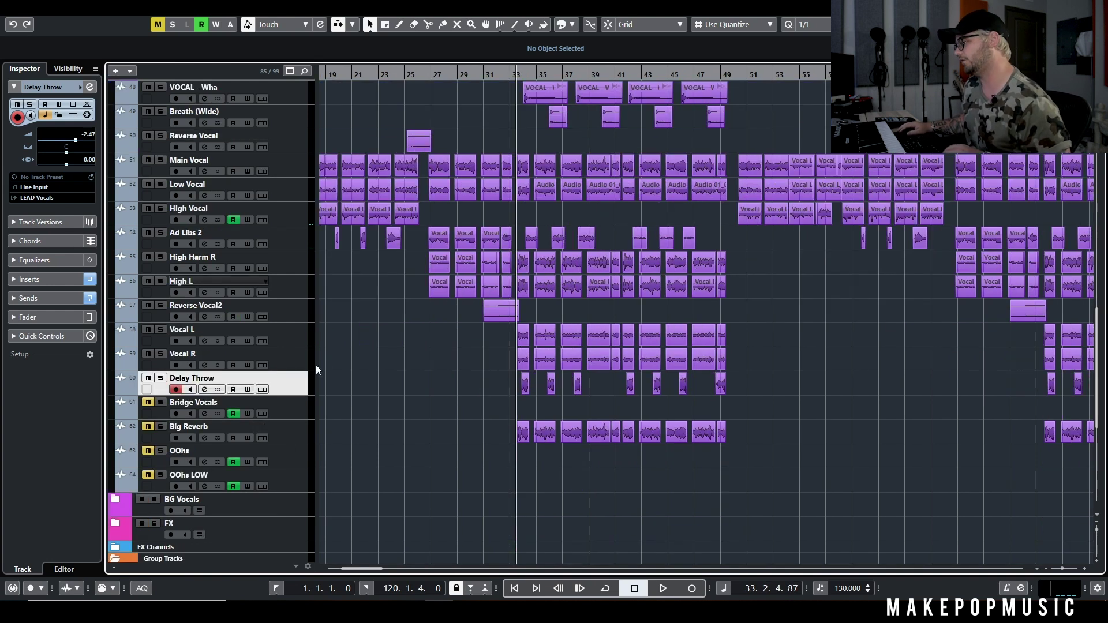
key(space)
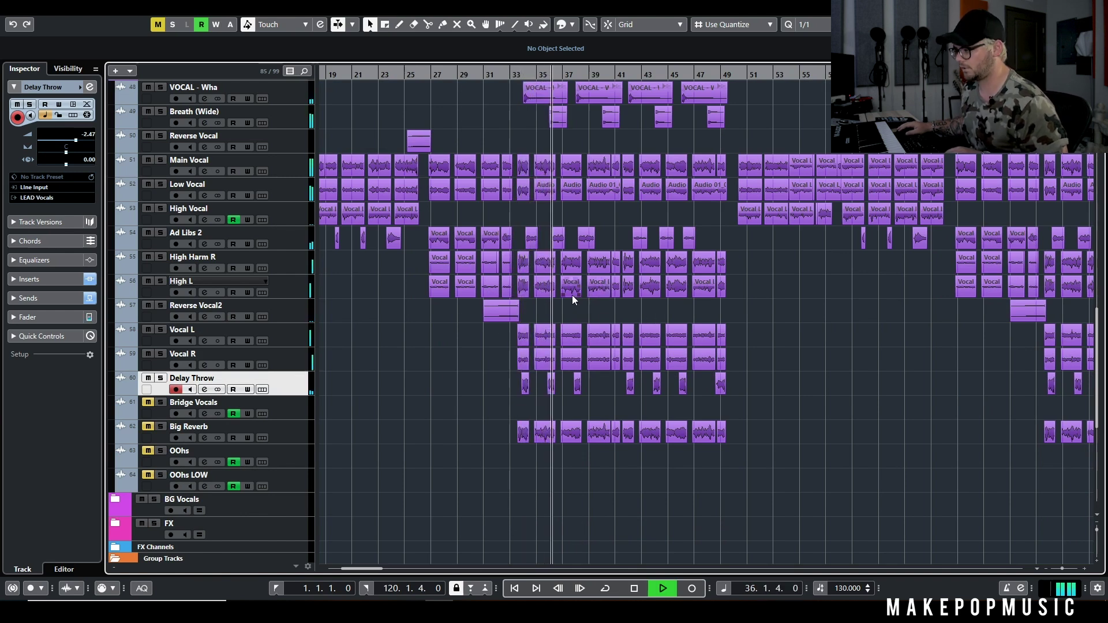
key(space)
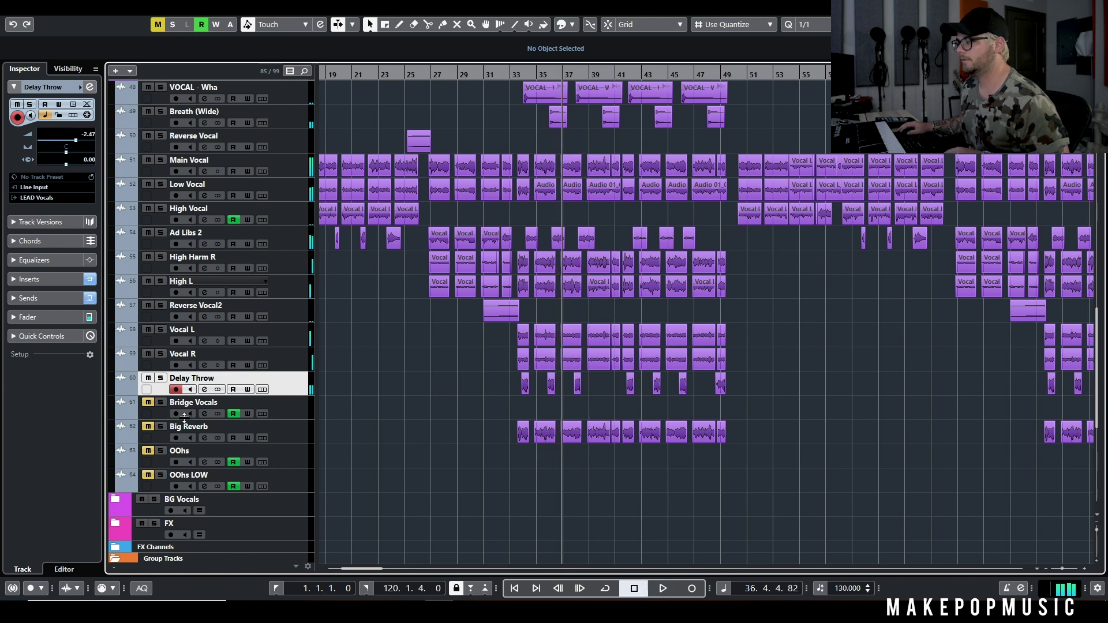
Step: Unmute Big Reverb and move it directly below Delay Throw, above Bridge Vocals
ctrl+scroll(464, 388, down, 2)
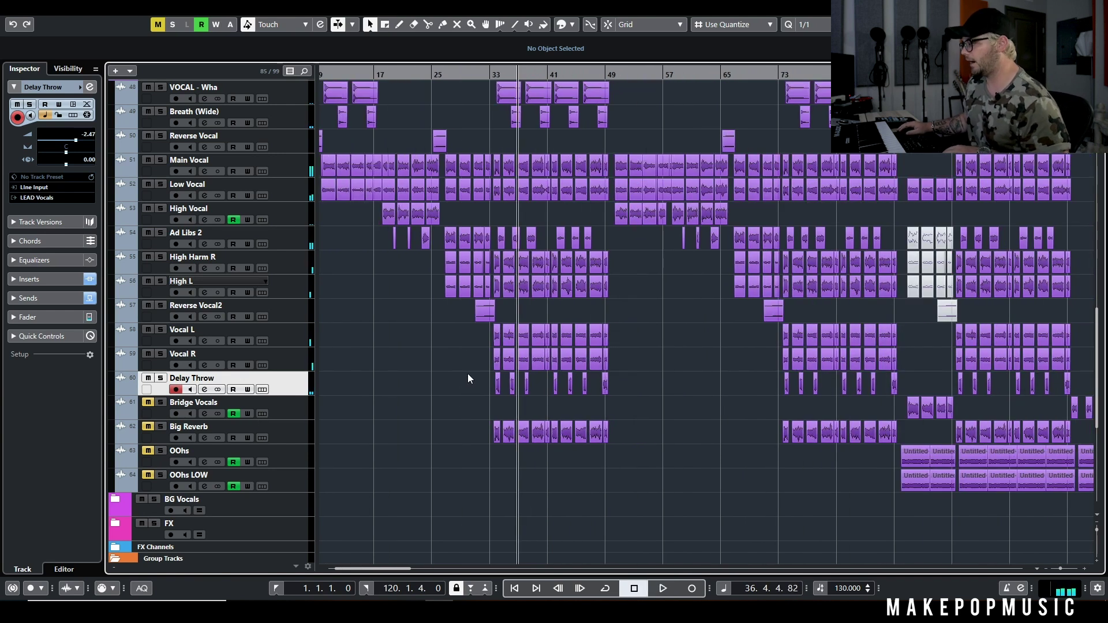
scroll(467, 378, down, 2)
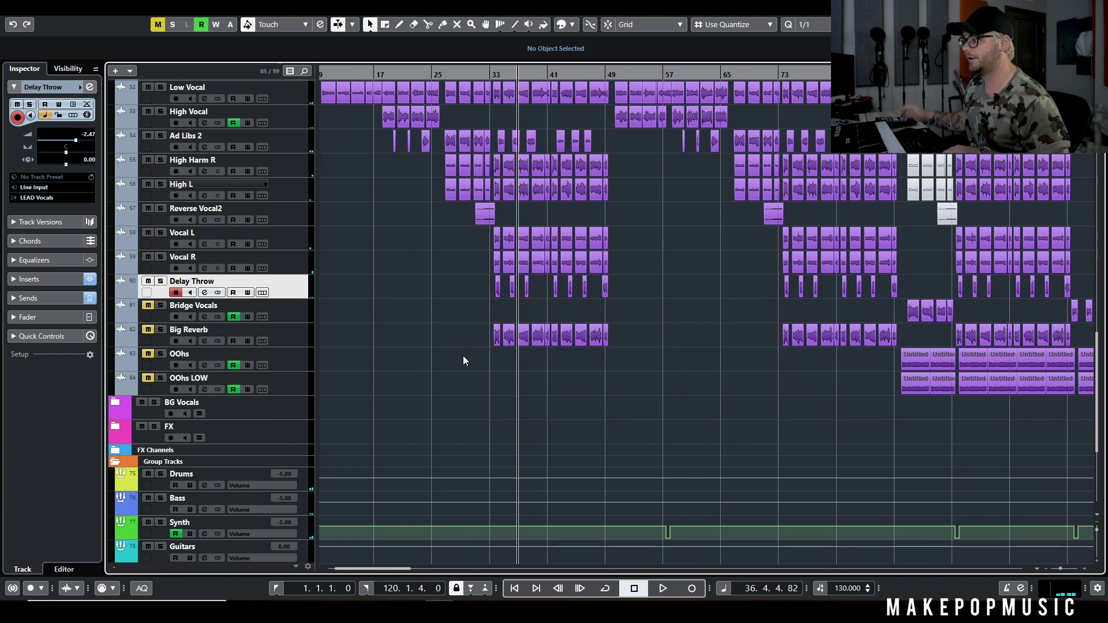
click(161, 330)
drag(161, 331, 173, 307)
click(205, 317)
click(205, 317)
click(206, 318)
click(205, 317)
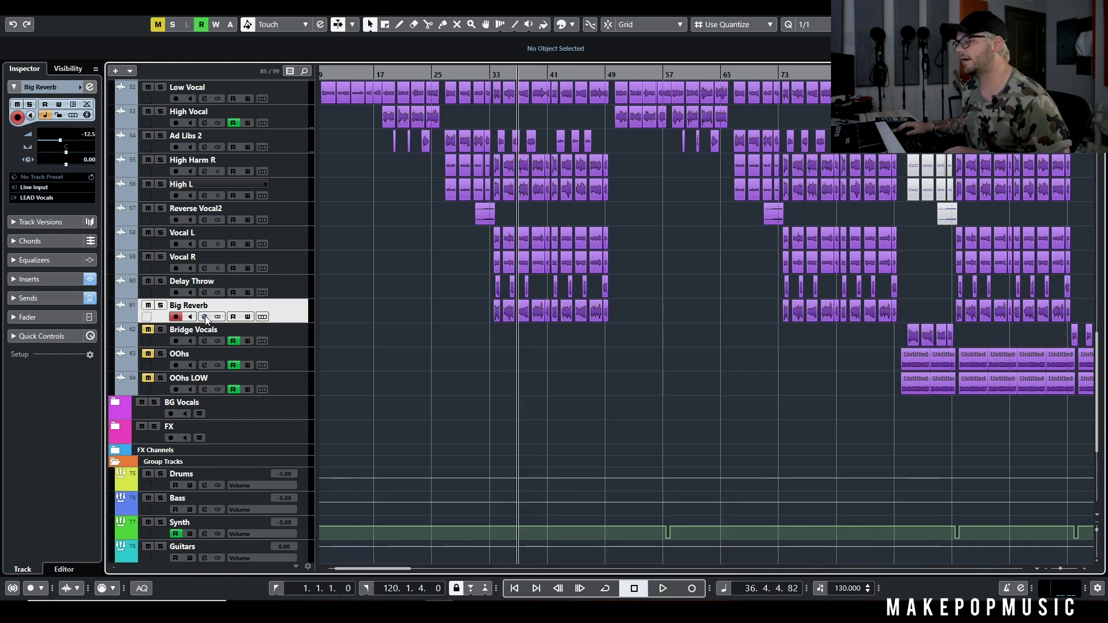
scroll(282, 282, up, 6)
scroll(347, 331, down, 6)
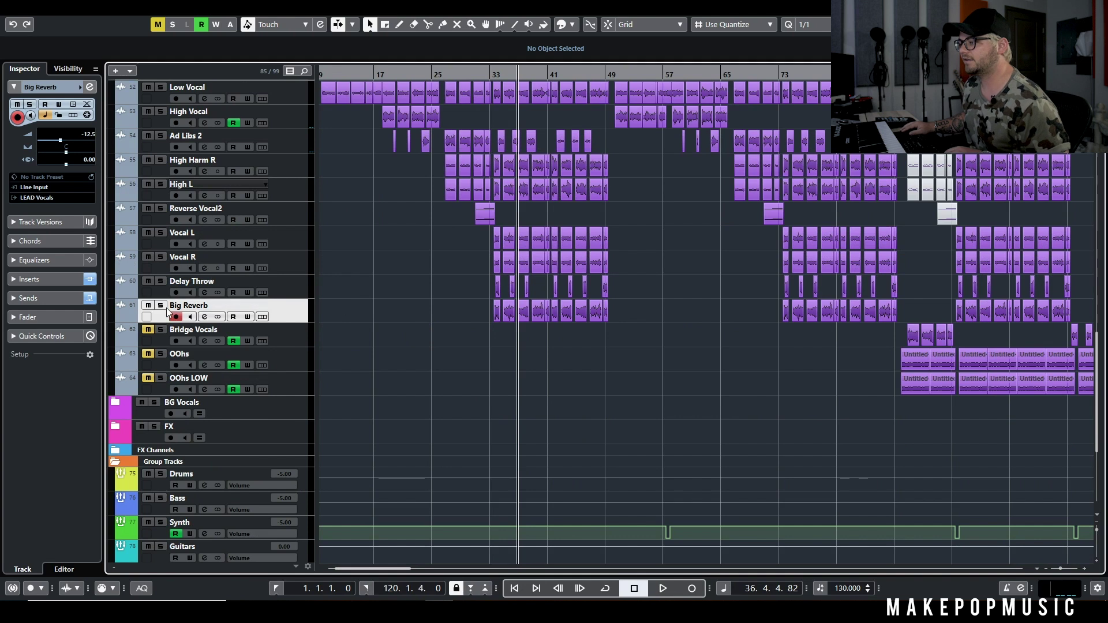
Step: Solo Big Reverb and inspect the VerbSuite Classics insert in its channel settings, then close the plug-in and channel windows
click(161, 307)
click(205, 317)
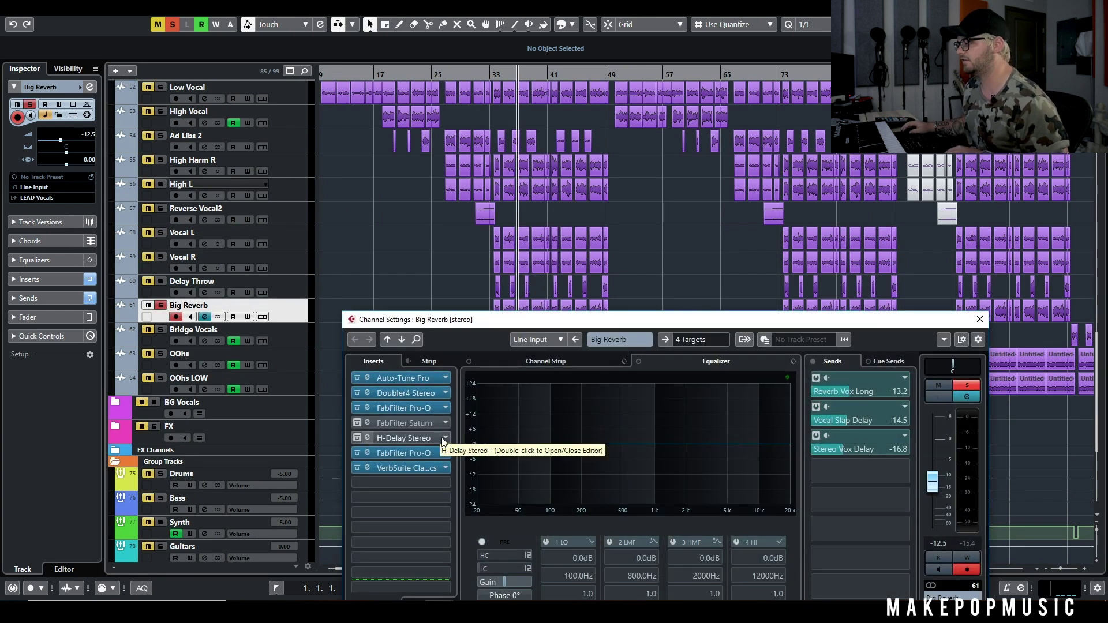
double_click(415, 468)
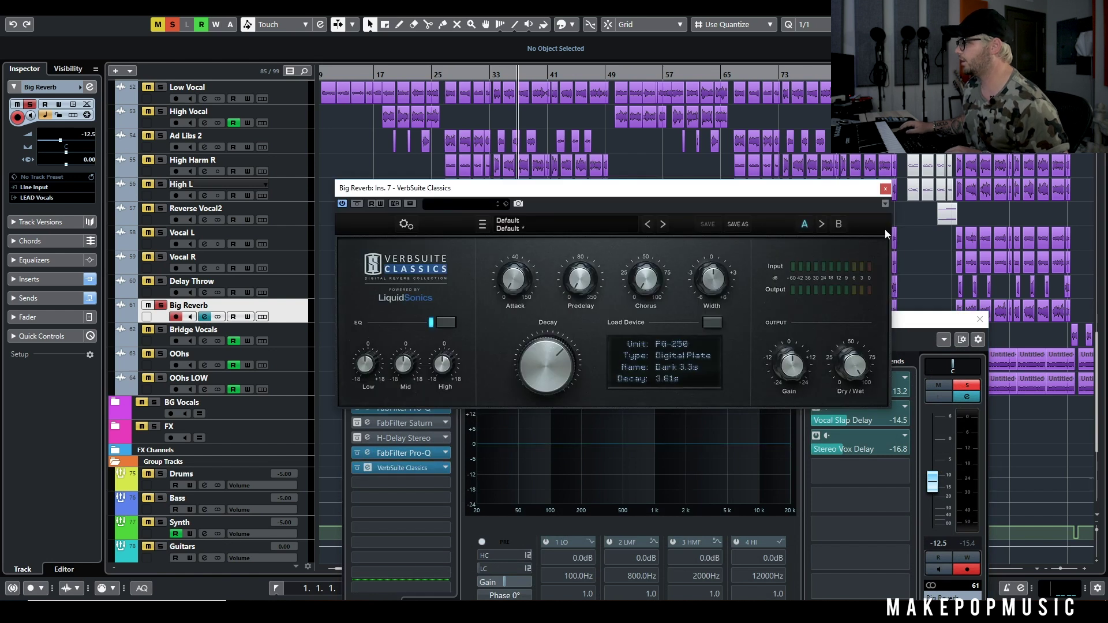
click(885, 188)
click(979, 319)
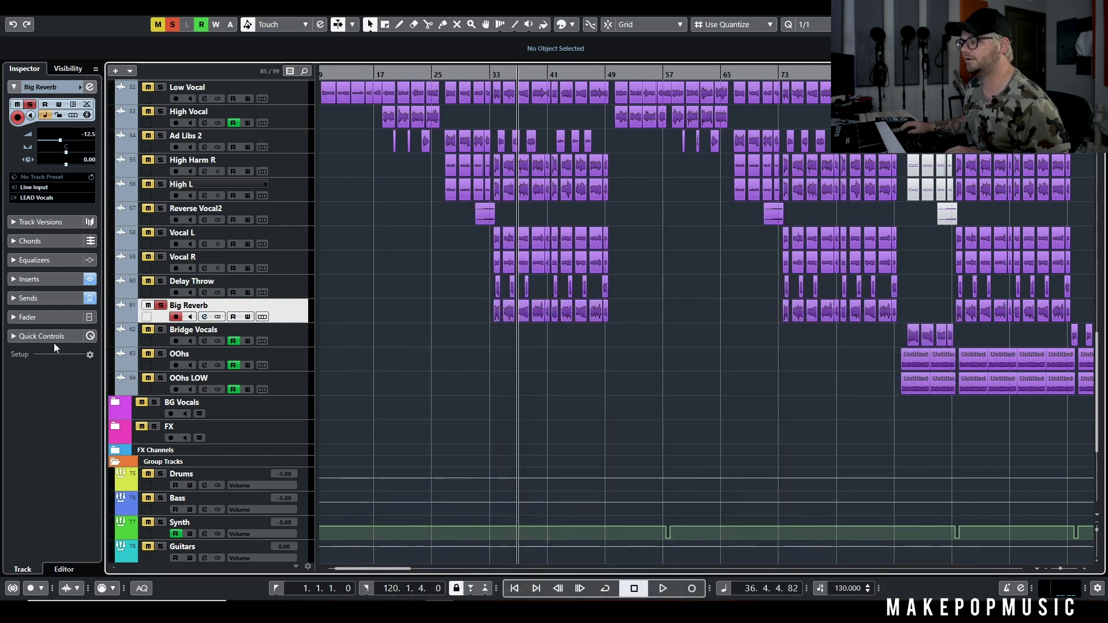
click(205, 316)
click(205, 316)
Step: Play the soloed Big Reverb track from bar 33 and stop in bar 34
click(490, 91)
scroll(190, 178, up, 3)
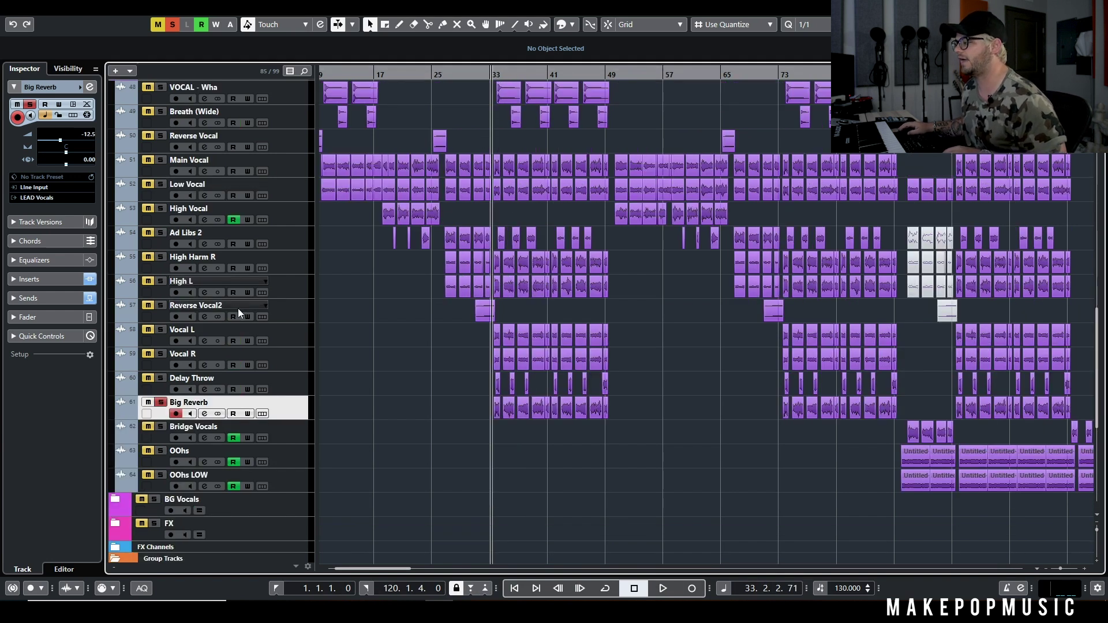
key(space)
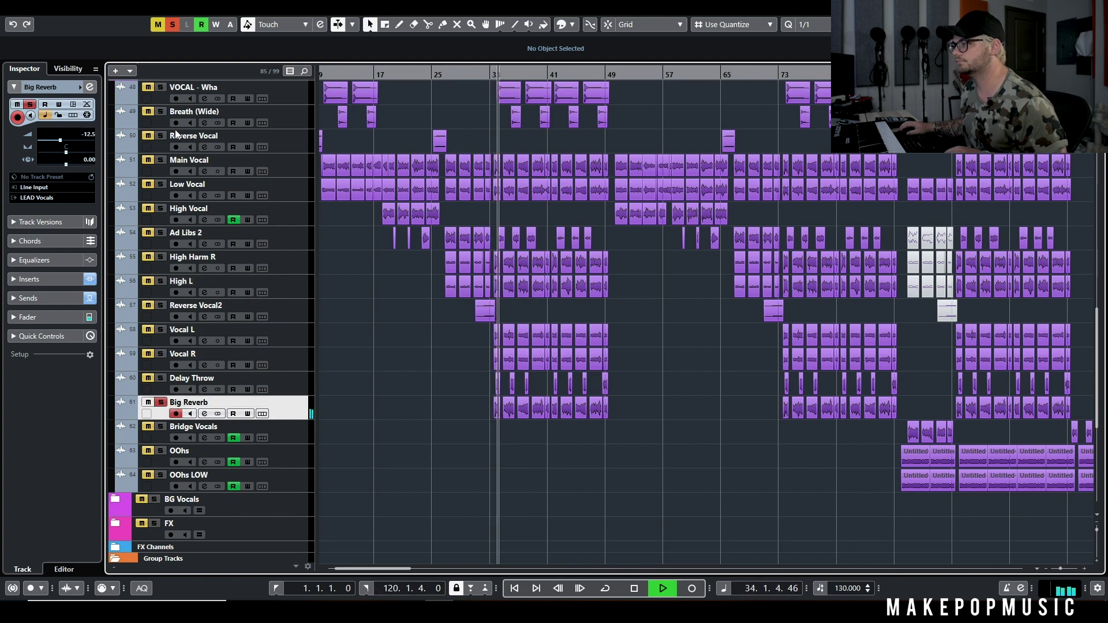
scroll(176, 134, up, 6)
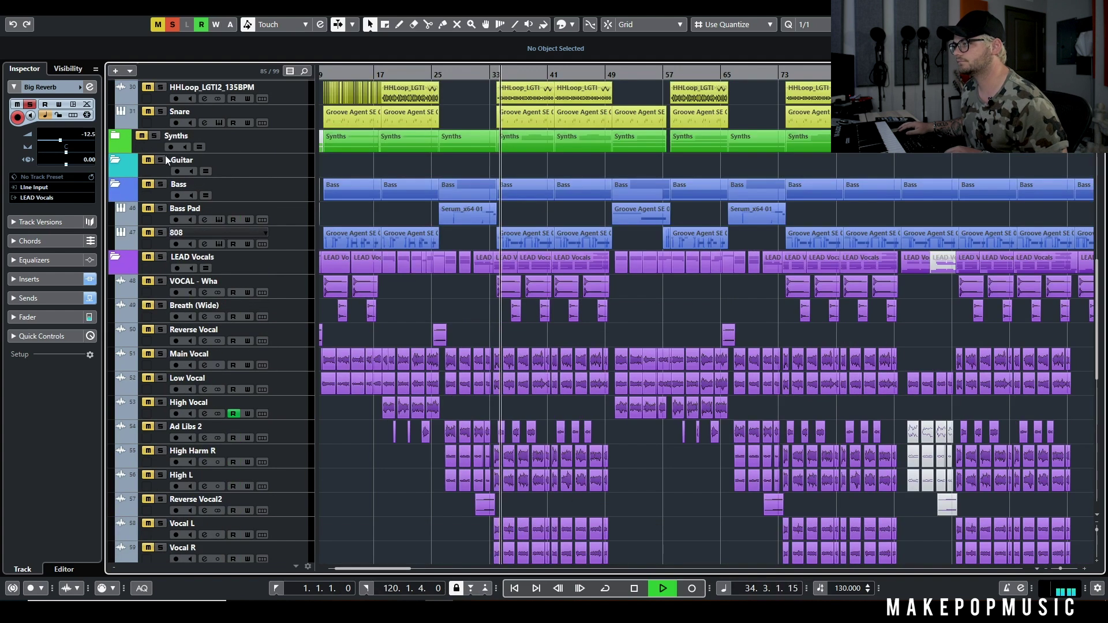
key(space)
Step: Clear all solos and play the full chorus from bar 33 with Big Reverb included, stopping in bar 36
click(170, 25)
click(495, 136)
scroll(546, 135, down, 8)
key(space)
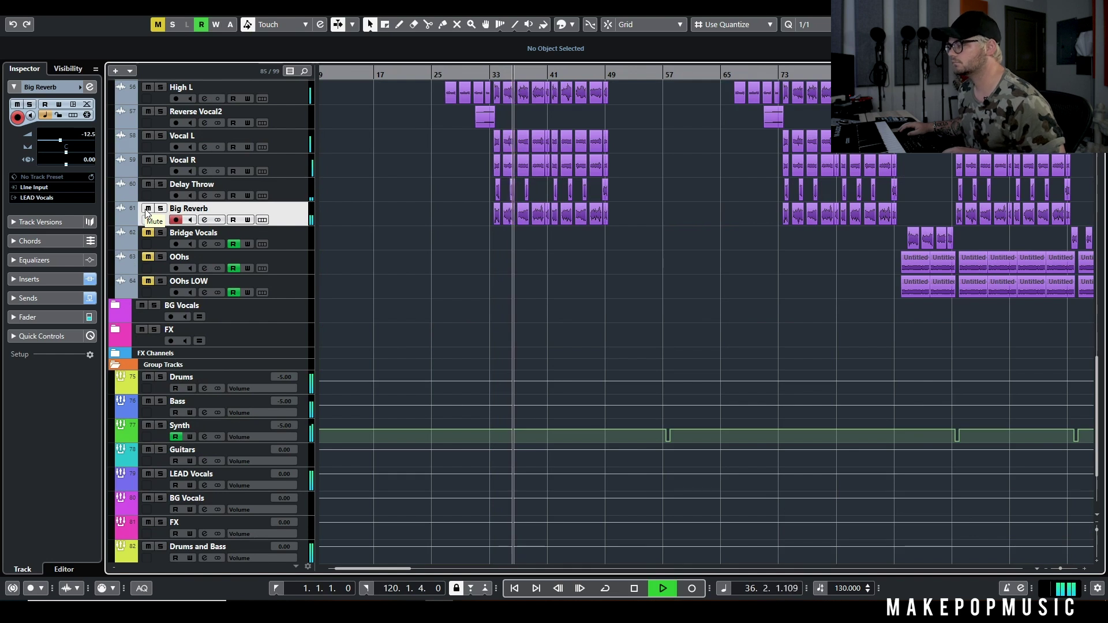
key(space)
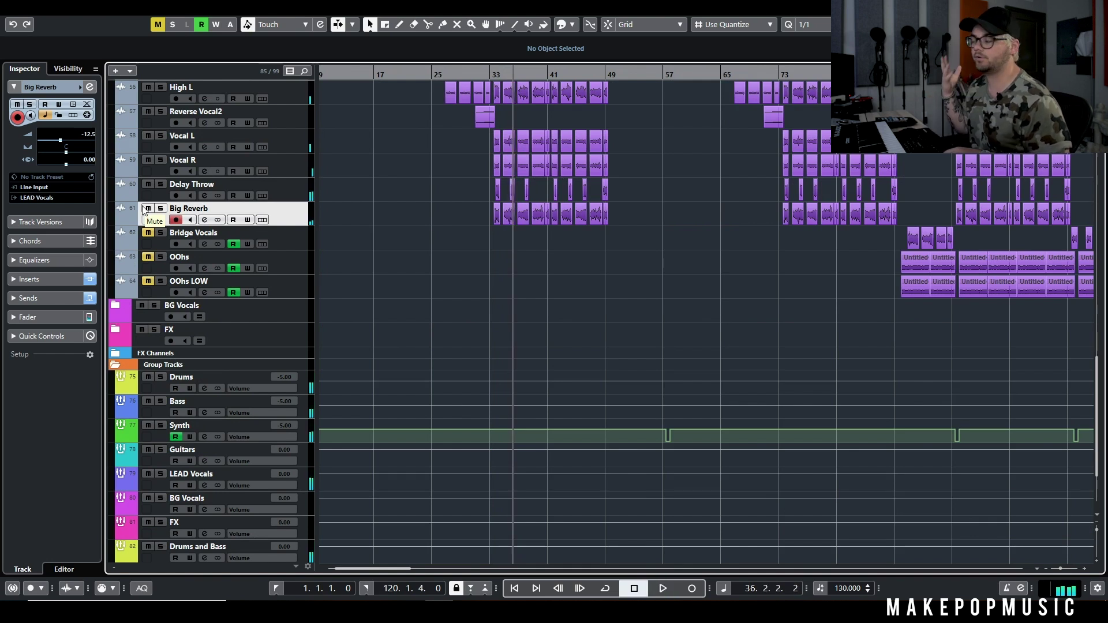
Step: Compare the chorus with Big Reverb muted from bar 36 to 38, then unmuted from bar 38 to 41
click(147, 211)
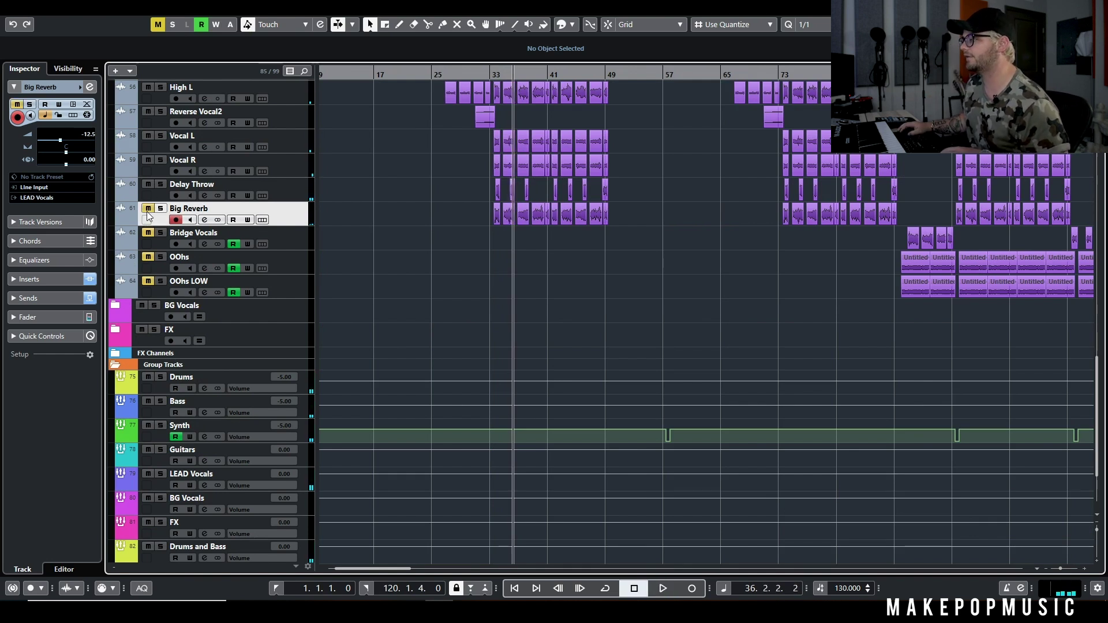
key(space)
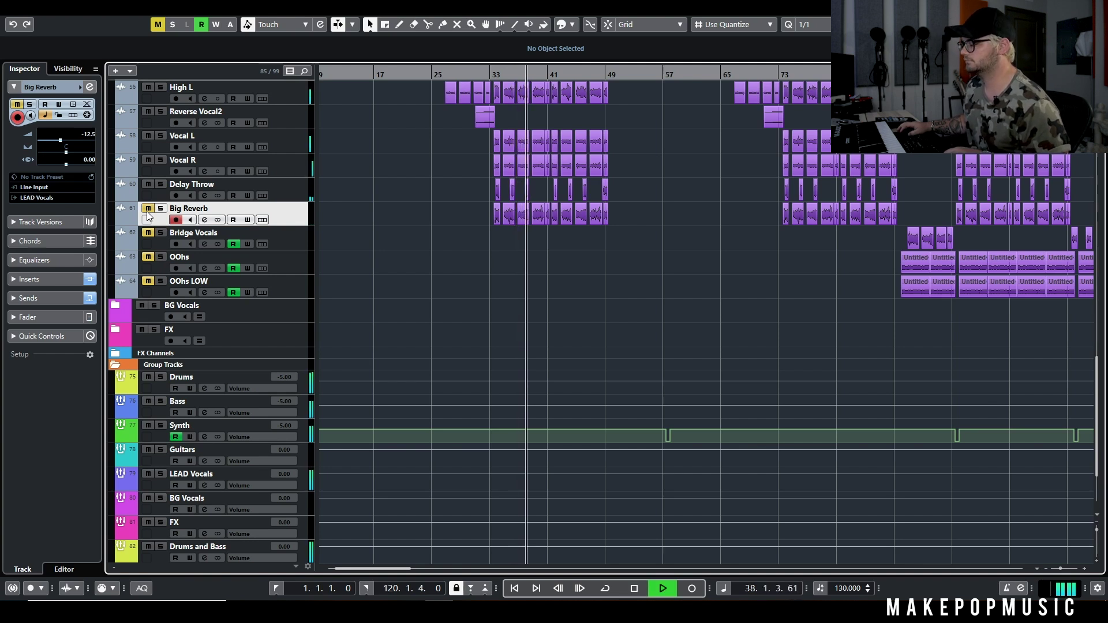
key(space)
click(148, 210)
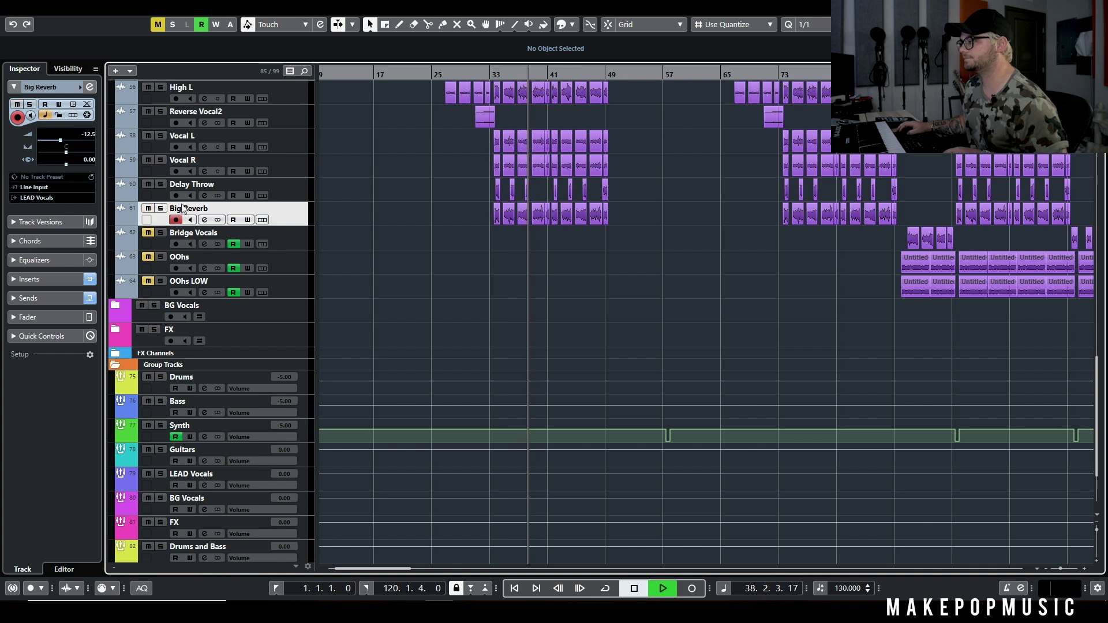
key(space)
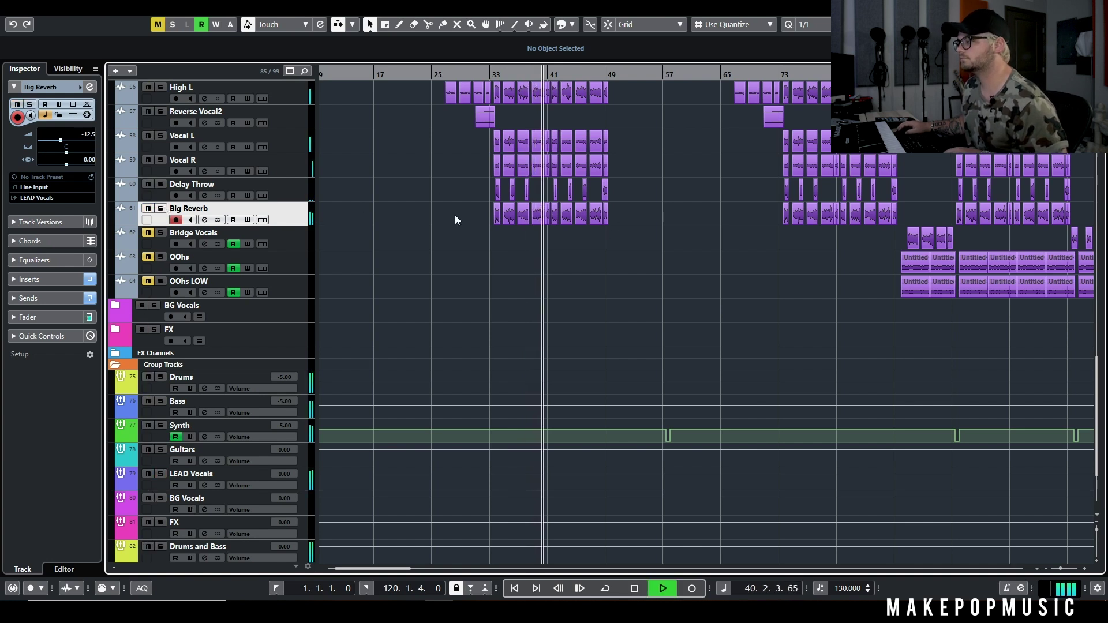
scroll(623, 210, up, 4)
key(space)
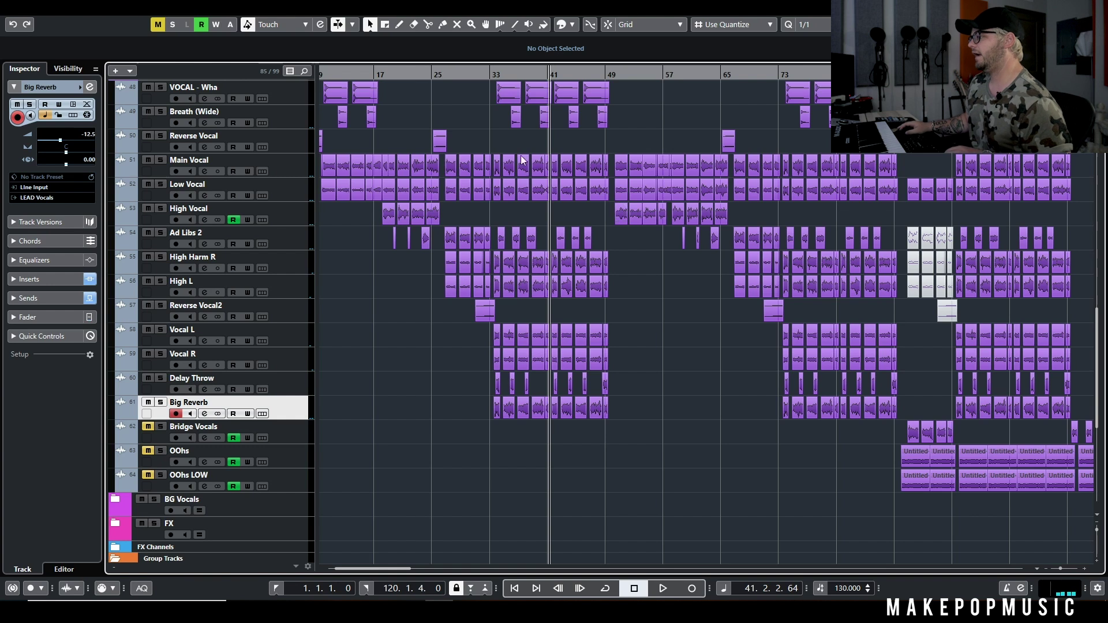
Step: Review the vocal arrangement across the whole song, then play the second verse from about bar 55 in the full mix and stop
key(g)
key(g)
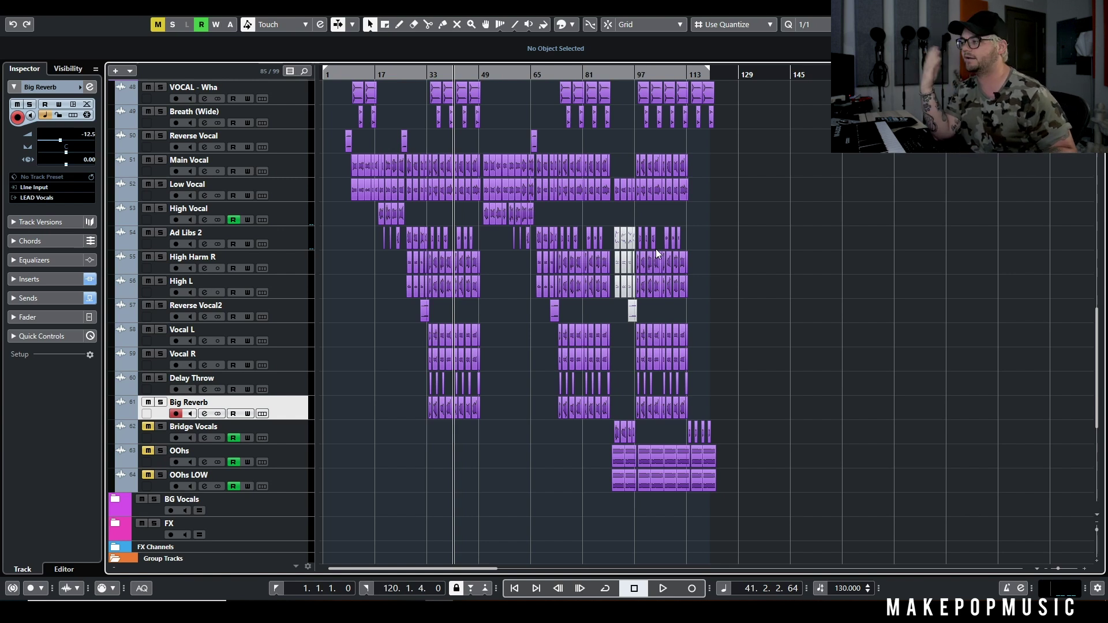
scroll(705, 238, up, 2)
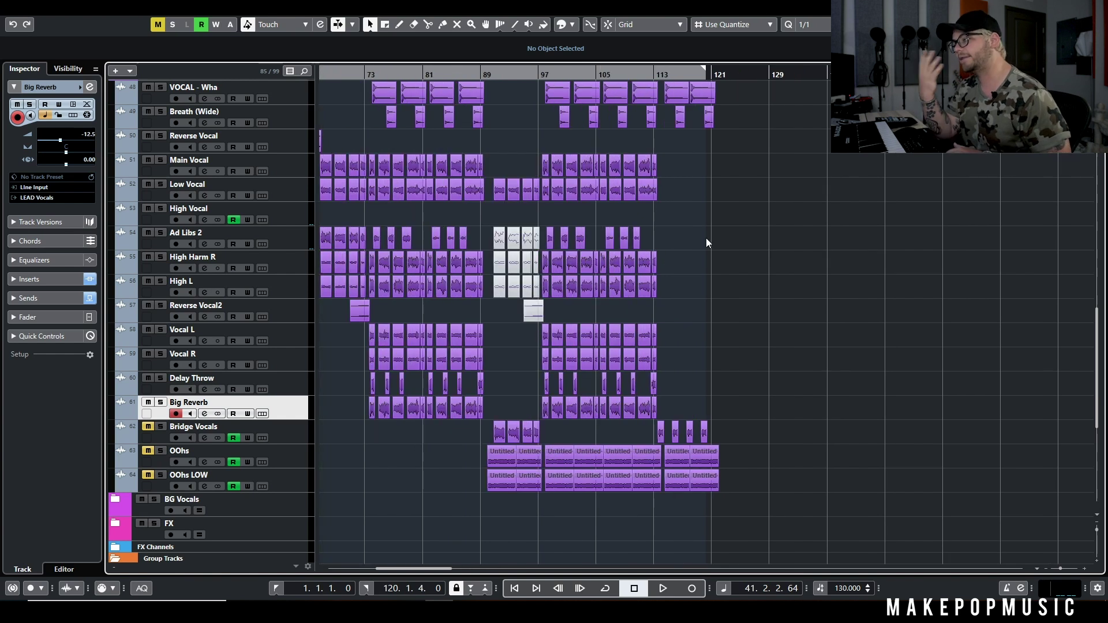
scroll(438, 92, left, 5)
scroll(508, 157, right, 3)
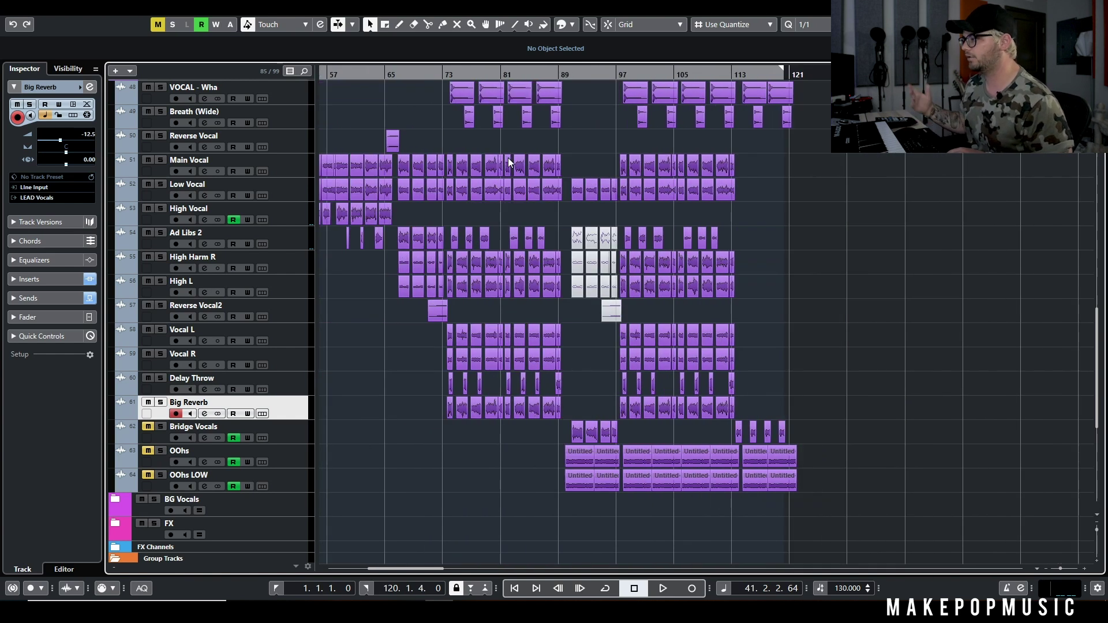
scroll(507, 158, left, 2)
scroll(466, 164, up, 3)
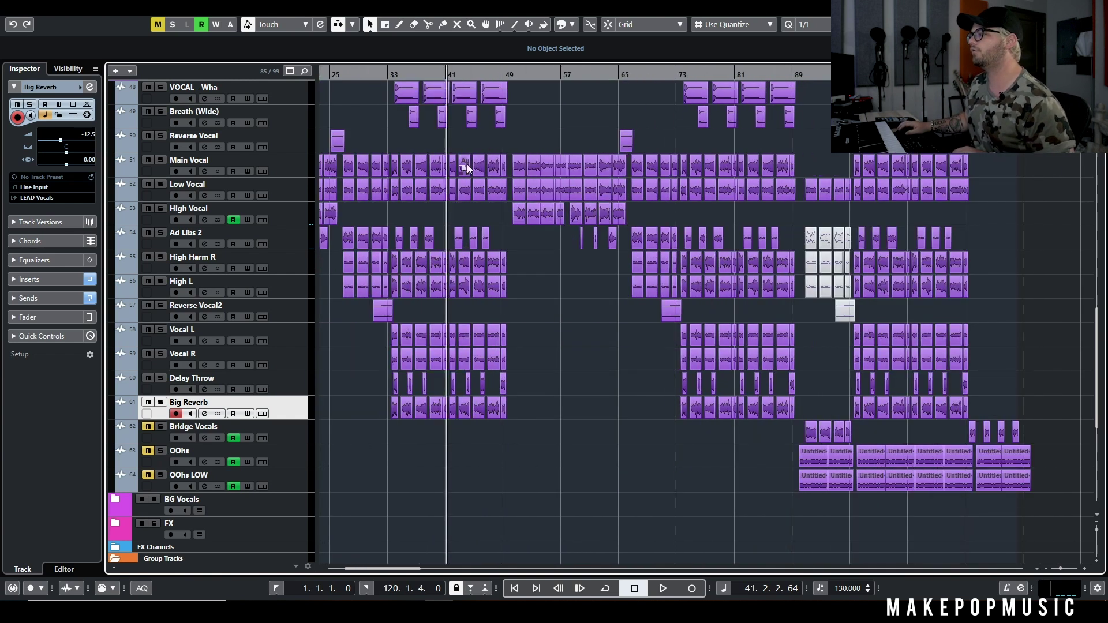
scroll(595, 96, up, 4)
click(566, 74)
key(space)
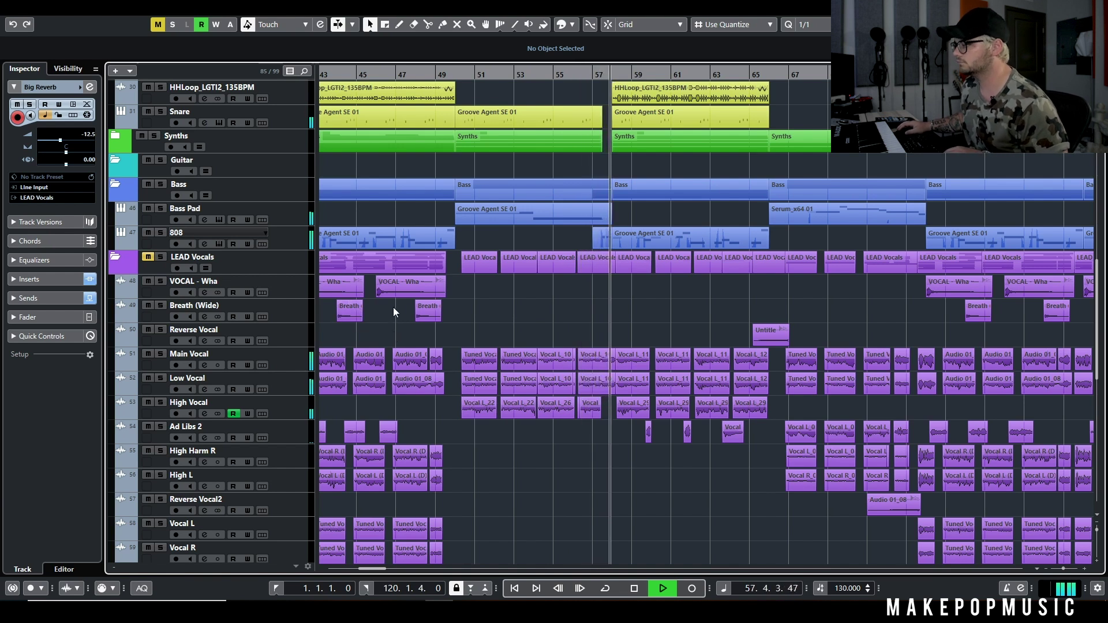
key(space)
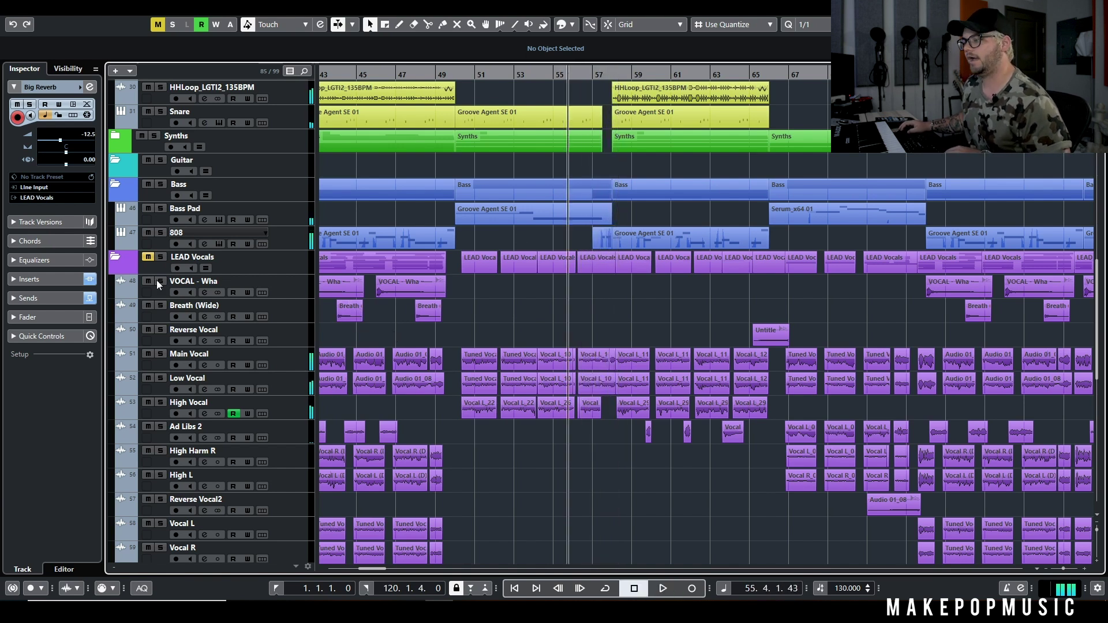
Step: Solo Main Vocal and play the second verse from bar 55, stopping in bar 58
click(161, 353)
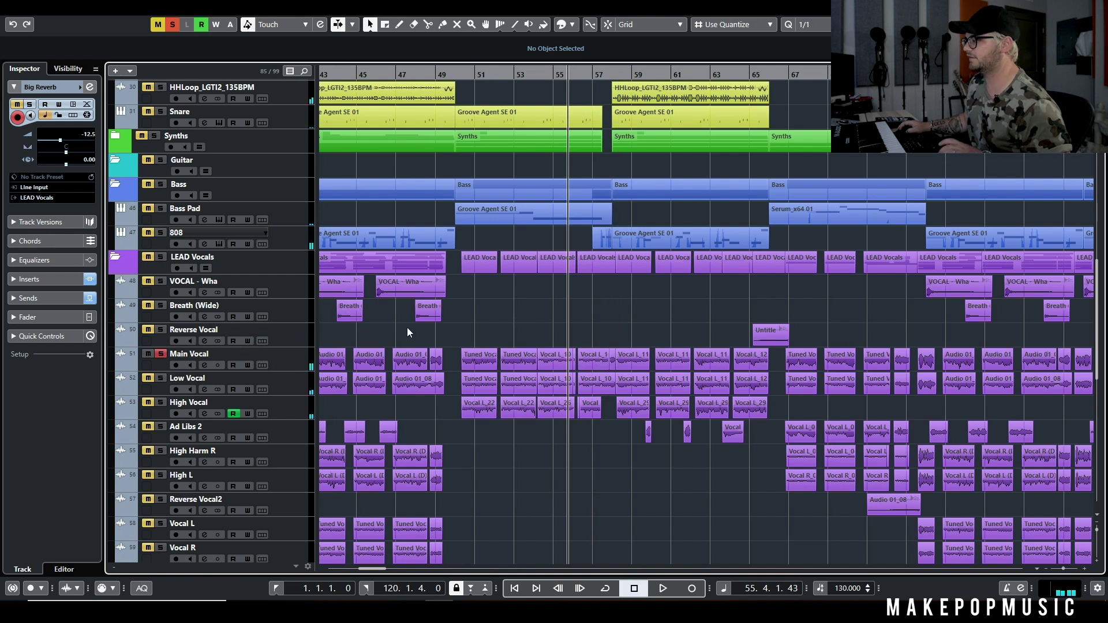
key(space)
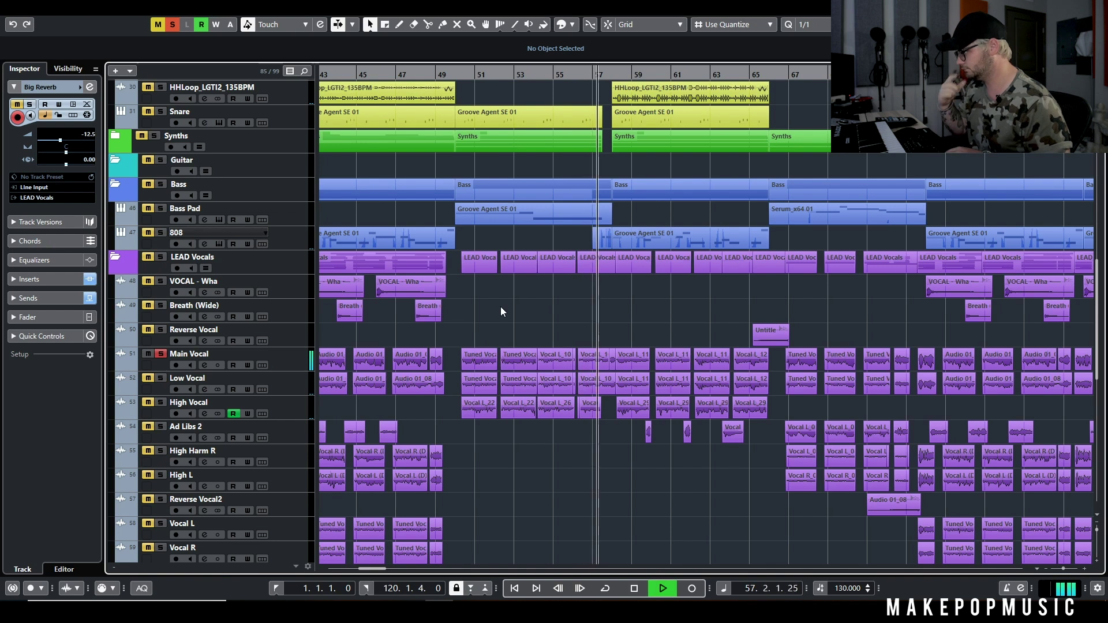
key(space)
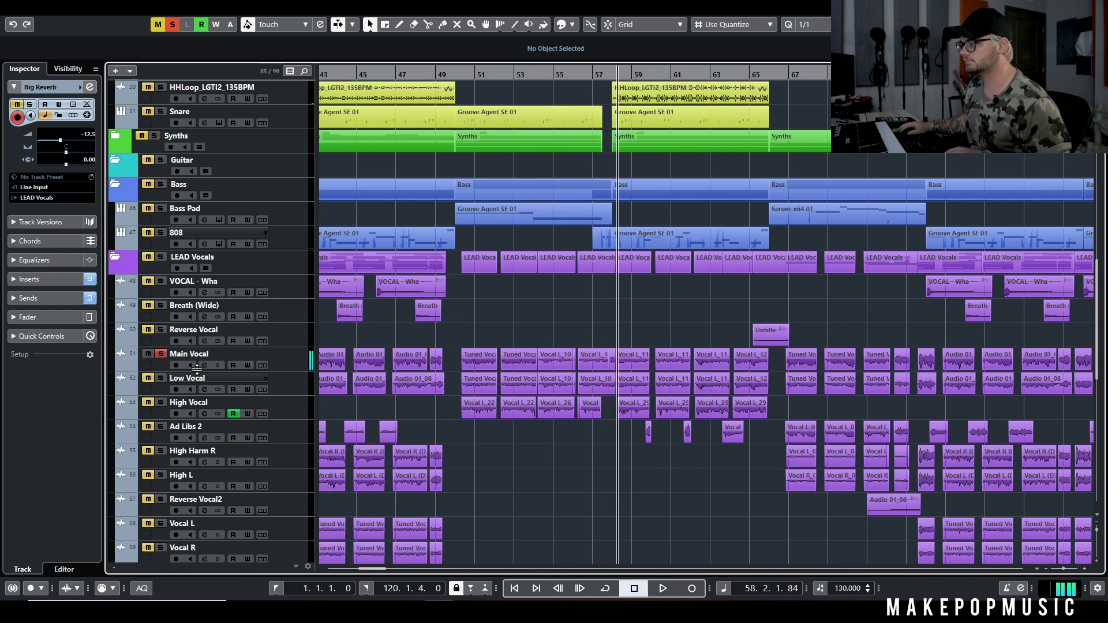
Step: Raise the Throat setting in Main Vocal's Auto-Tune Pro to about 135 during playback from bar 55, close its windows, and stop
click(204, 366)
click(418, 378)
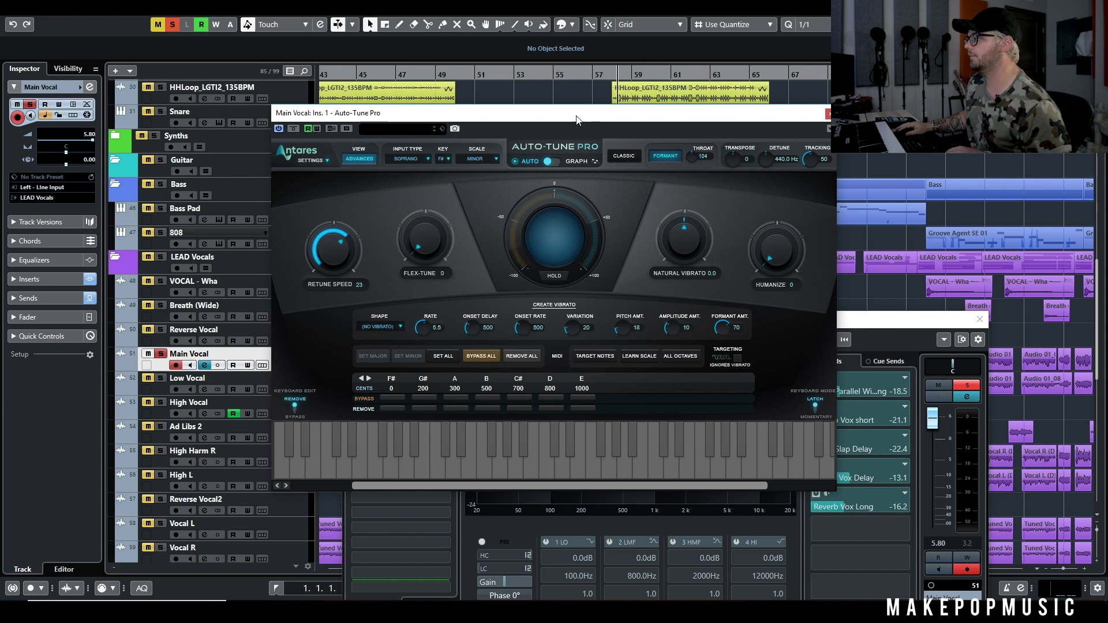
drag(577, 119, 465, 144)
key(space)
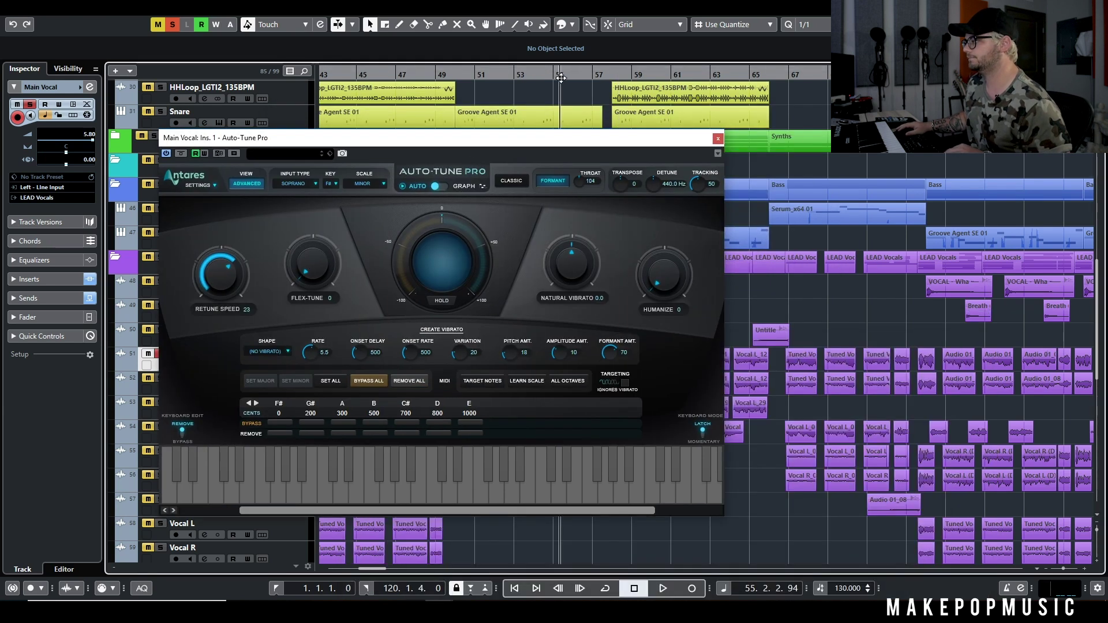
scroll(573, 192, down, 8)
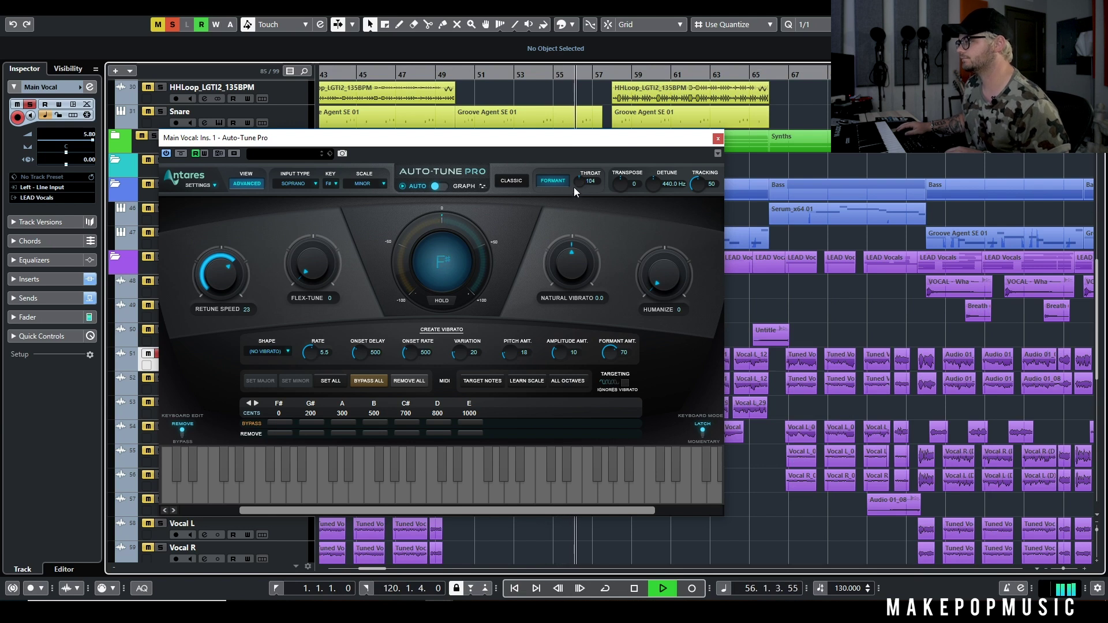
drag(571, 193, 591, 153)
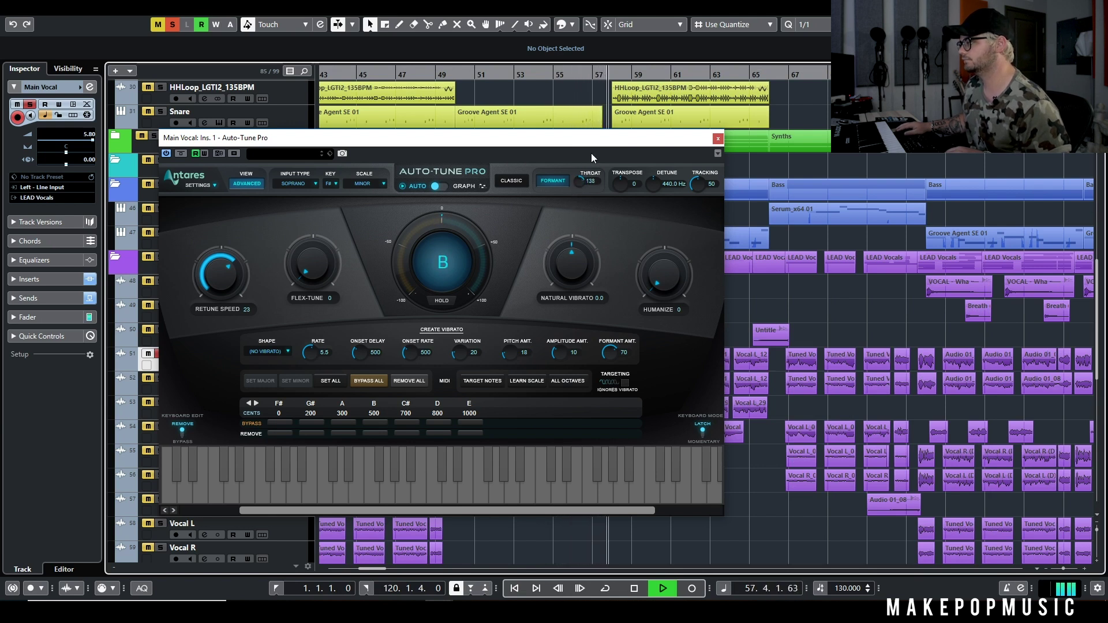
click(717, 138)
key(space)
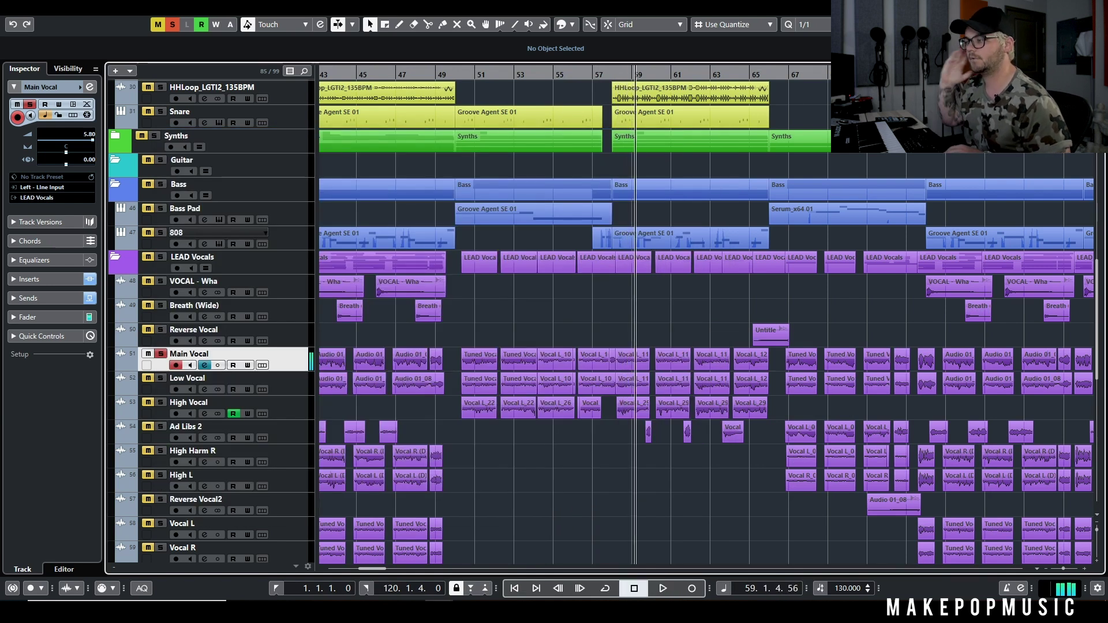
Step: Clear all solos and play the second verse from bar 53 in the full mix, stopping in bar 58
click(171, 24)
click(535, 75)
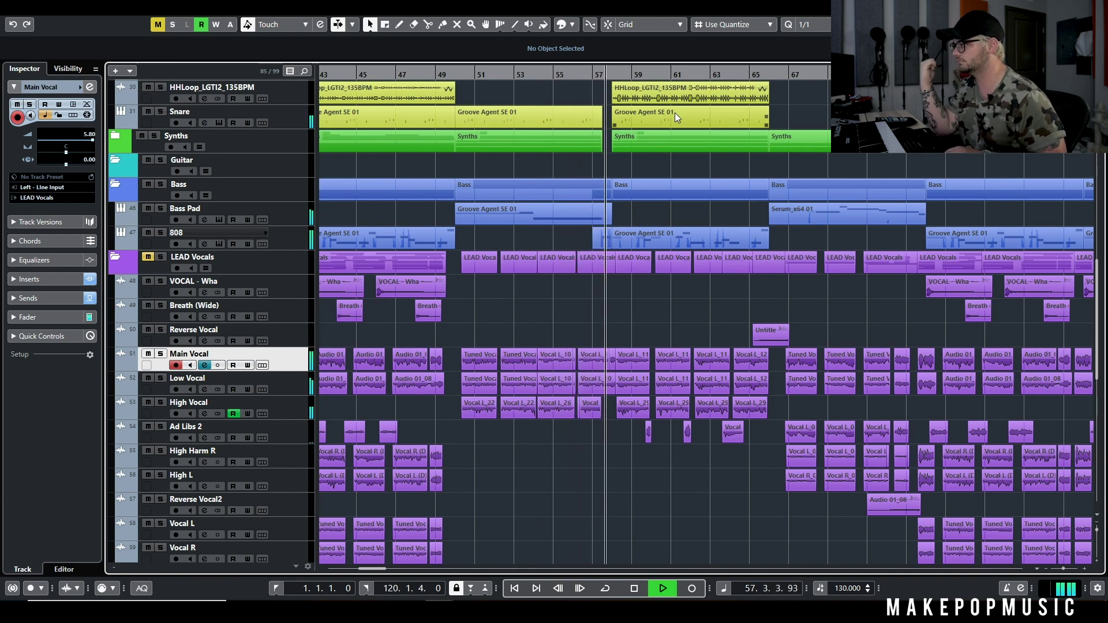
key(space)
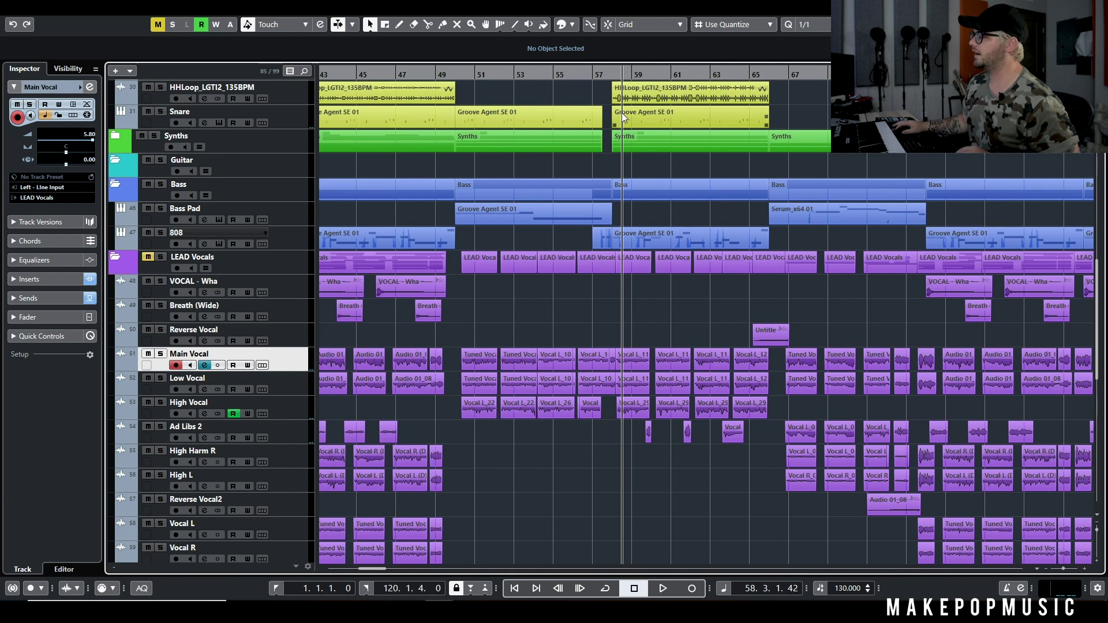
Step: Place the playhead at bar 91 for the bridge and unmute the Bridge Vocals track
key(g)
key(g)
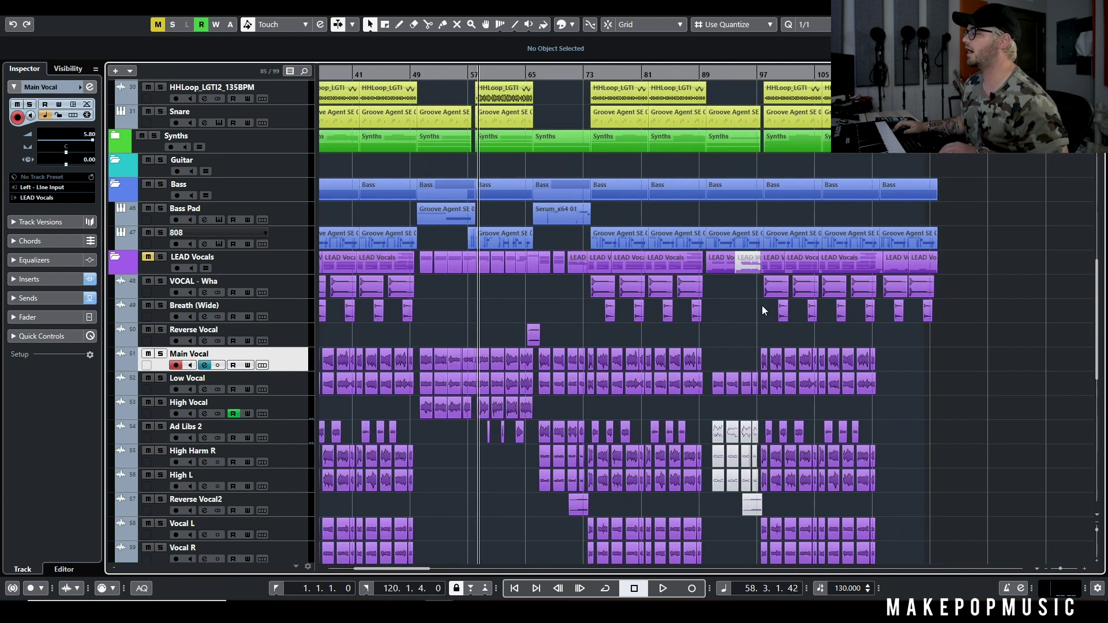
drag(713, 75, 714, 77)
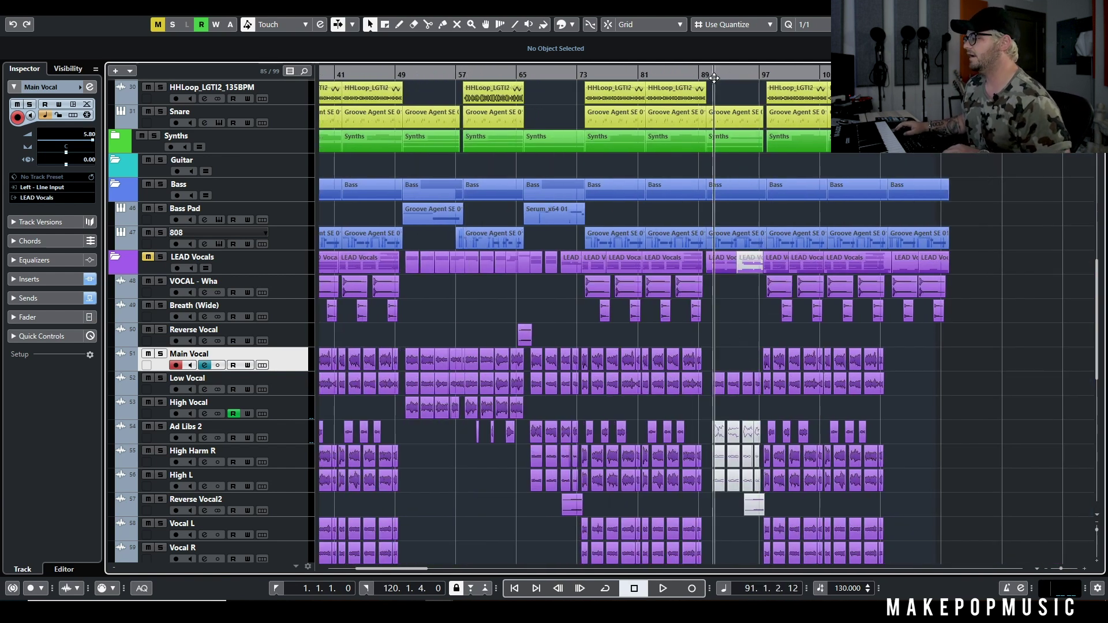
key(g)
scroll(736, 337, down, 6)
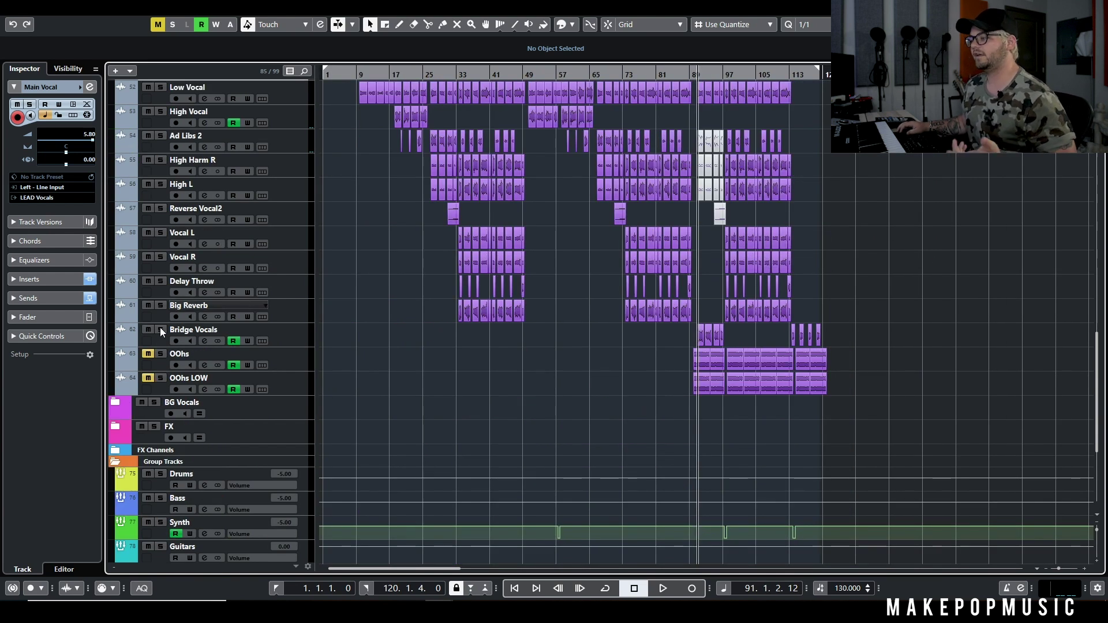
Step: Review the inserts and sends in the Bridge Vocals channel settings, solo the track, and reopen its channel settings
click(204, 341)
drag(428, 343, 387, 390)
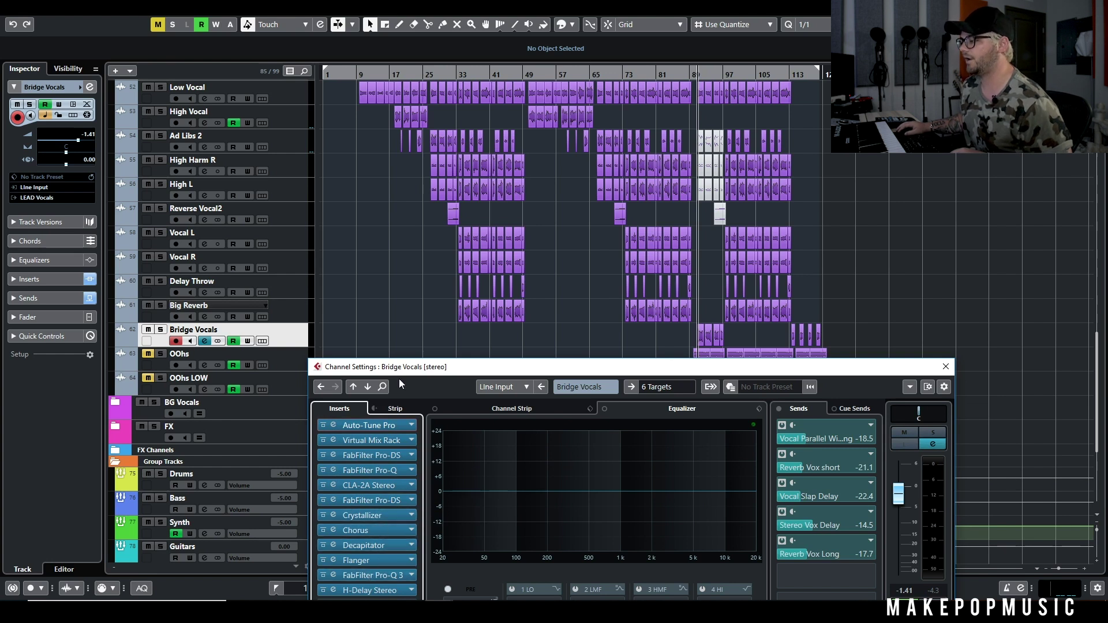
click(160, 330)
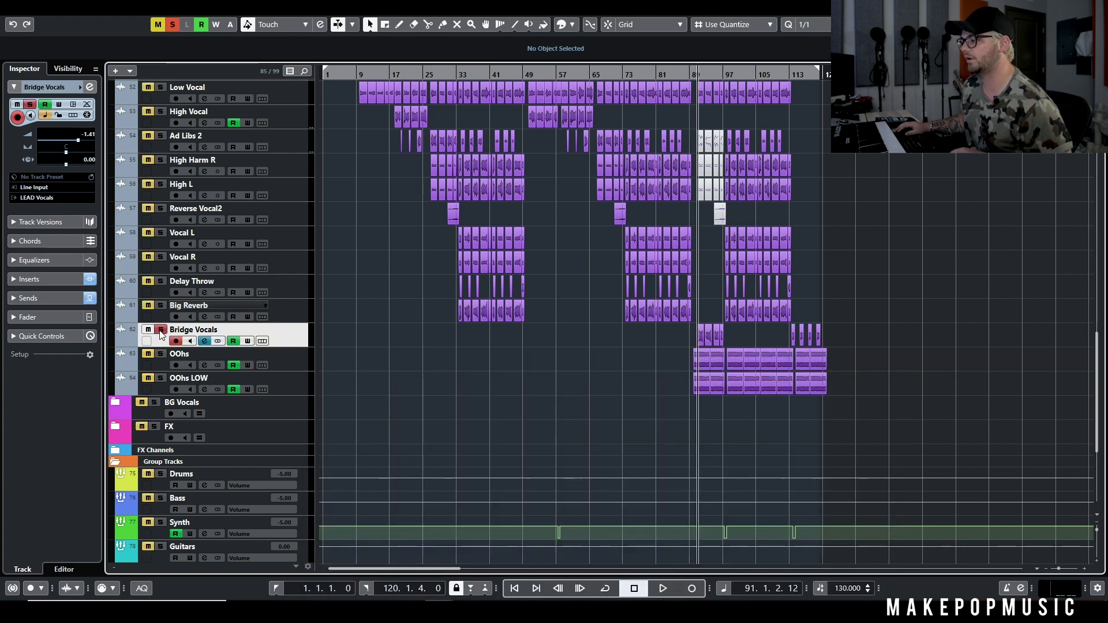
click(205, 342)
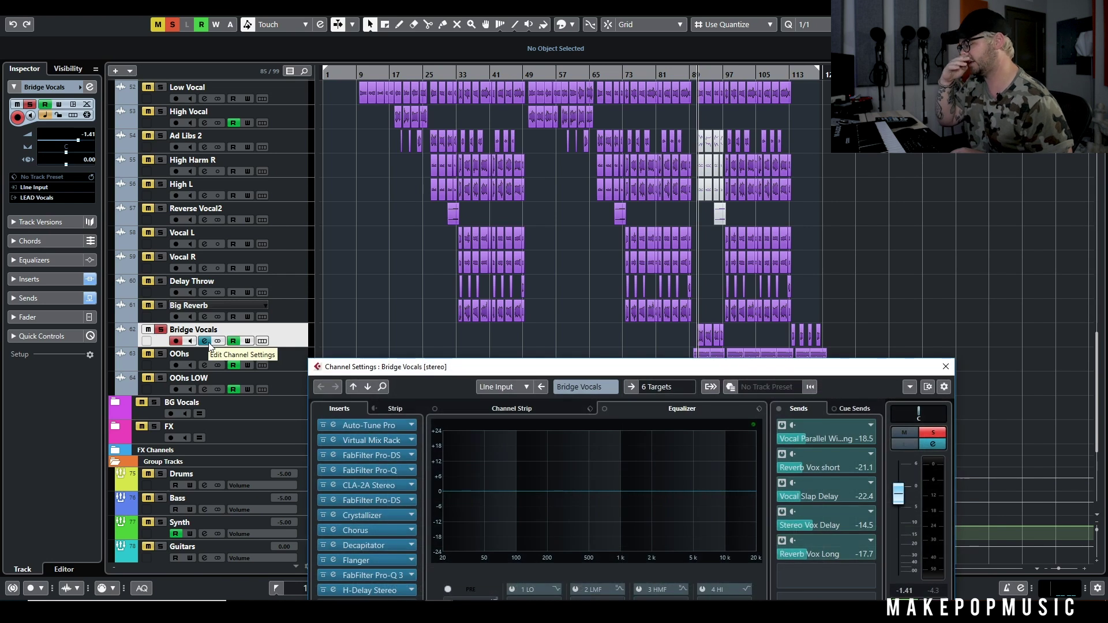
Step: Play the bridge with Bridge Vocals soloed, clear the solo, and replay the section in the full mix
key(space)
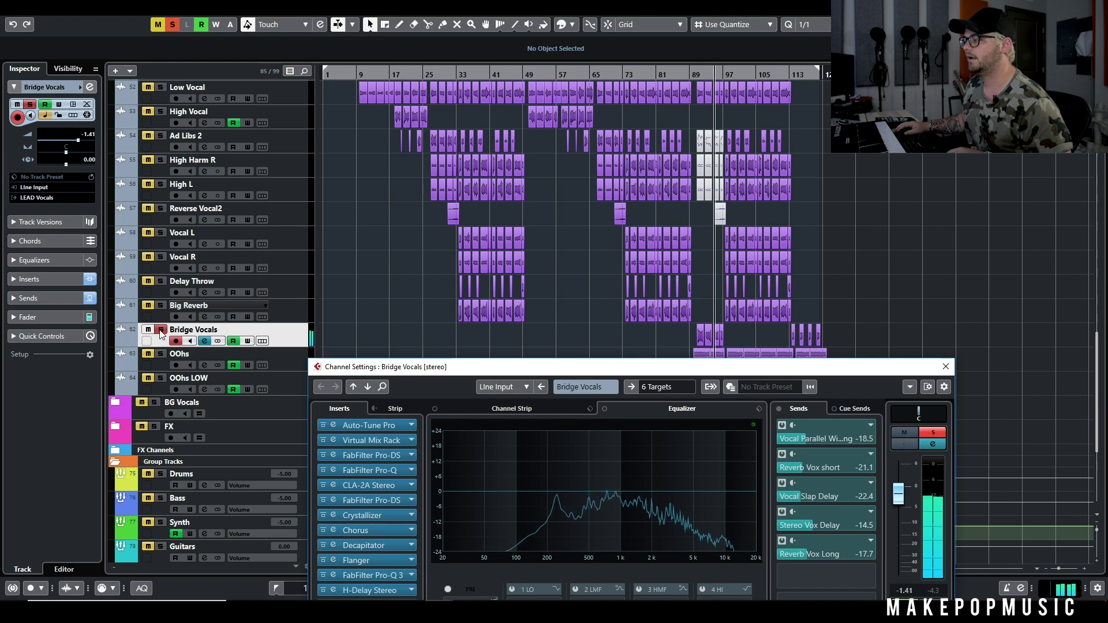
key(space)
key(Escape)
click(695, 75)
key(space)
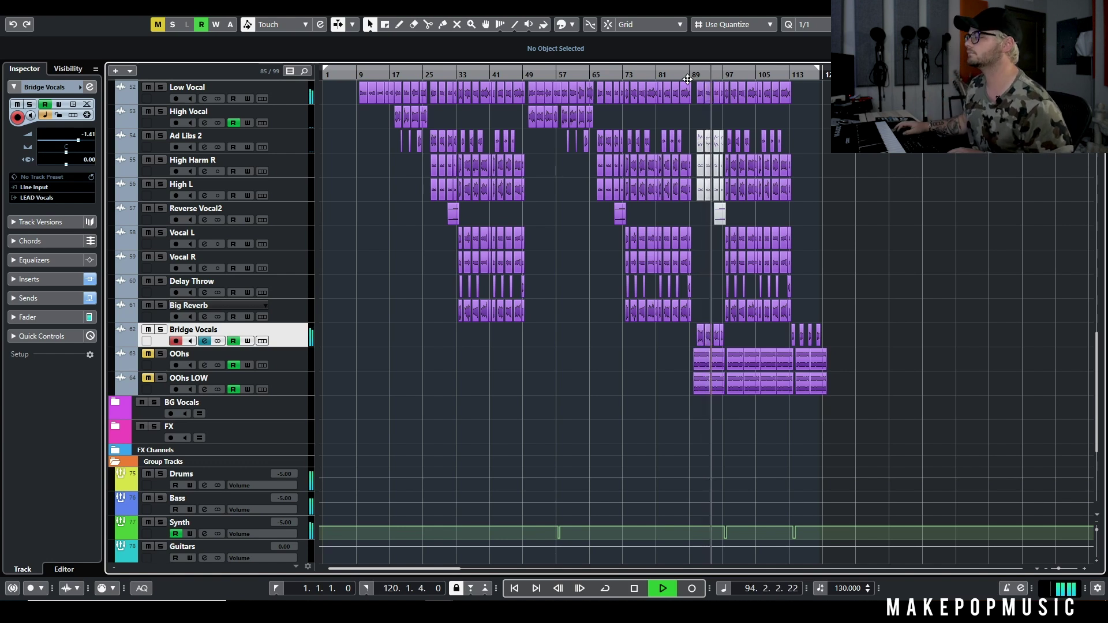
key(space)
Step: Bypass the Chorus, Decapitator, Flanger, FabFilter Pro-Q 3 and H-Delay Stereo inserts in the Bridge Vocals channel settings
click(204, 341)
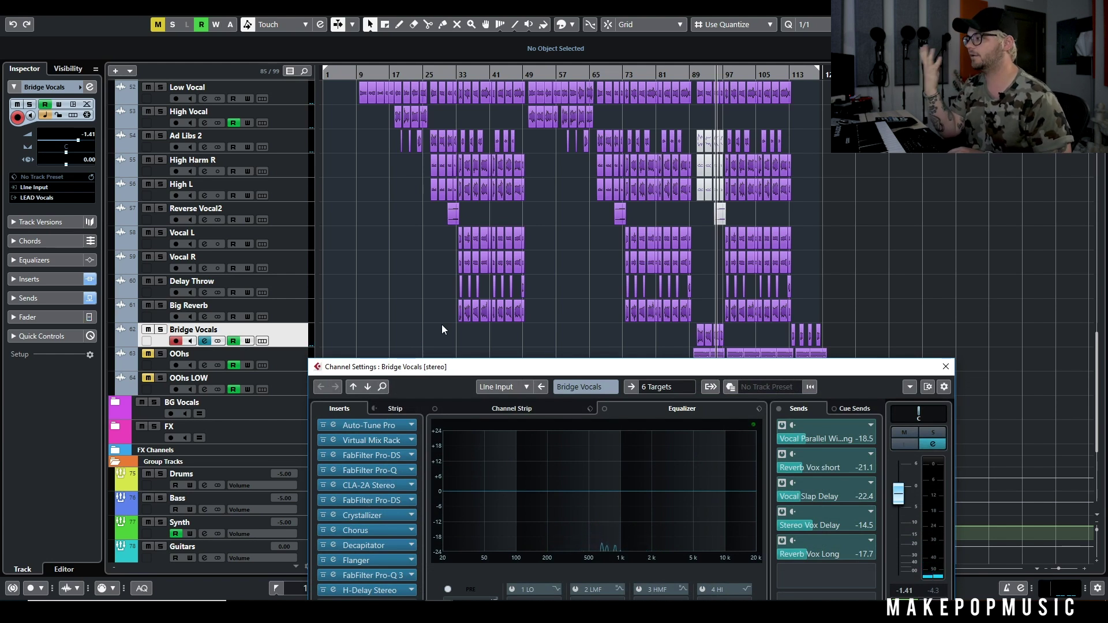
scroll(788, 293, down, 4)
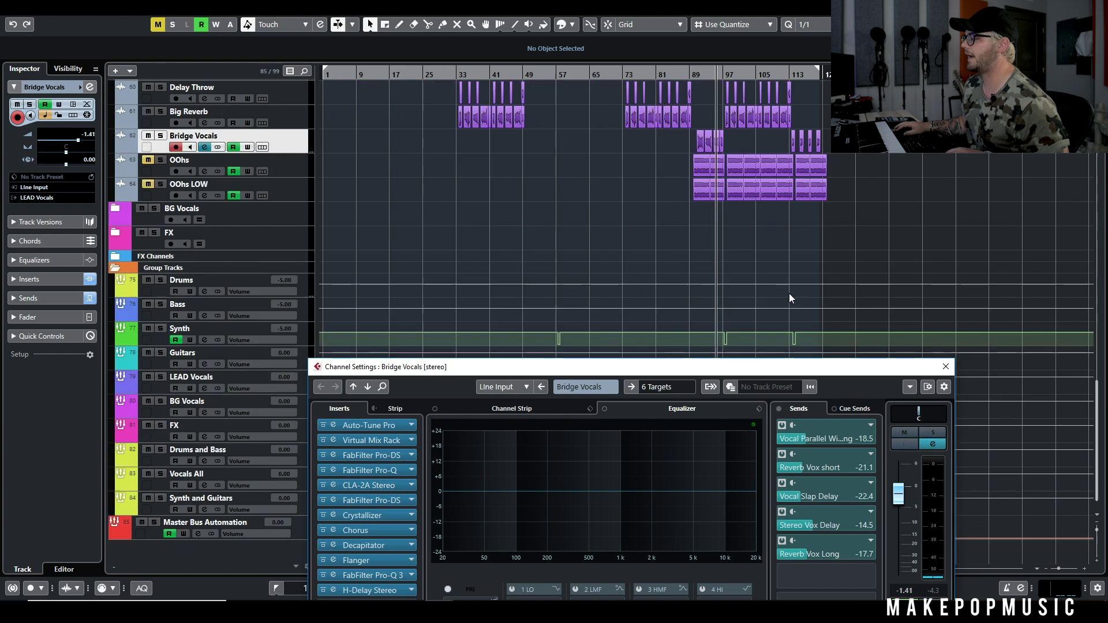
click(324, 545)
click(323, 531)
click(323, 560)
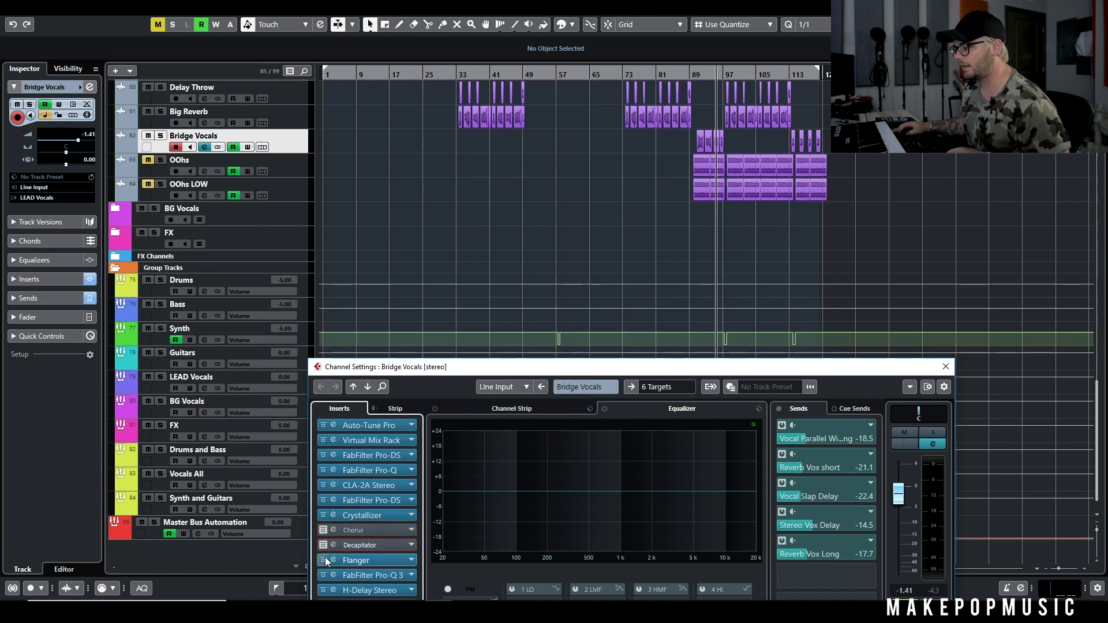
click(324, 576)
click(323, 591)
drag(452, 366, 501, 267)
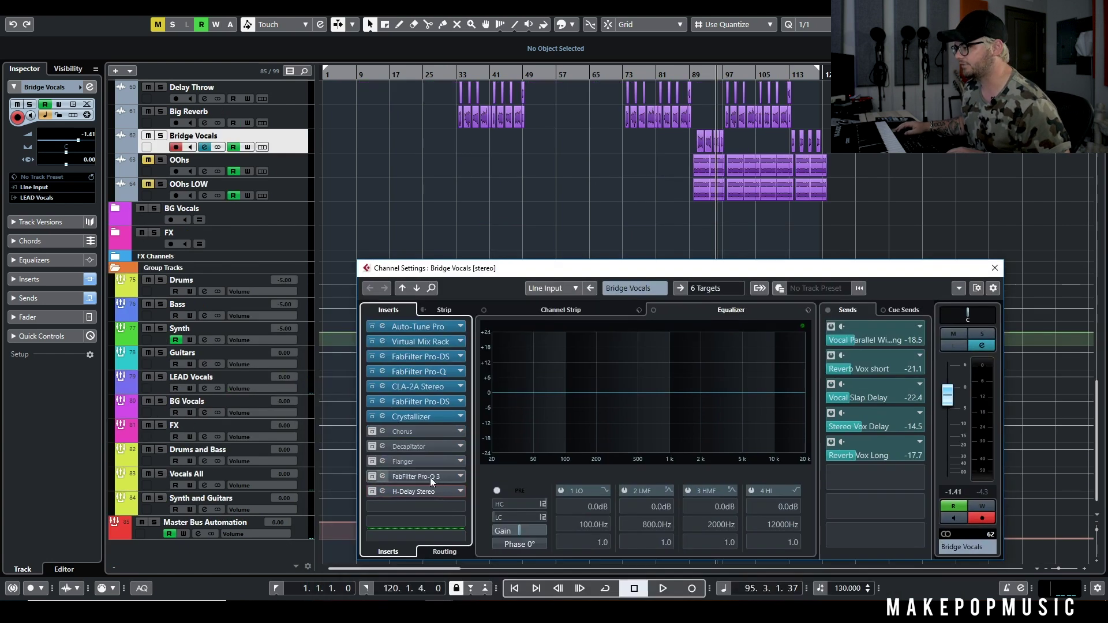
Step: Solo Bridge Vocals, open its Crystallizer insert, audition the effect from bar 90, and close the plug-in window
click(158, 136)
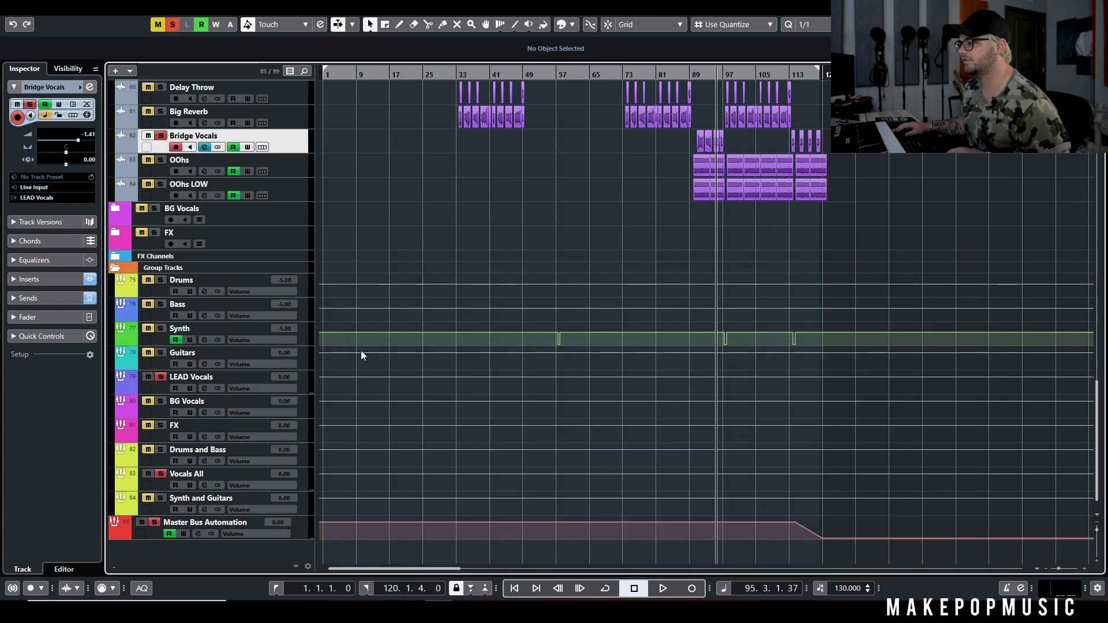
click(204, 146)
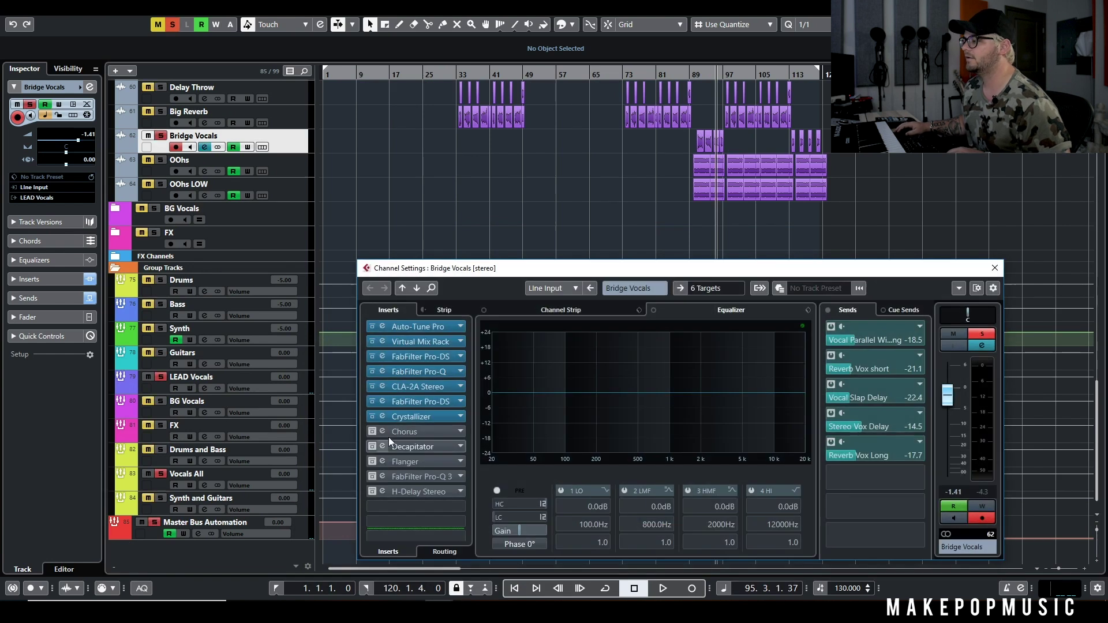
click(415, 419)
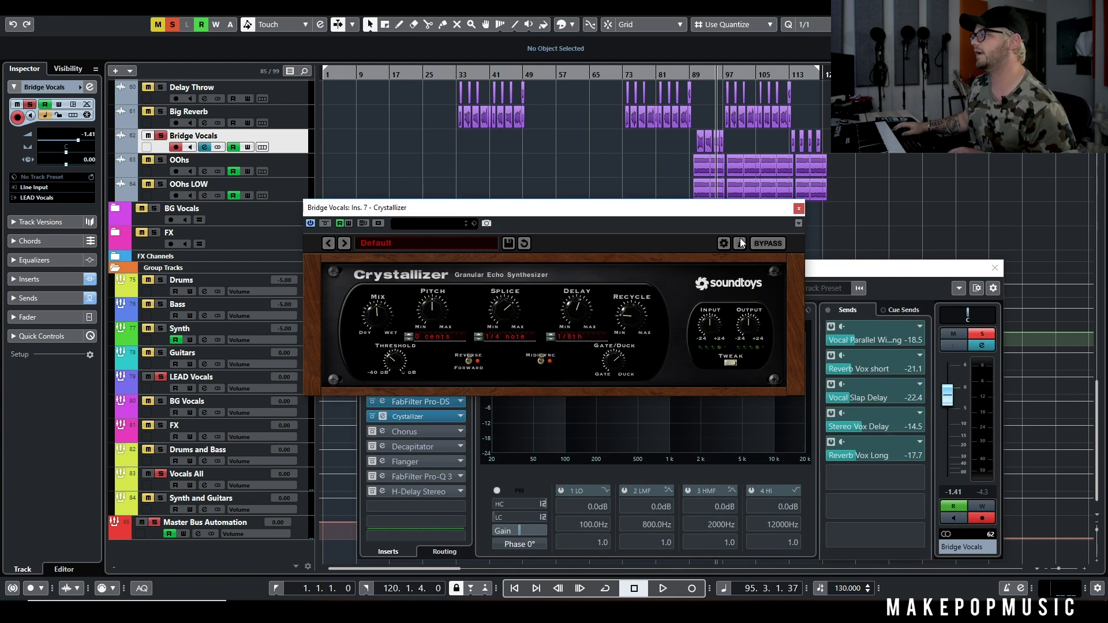
drag(691, 77, 696, 77)
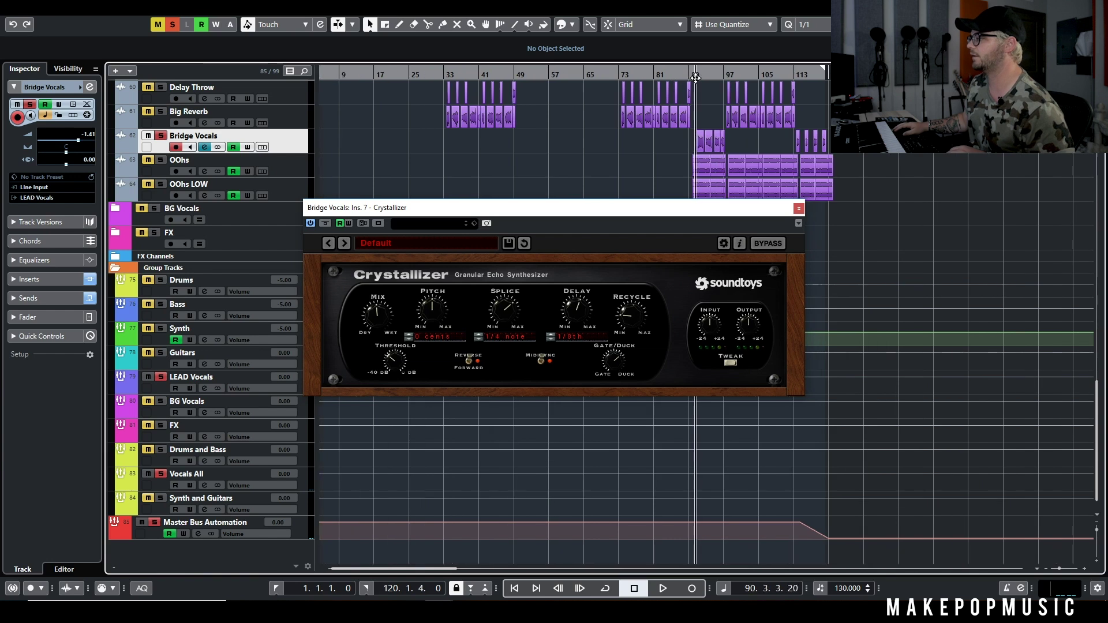
key(space)
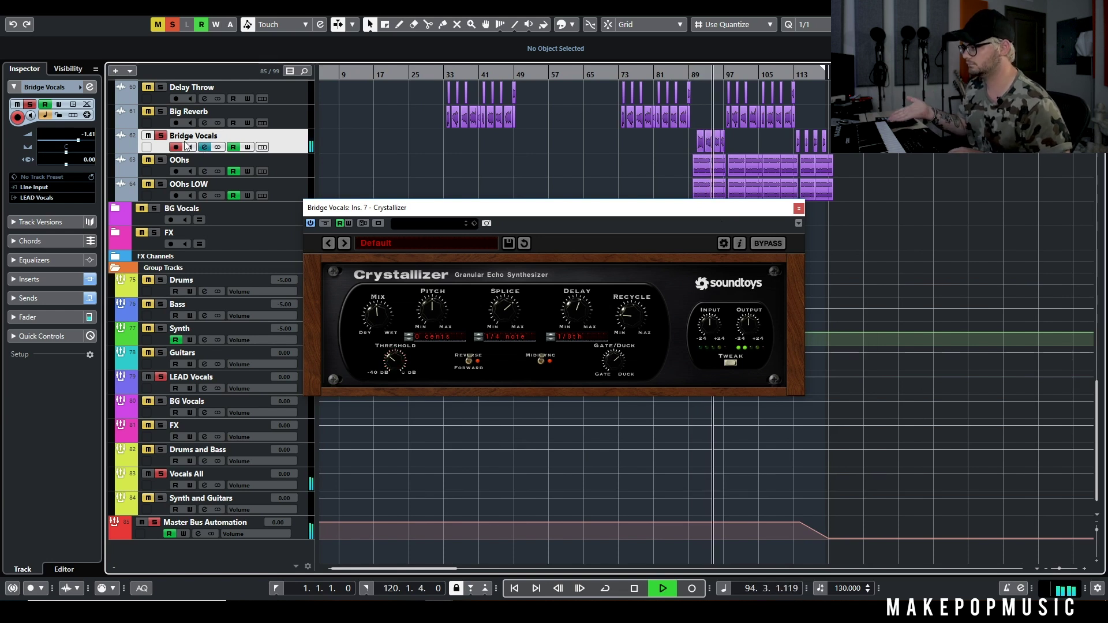
key(space)
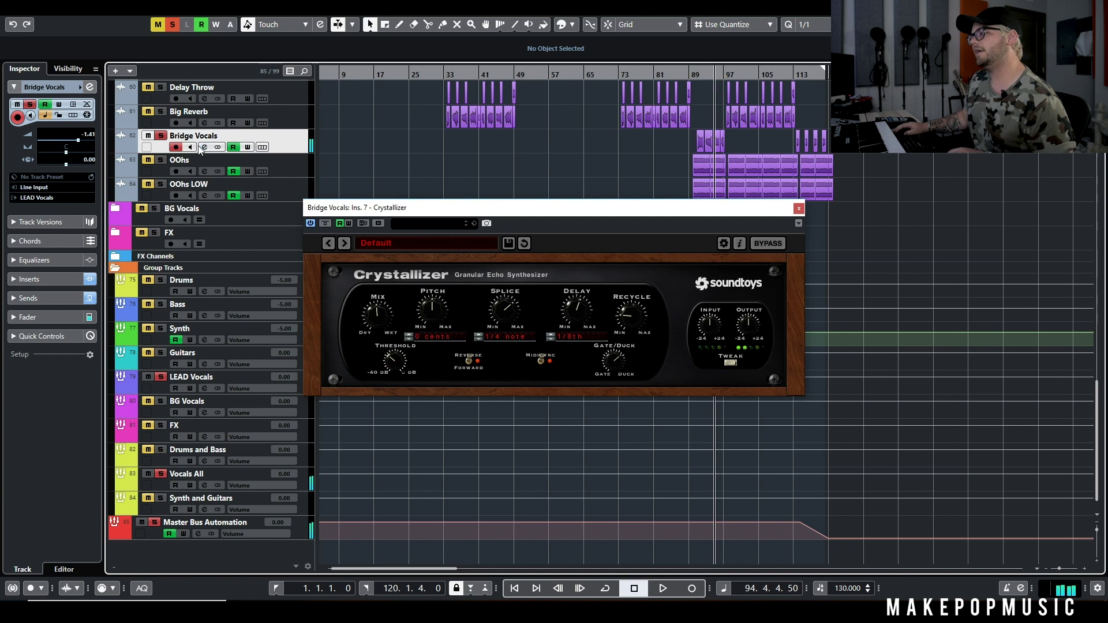
click(204, 146)
click(799, 207)
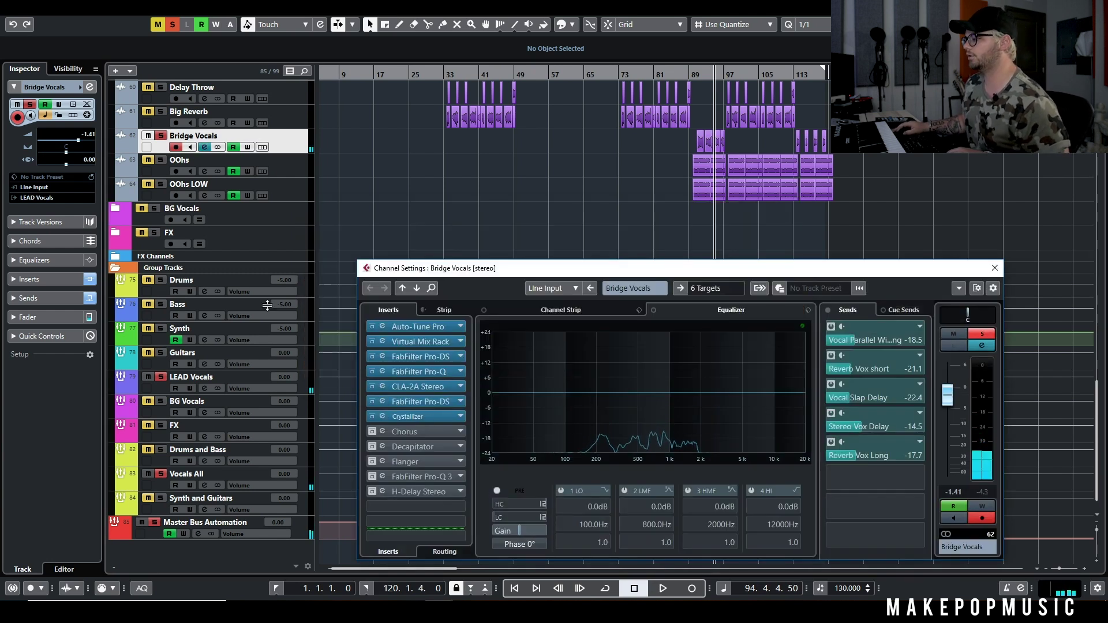
Step: Reactivate the Chorus insert on Bridge Vocals, open it, play the bridge from bar 90, and close the plug-in window
click(372, 433)
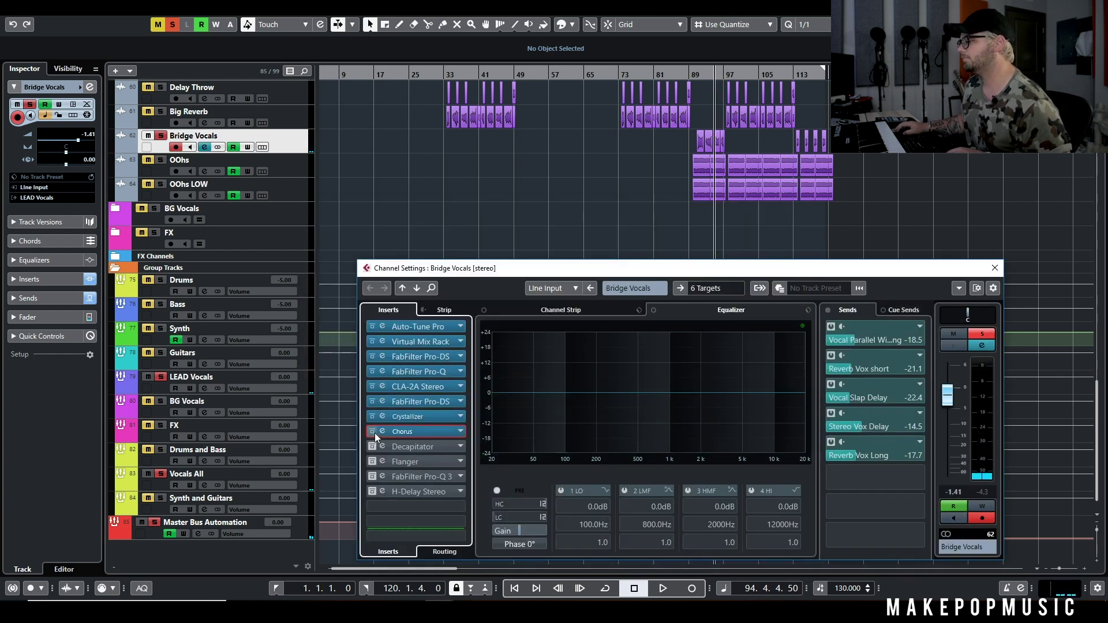
click(382, 431)
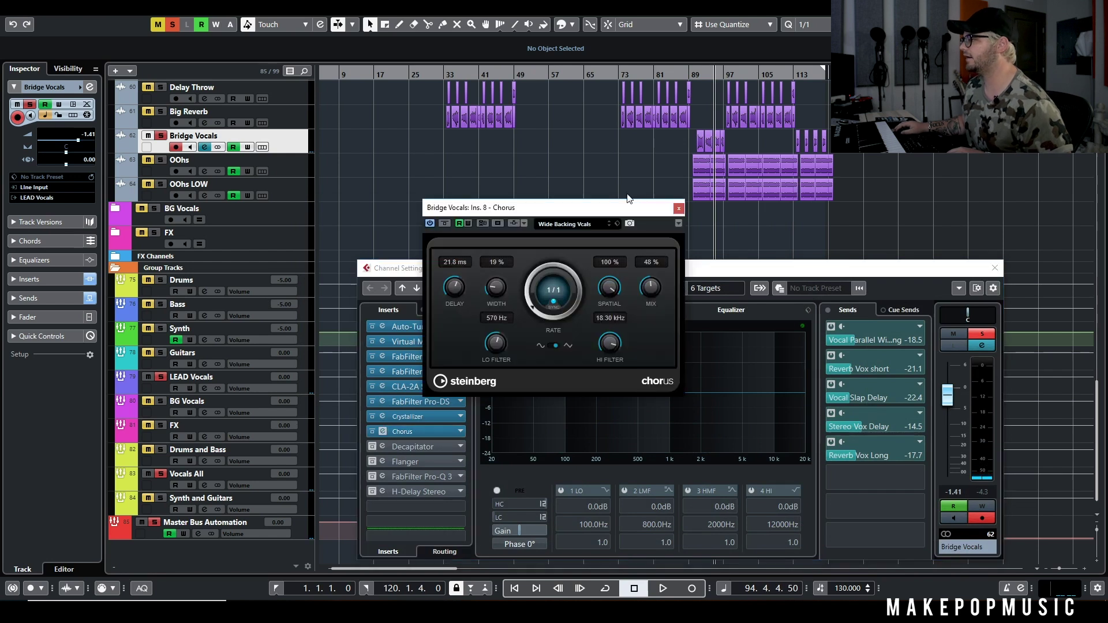
double_click(698, 79)
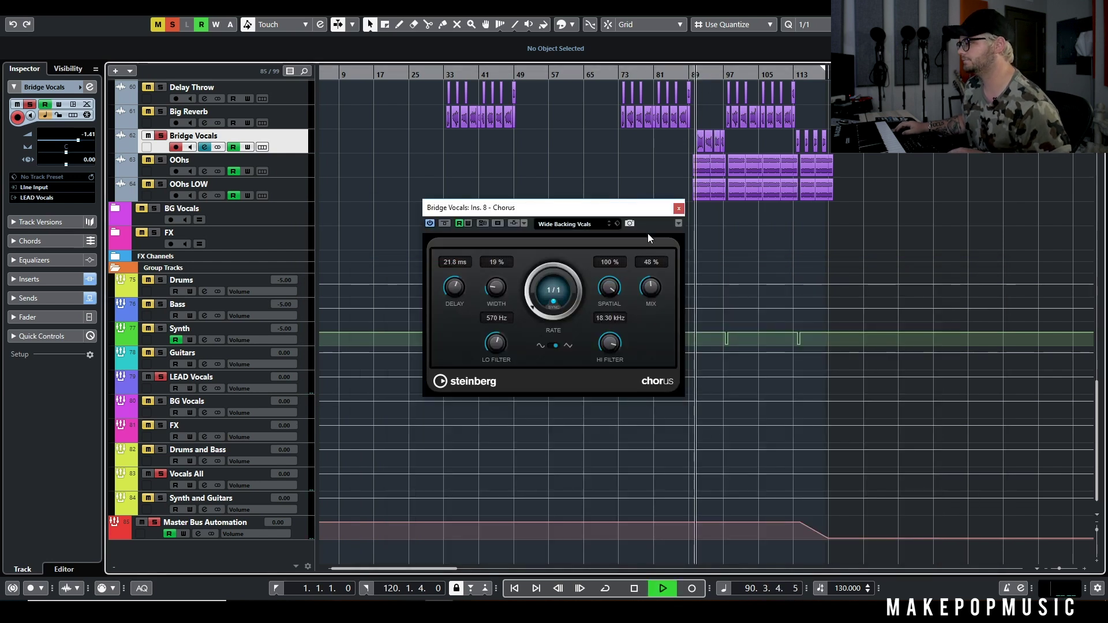
key(space)
click(679, 208)
Step: Reactivate the Decapitator insert on Bridge Vocals and audition it over the bridge with its window open, stopping in bar 94
click(205, 147)
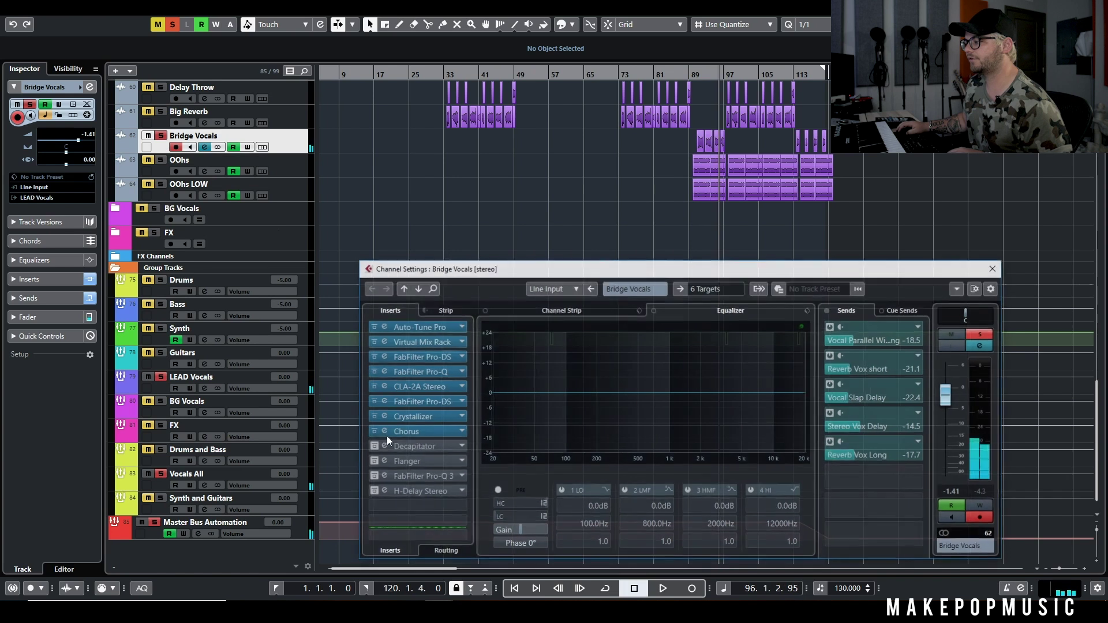
click(372, 448)
click(426, 448)
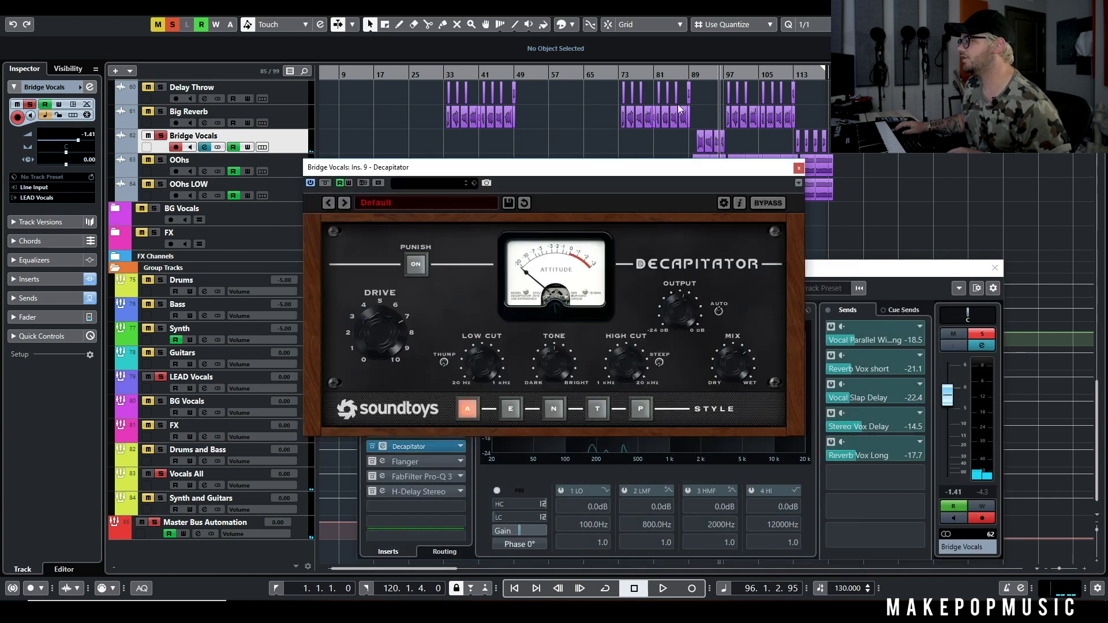
click(695, 73)
key(space)
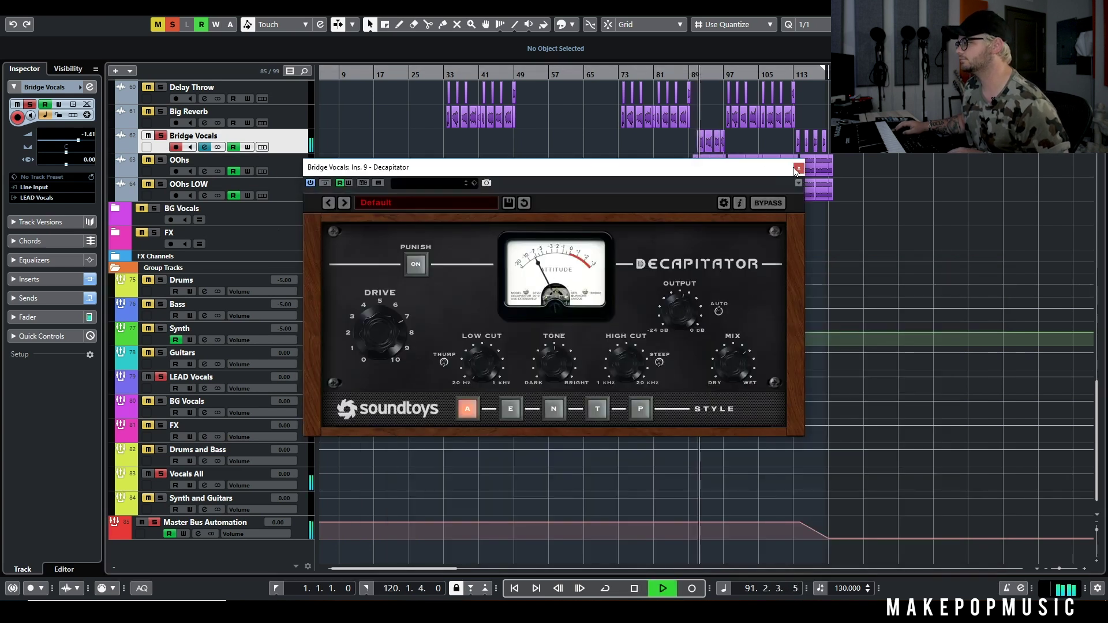
click(798, 169)
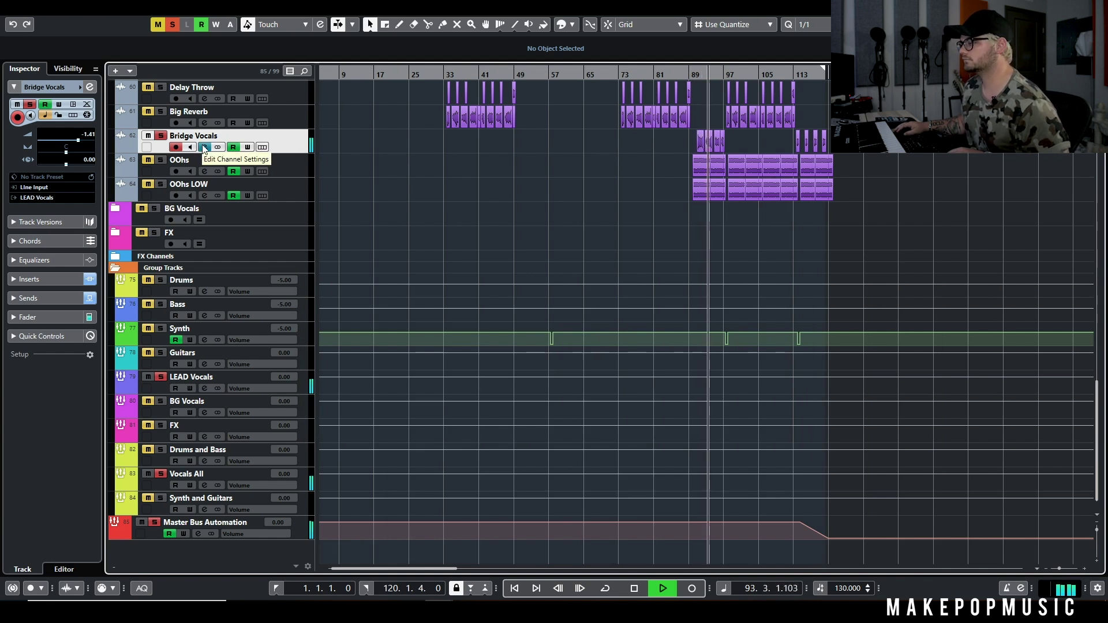
key(space)
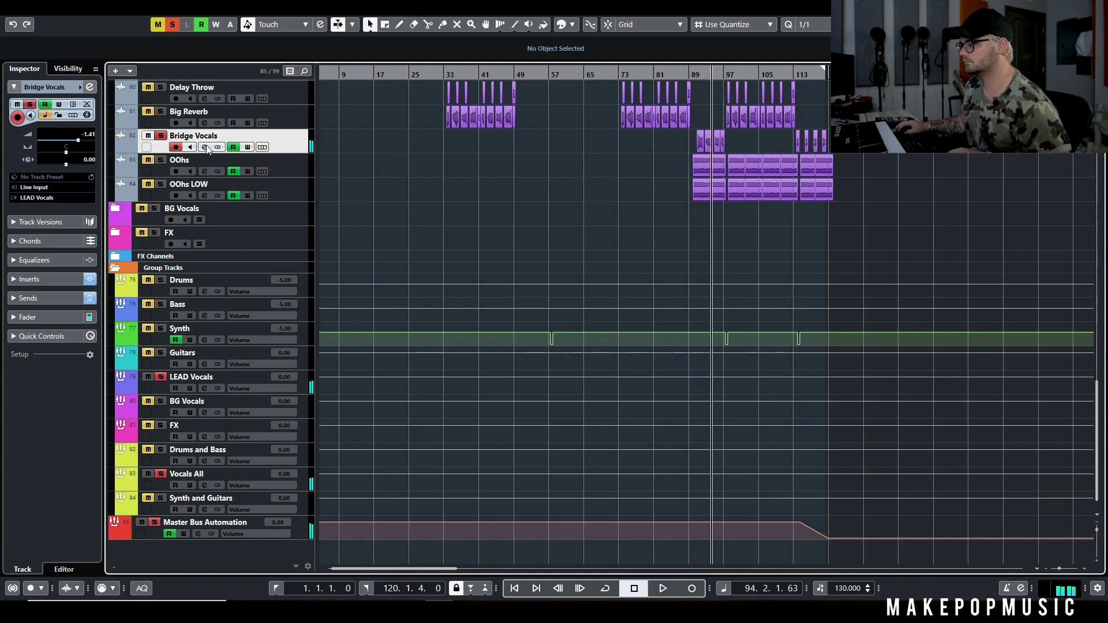
Step: Clear all solos and play the bridge from bar 90 in the full mix
click(204, 147)
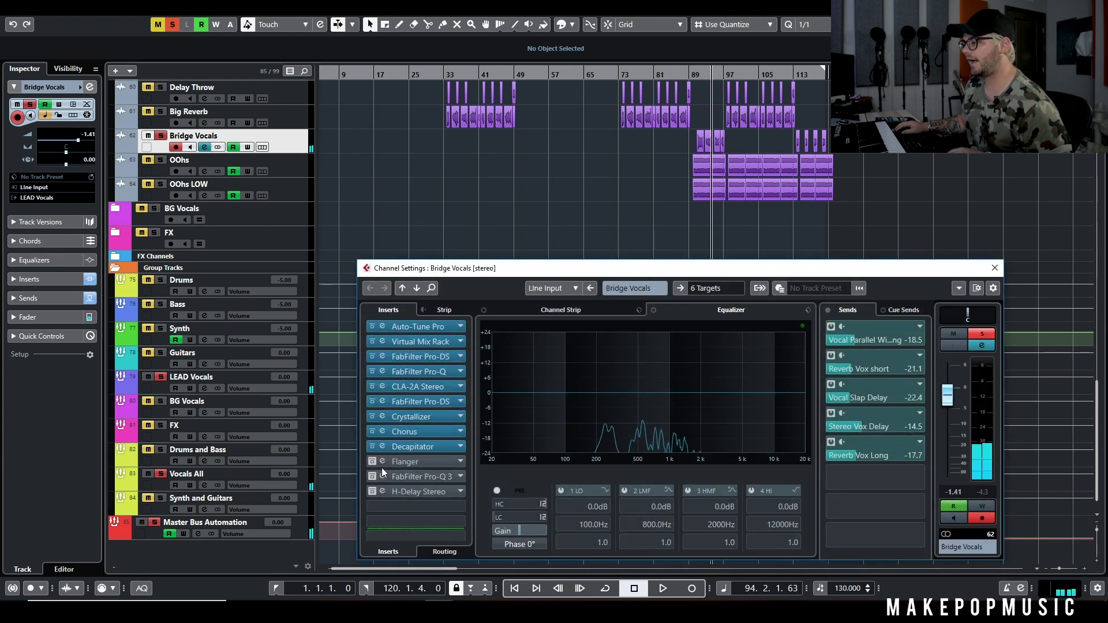
click(696, 75)
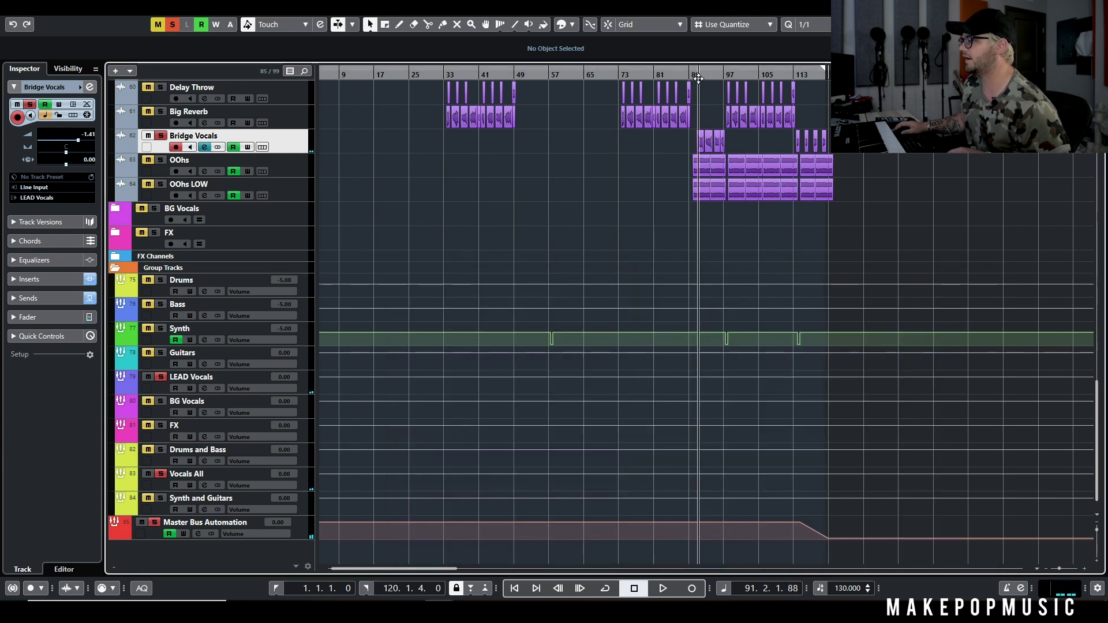
click(171, 27)
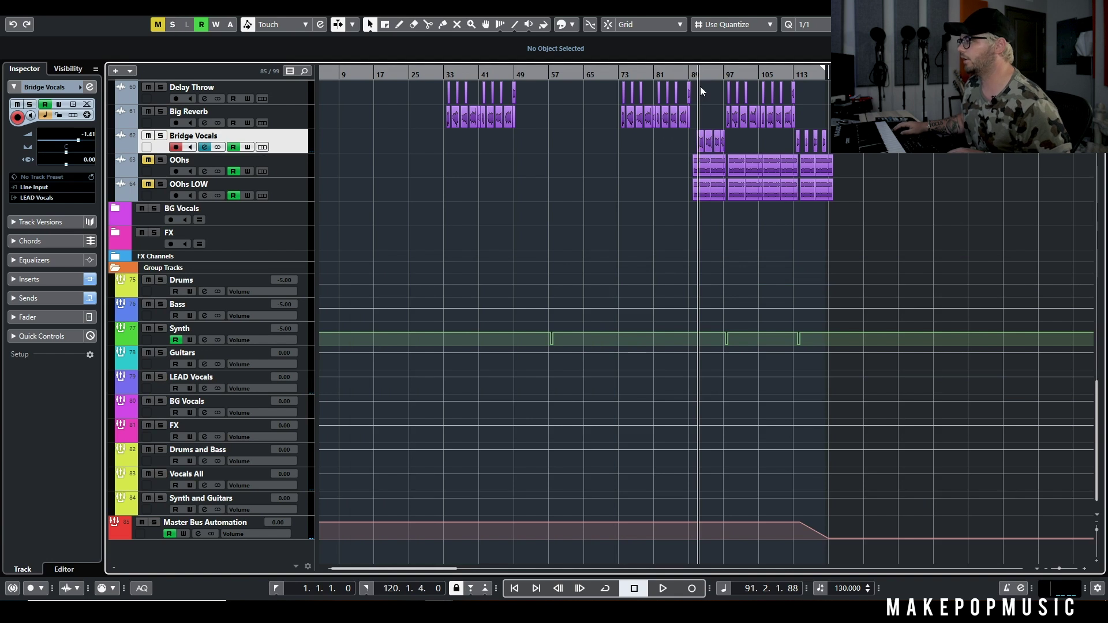
click(695, 72)
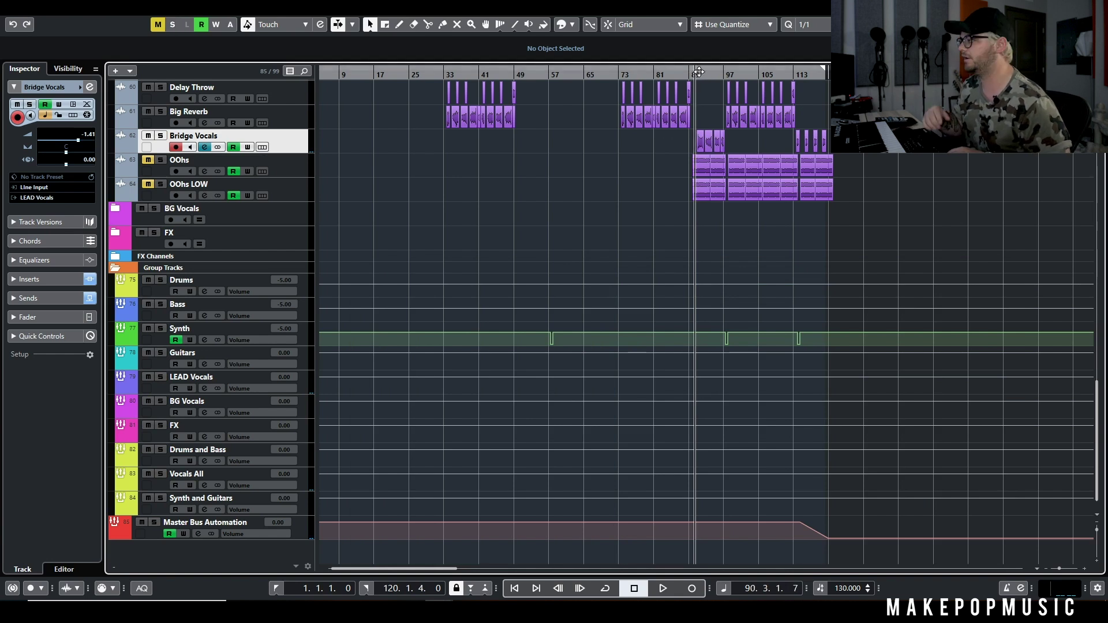
key(space)
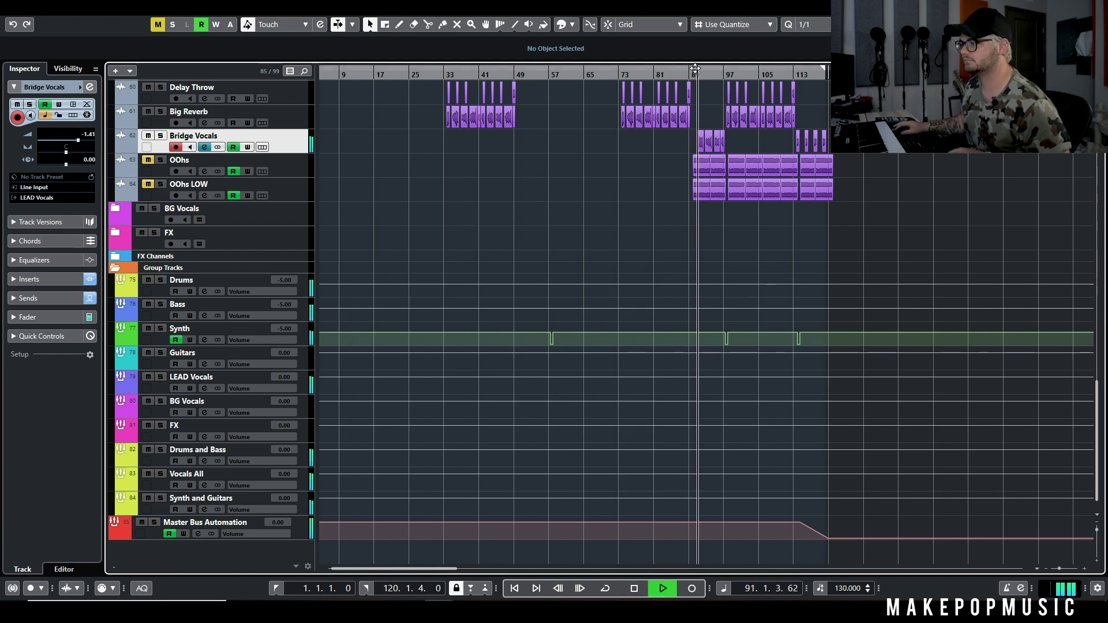
Step: Solo Bridge Vocals during playback, reactivate and view its Flanger insert, stop in bar 94, and close the plug-in window
click(161, 136)
click(203, 148)
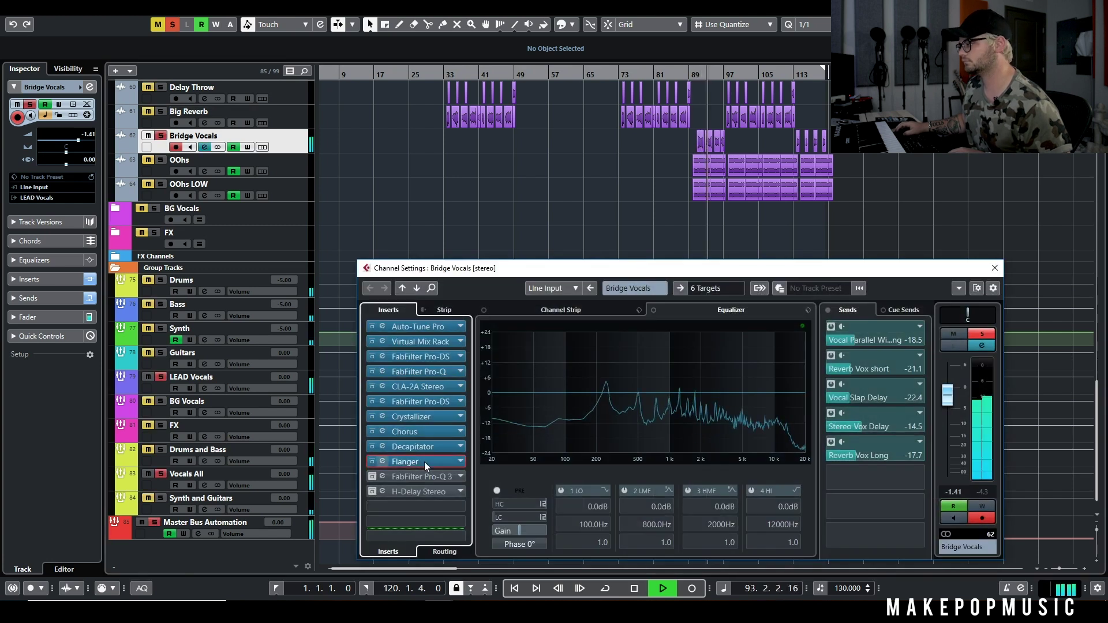
click(425, 462)
key(space)
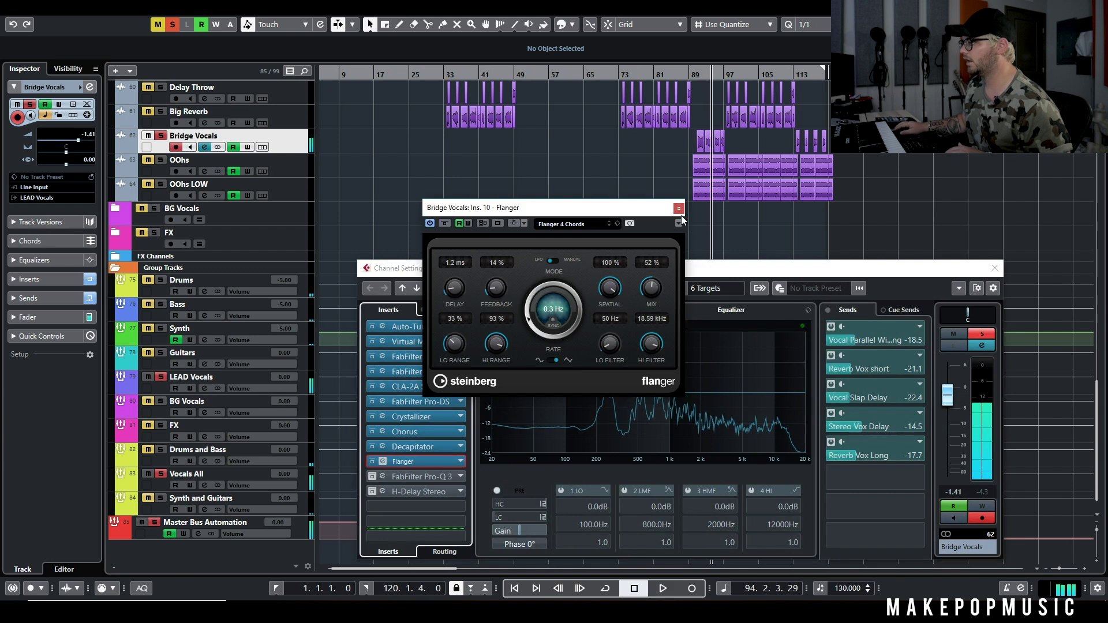
click(679, 209)
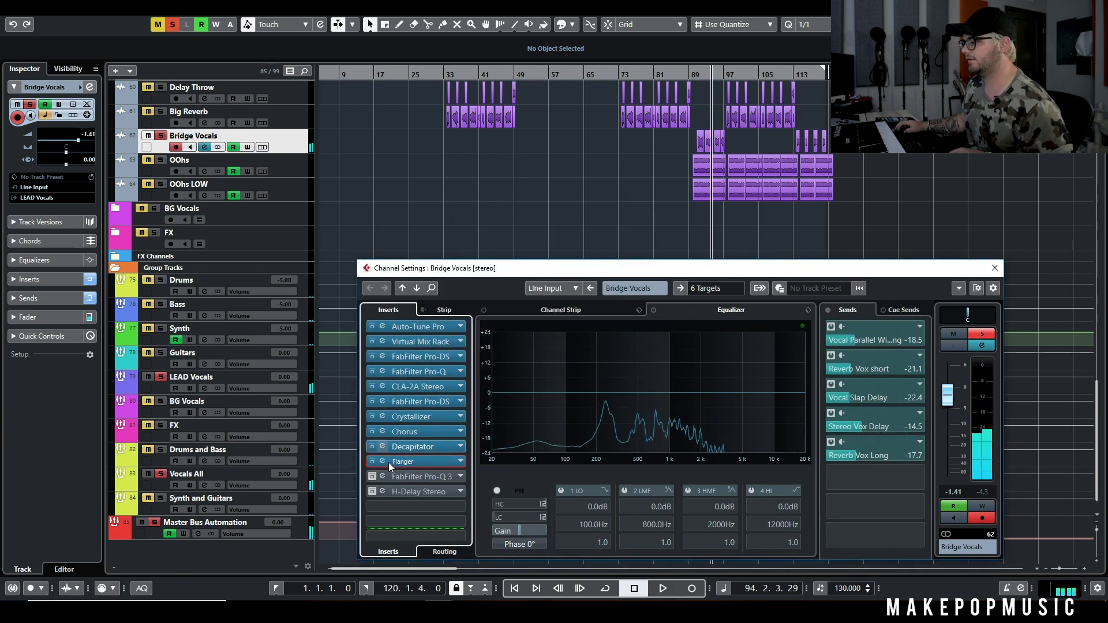
Step: Reactivate the FabFilter Pro-Q 3 insert on Bridge Vocals and audition its EQ curve from bar 89, stopping in bar 94
click(372, 476)
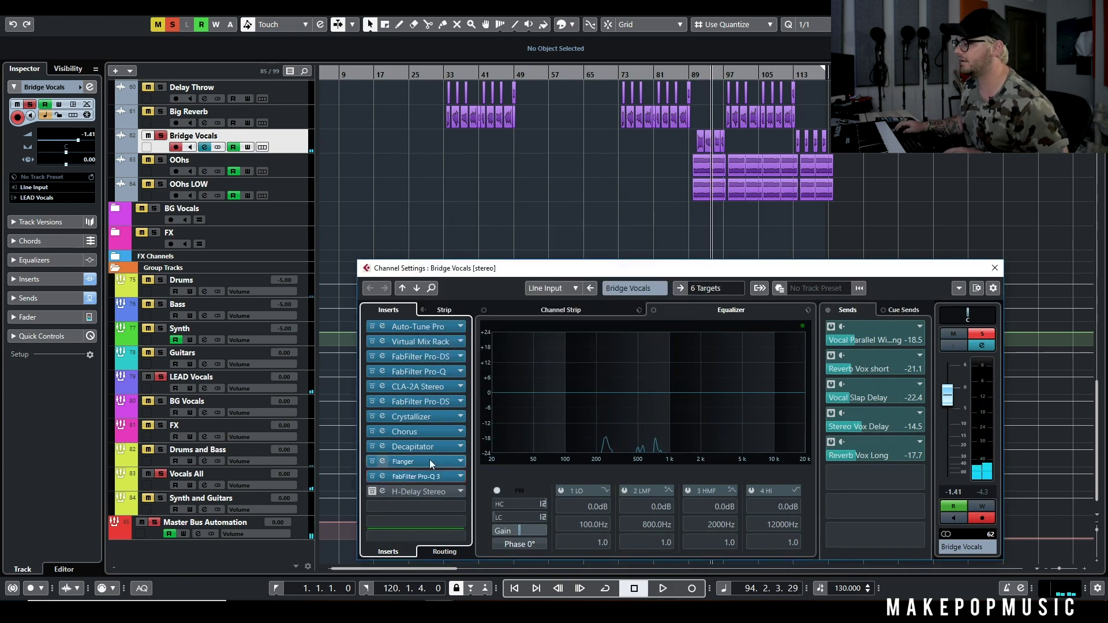
click(420, 478)
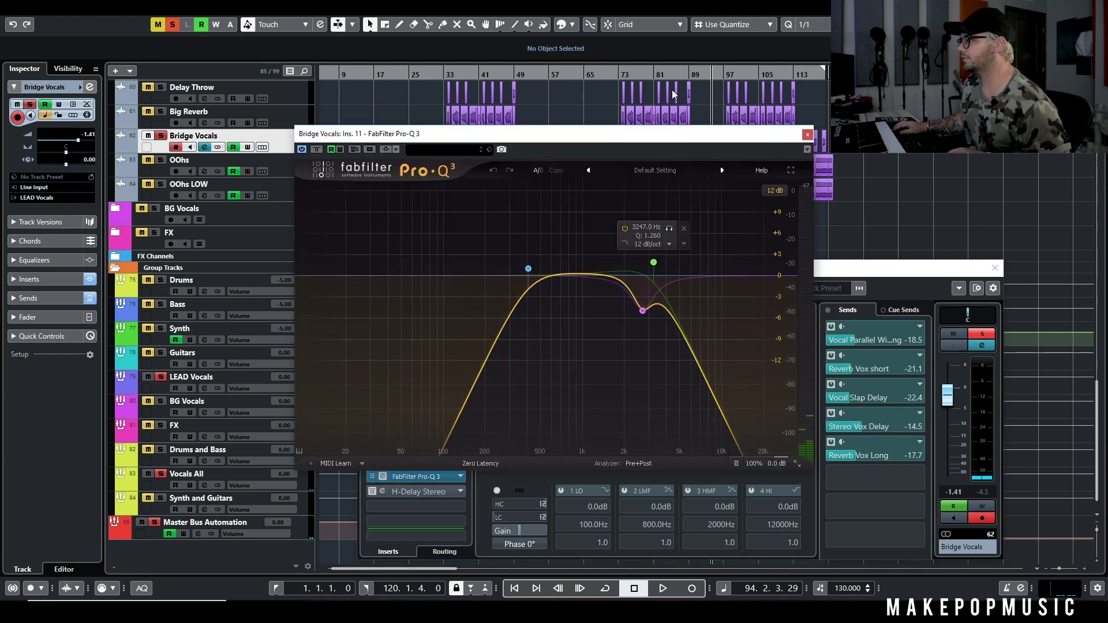
click(687, 78)
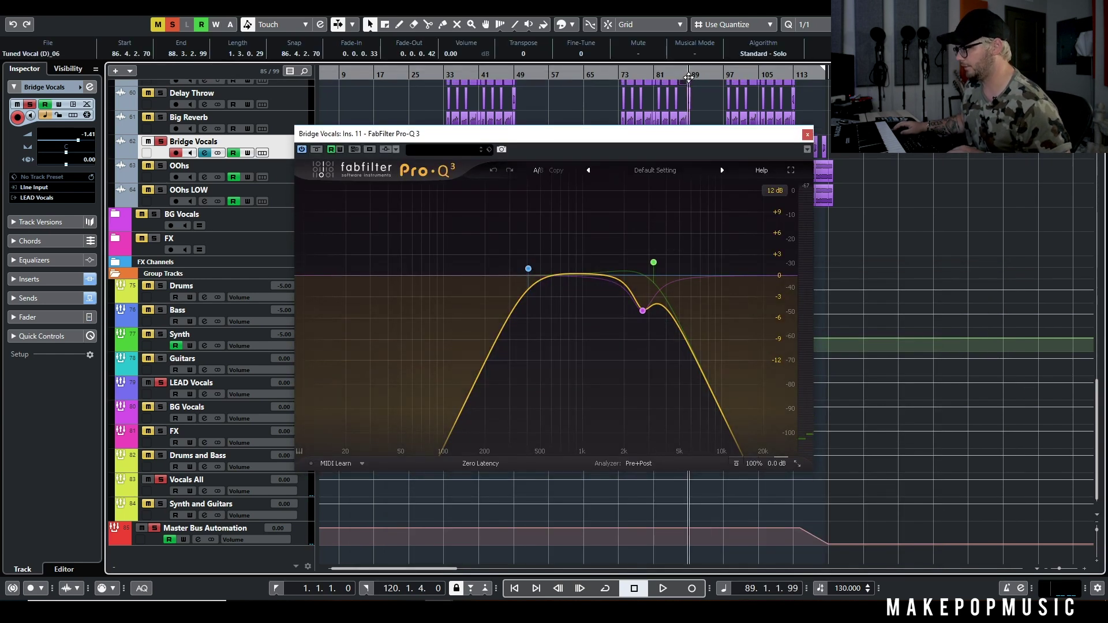
key(space)
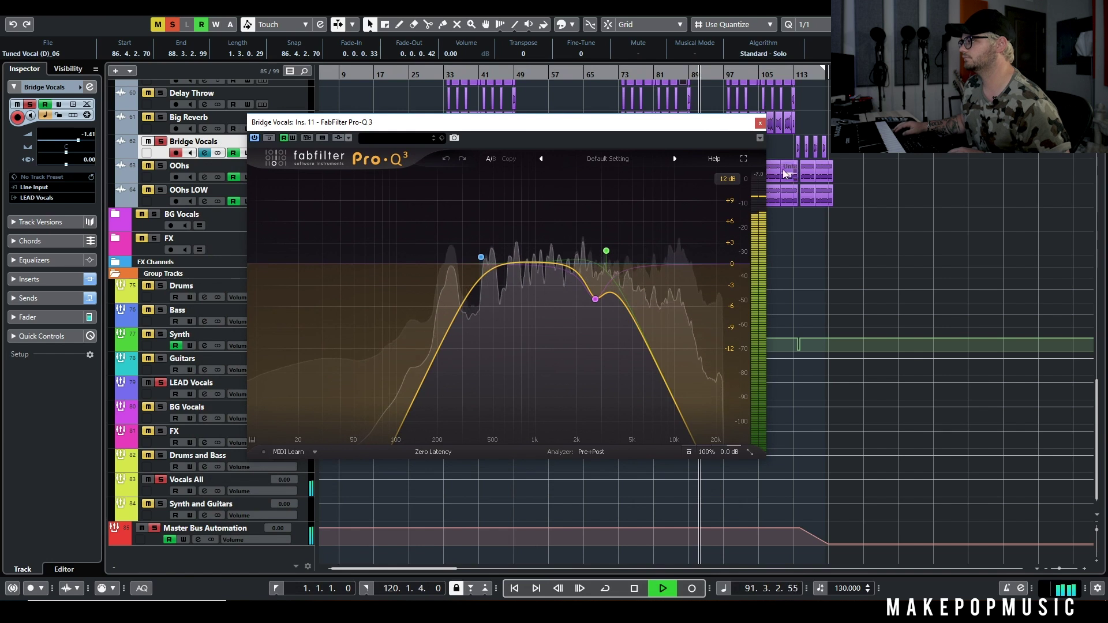
click(759, 123)
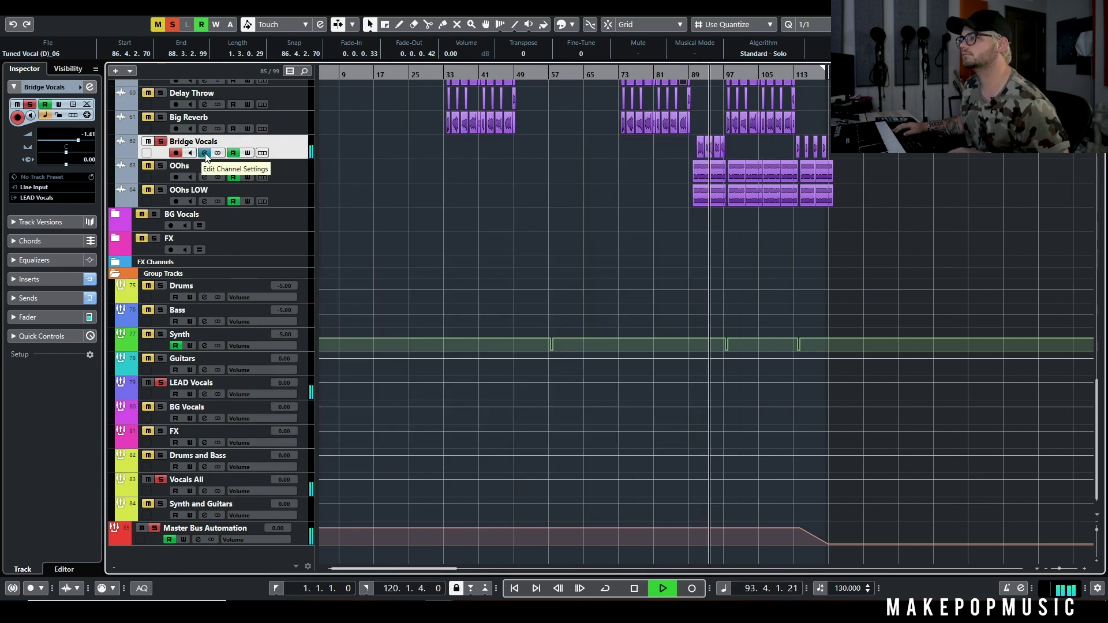
key(space)
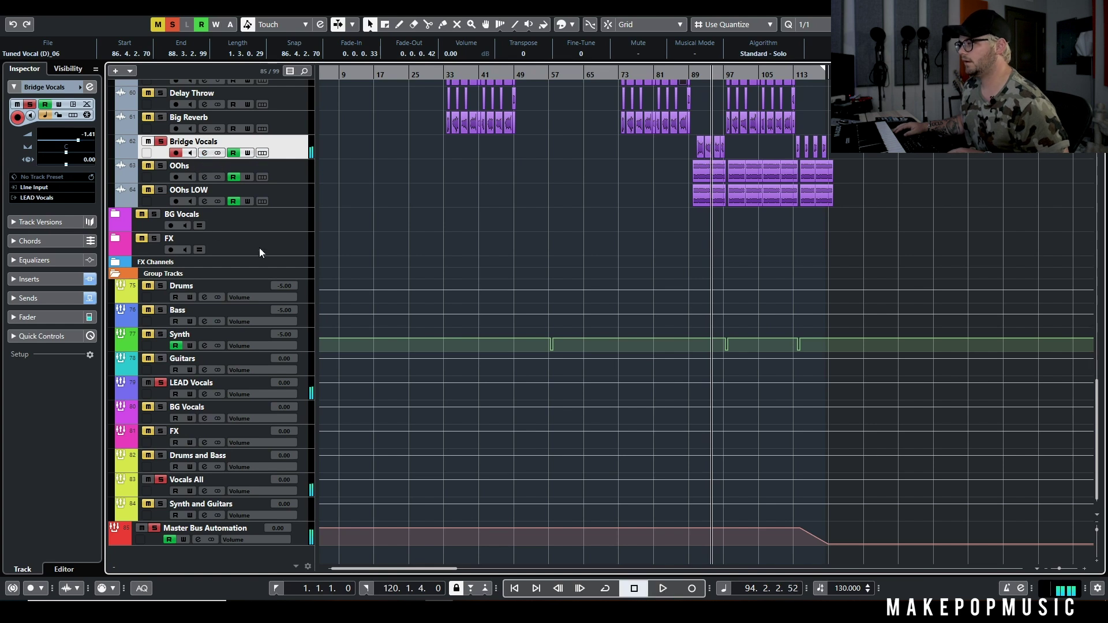
Step: Reactivate the H-Delay Stereo insert on Bridge Vocals, audition it over the bridge up to bar 94, and clear the solo
click(205, 153)
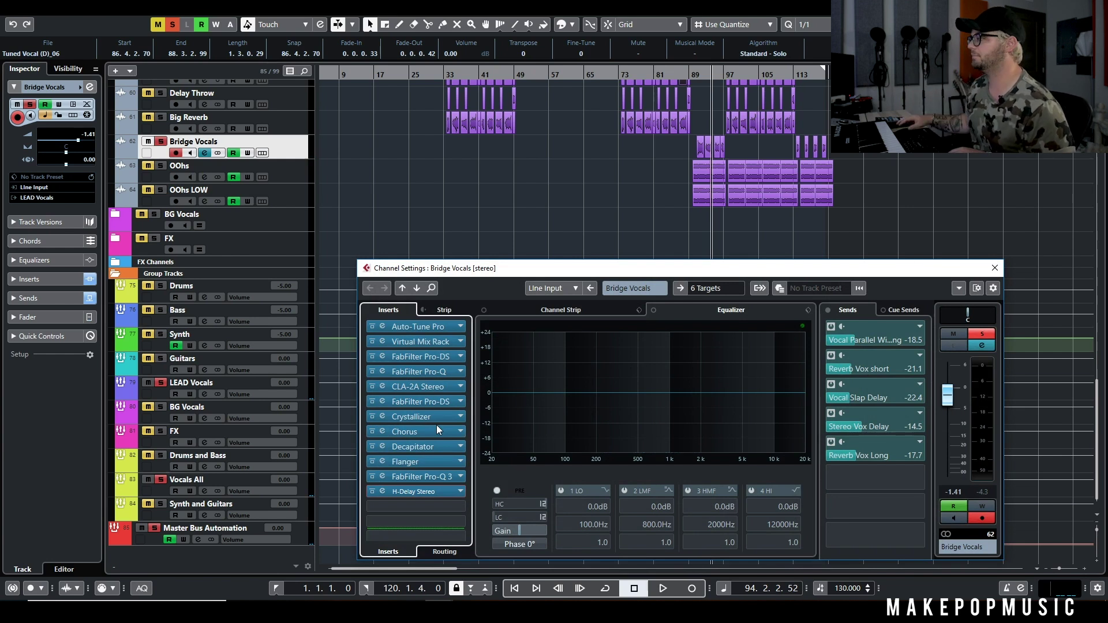
click(697, 75)
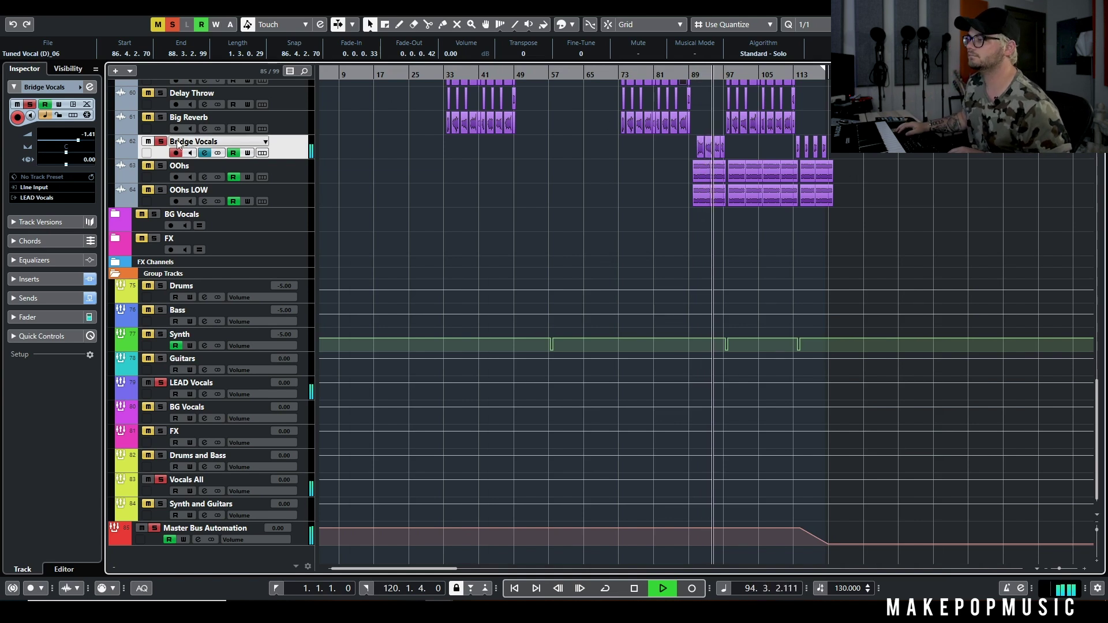
key(space)
key(s)
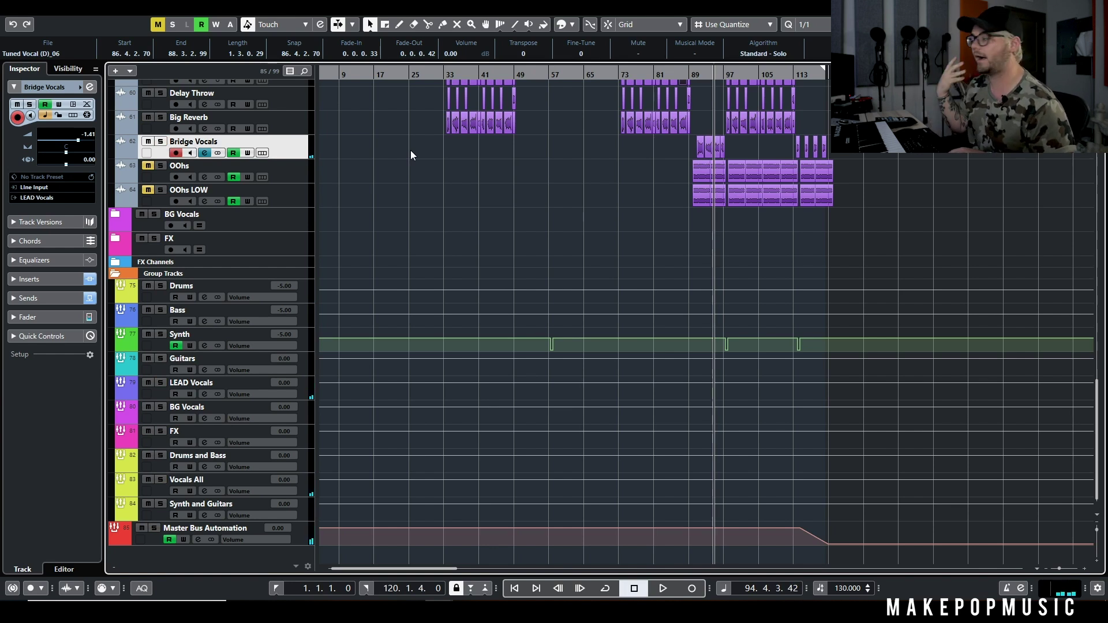
Step: Play the bridge from bar 88 in the full mix with the OOhs tracks still muted, stopping in bar 96
click(691, 76)
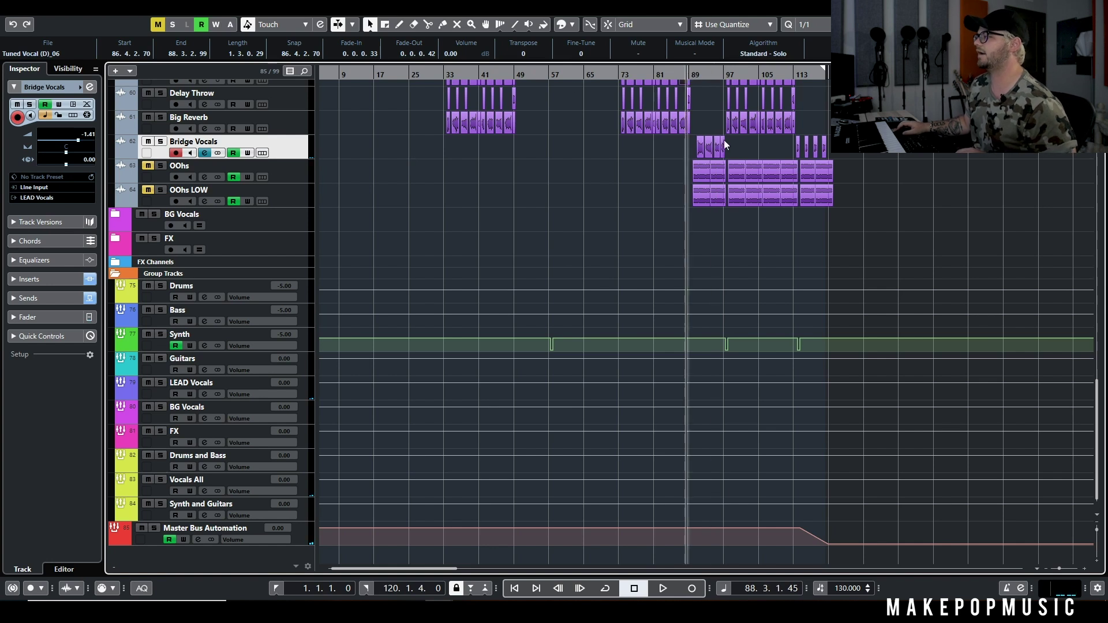
key(alt+z)
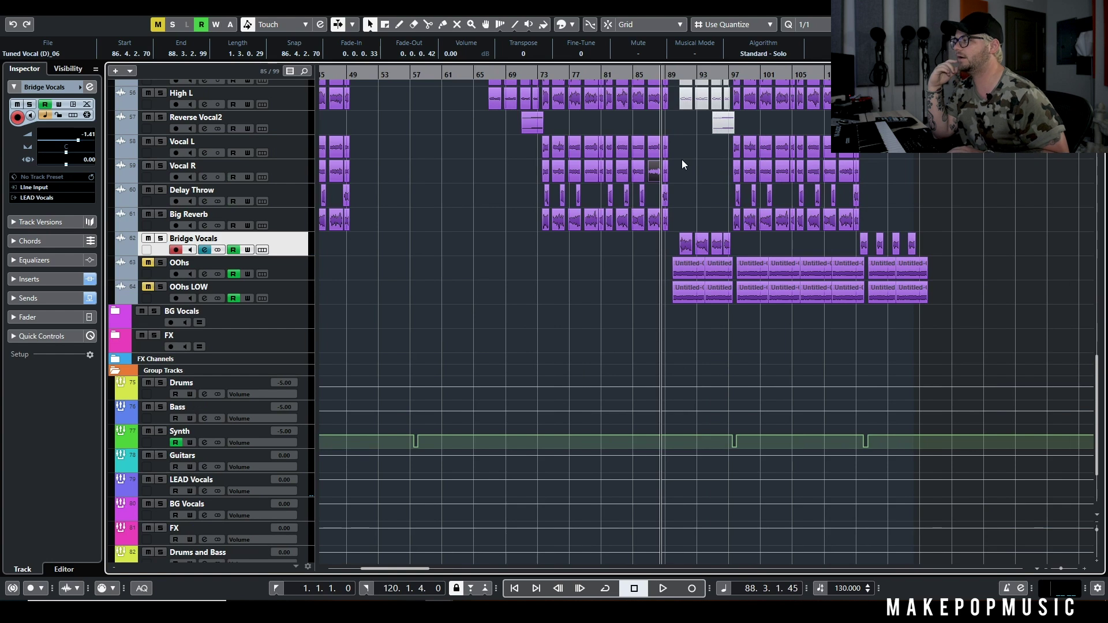
key(space)
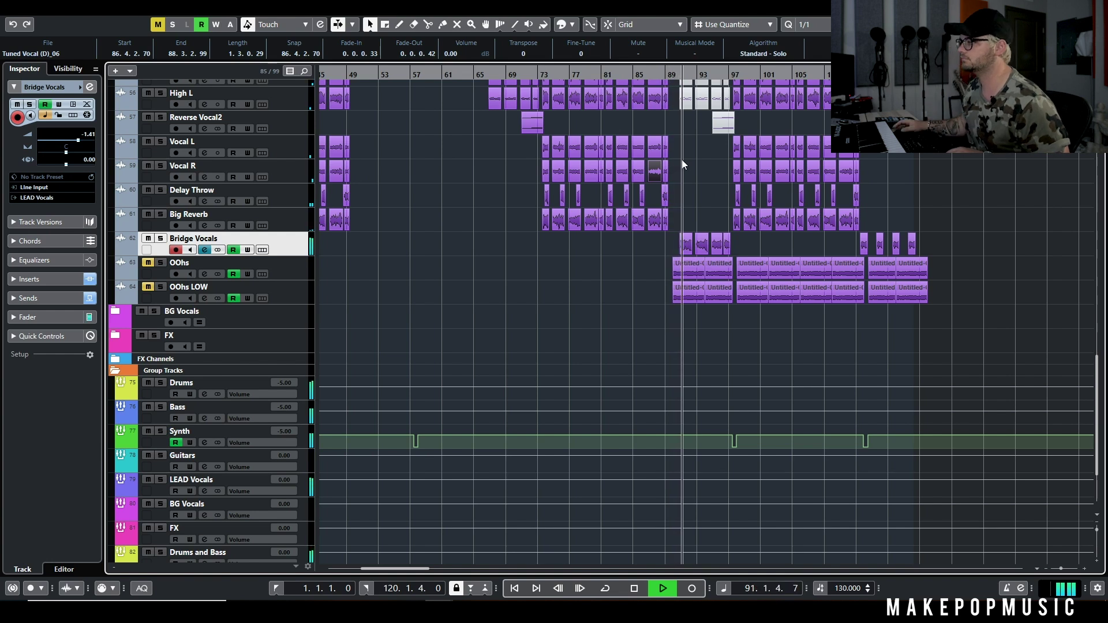
scroll(634, 167, up, 10)
scroll(655, 211, down, 10)
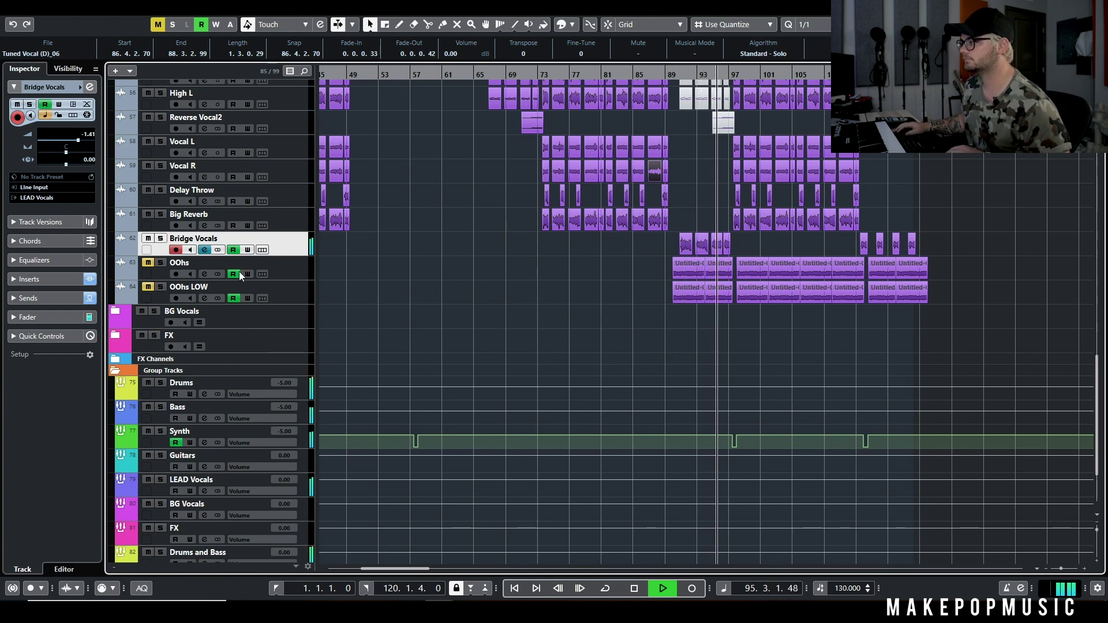
key(space)
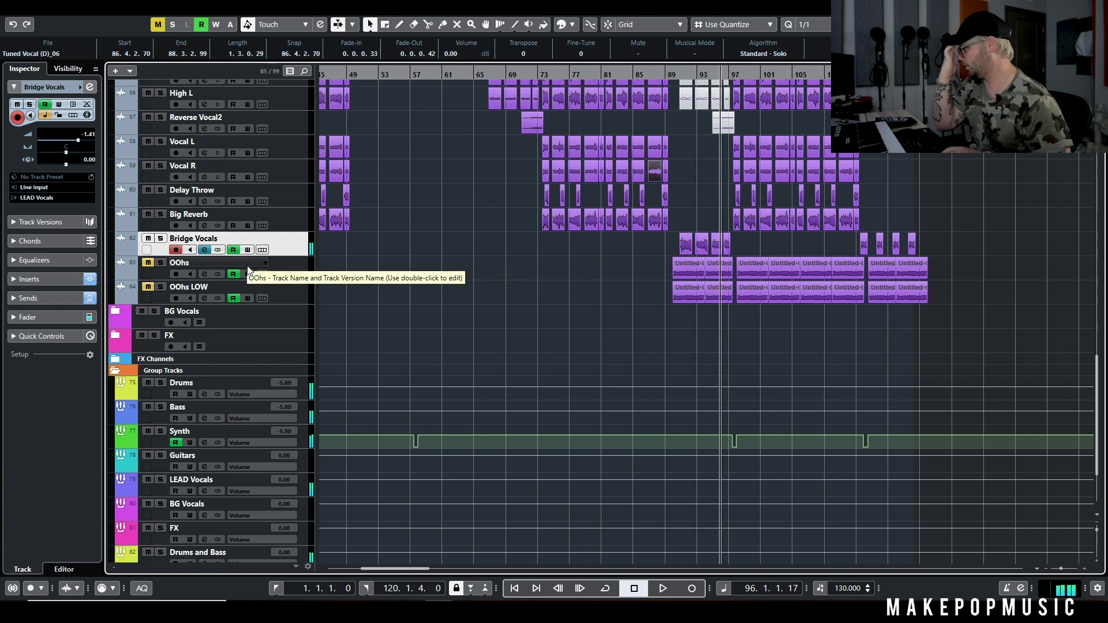
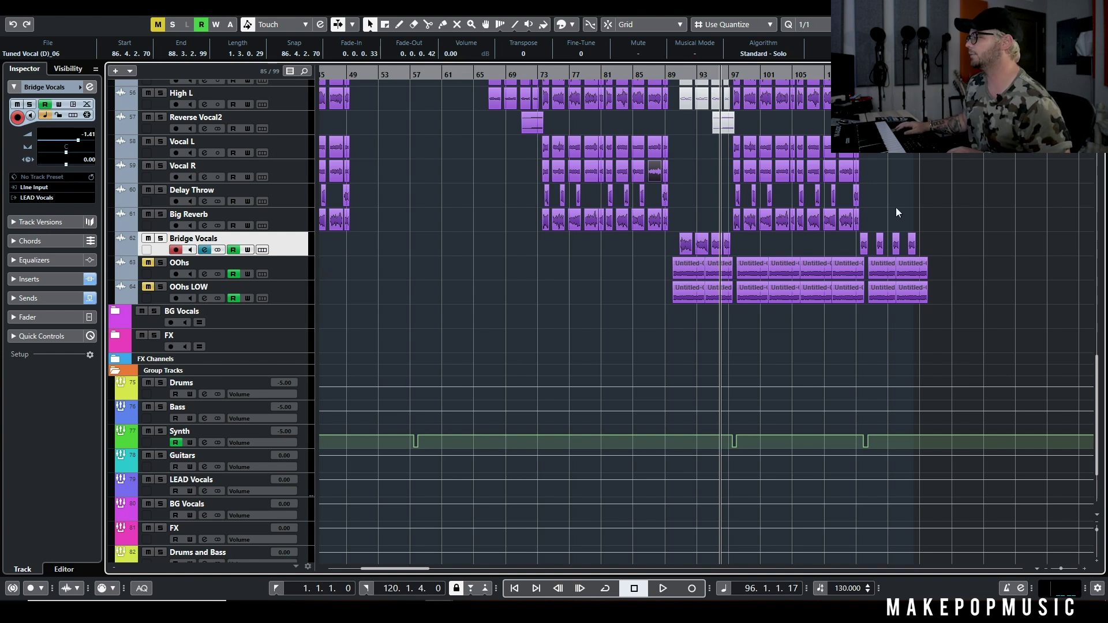
Step: Play the final Bridge Vocals section at the end of the song in the full mix, up to bar 116
click(857, 74)
key(space)
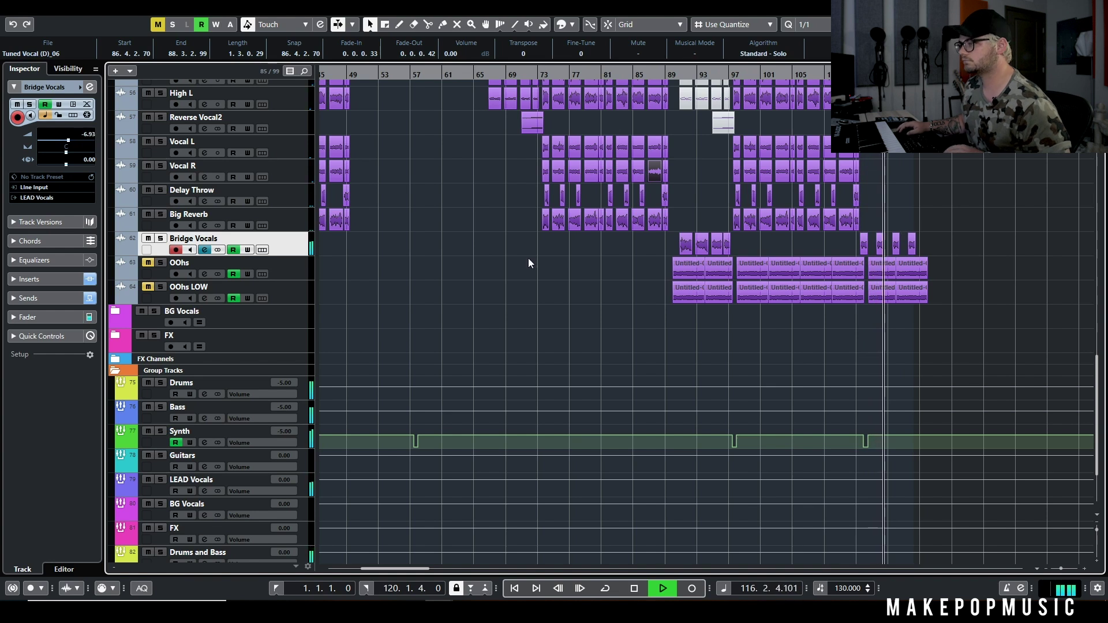
key(space)
Step: Solo the OOhs track and audition it dry from bar 90 with its channel settings open, moved clear of the clips
click(161, 263)
drag(673, 74, 664, 132)
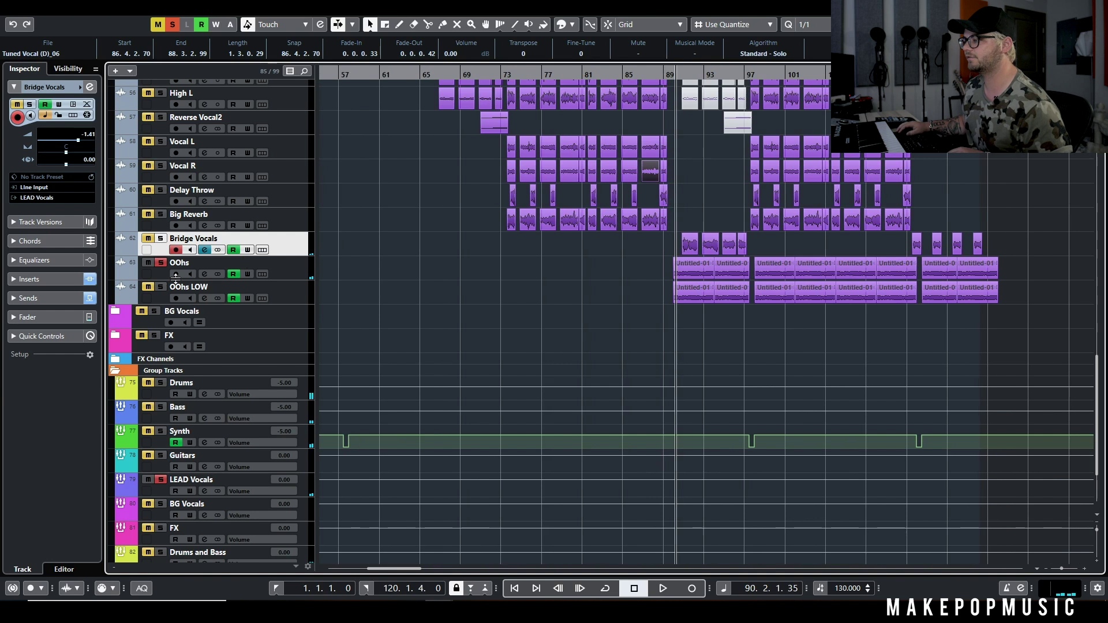
click(205, 274)
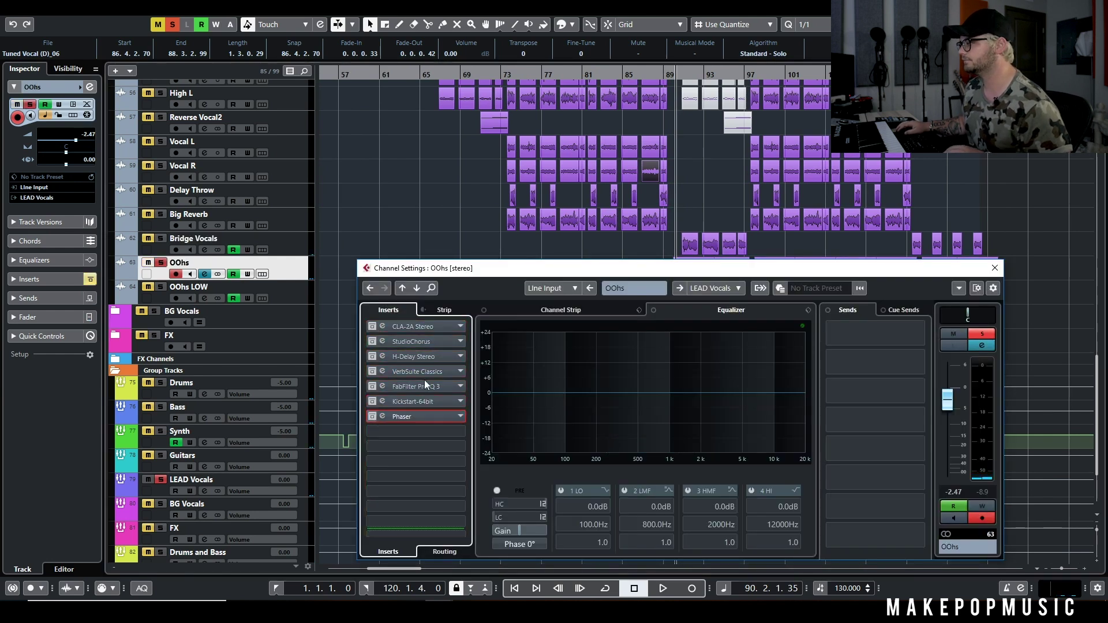
key(space)
drag(695, 275, 671, 334)
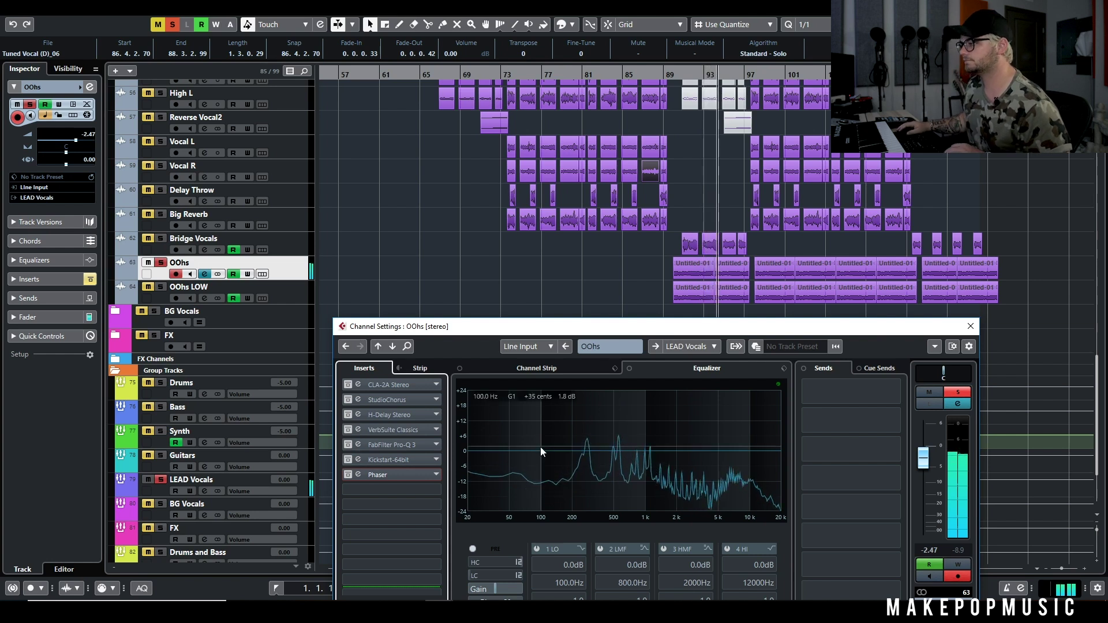
Step: Reactivate the CLA-2A Stereo, StudioChorus, H-Delay Stereo and VerbSuite Classics inserts on OOhs, auditioning them from bar 89 and stopping in bar 93
click(347, 384)
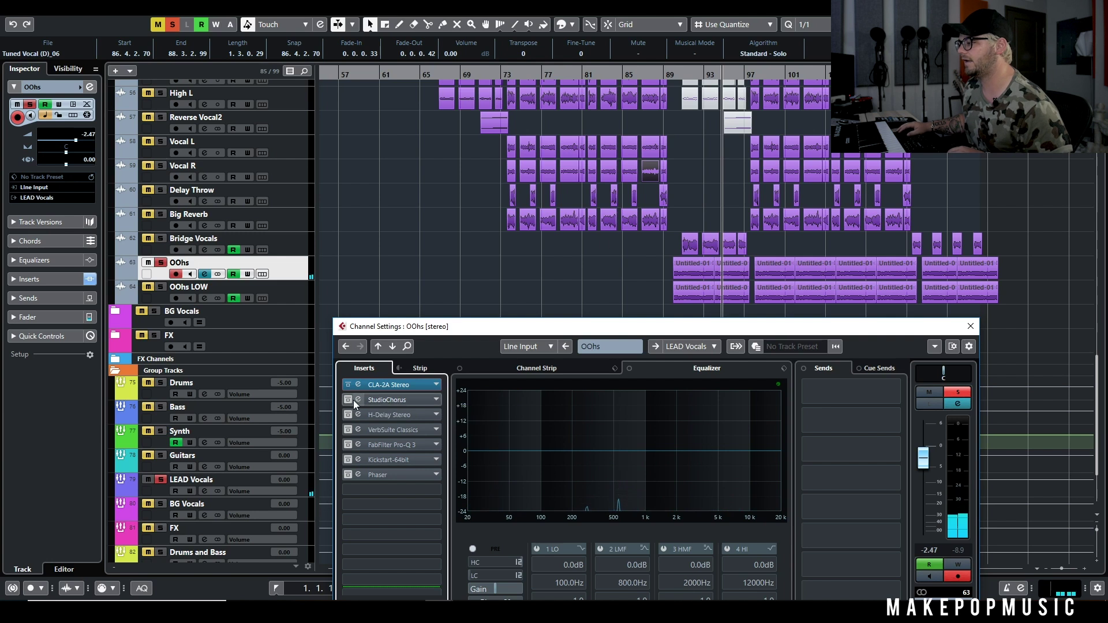
click(205, 273)
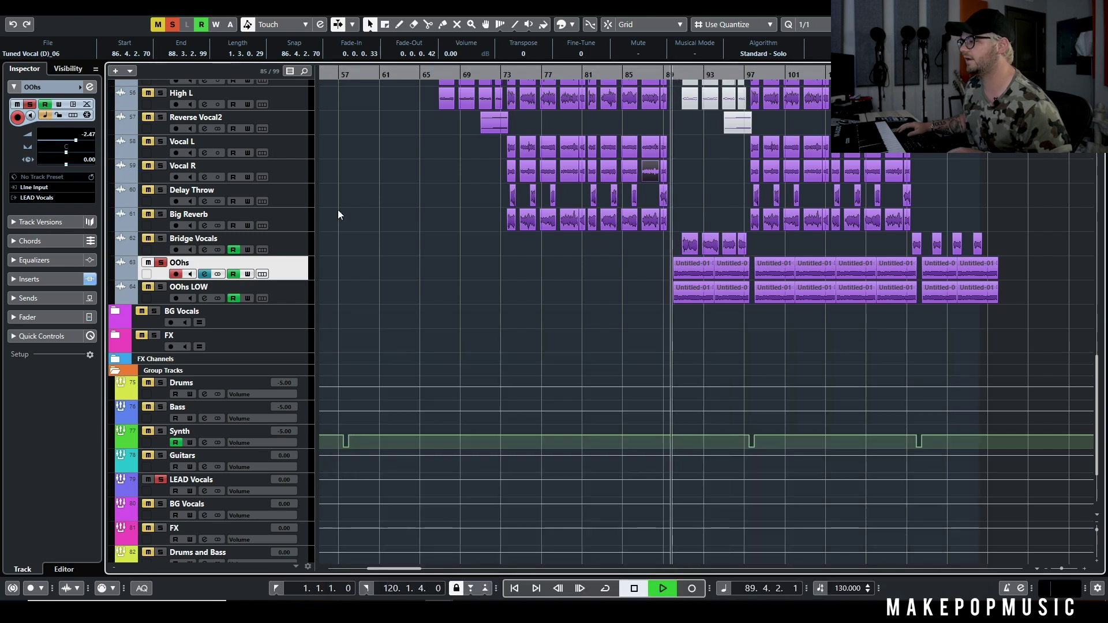
click(204, 273)
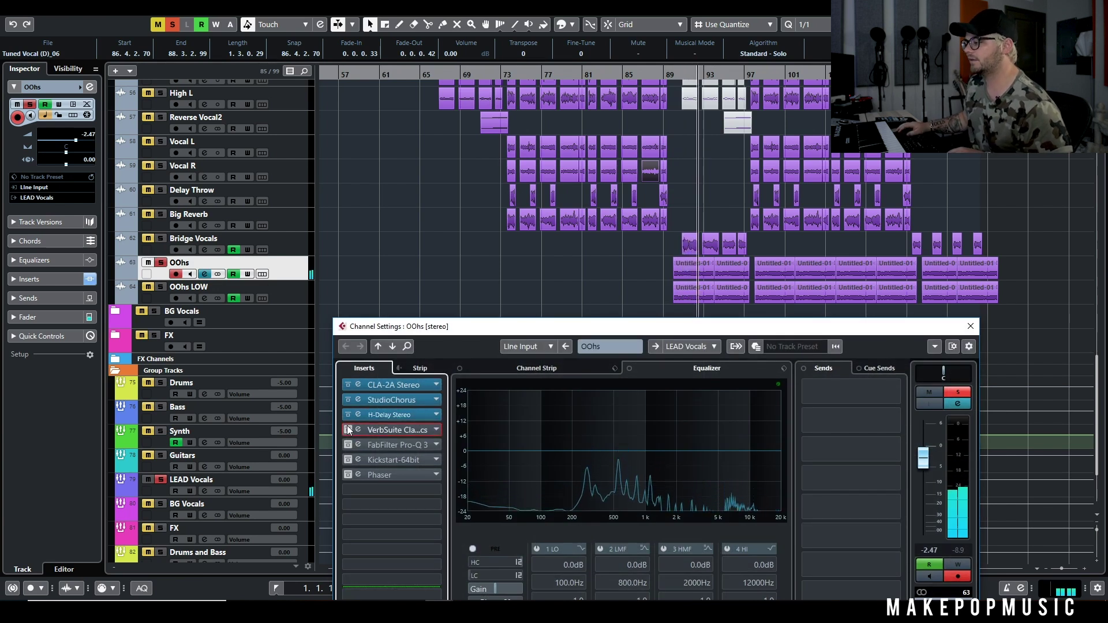
click(677, 73)
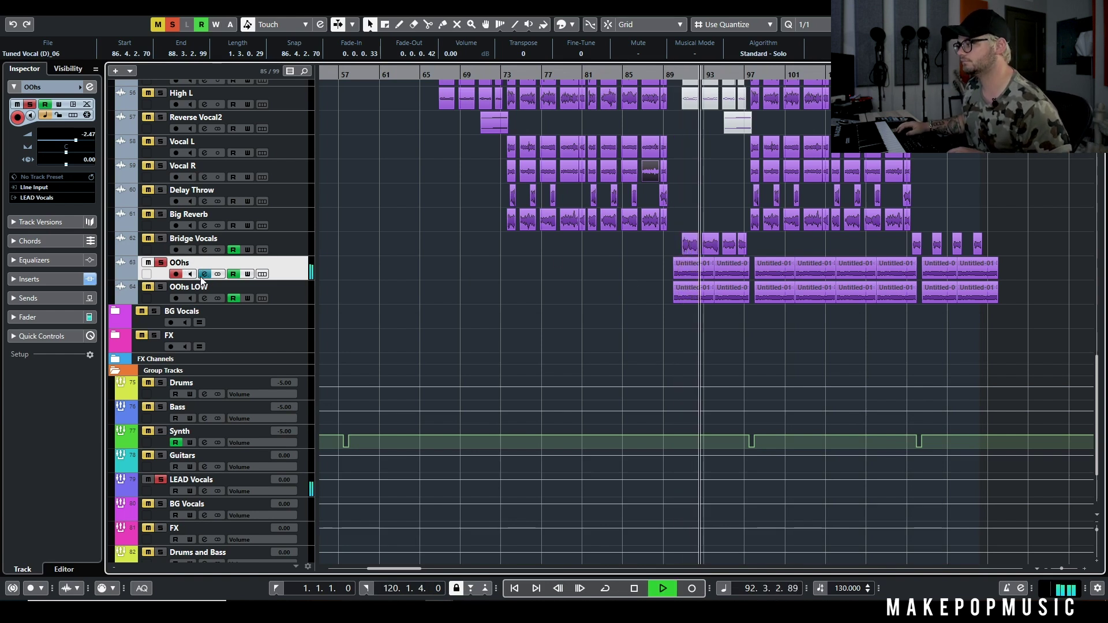
key(space)
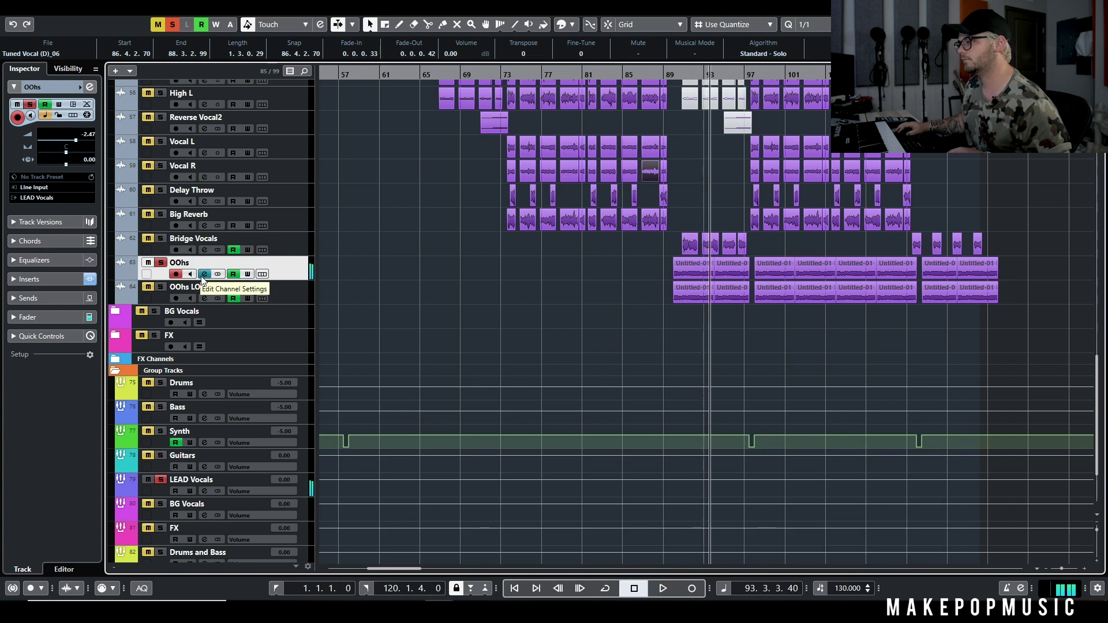
Step: Reactivate the FabFilter Pro-Q 3 insert on OOhs, view its EQ curve during playback, and close the plug-in window
click(204, 275)
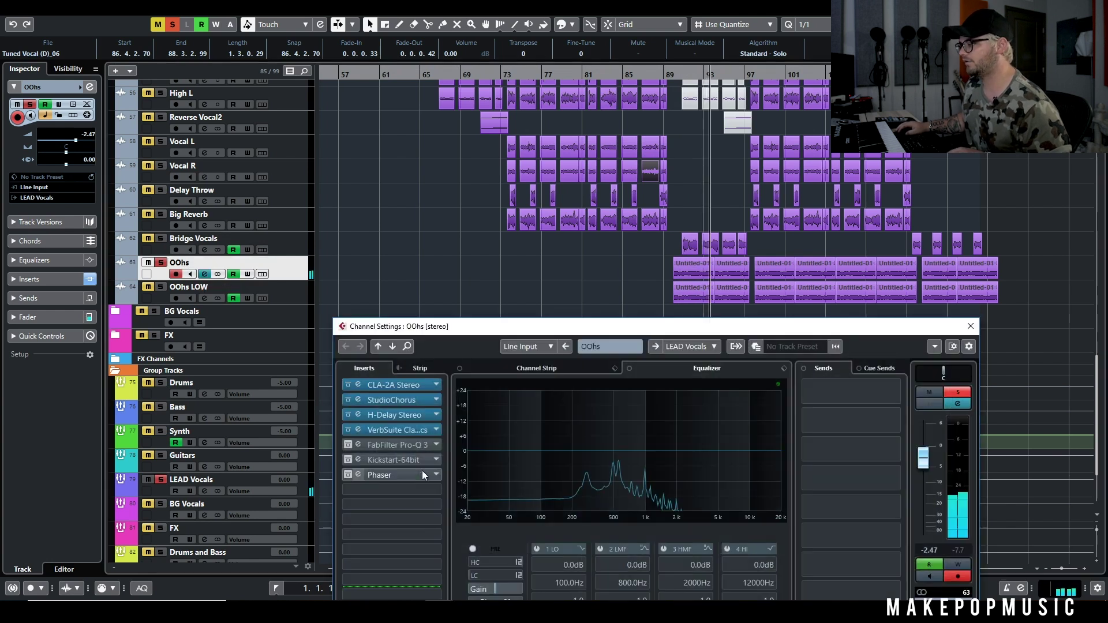
click(349, 447)
key(space)
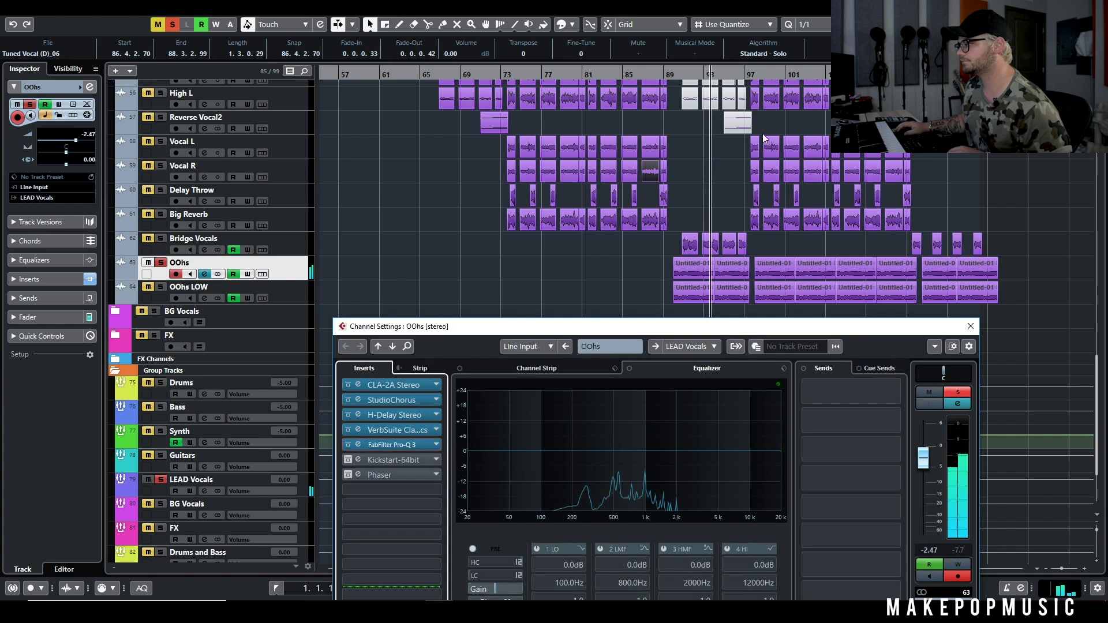
double_click(413, 445)
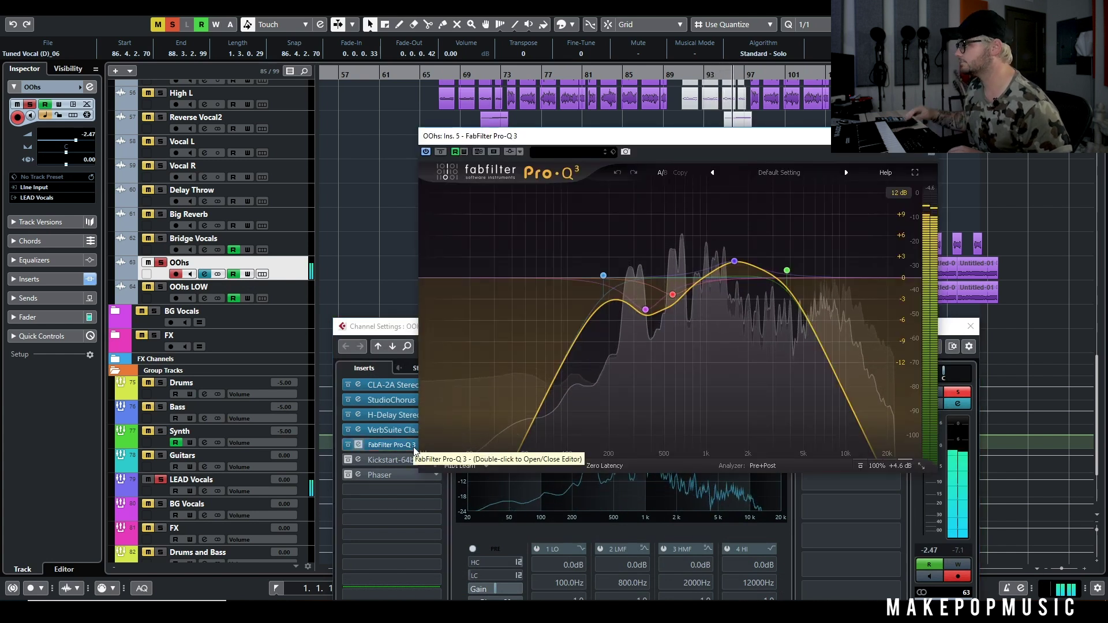
click(929, 136)
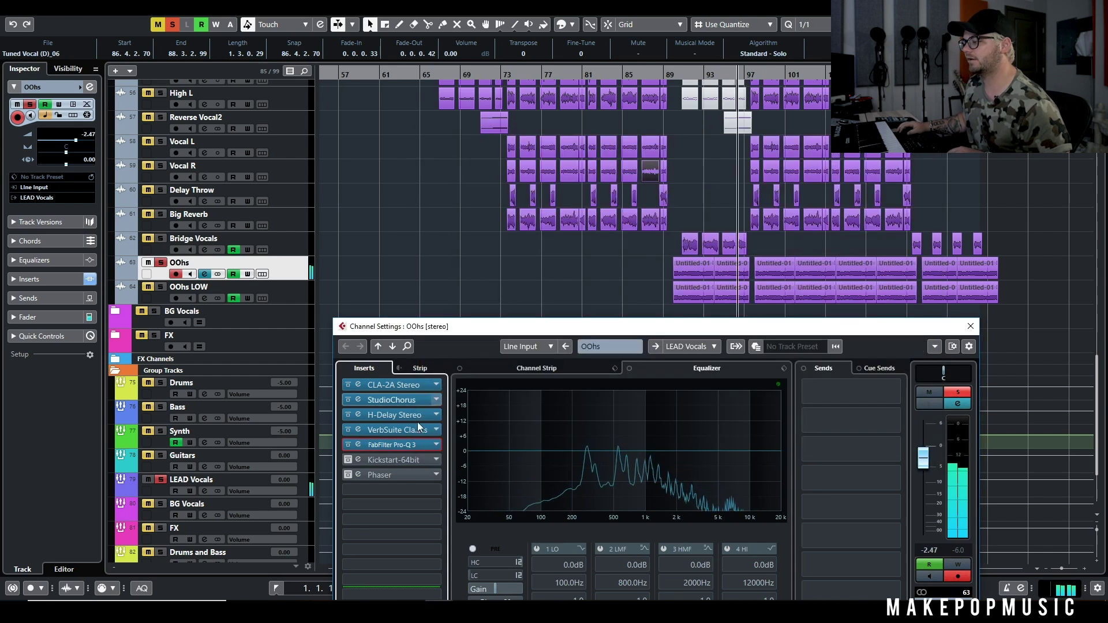
Step: Reactivate the Kickstart-64bit and Phaser inserts on OOhs, viewing each plug-in while auditioning from the start of the bridge at bar 89
click(671, 72)
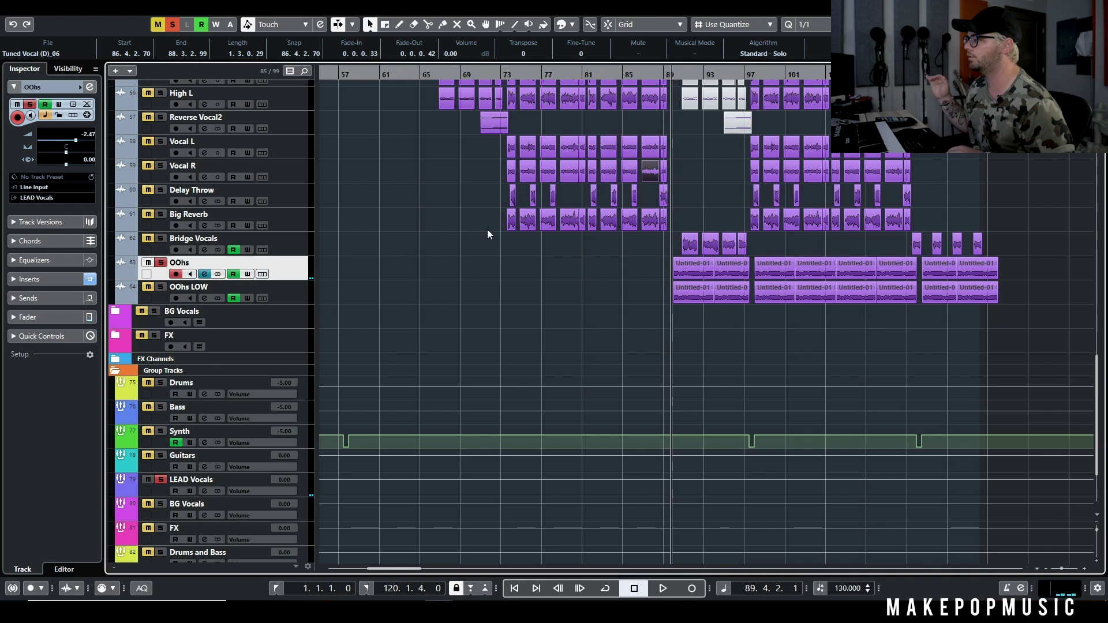
click(204, 275)
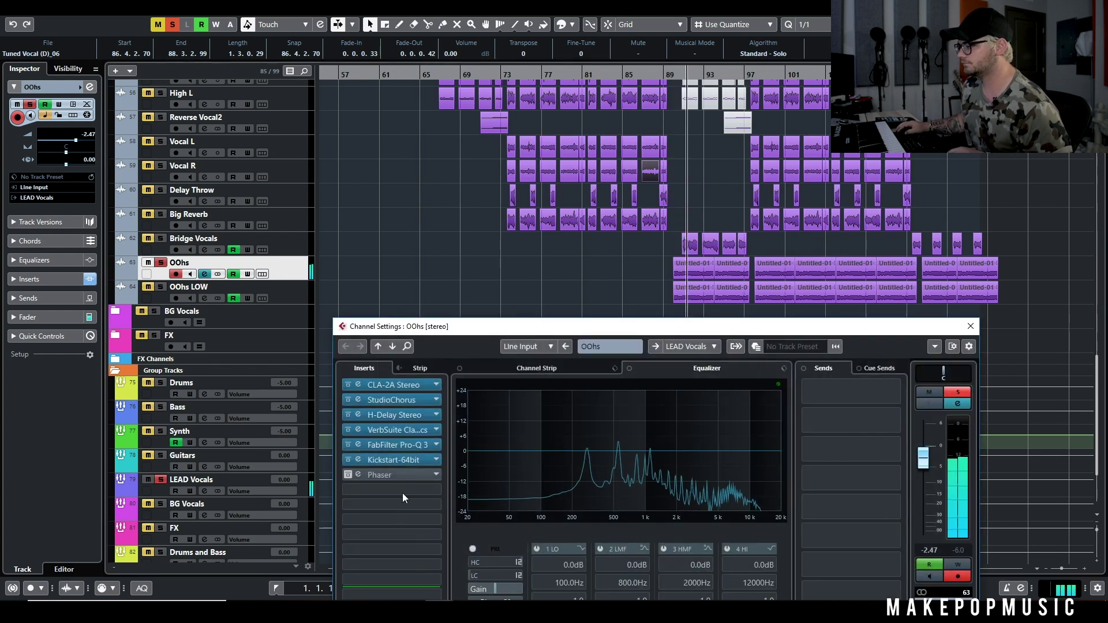
click(396, 460)
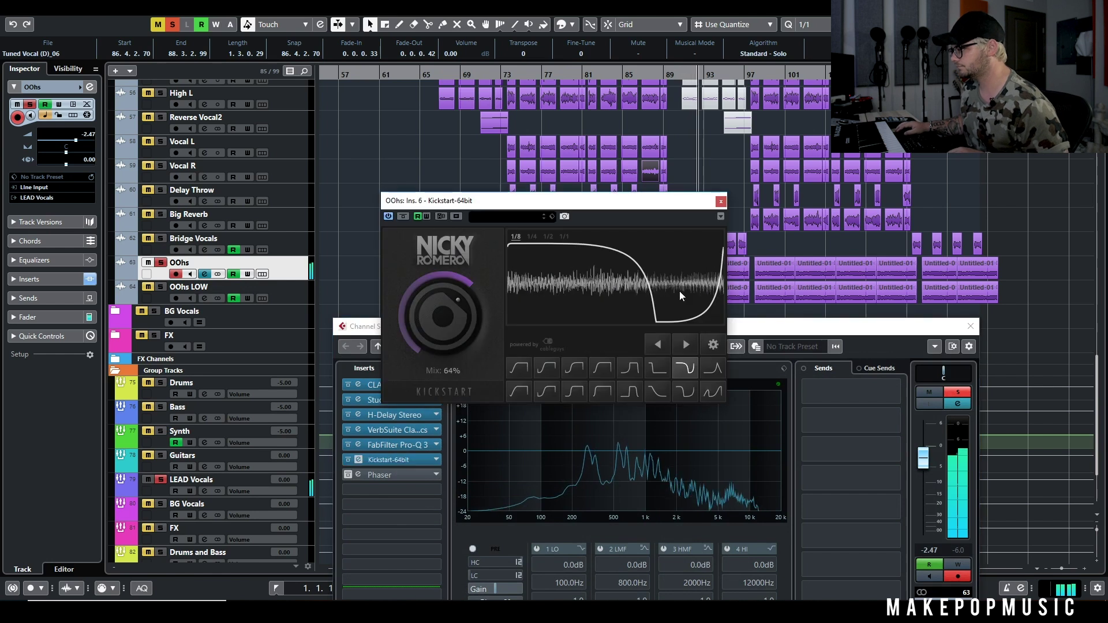
click(721, 201)
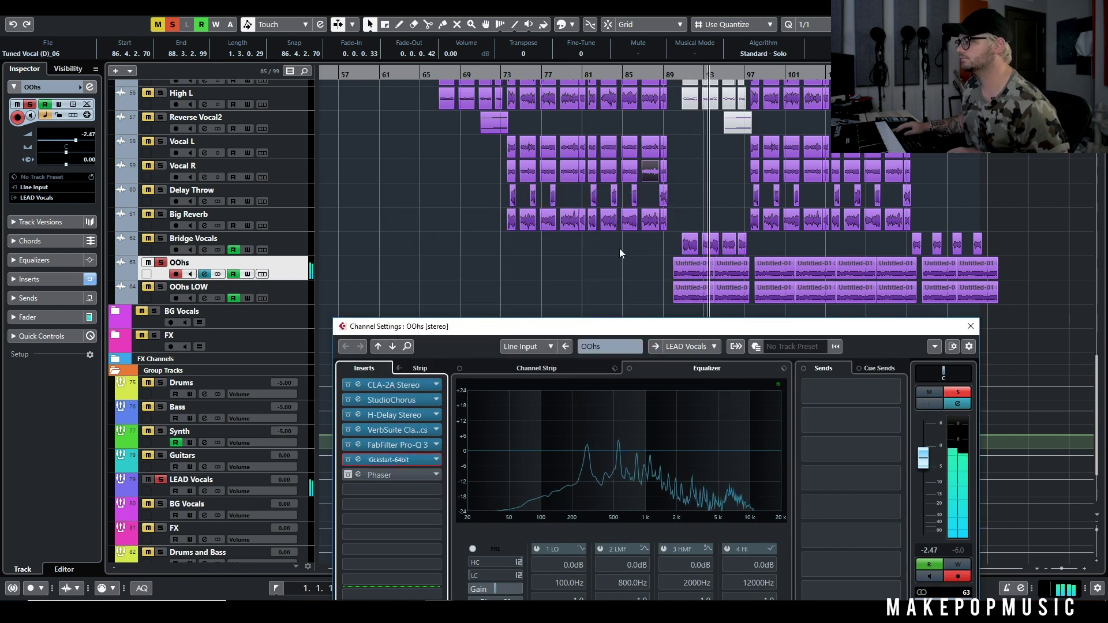
click(348, 476)
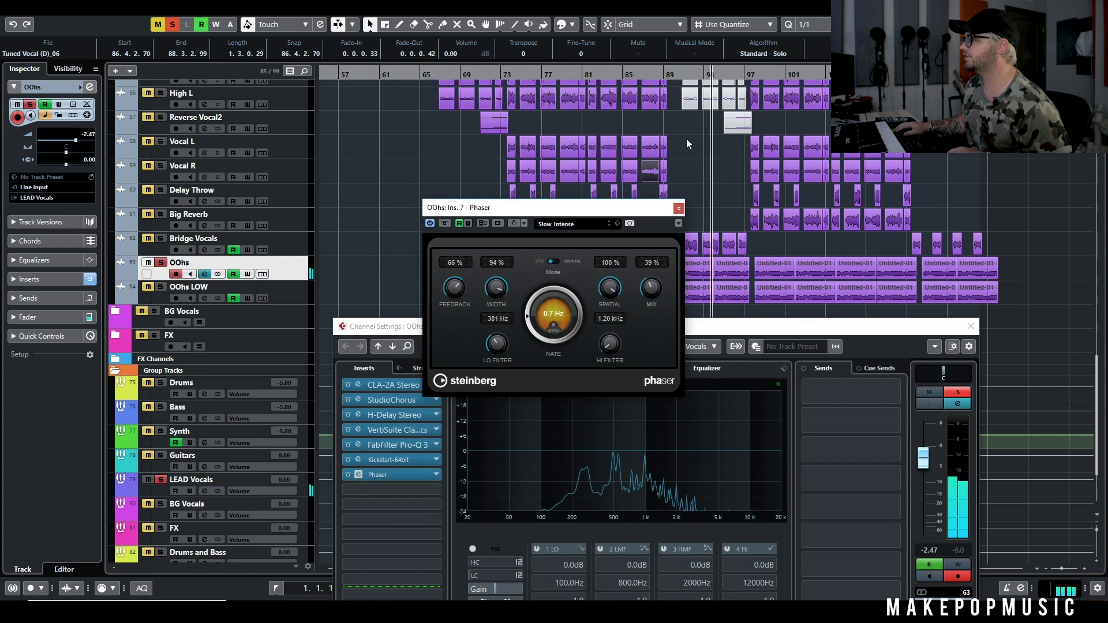
click(676, 75)
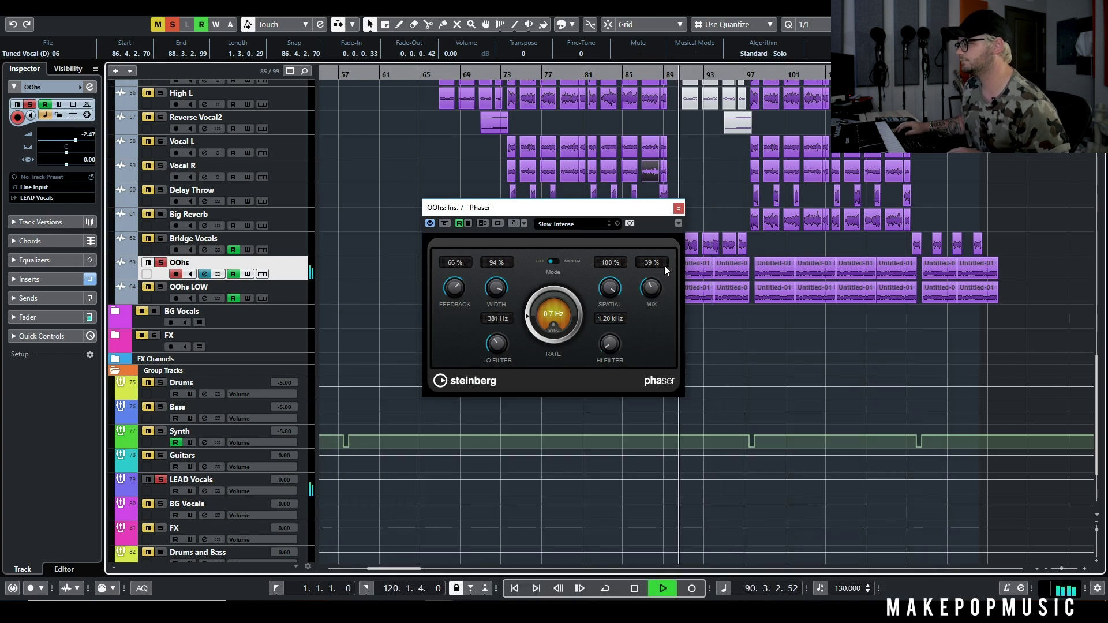
Step: Close the Phaser window, clear the OOhs solo and hear the bridge in the full mix, stopping in bar 98
click(678, 209)
click(160, 264)
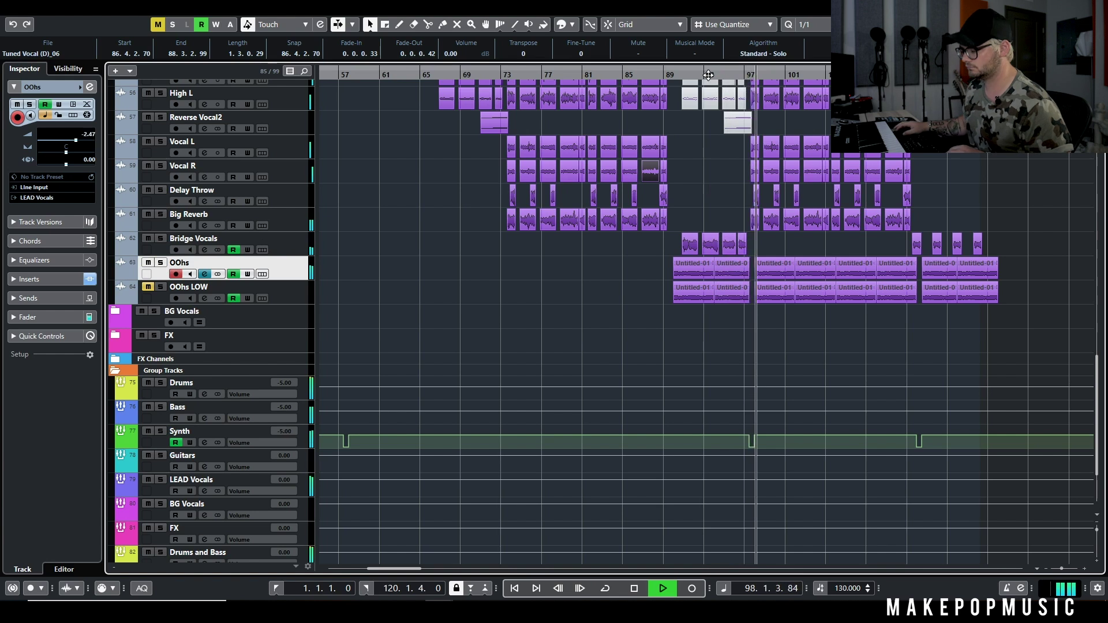
key(space)
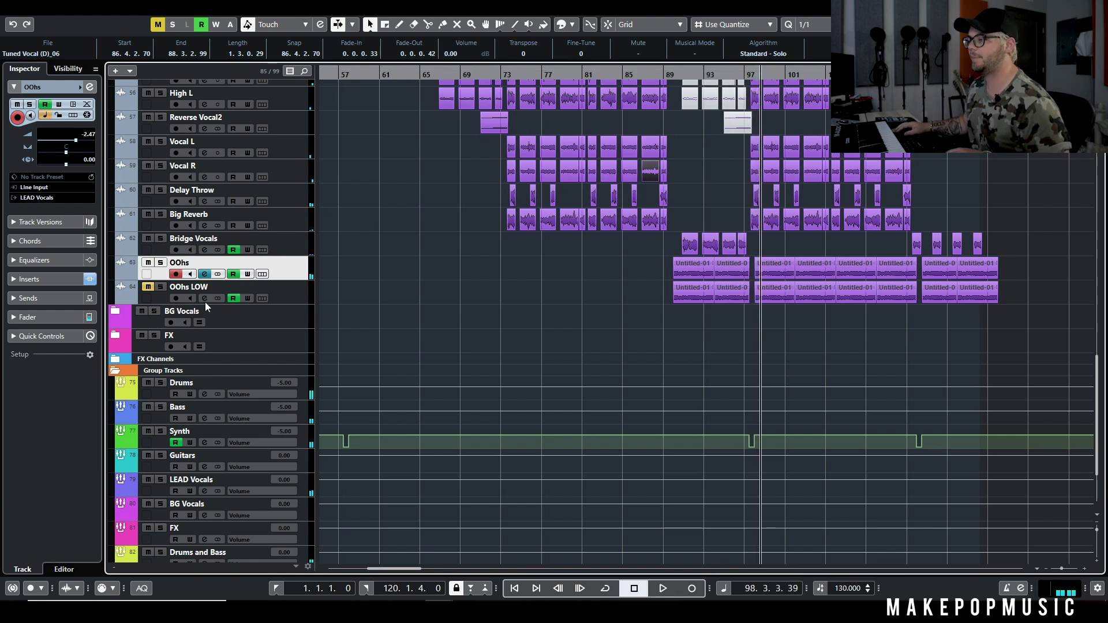
Step: Solo OOhs LOW, view its insert chain, play it from bar 89, and add OOhs to the solo during playback
click(158, 288)
click(673, 74)
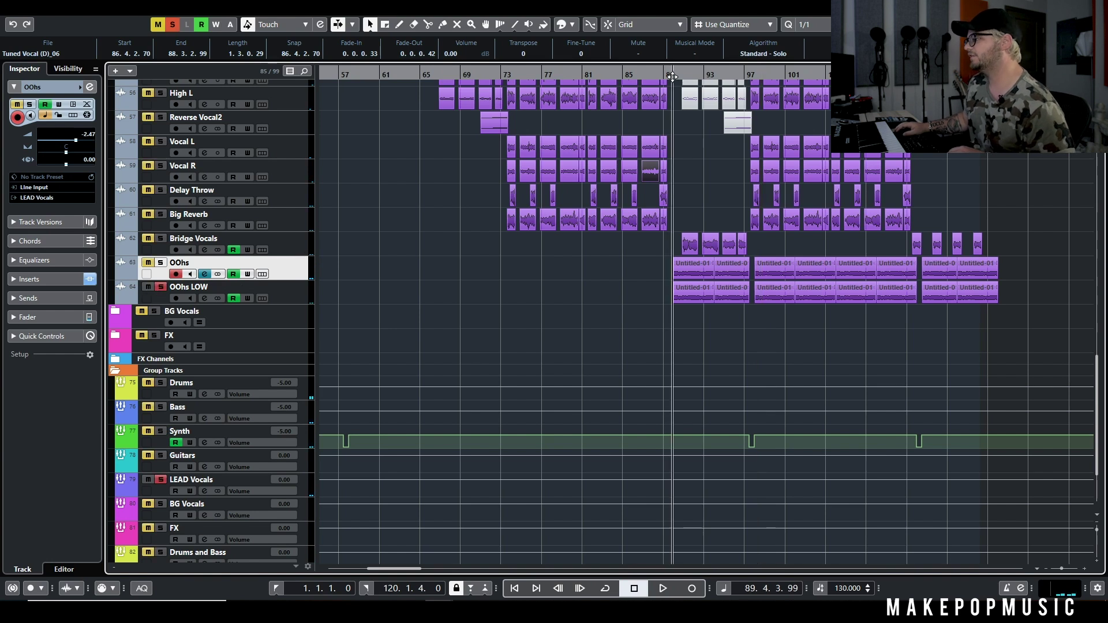
click(204, 301)
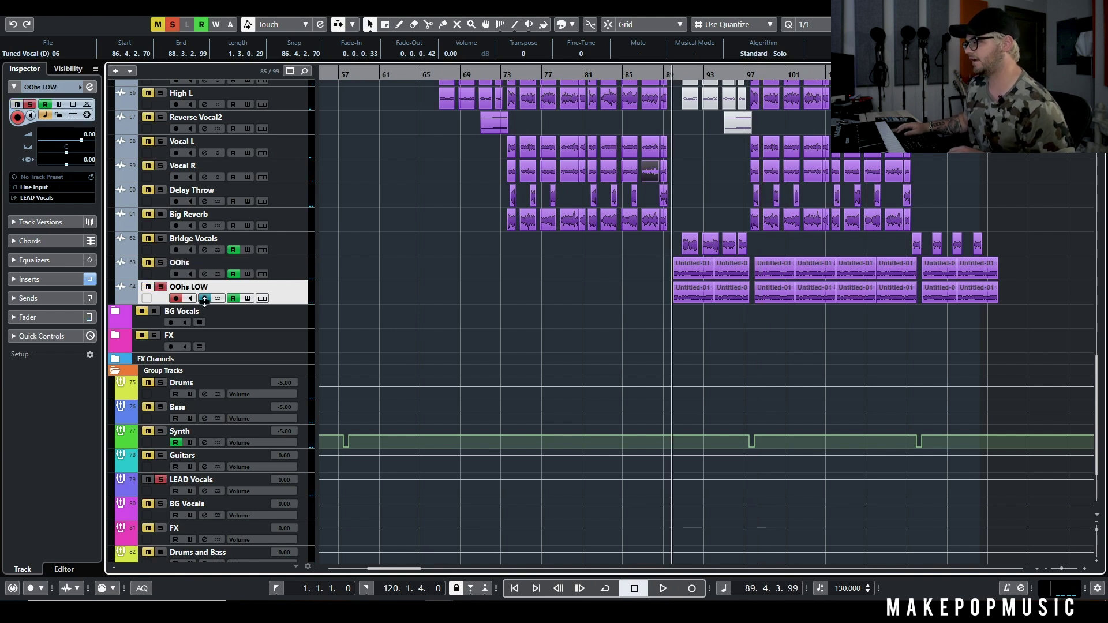
click(203, 299)
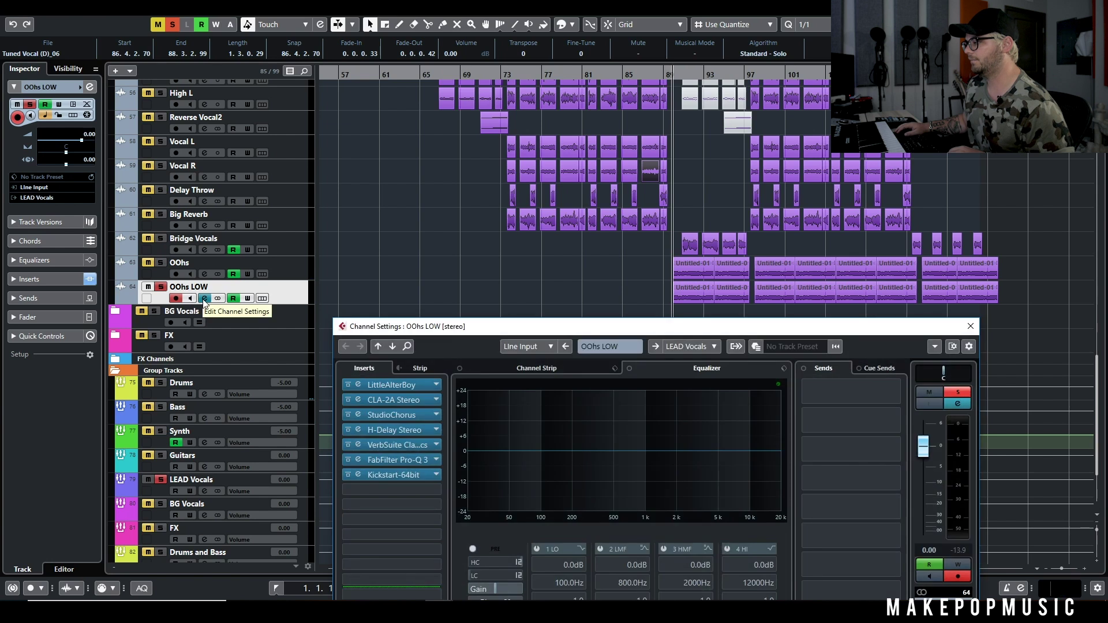
click(970, 327)
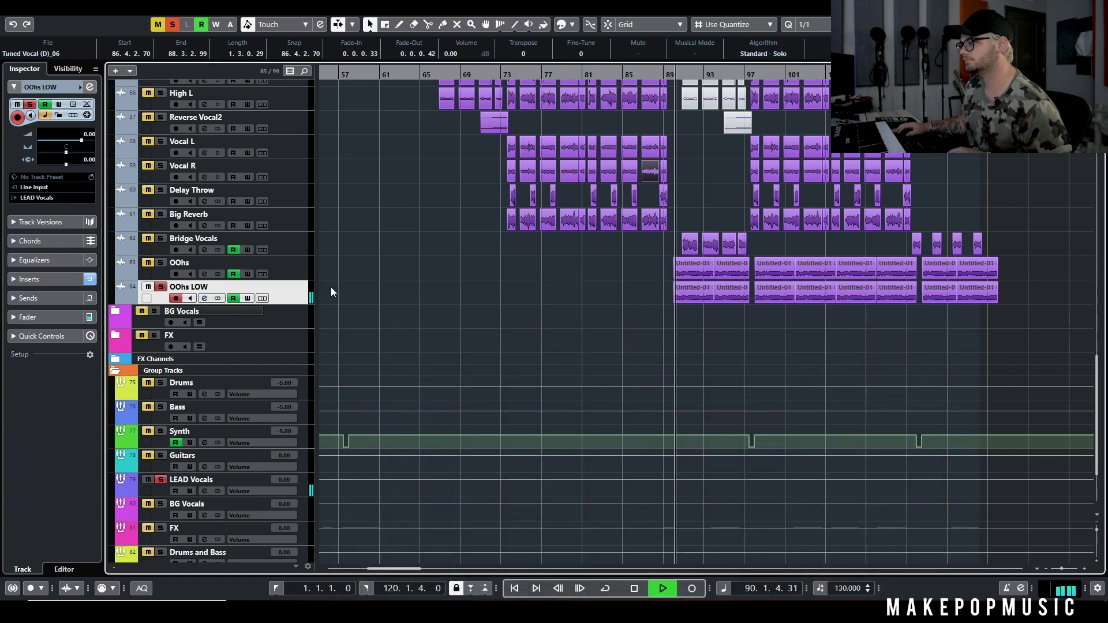
click(161, 265)
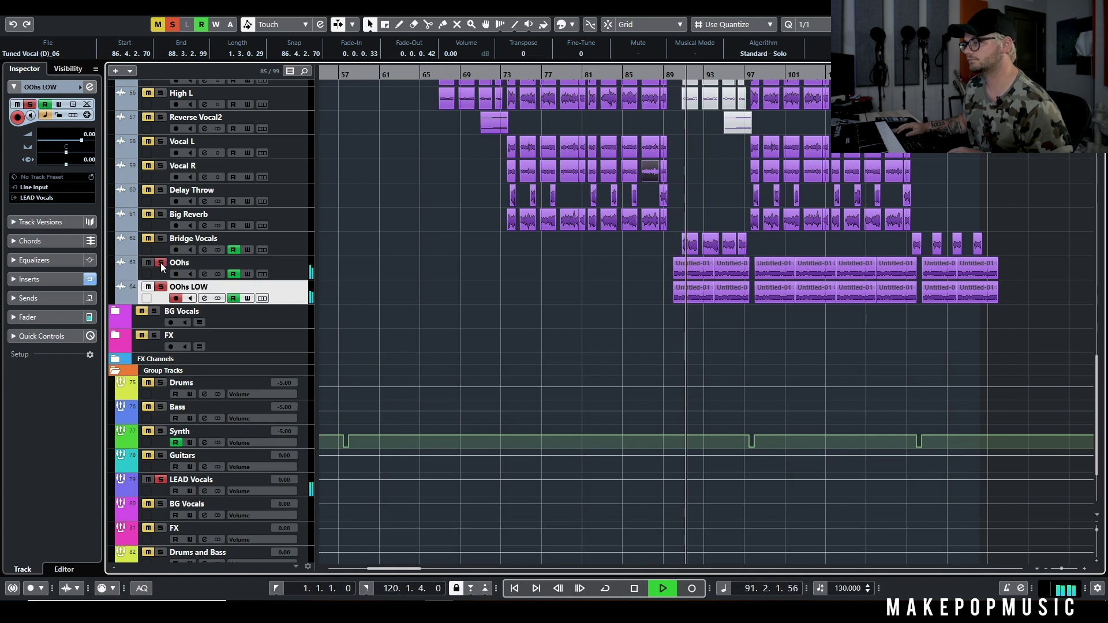
Step: Clear all track solos, hear the full mix while viewing the whole arrangement and its vocal layers, and stop playback in bar 101
click(172, 24)
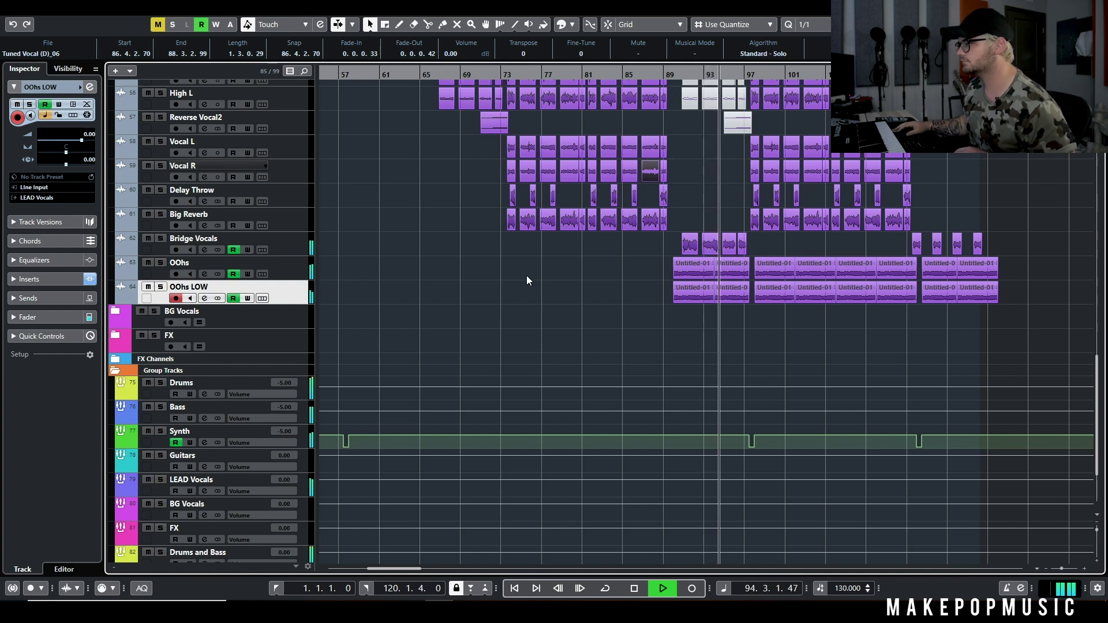
key(g)
key(g)
key(g)
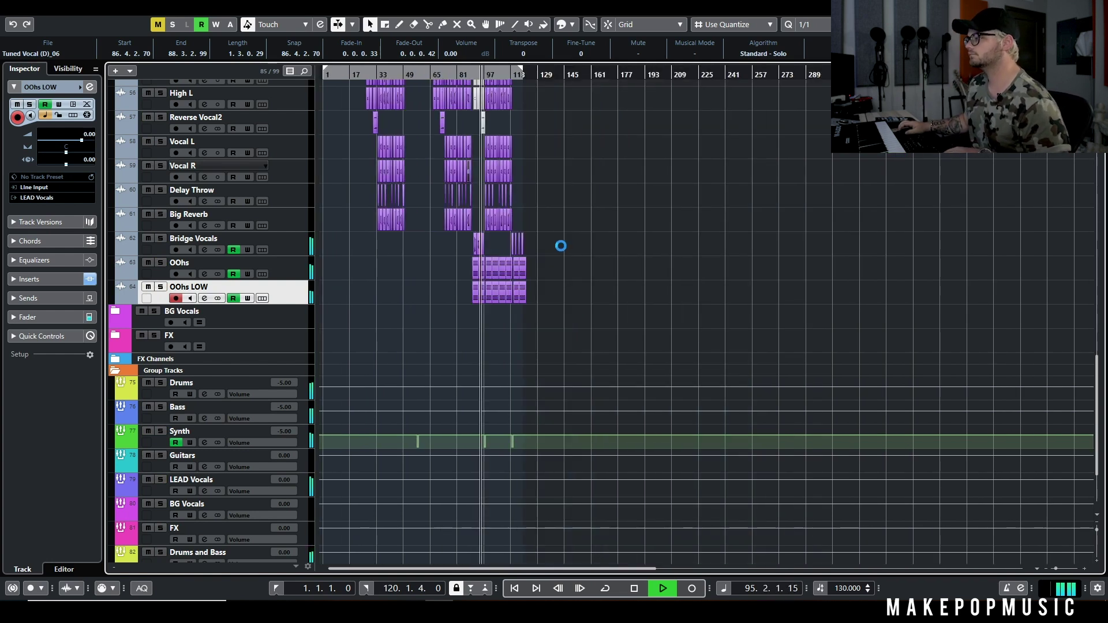
scroll(567, 228, up, 10)
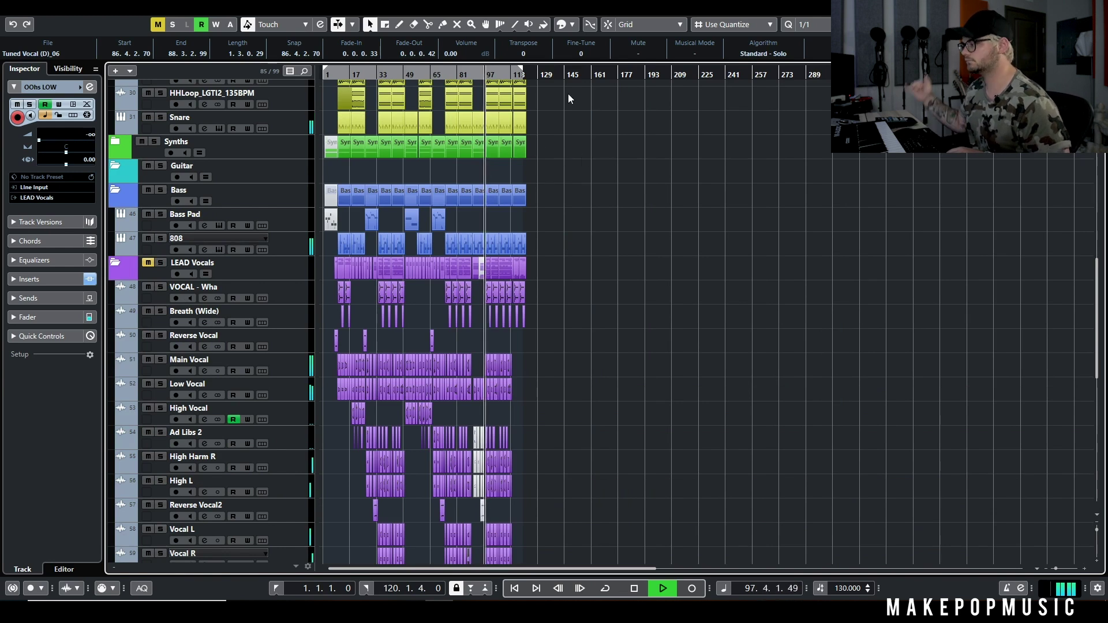
scroll(556, 160, down, 2)
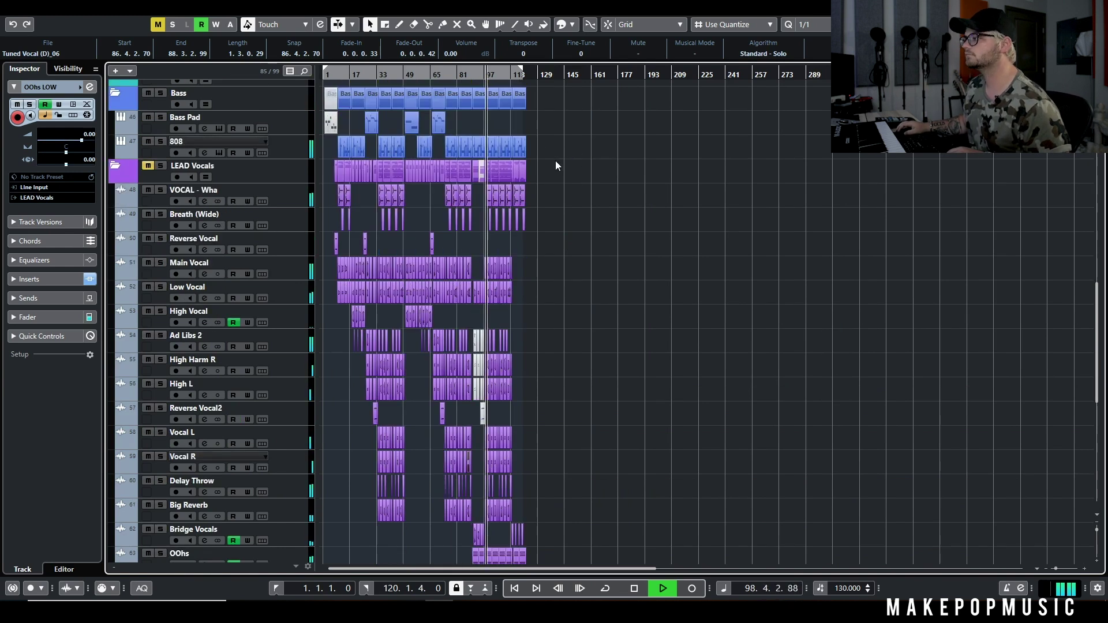
scroll(563, 168, down, 3)
scroll(563, 168, up, 1)
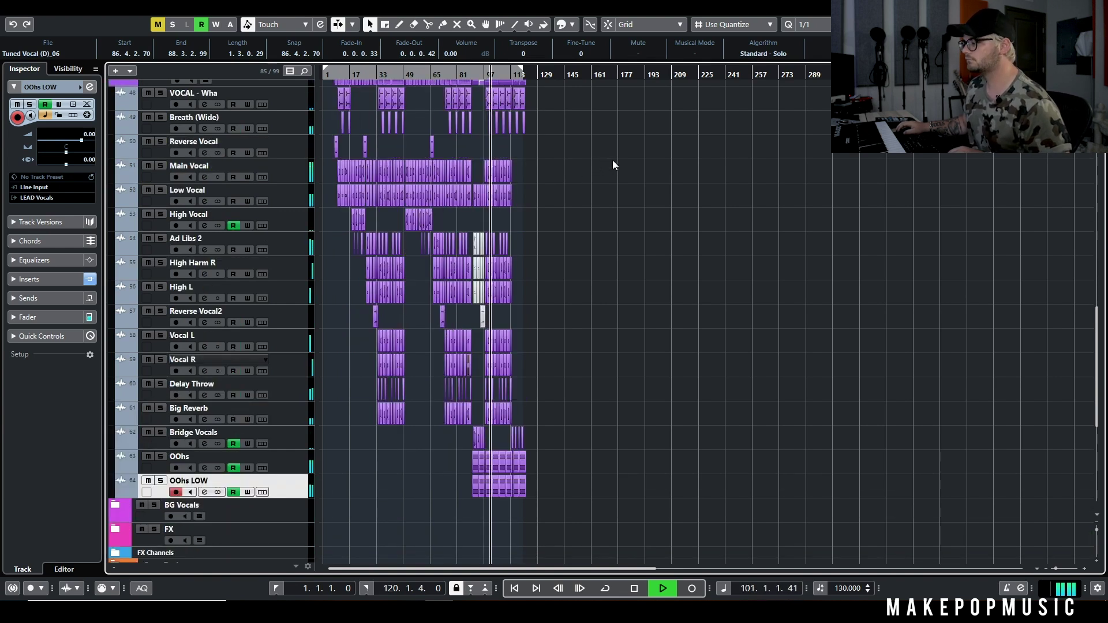
key(space)
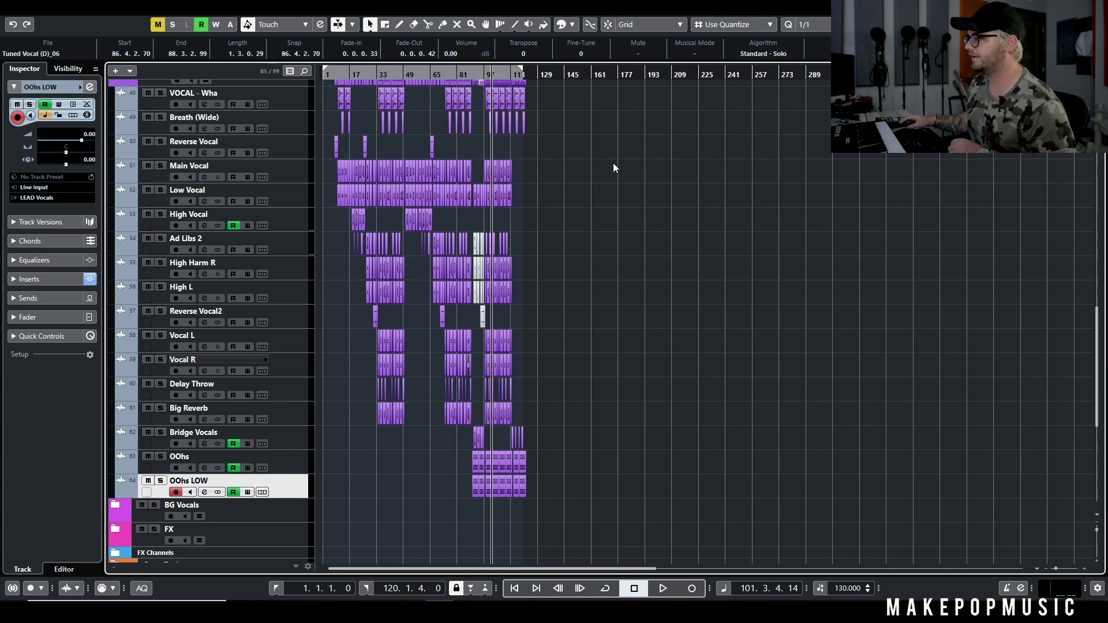
scroll(600, 288, up, 15)
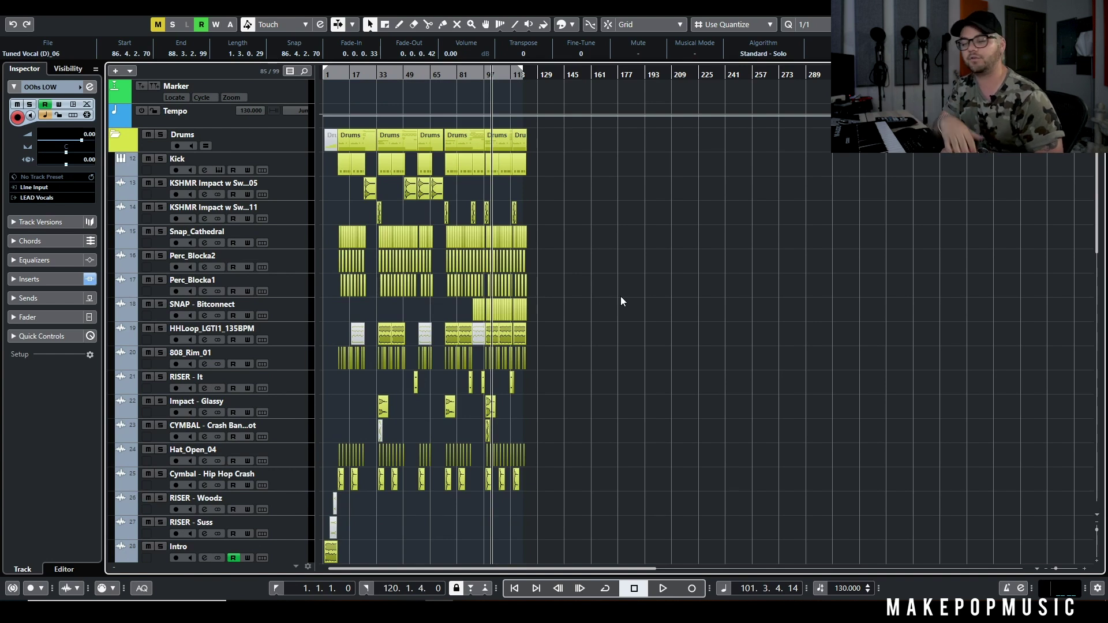
scroll(385, 375, down, 10)
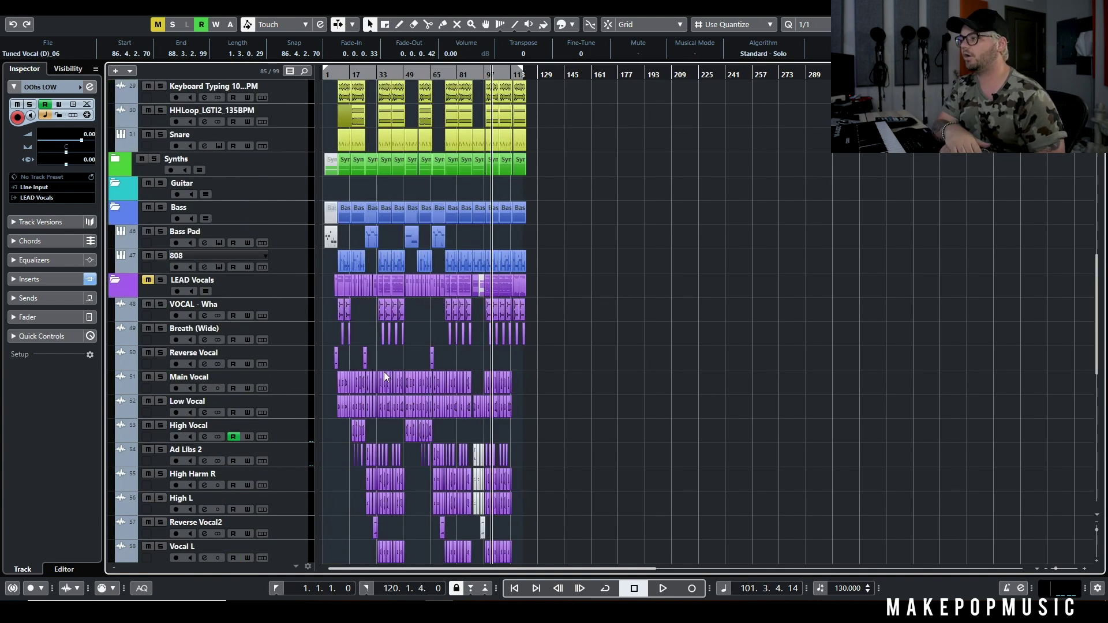